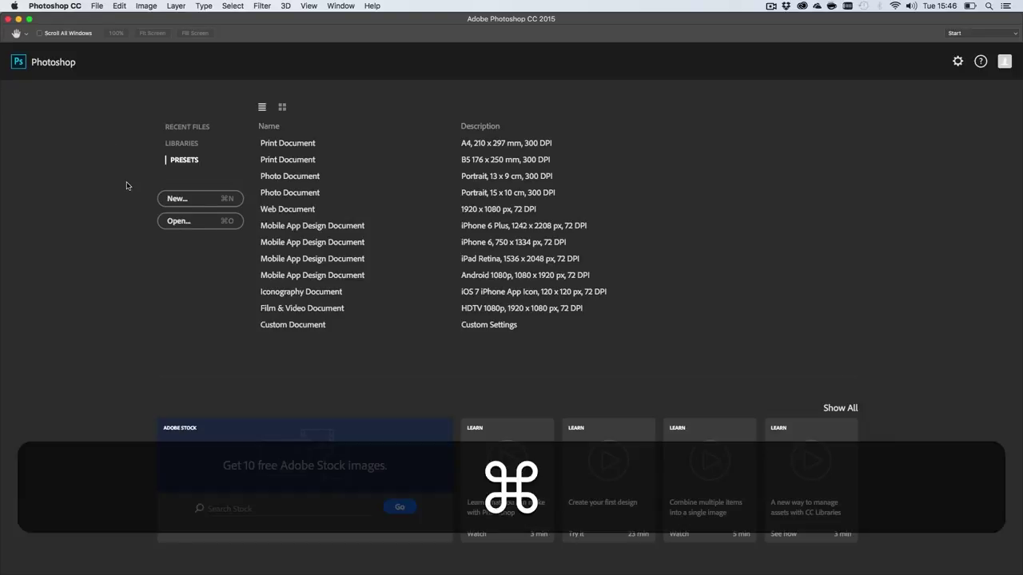
Step: Create a new document named Logo, 1920 pixels wide and 1080 pixels high
key("super+n")
key("Tab")
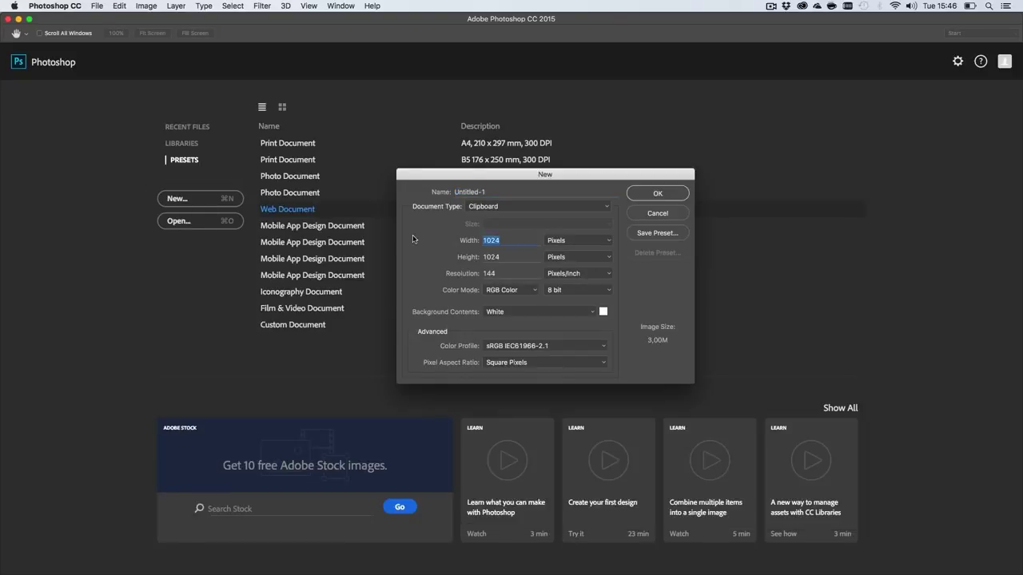
type("1920")
key("Tab")
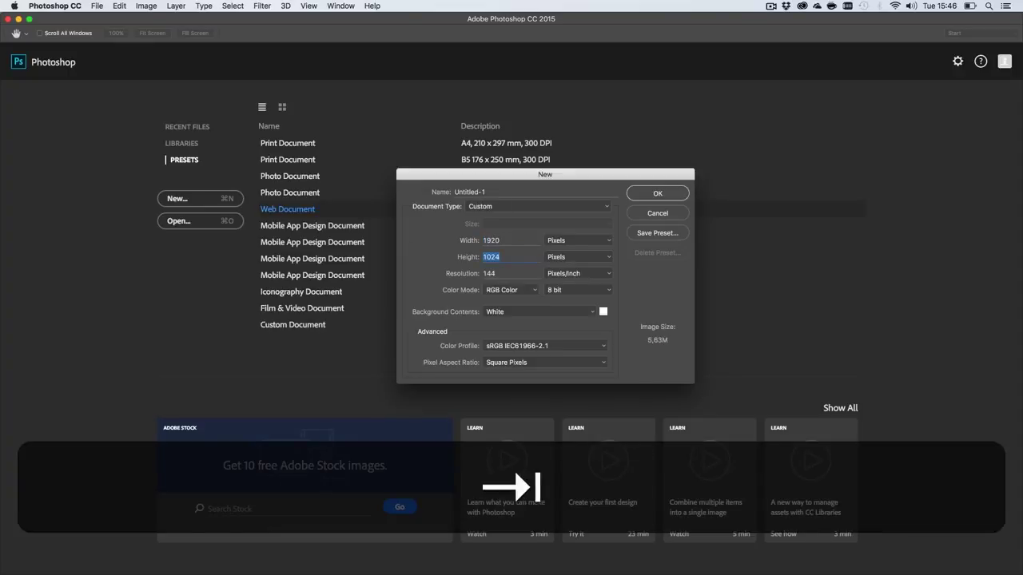
type("1080")
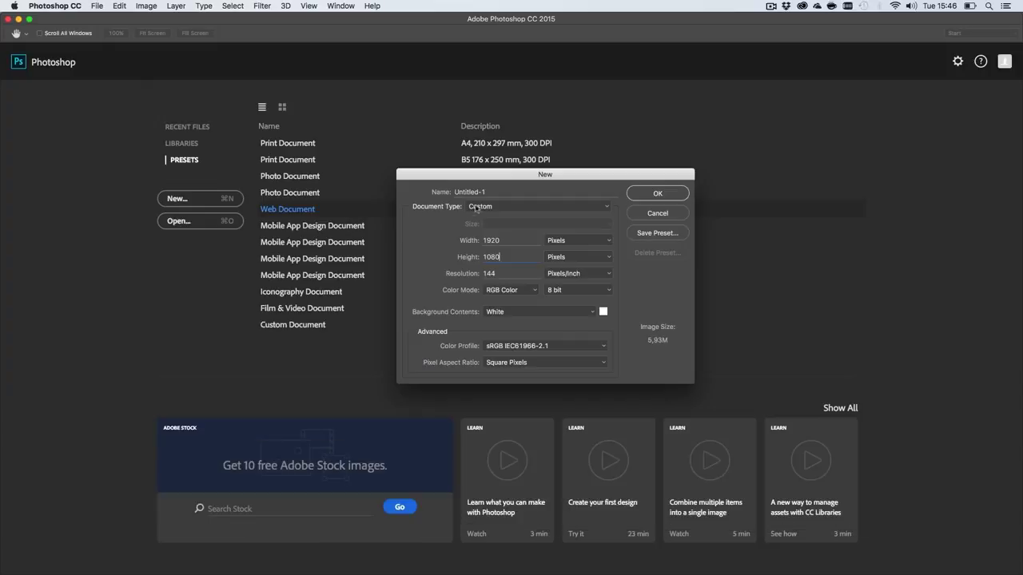
left_click_drag(487, 192, 368, 190)
type("Logo")
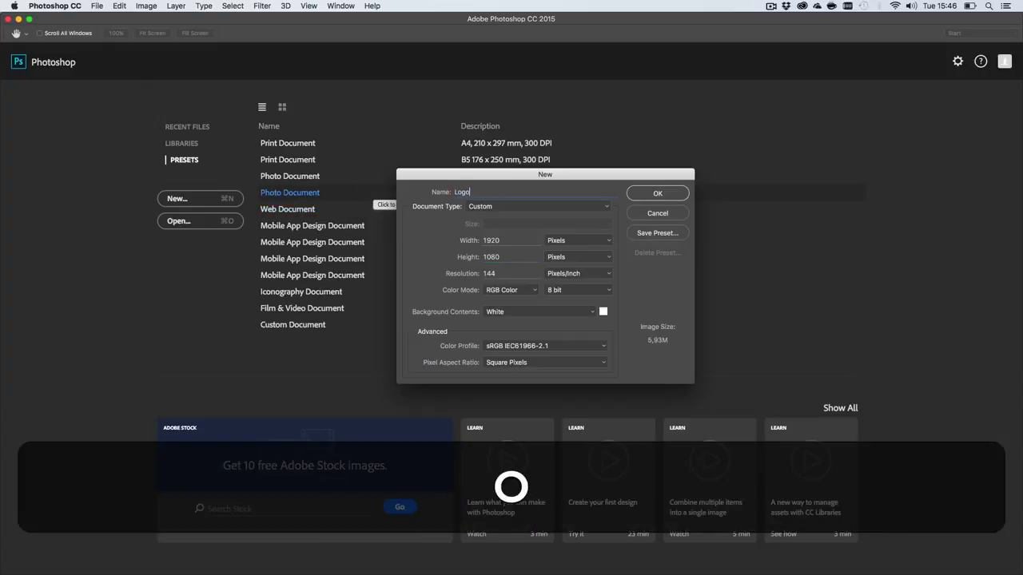
key("Return")
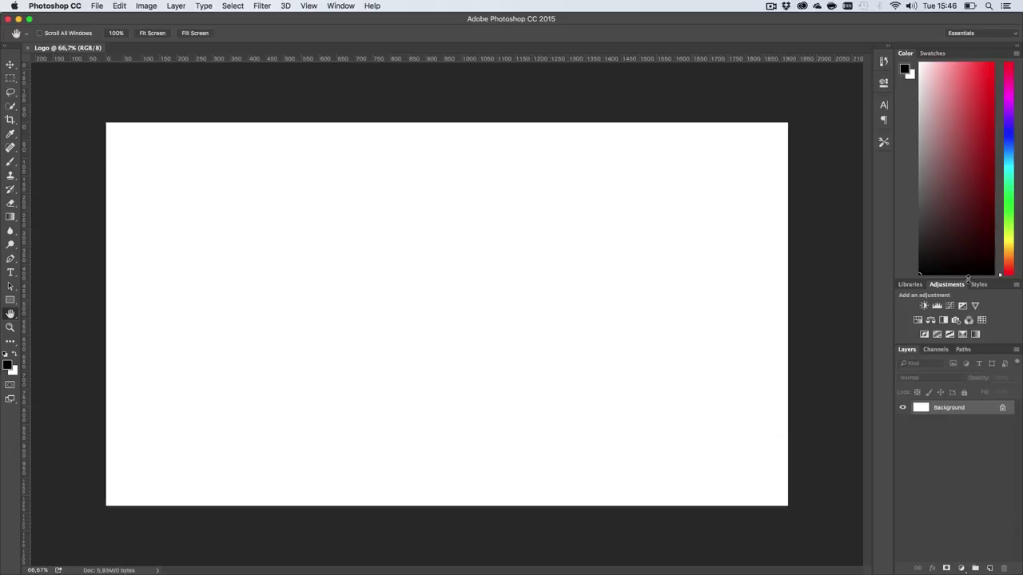
Step: Shrink the color area to give the layer list more height
left_click_drag(969, 279, 970, 164)
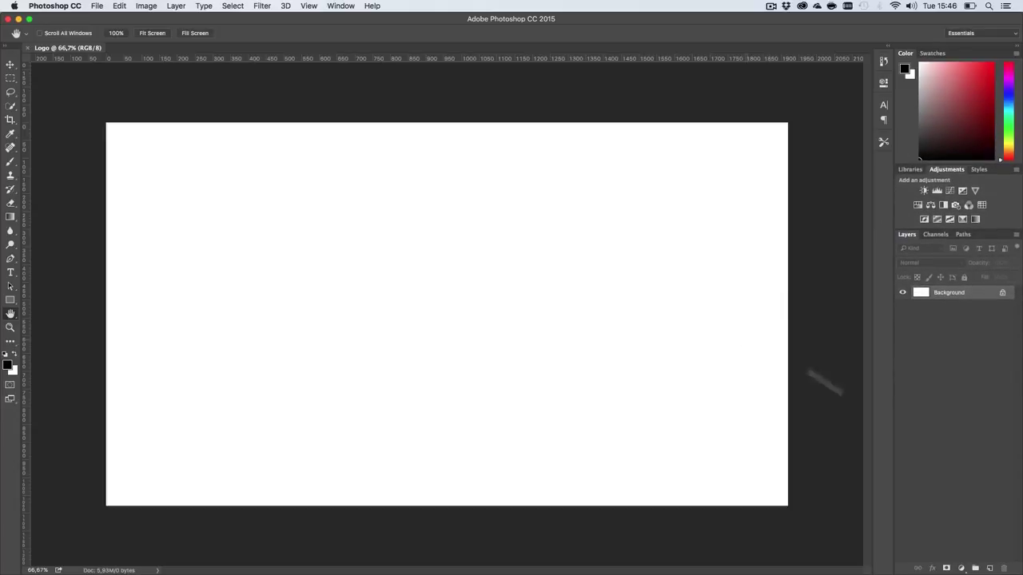
left_click(961, 568)
left_click(961, 364)
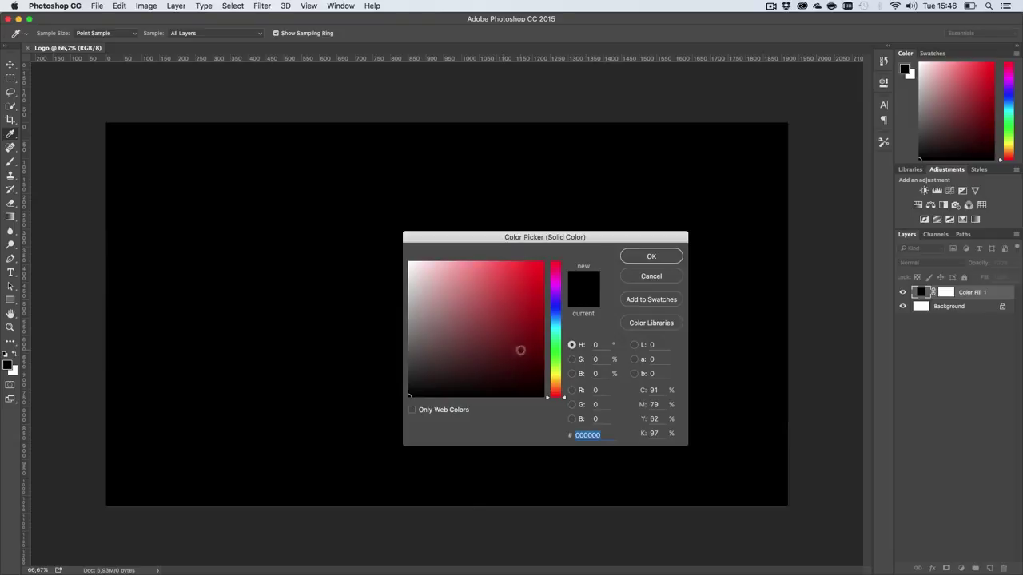
left_click(667, 278)
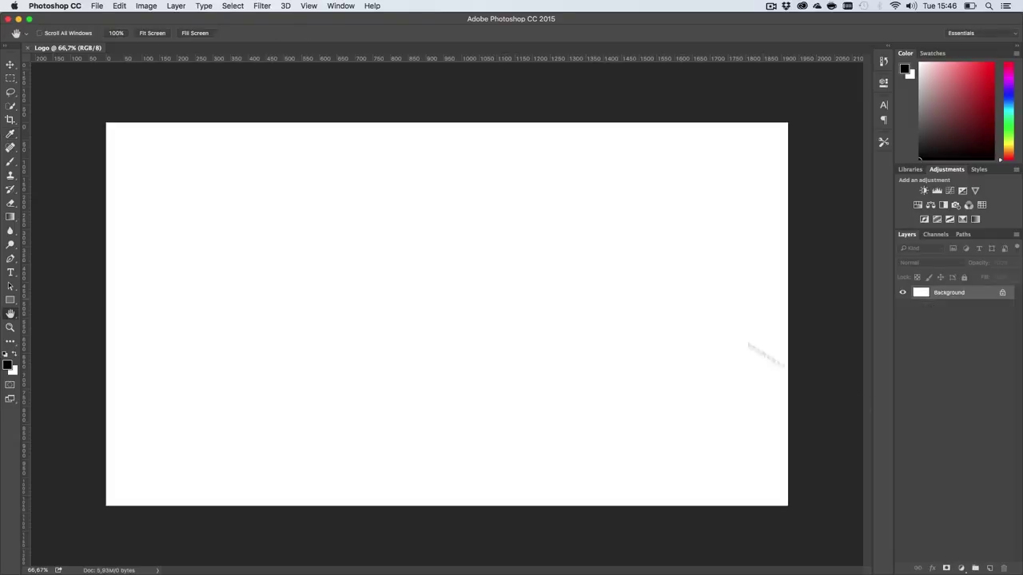
Step: Add a solid color fill layer in black and name it Background
left_click(961, 568)
left_click(949, 366)
left_click_drag(476, 352, 546, 400)
left_click(650, 256)
double_click(971, 292)
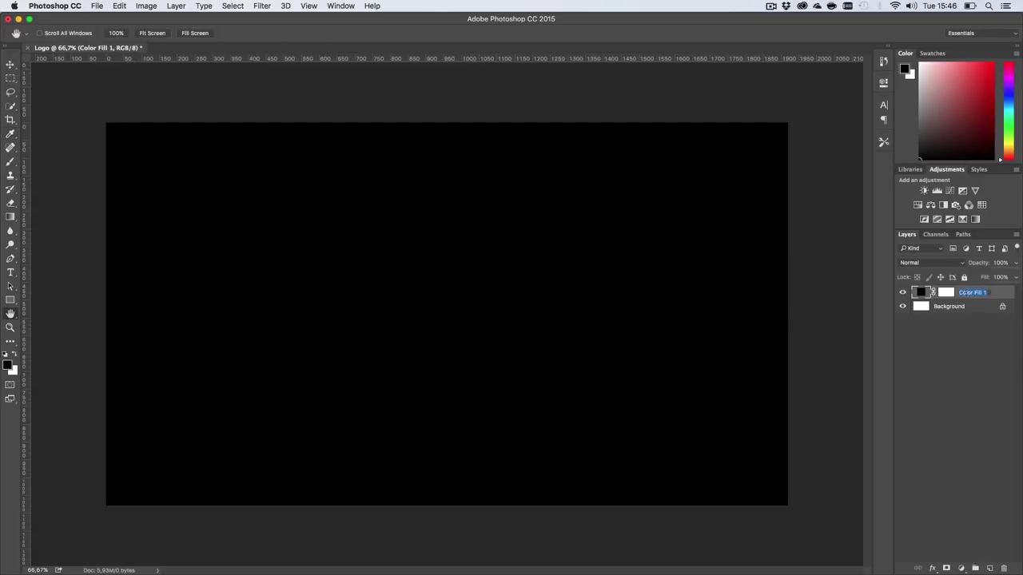
type("Background")
key("Return")
Step: Unlock and delete the original white layer, and lock the black Background fill layer
double_click(974, 308)
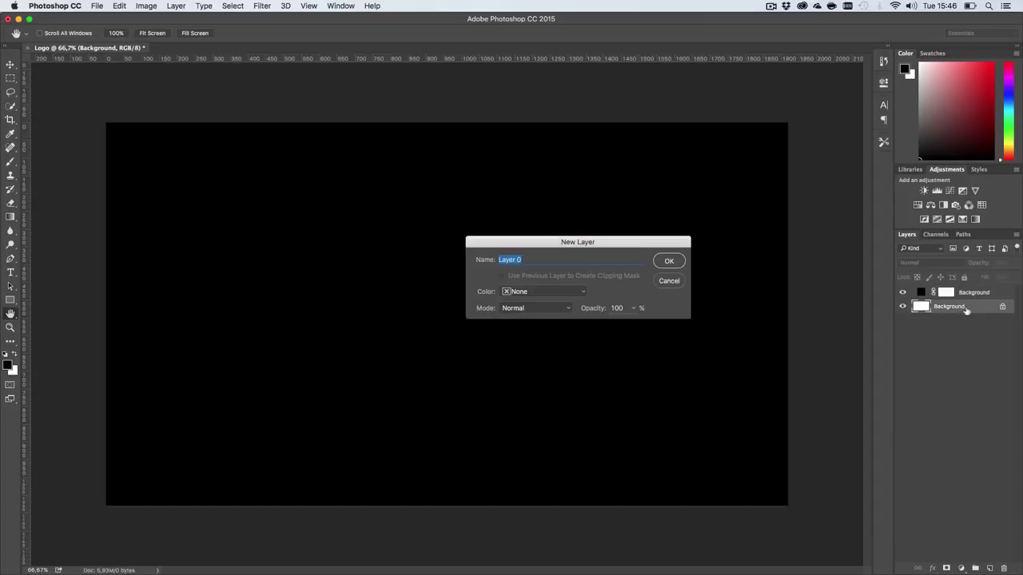
key("Return")
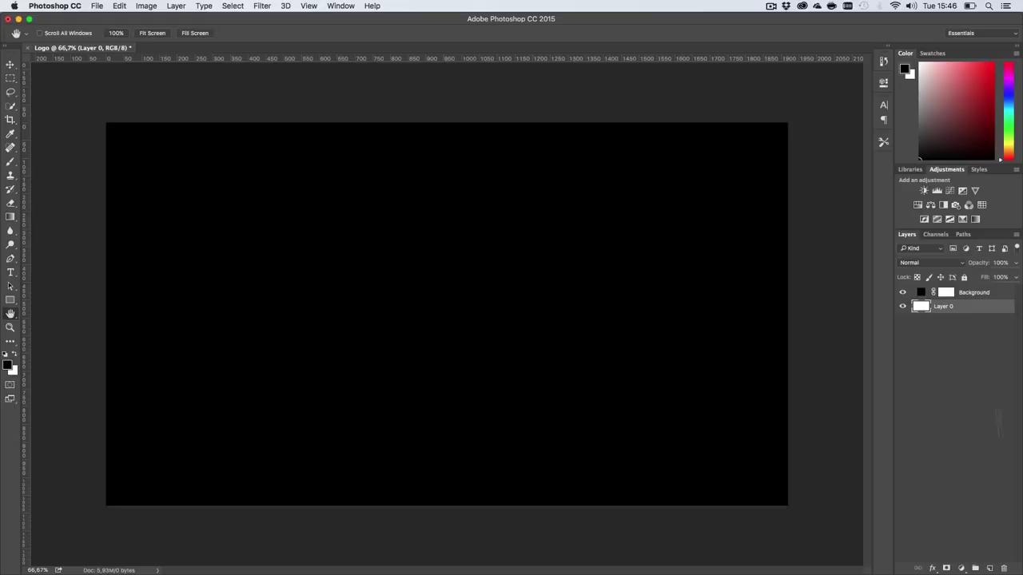
left_click(1004, 568)
left_click(591, 199)
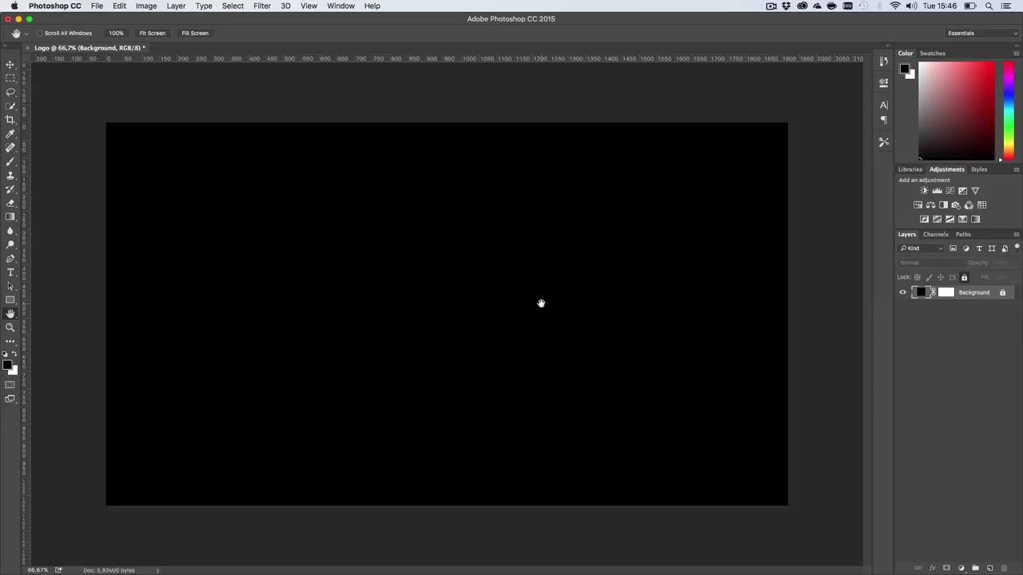
Step: Save the document to the Desktop as Logo.psd in Photoshop format with Maximize Compatibility on
key("super+s")
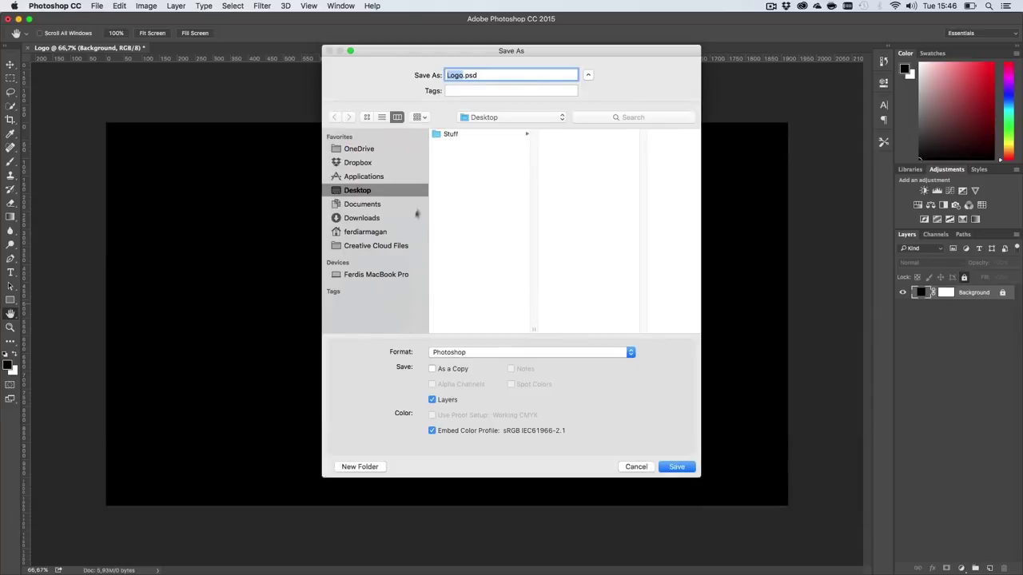
left_click(676, 467)
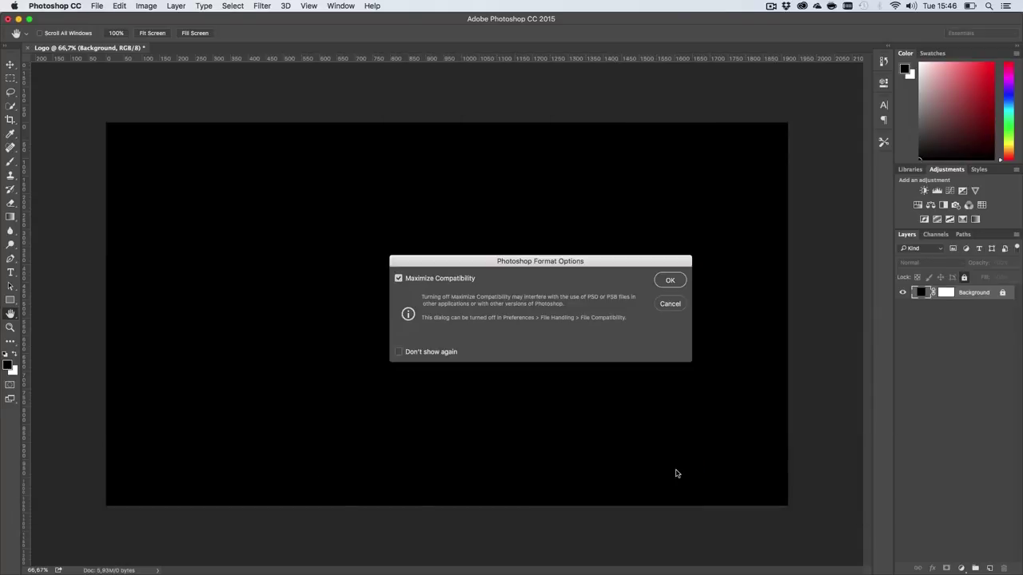
left_click(670, 282)
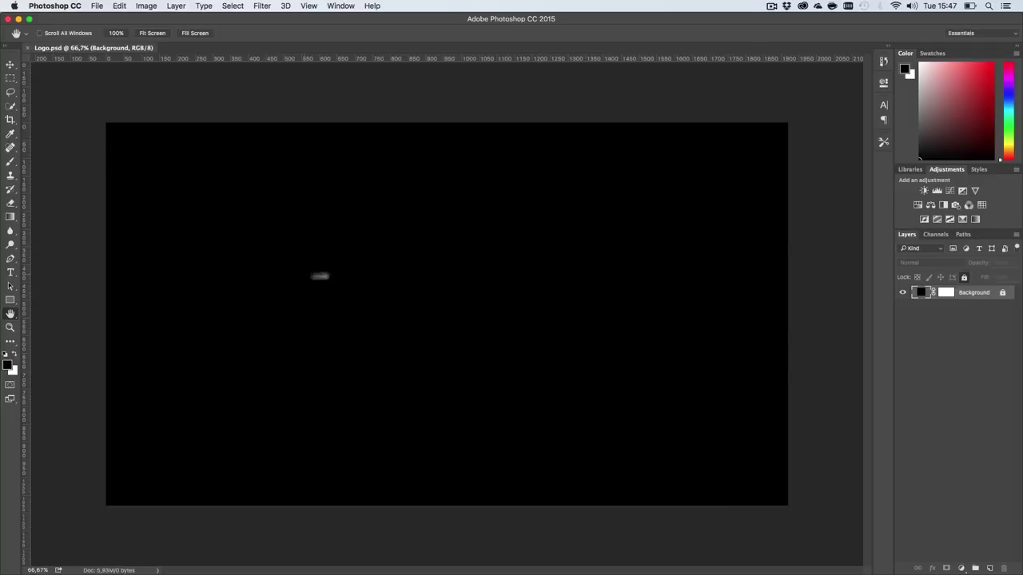
Step: Activate the Polygon tool and set it to 6 sides
left_click(9, 300)
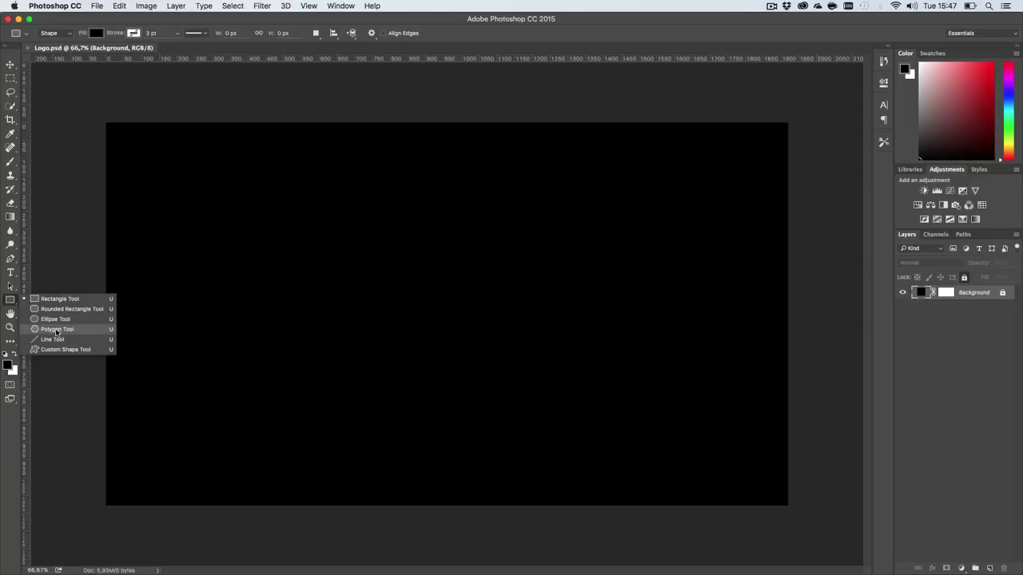
left_click(56, 329)
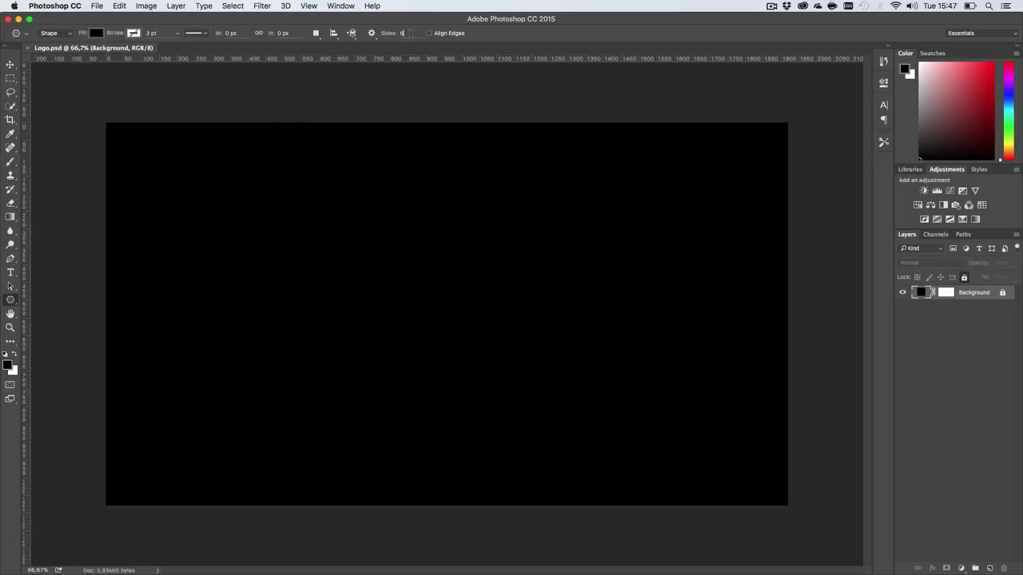
left_click_drag(375, 205, 386, 171)
key("shift")
key("super+z")
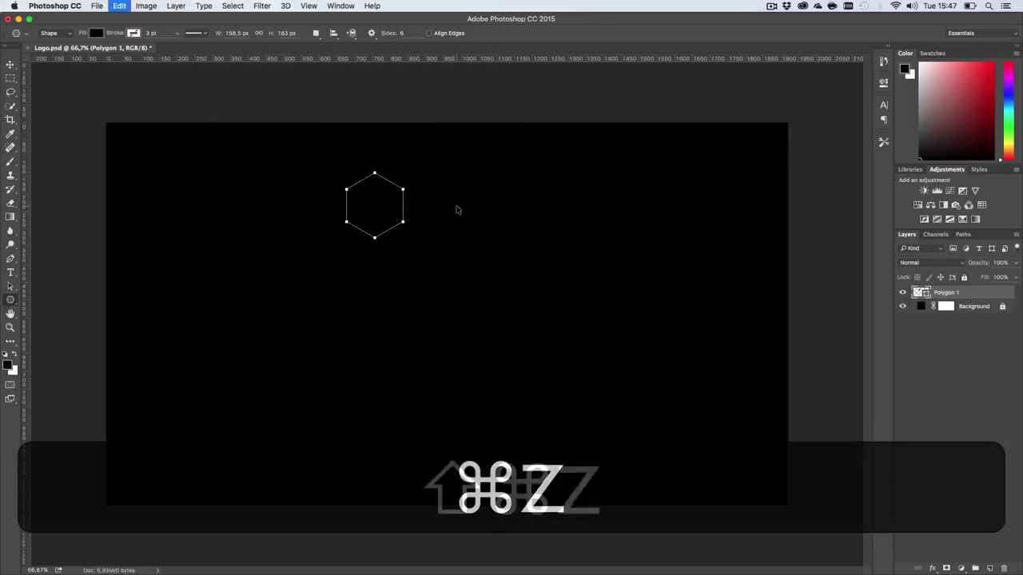
Step: Draw a hexagon about 462 px wide with flat upper and lower edges, and fill it white
left_click_drag(391, 208, 310, 237)
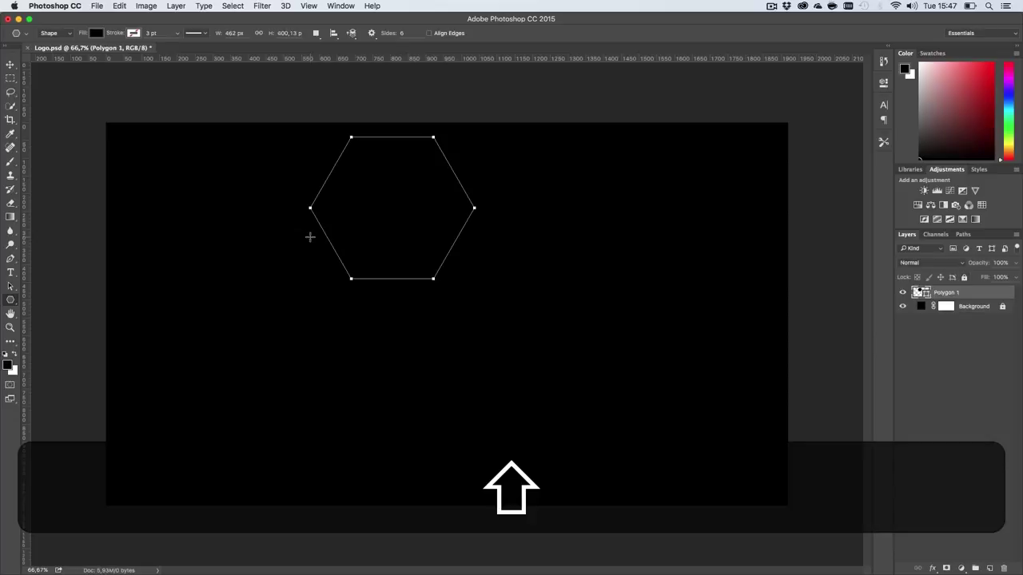
double_click(921, 292)
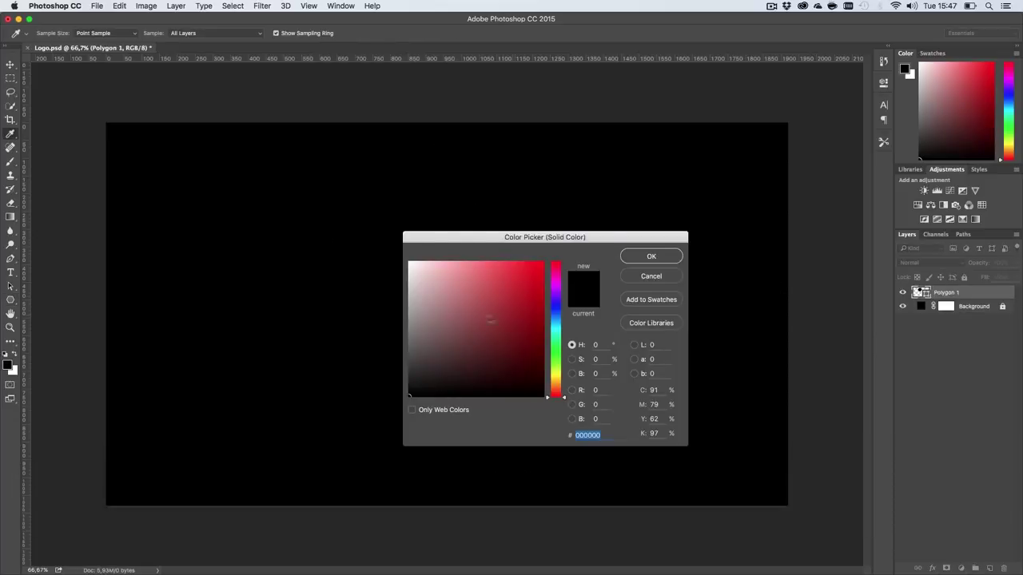
left_click(651, 256)
Step: Center the hexagon vertically and horizontally on the canvas with the Move tool's alignment to the full-canvas selection
key("v")
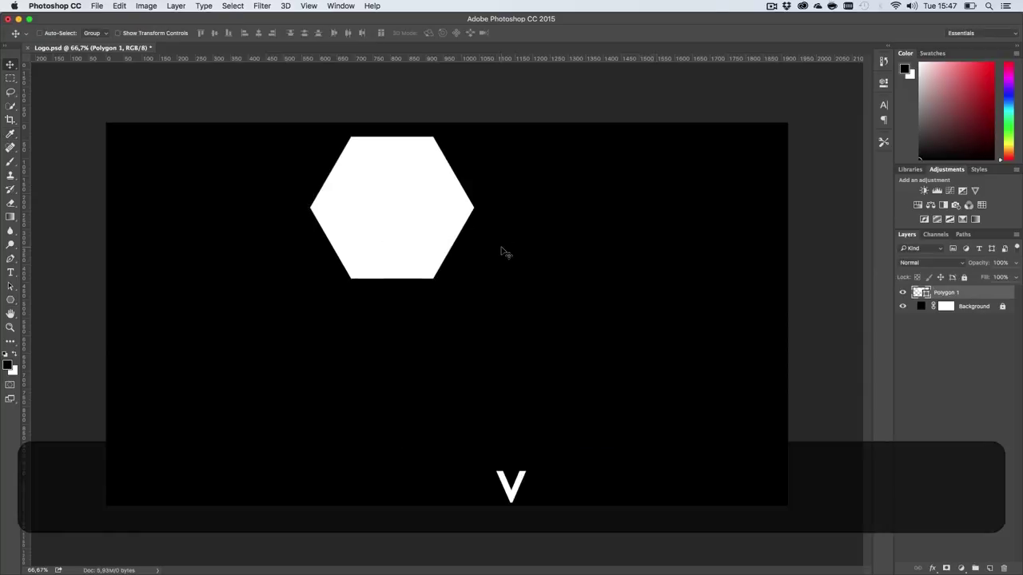
key("super+a")
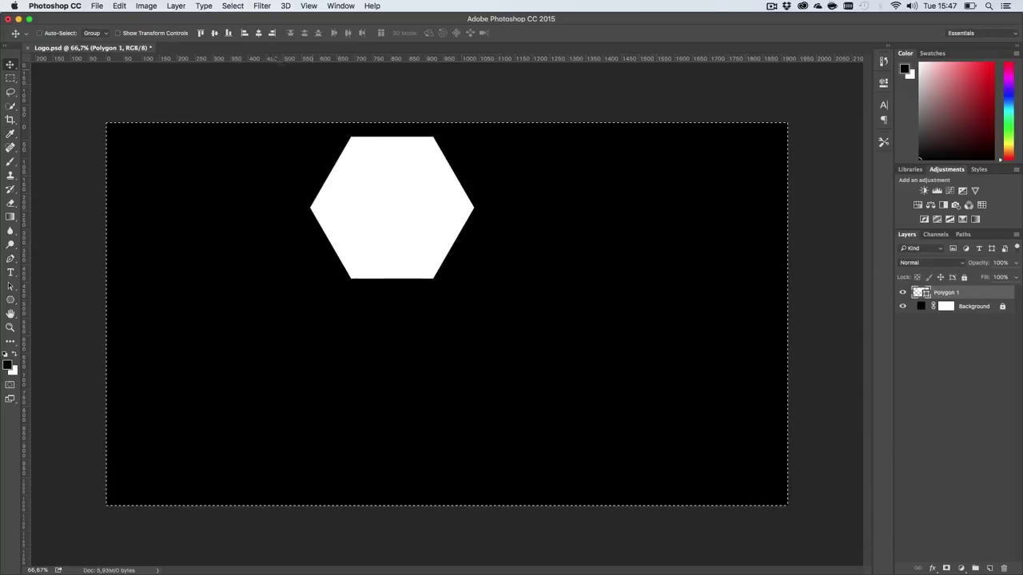
left_click(214, 33)
left_click(258, 33)
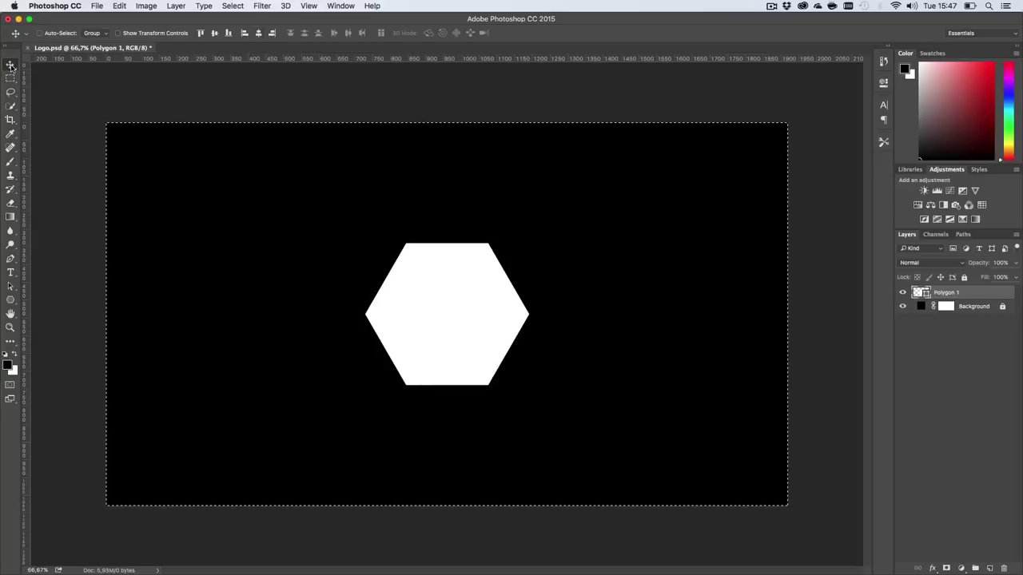
right_click(11, 67)
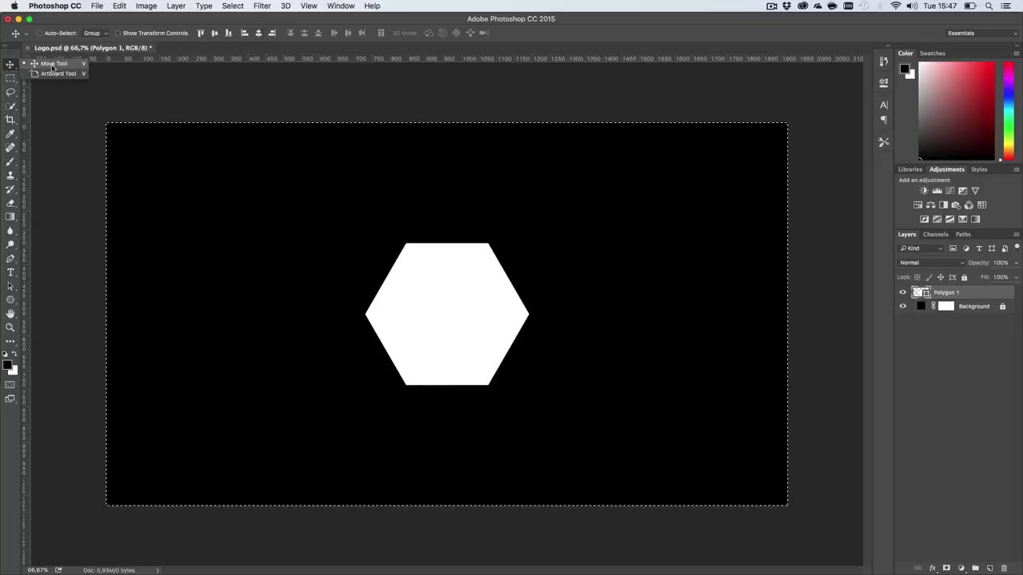
left_click(53, 66)
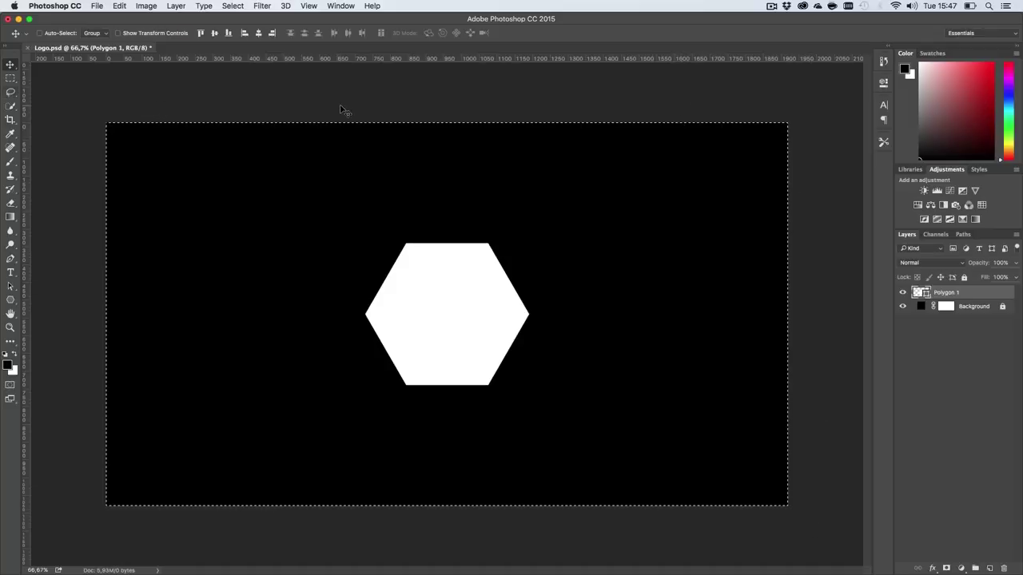
Step: Clear the selection and scale the hexagon down to about 65.5% around its center
key("m")
key("super+t")
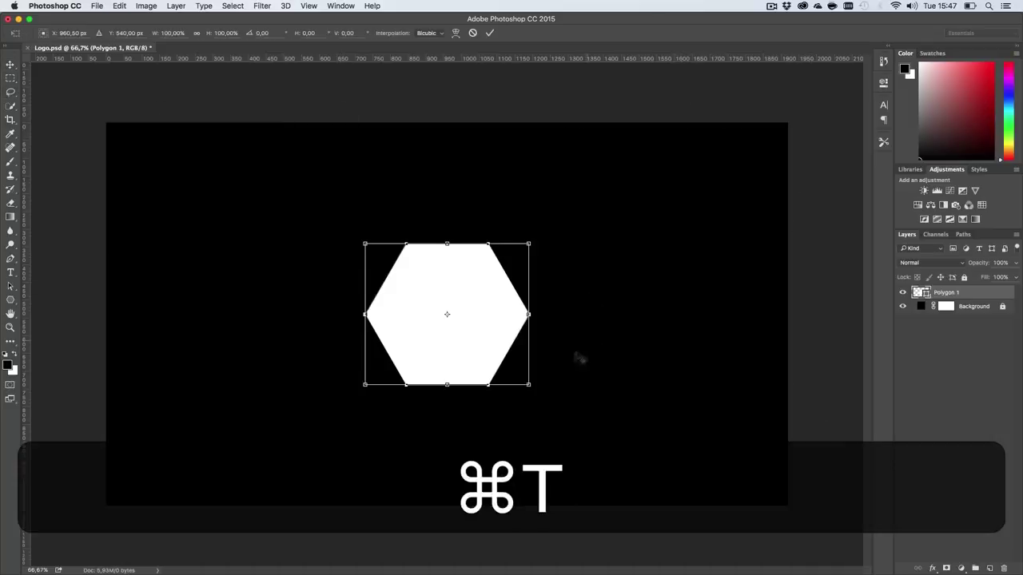
left_click_drag(531, 387, 497, 368)
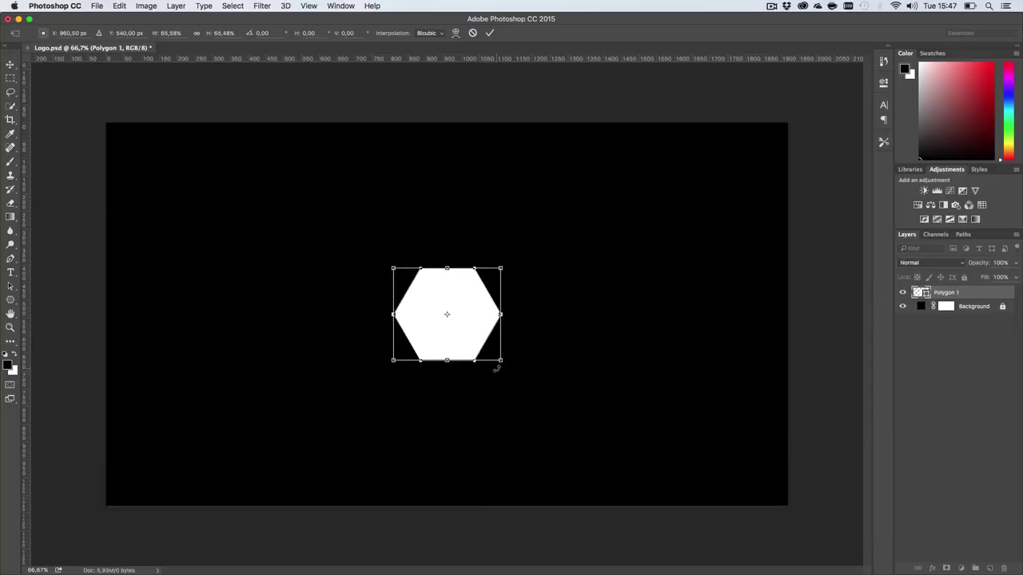
key("Return")
key("h")
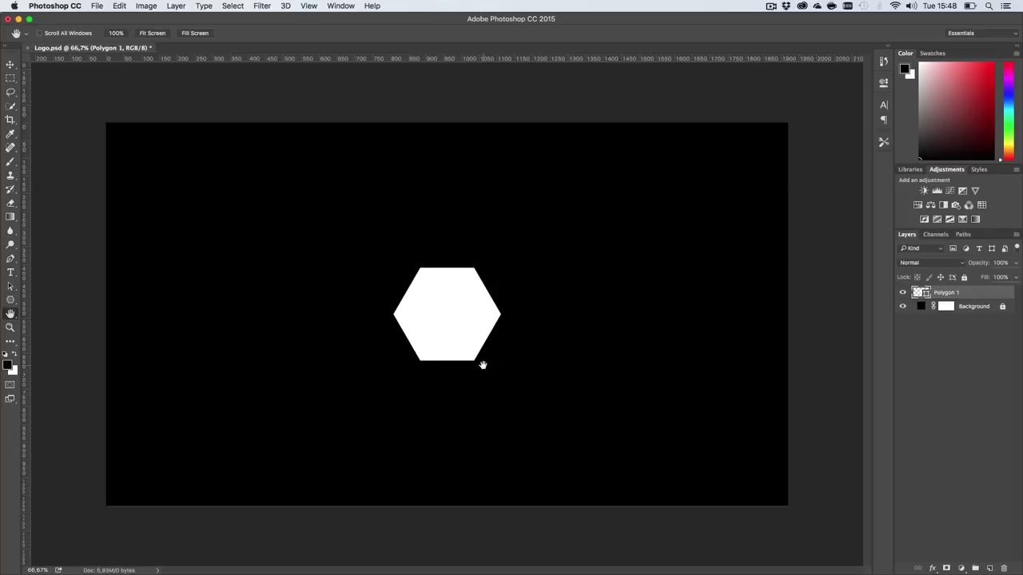
Step: Add a text layer with a "+" beside the hexagon and set its color to black (000000)
key("t")
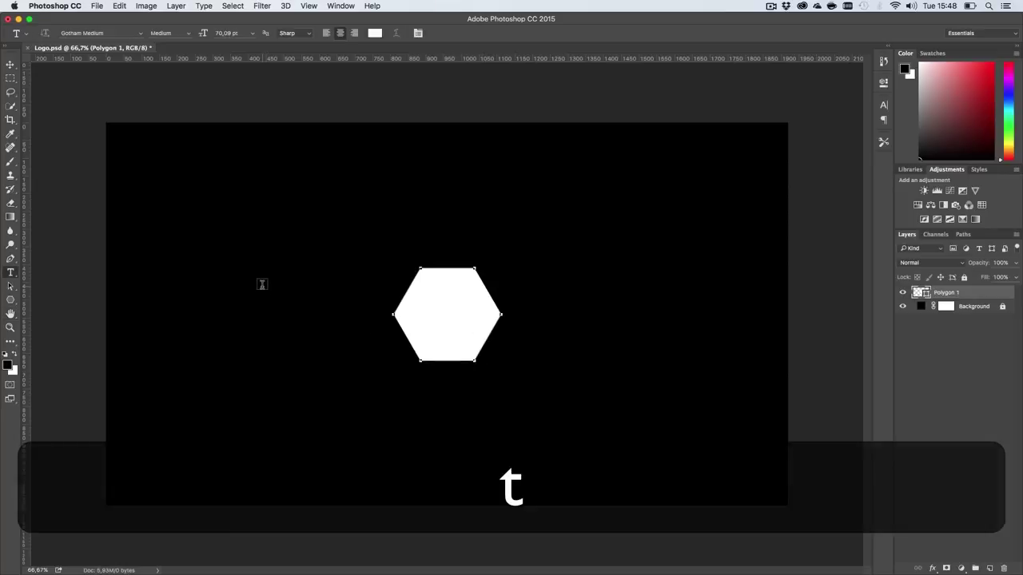
left_click(261, 284)
type("+")
key("super+a")
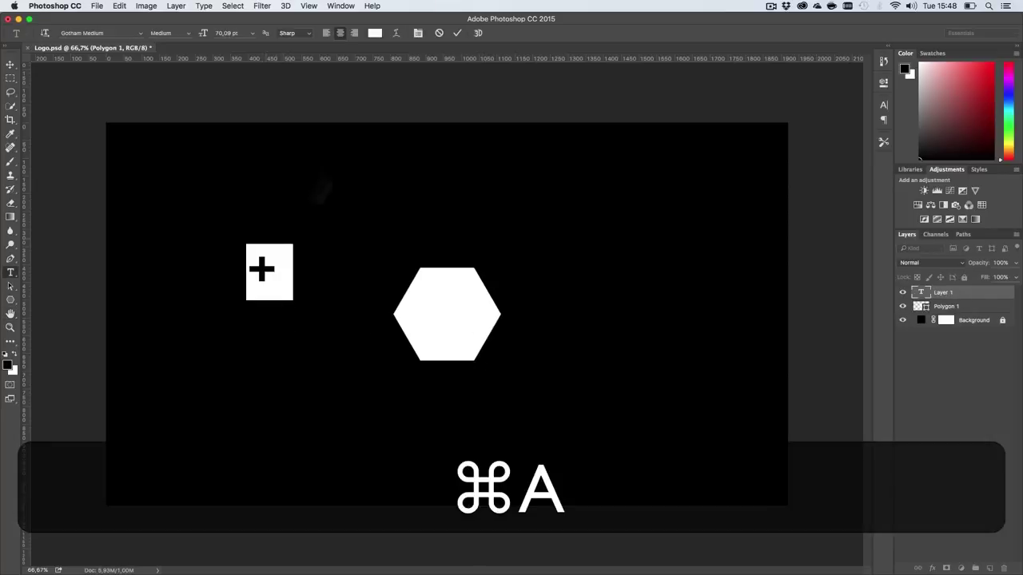
left_click(375, 33)
type("000000")
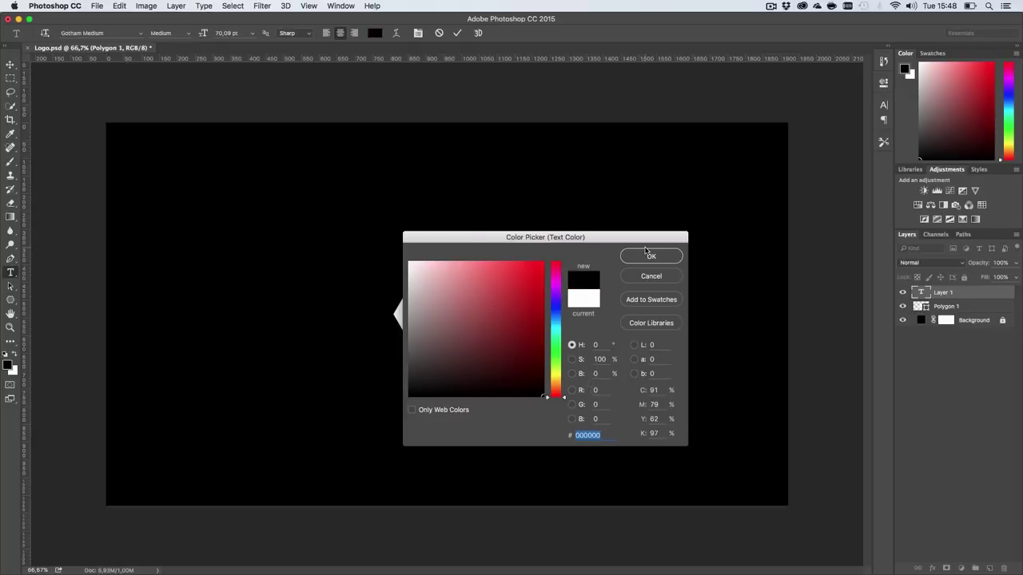
left_click(651, 256)
Step: Move the plus sign onto the hexagon, scaled up to about 200% and centered in it
left_click(10, 61)
left_click_drag(240, 206, 437, 255)
key("super+t")
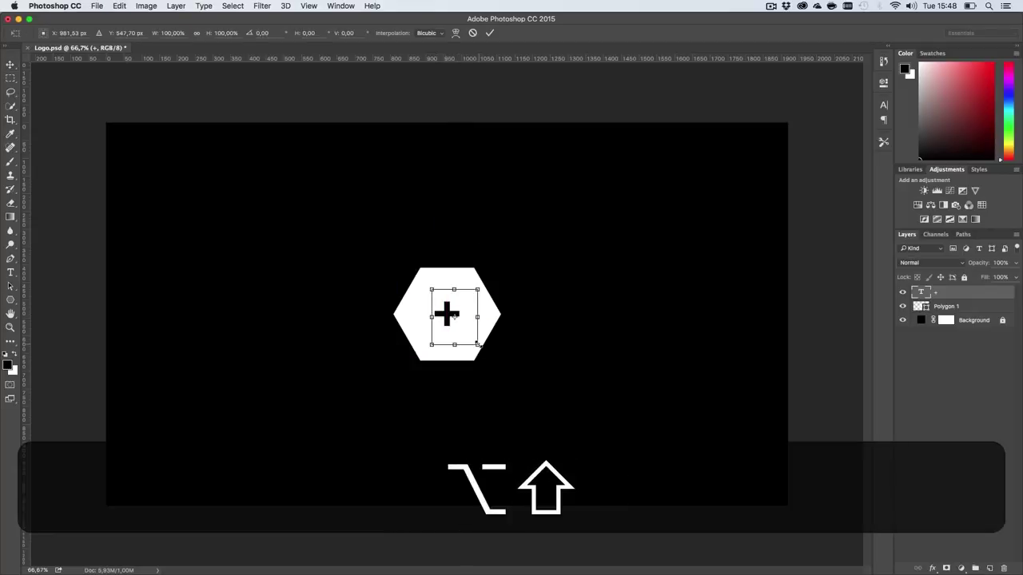
left_click_drag(478, 346, 516, 359)
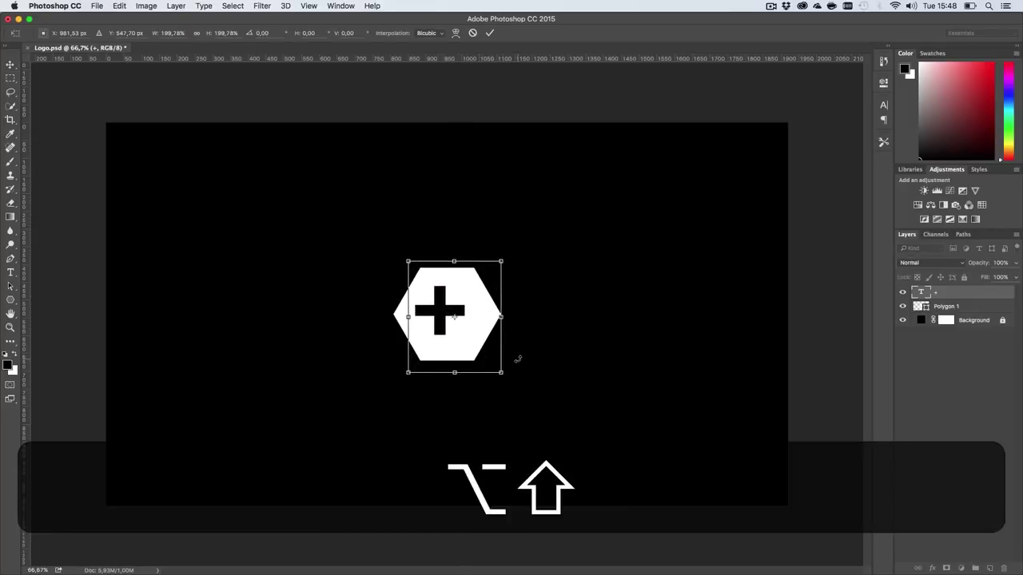
key("Return")
key("v")
left_click_drag(452, 280, 462, 278)
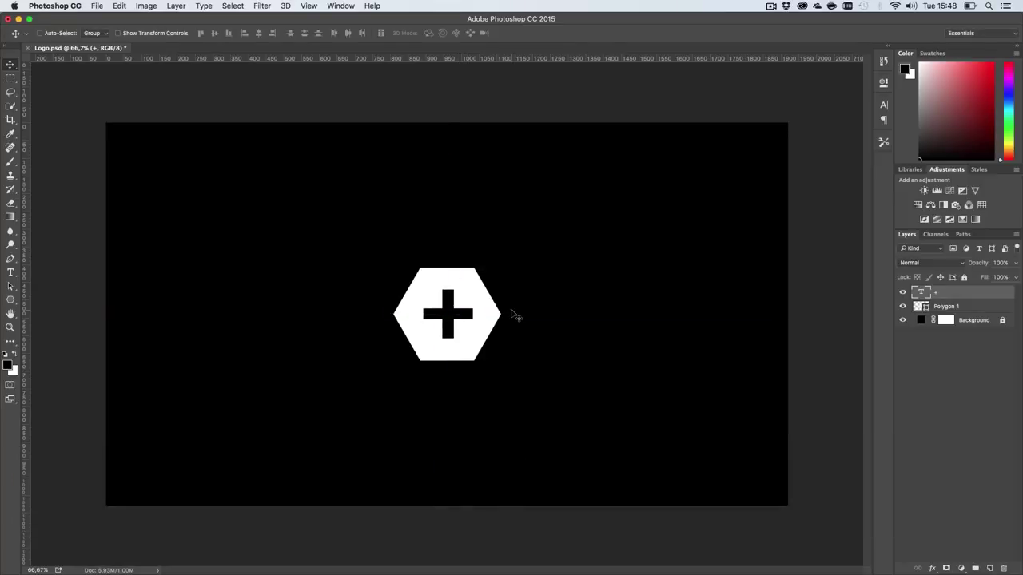
Step: Rename the hexagon's shape layer to "Polygon"
double_click(946, 306)
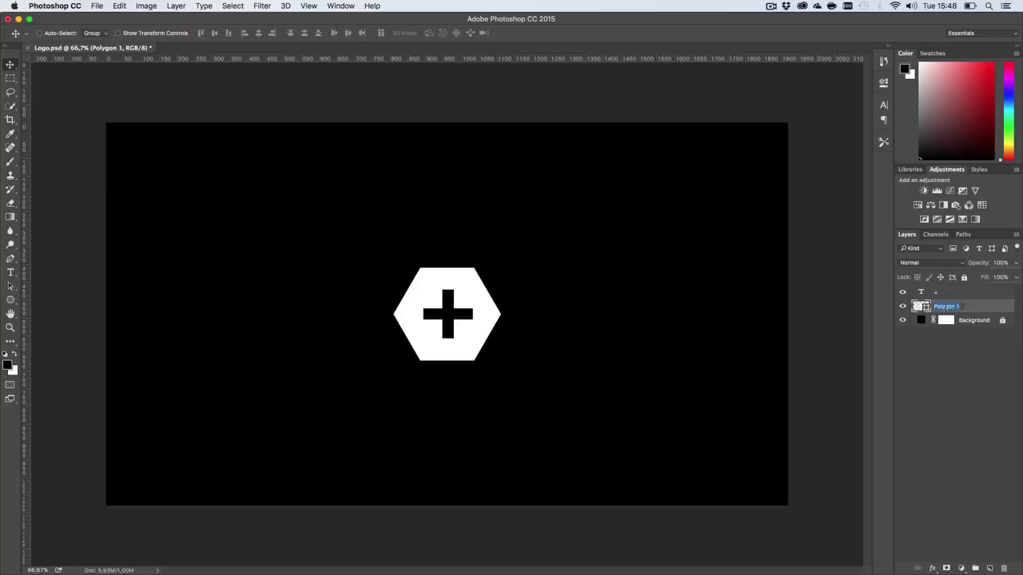
key("Right")
key("Return")
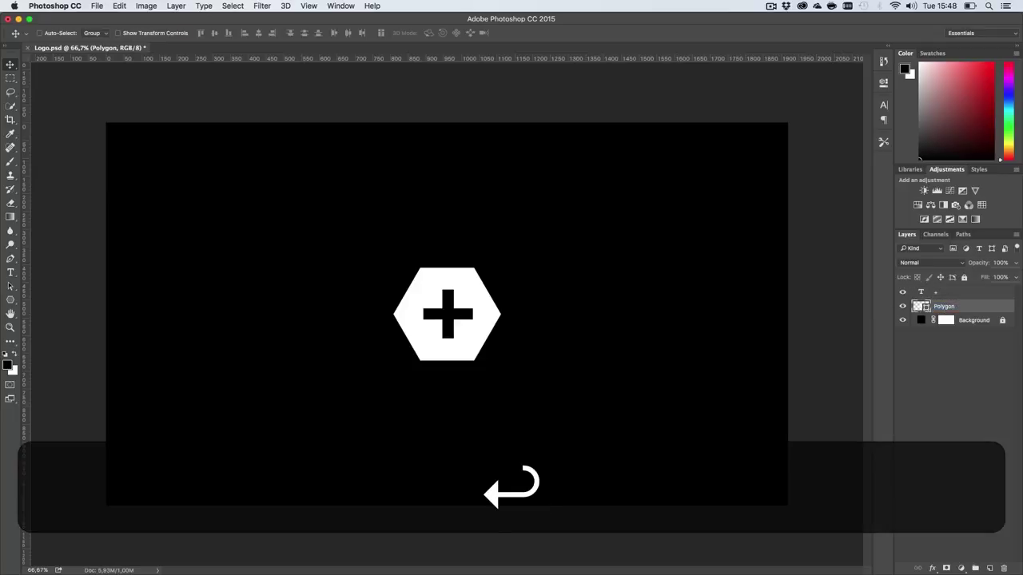
Step: Group the plus sign and hexagon layers, name the group "Polygon", and save the document
left_click(946, 292, "shift")
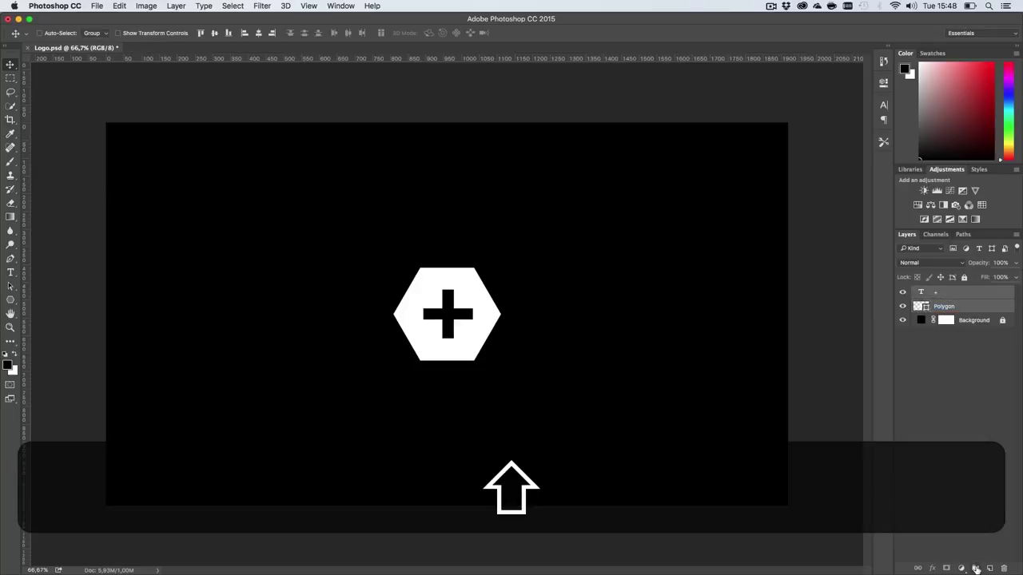
double_click(944, 306)
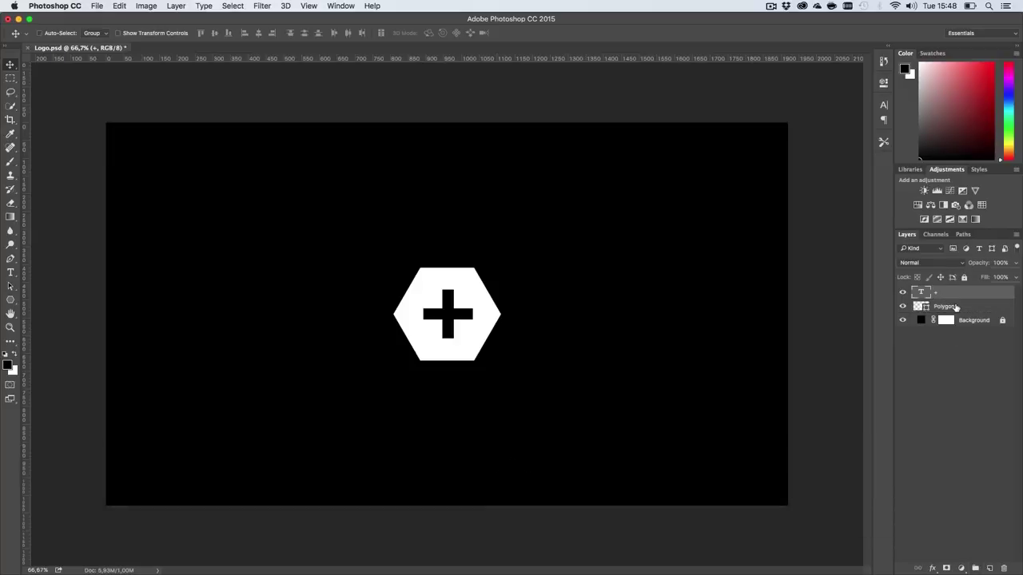
left_click(984, 421)
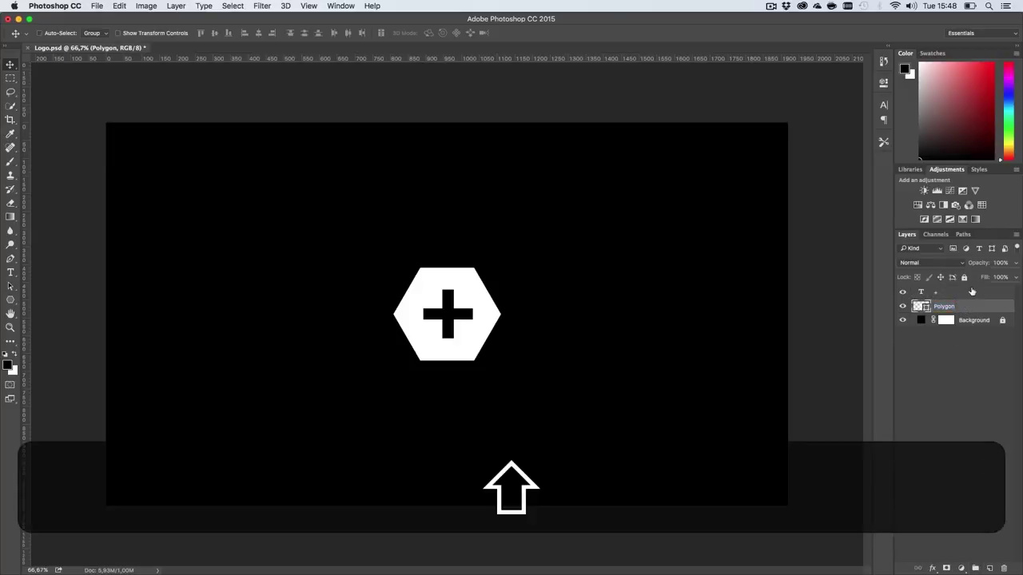
left_click(972, 292, "shift")
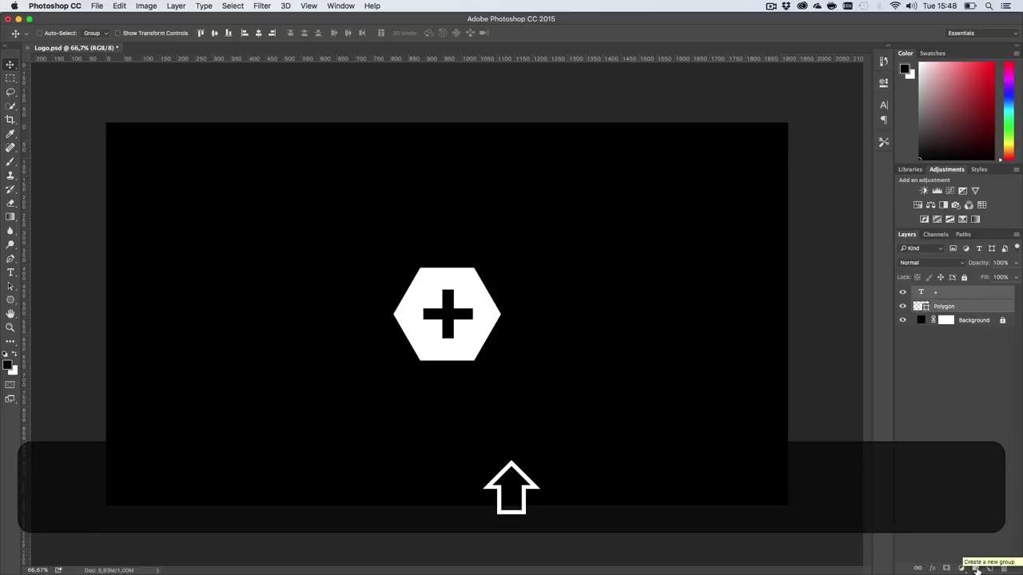
left_click(975, 568)
double_click(940, 293)
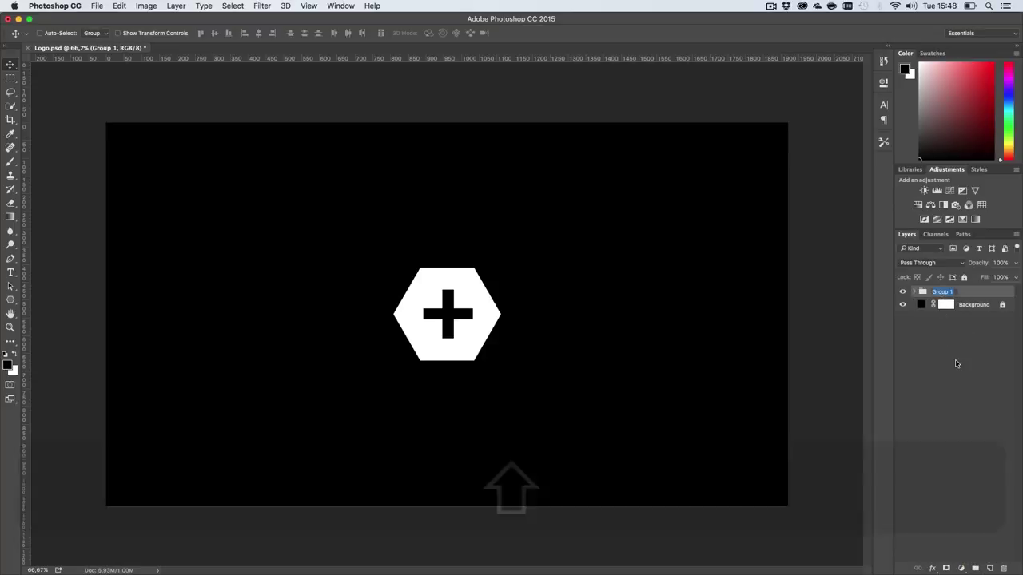
type("Polygon")
key("Return")
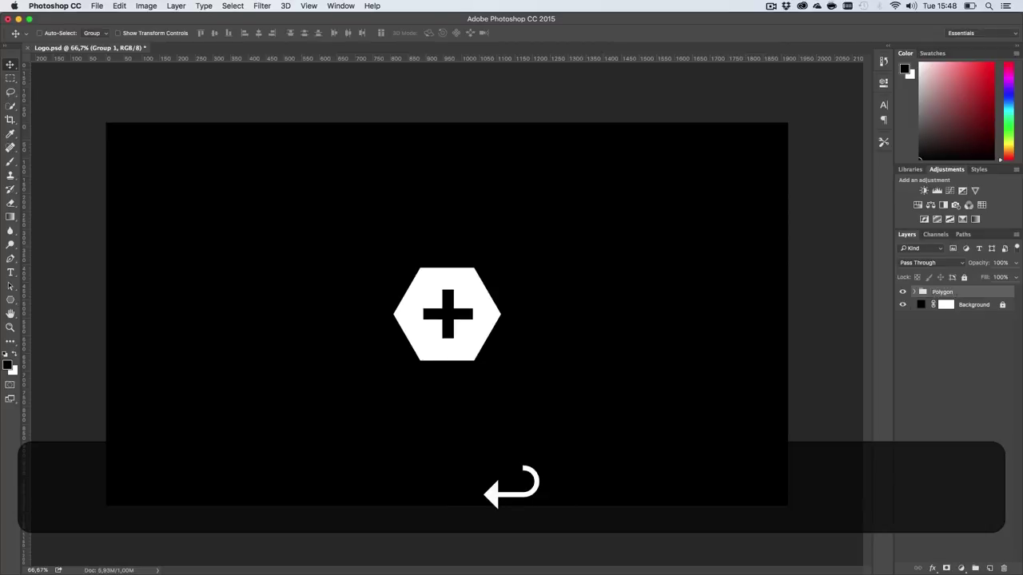
key("super+s")
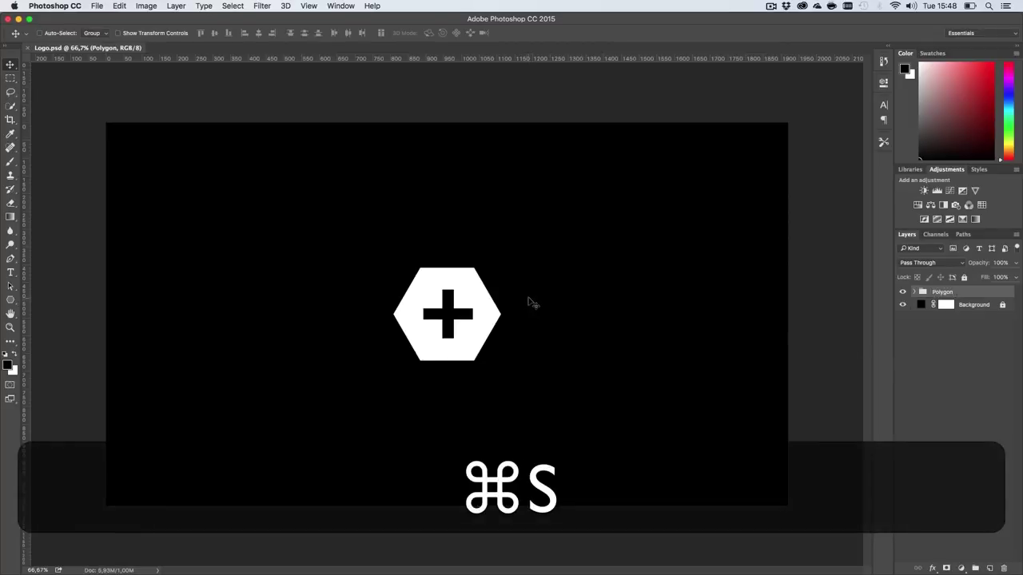
Step: Draw a circle about 556 px across outward from the hexagon's center with the Ellipse tool and fill it white (ffffff)
key("super+h")
key("h")
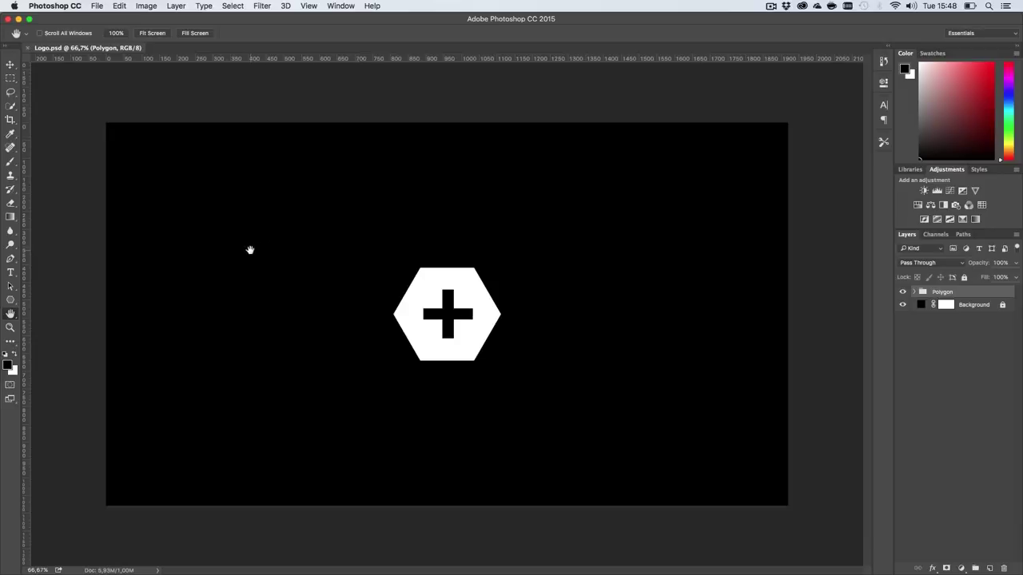
left_click(10, 300)
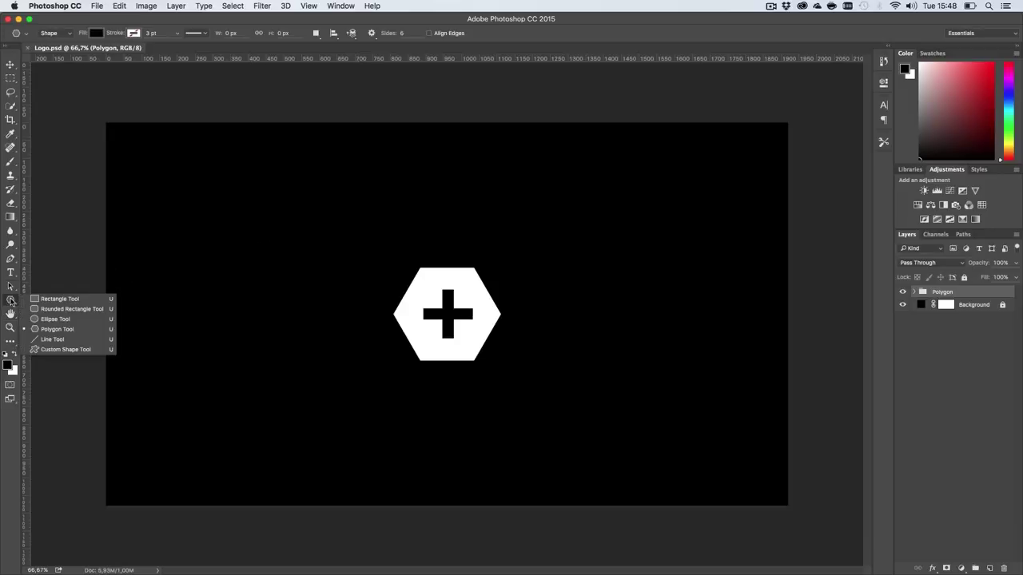
left_click(48, 320)
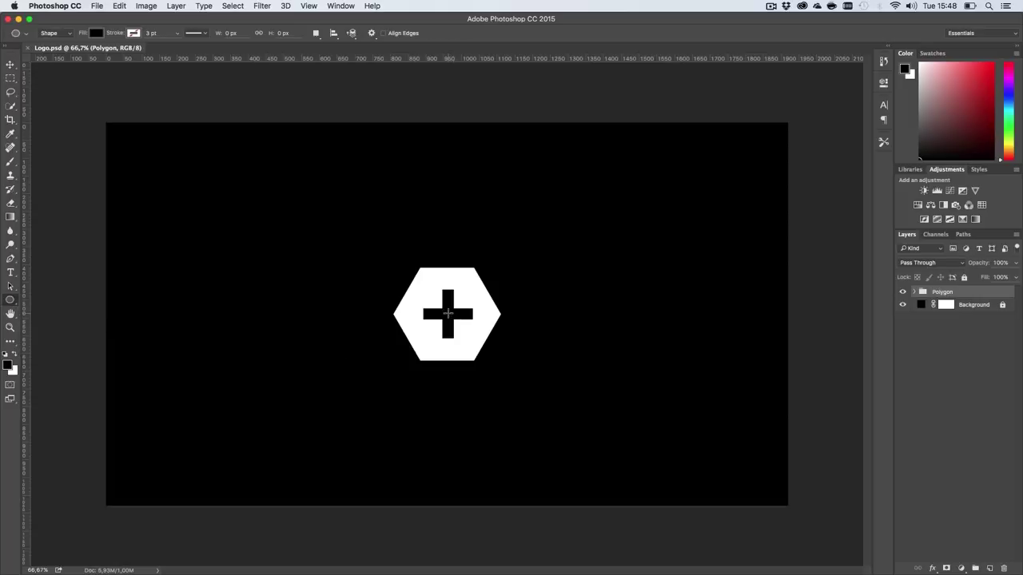
left_click_drag(450, 316, 586, 412)
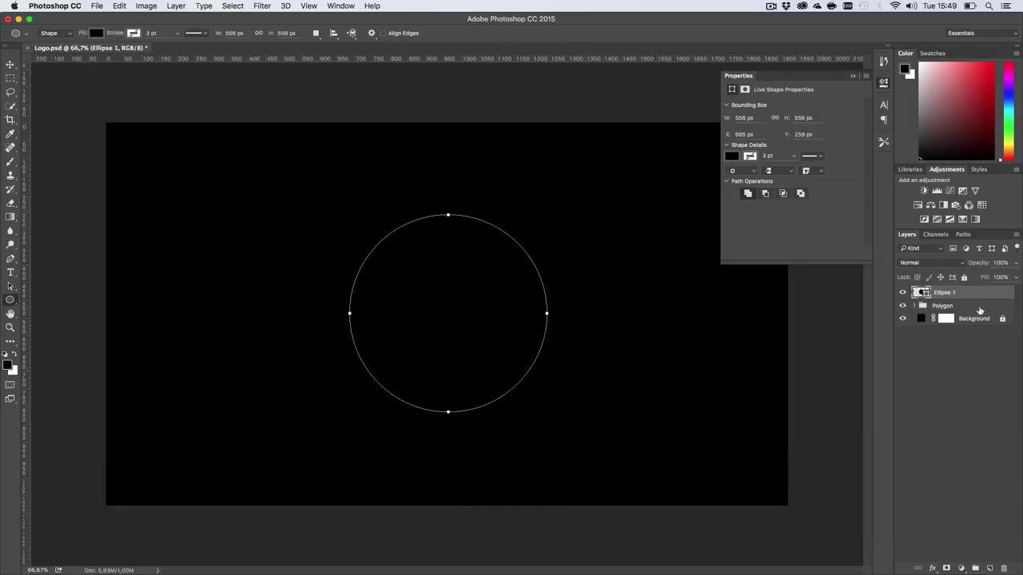
double_click(921, 293)
left_click(407, 263)
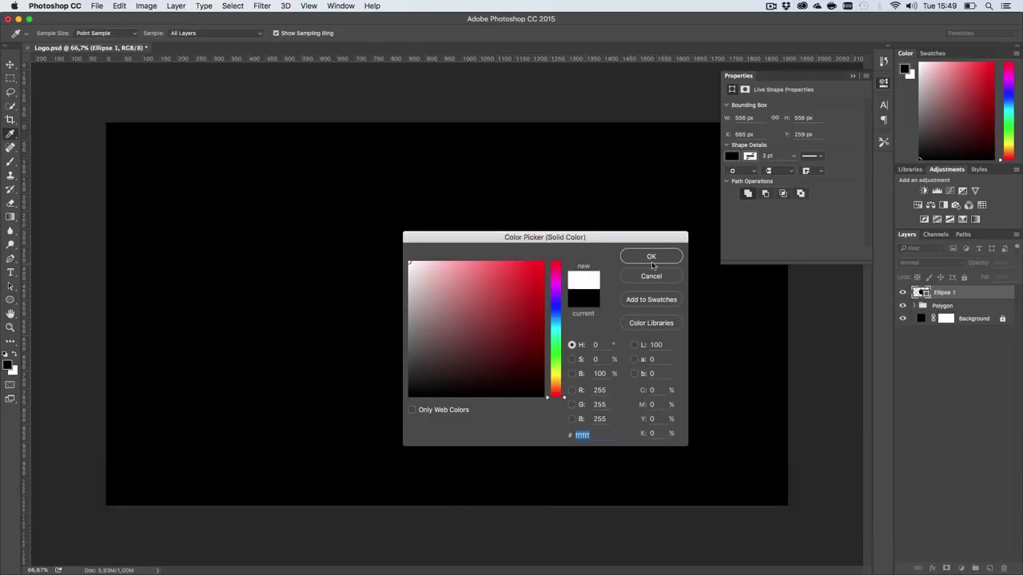
left_click(651, 258)
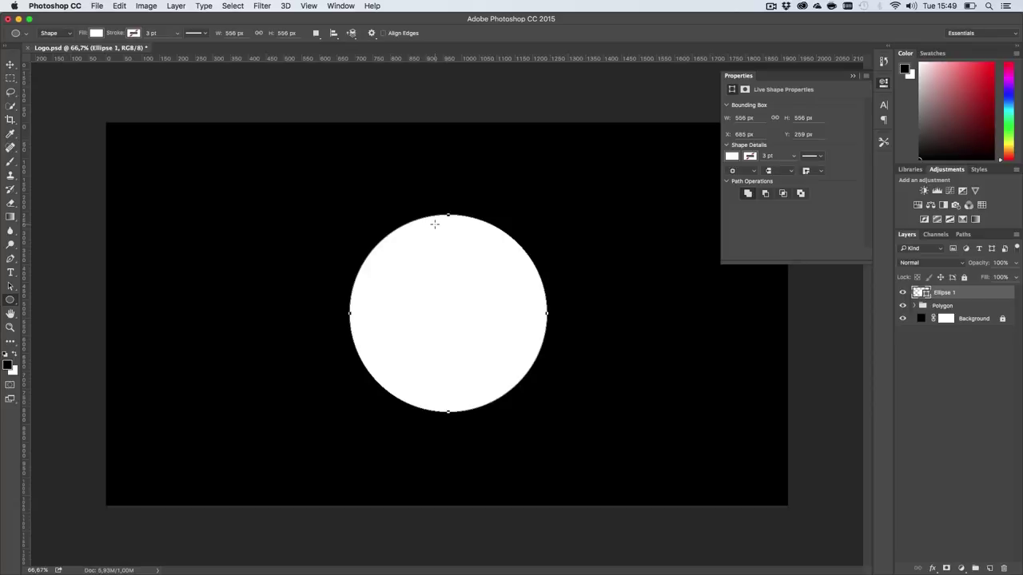
Step: Add the text "ARMAGAN" along the circle's outline, starting on its upper-left edge
key("t")
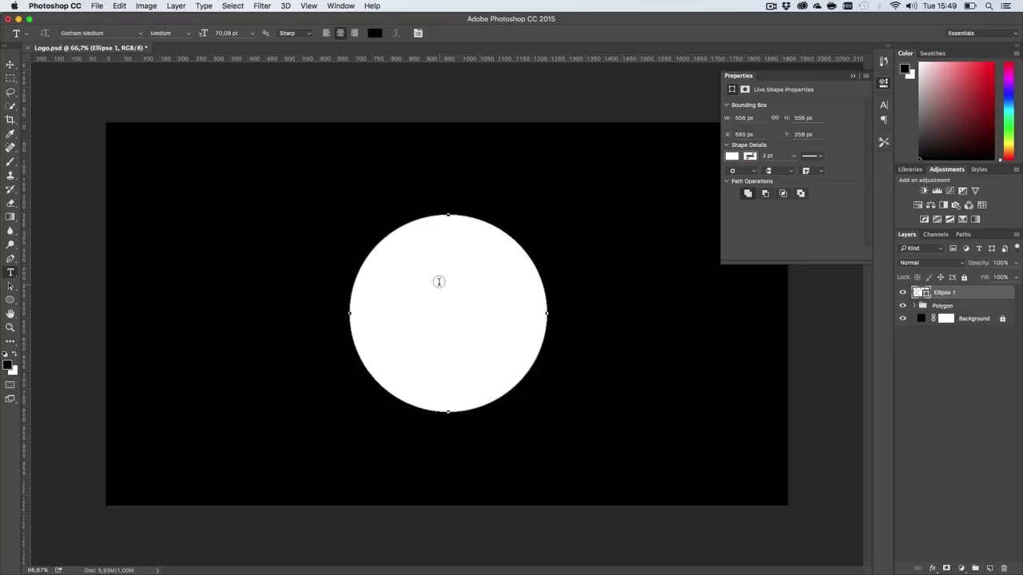
left_click(387, 234)
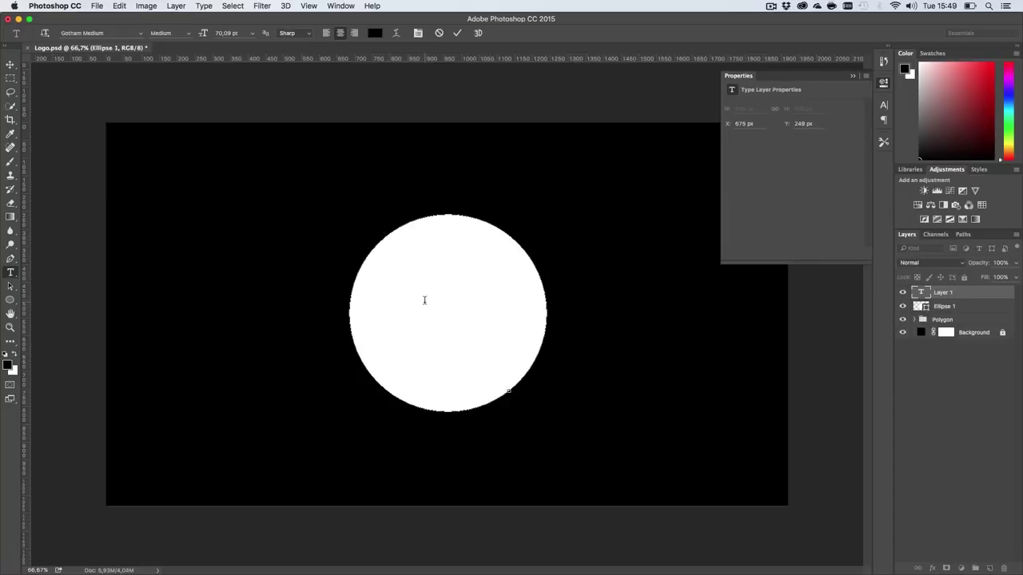
type("AN")
Step: Set the color of all the text on the circle to white and commit the text
key("shift+super+a")
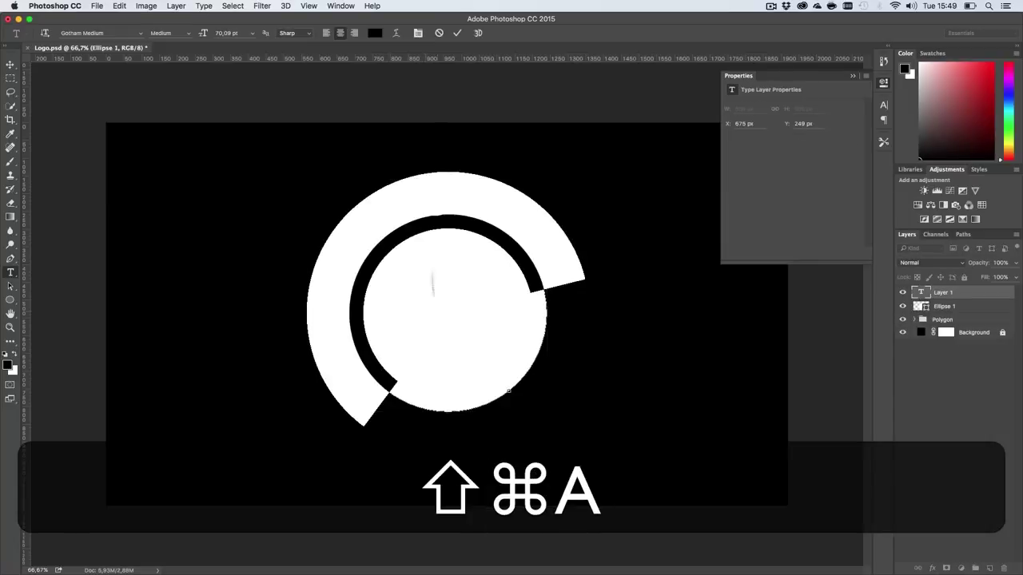
key("super+a")
left_click(375, 33)
left_click_drag(507, 302, 392, 244)
left_click(651, 257)
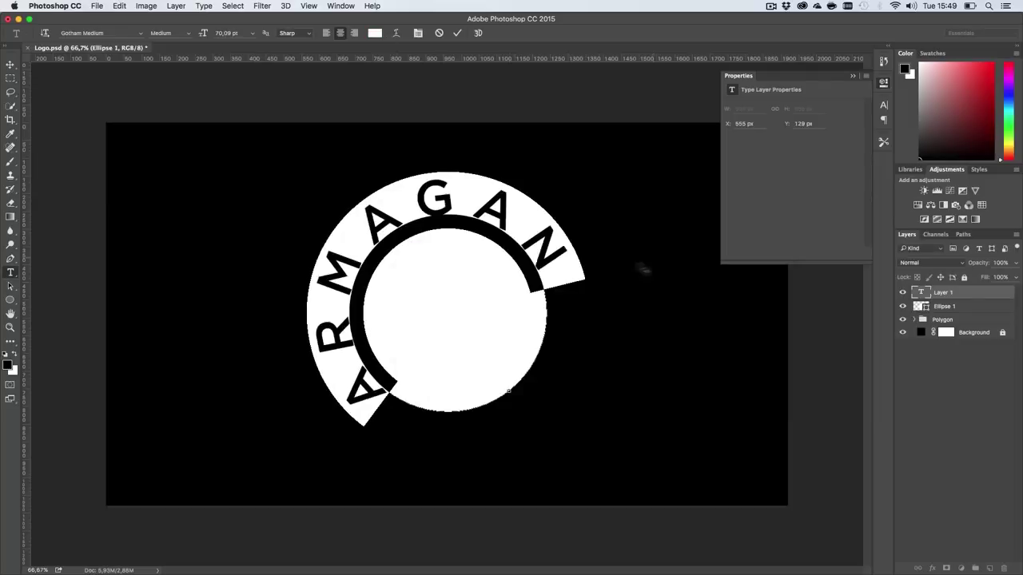
left_click(434, 210)
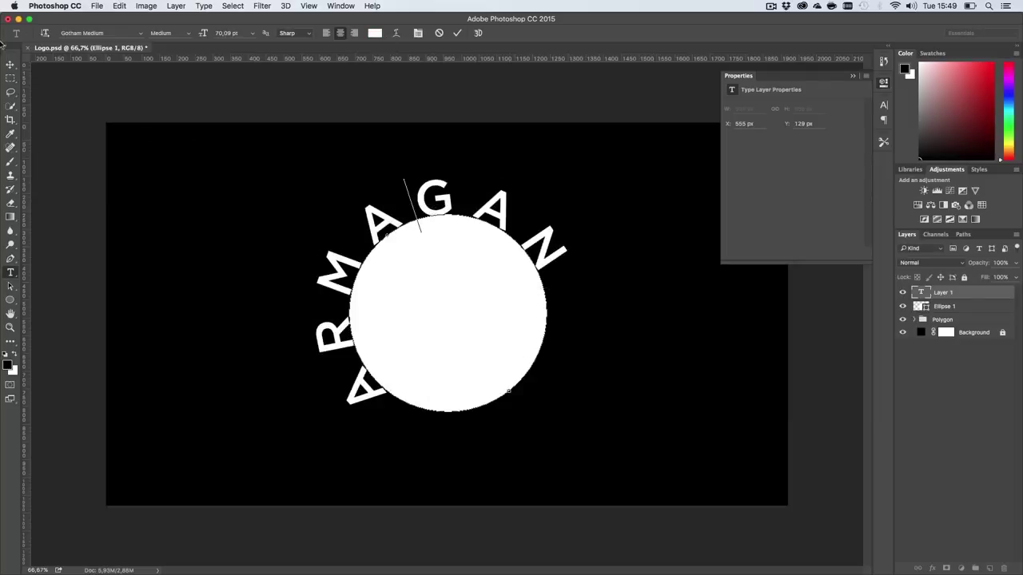
left_click(11, 64)
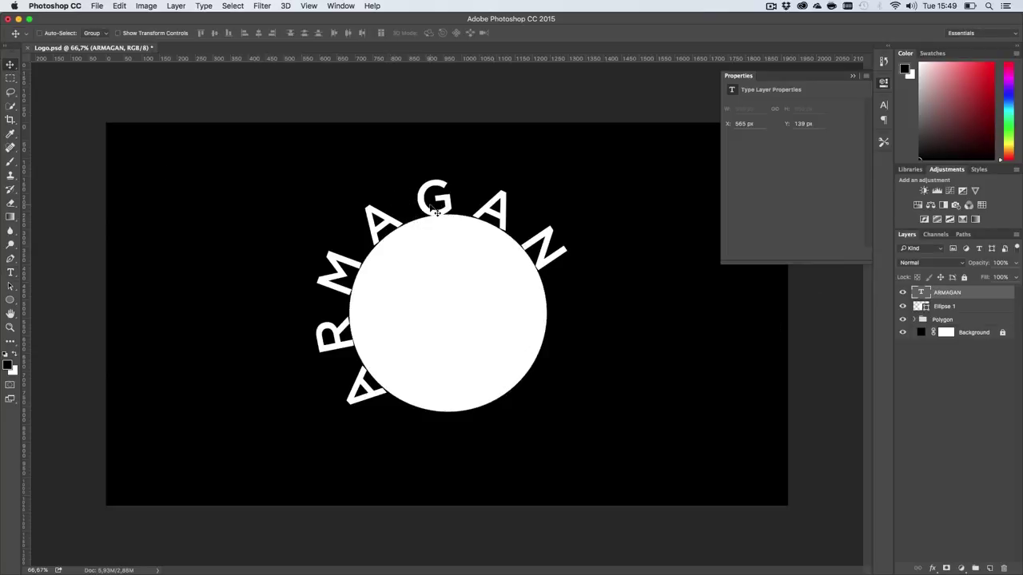
Step: Slide the curved text along its path until it is centered over the circle, and reduce its font size to 21,09 pt
key("a")
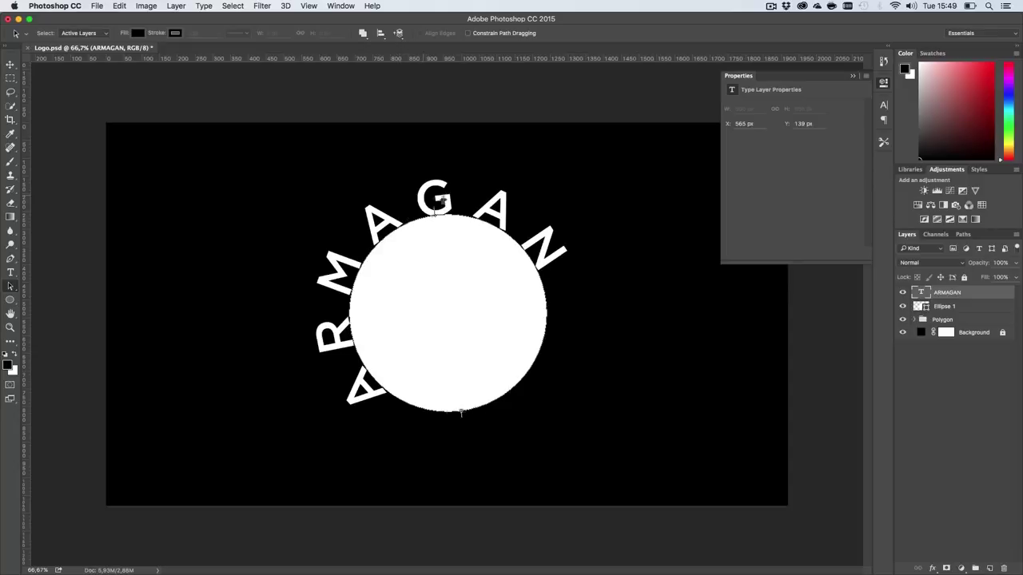
mouse_move(443, 200)
left_mouse_down()
mouse_move(467, 209)
mouse_move(461, 198)
mouse_move(435, 199)
left_mouse_up()
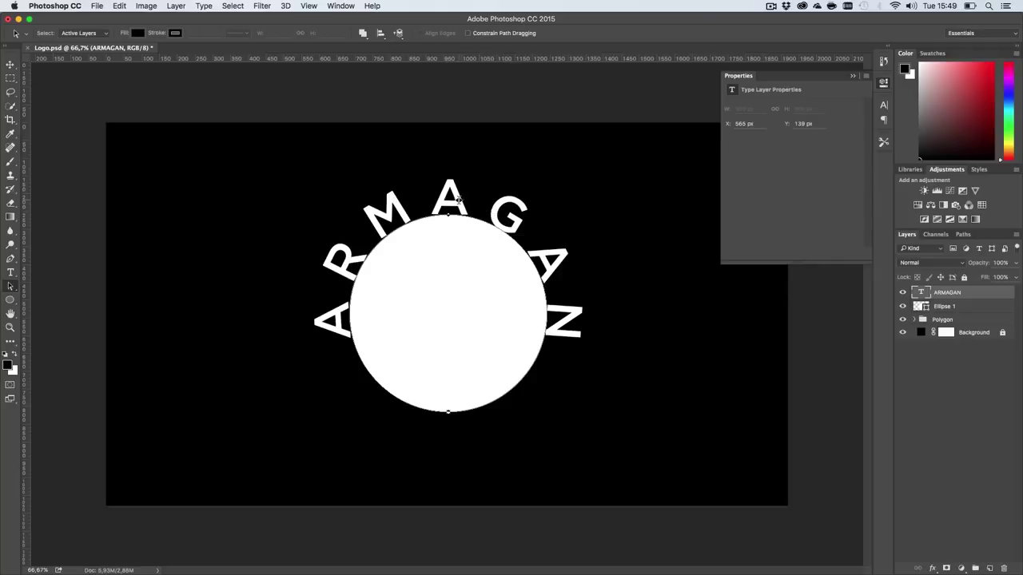
key("t")
left_click(452, 199)
key("super+a")
left_click_drag(202, 36, 174, 40)
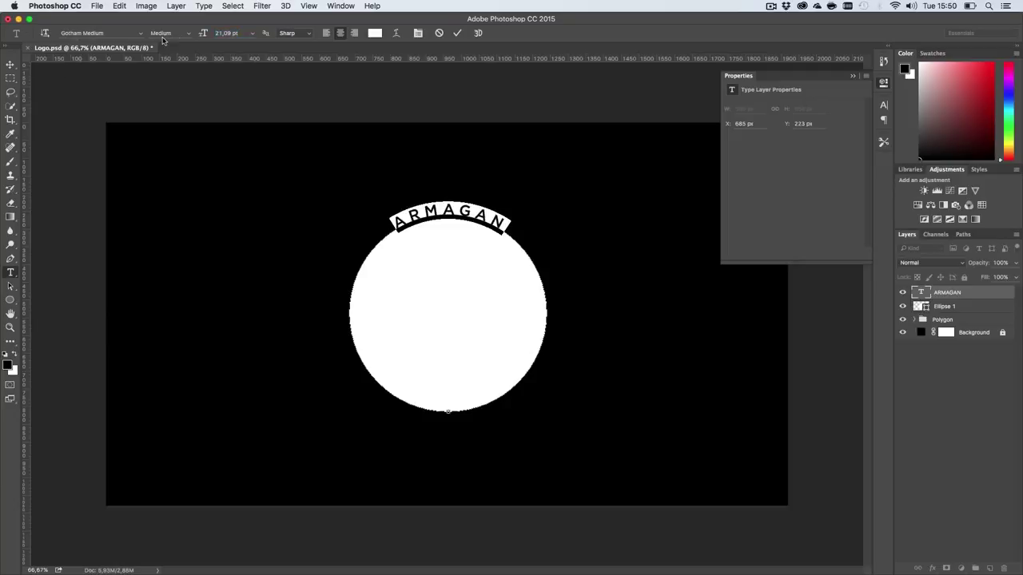
left_click(417, 33)
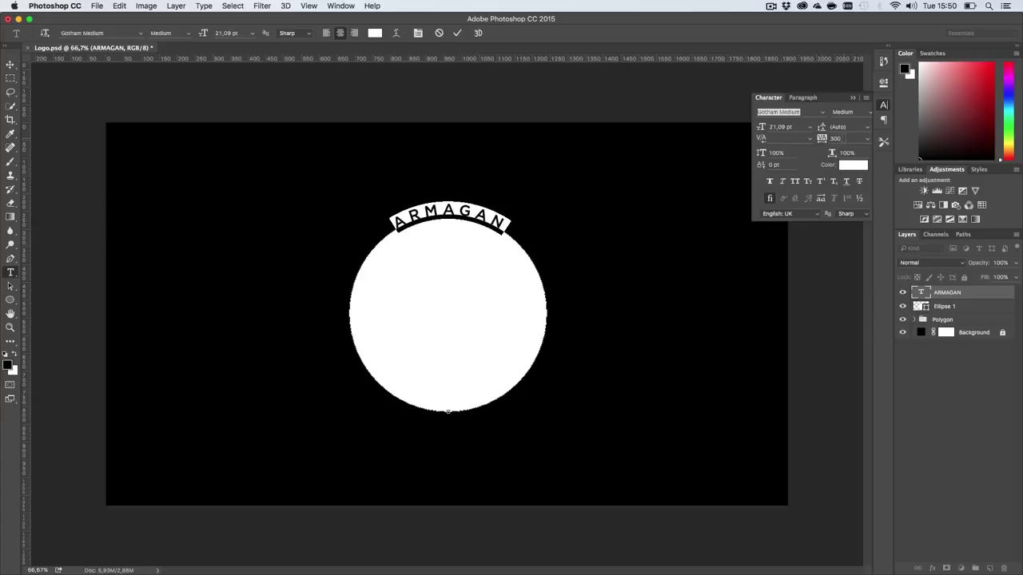
left_click(10, 64)
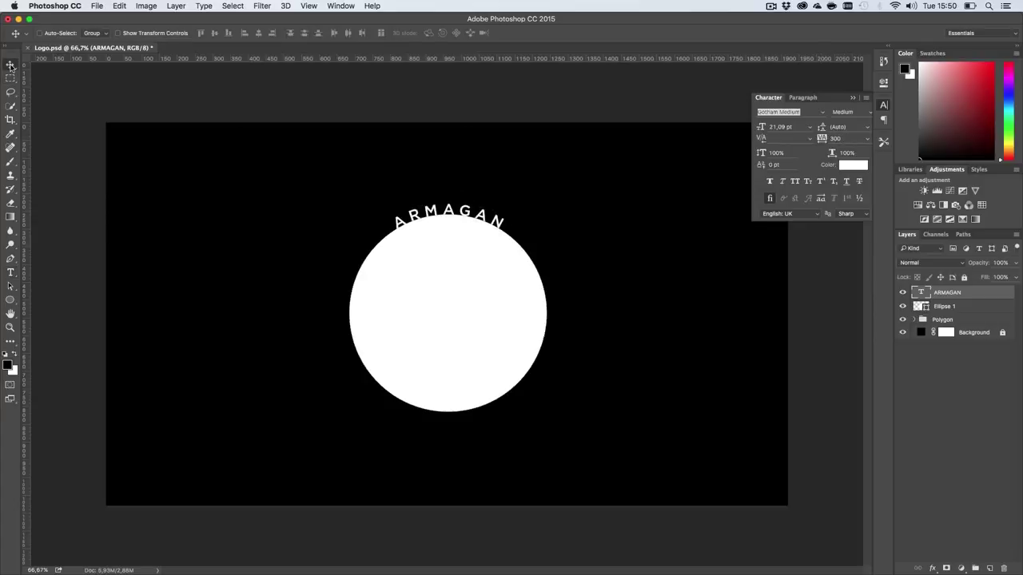
Step: Show the Character settings and examine the curved text's size and letter spacing
left_click(884, 105)
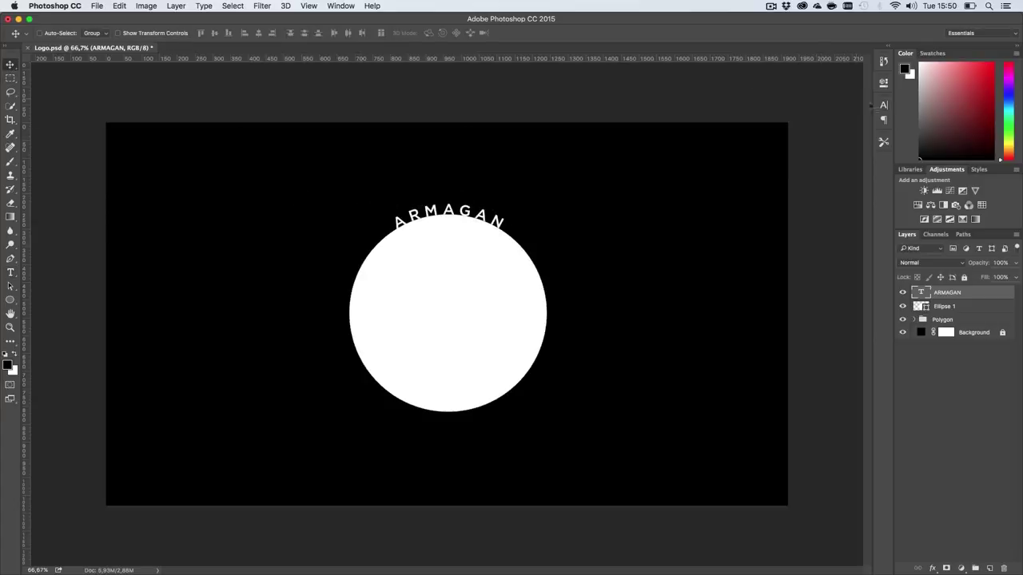
left_click(884, 106)
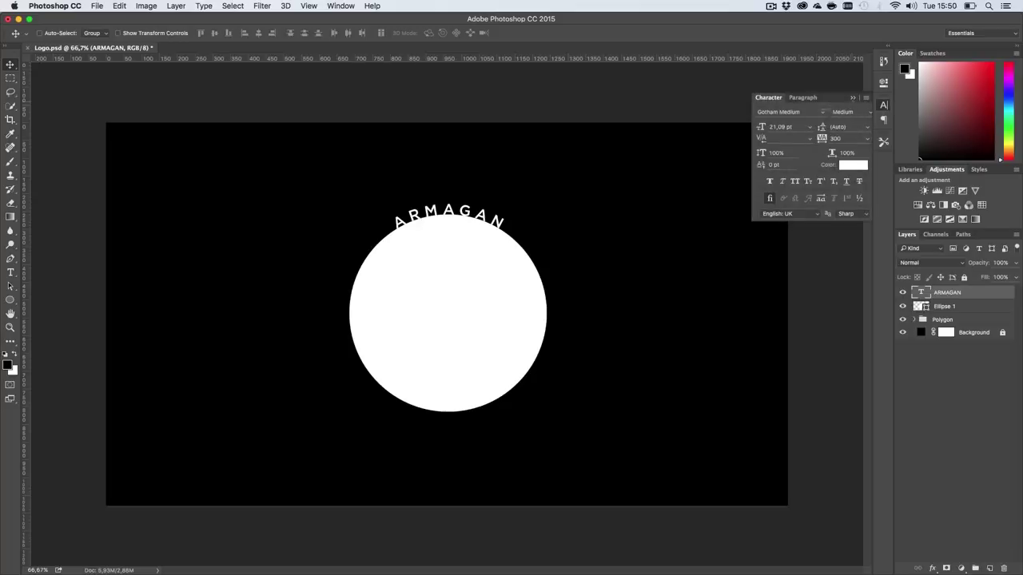
left_click(852, 98)
left_click(340, 5)
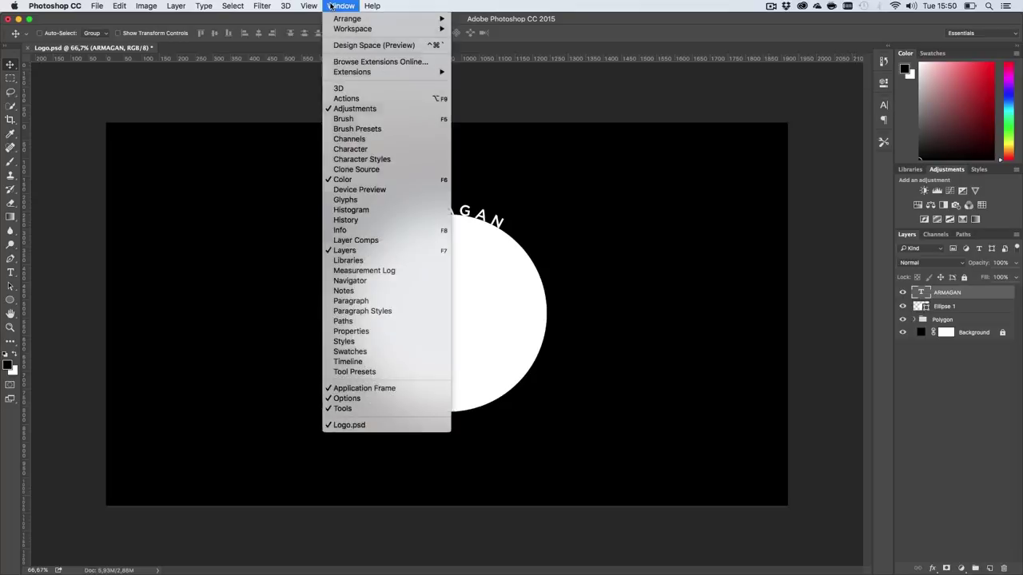
left_click(368, 151)
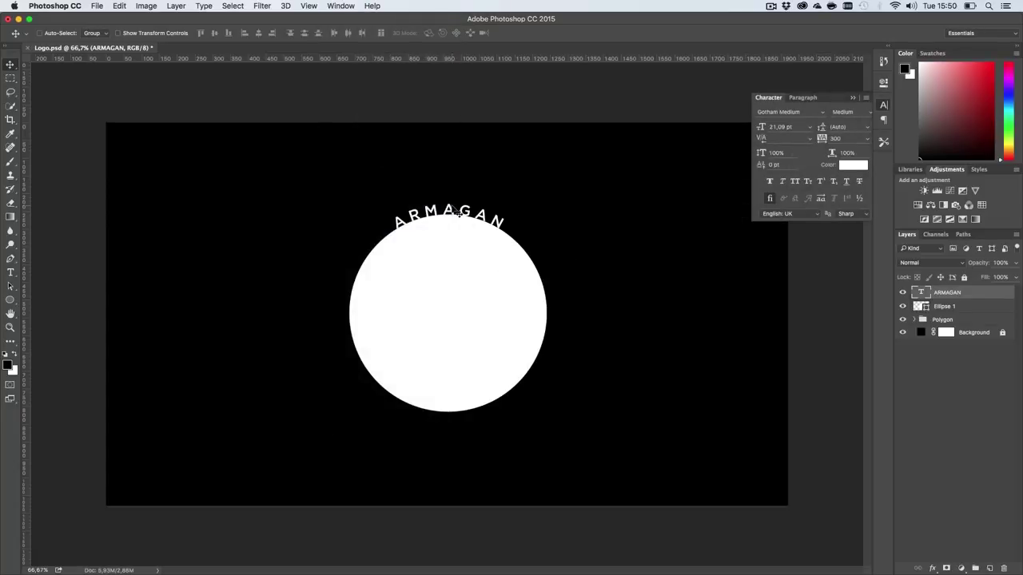
Step: Hide the white circle and delete its layer
left_click(902, 306)
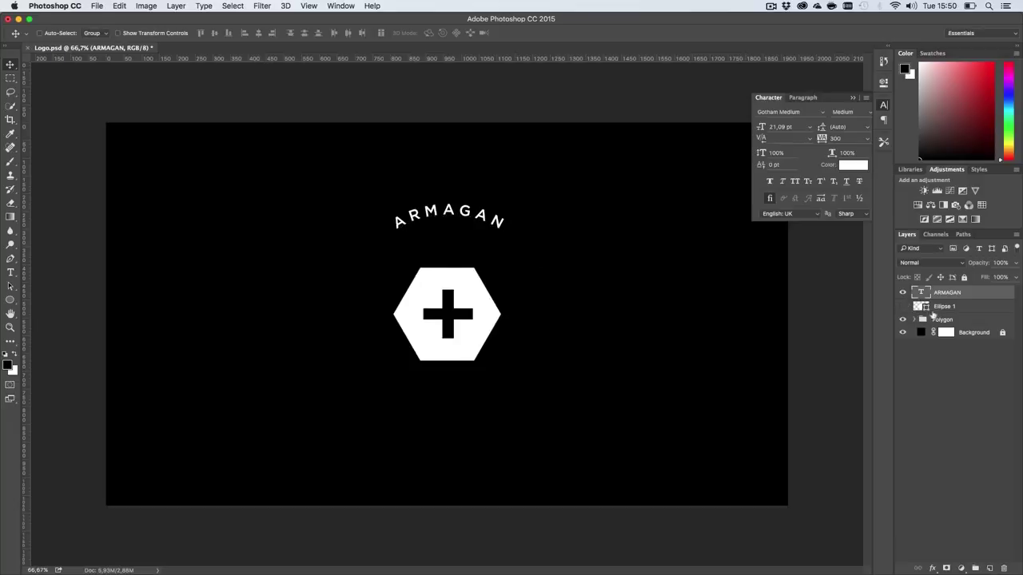
left_click(965, 309)
key("BackSpace")
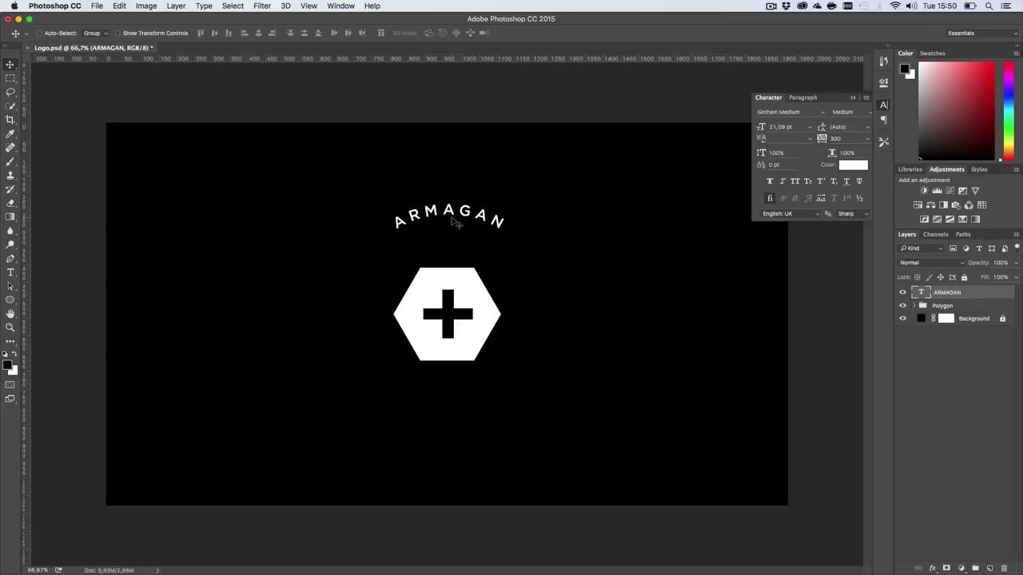
Step: Duplicate the curved text to just below the hexagon and change the copy's wording to "VIDEOS"
left_click_drag(473, 216, 471, 393)
key("t")
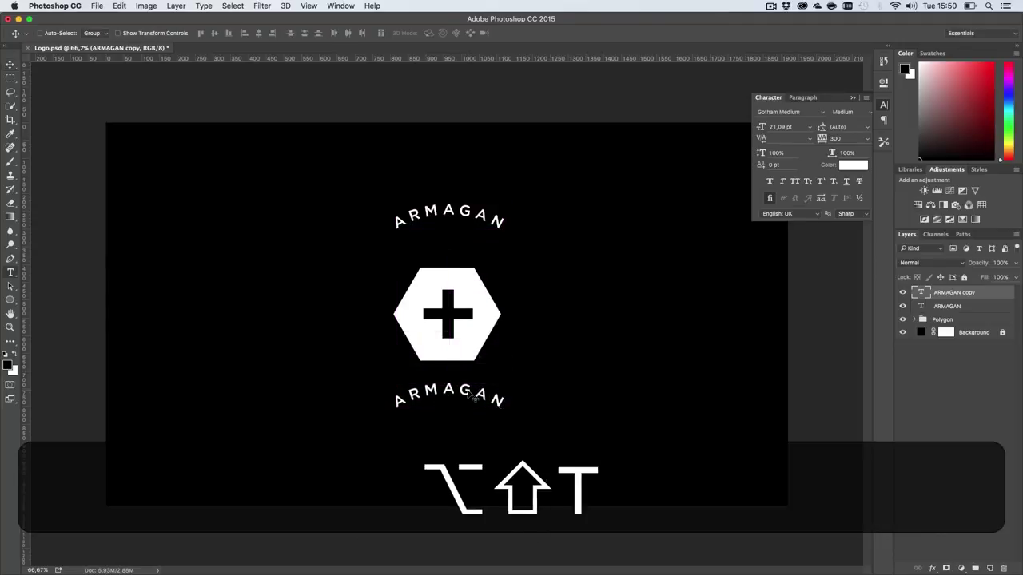
left_click(471, 393)
key("super+a")
type("VIDEOS")
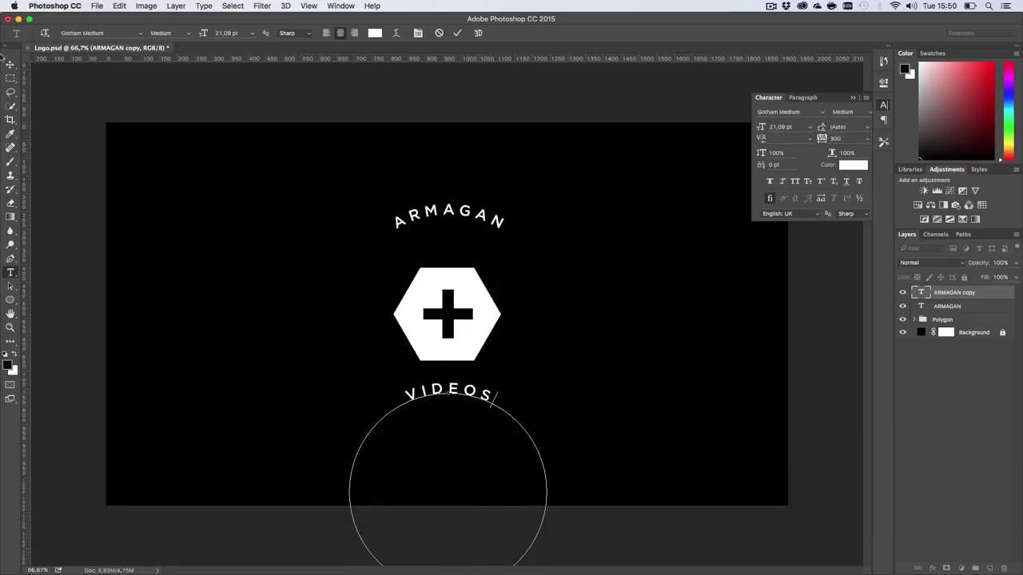
left_click(10, 64)
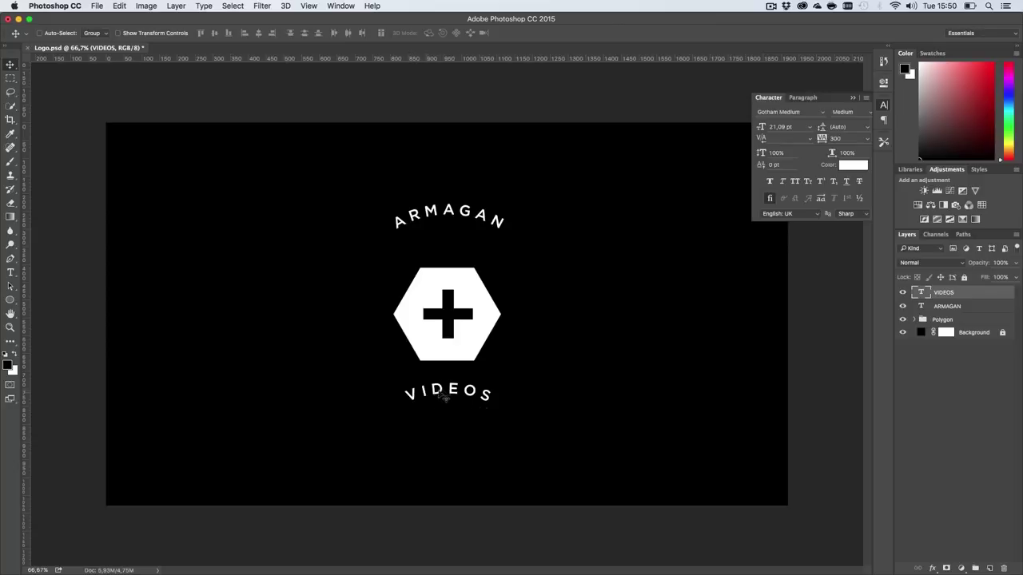
Step: Flip the VIDEOS text vertically and move it up so its circular path surrounds the hexagon
key("super+t")
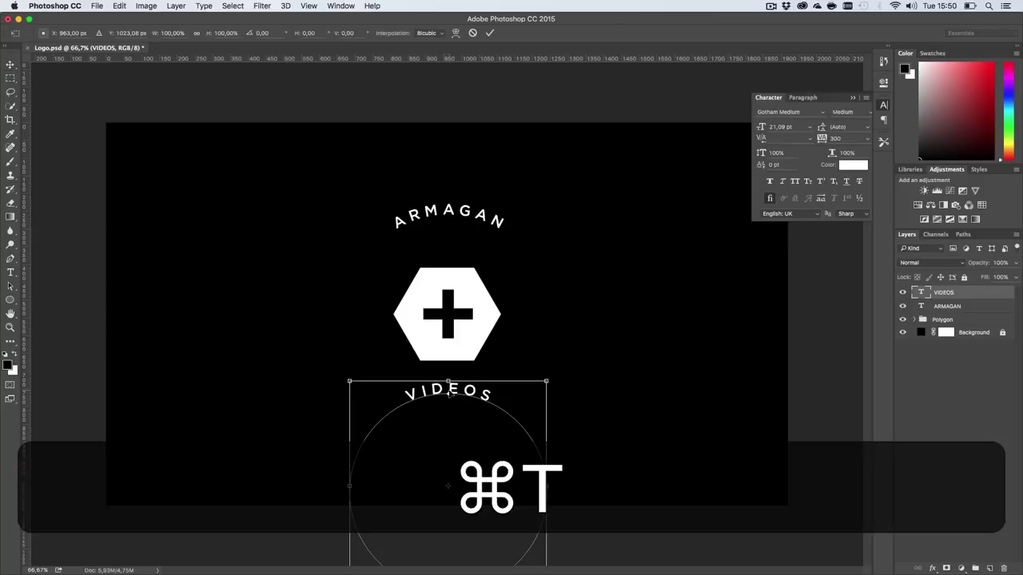
right_click(460, 393)
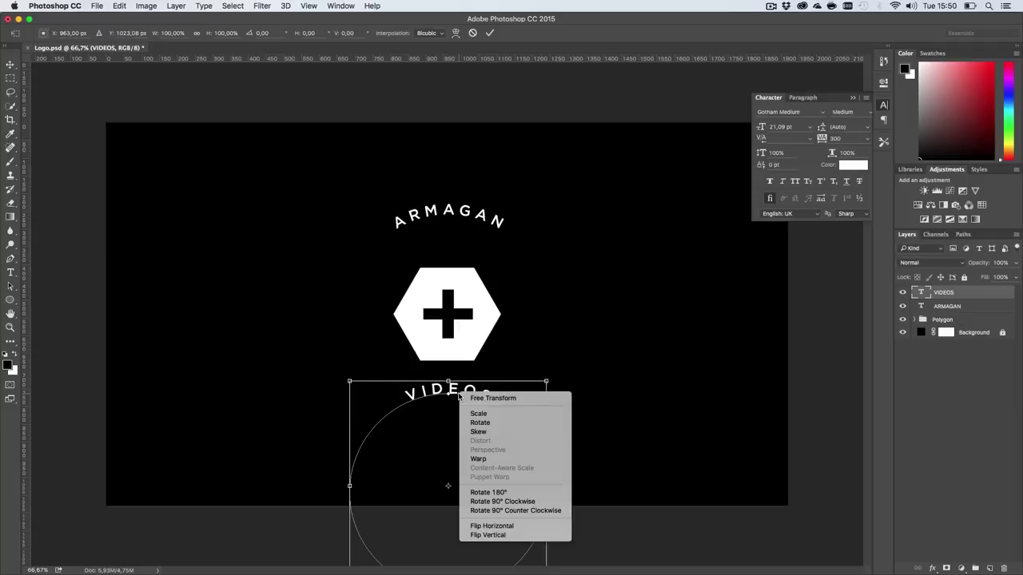
left_click(492, 535)
key("Return")
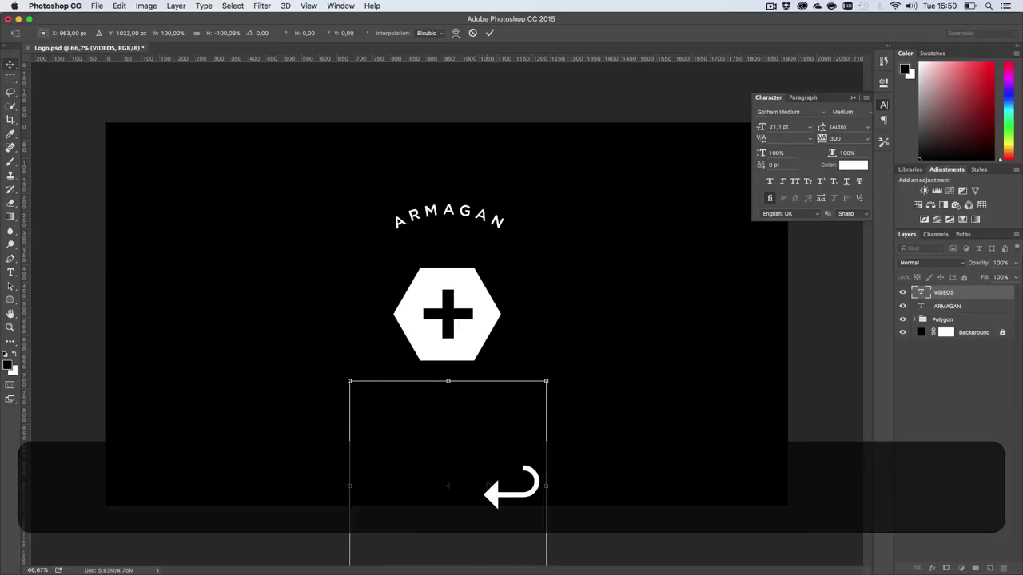
key("v")
left_click_drag(487, 484, 499, 321)
Step: Try to turn the VIDEOS text upright by dragging it along and across its circular path, with the circle placed beside the hexagon
key("a")
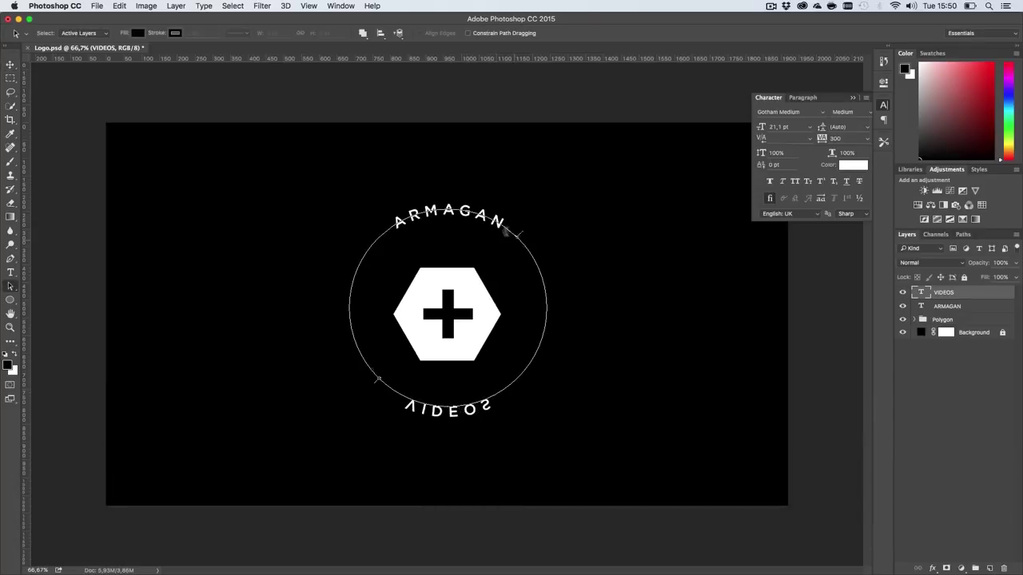
mouse_move(458, 205)
left_mouse_down()
mouse_move(545, 267)
mouse_move(556, 310)
mouse_move(567, 311)
mouse_move(486, 358)
mouse_move(450, 405)
mouse_move(643, 382)
left_mouse_up()
key("v")
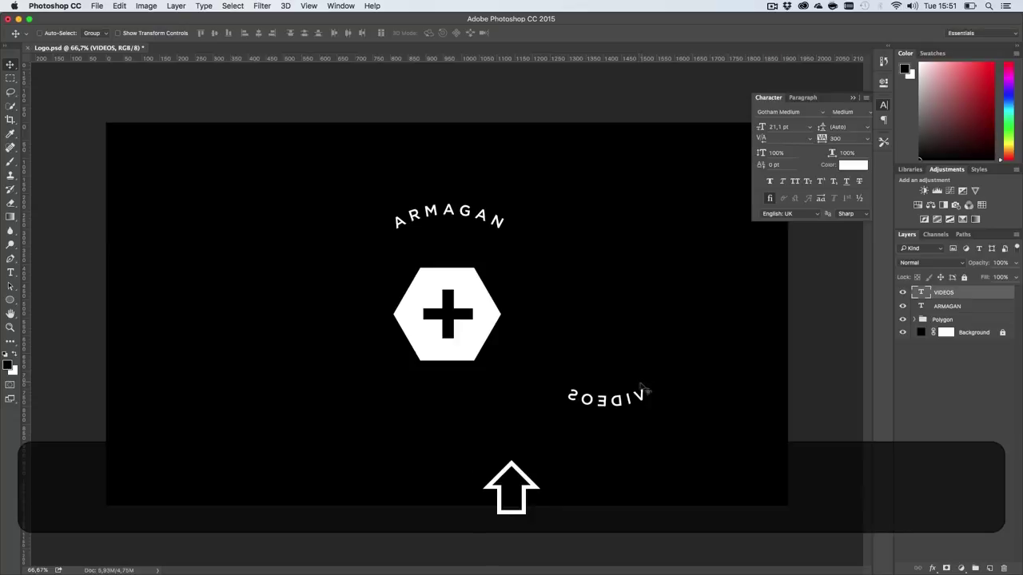
key("a")
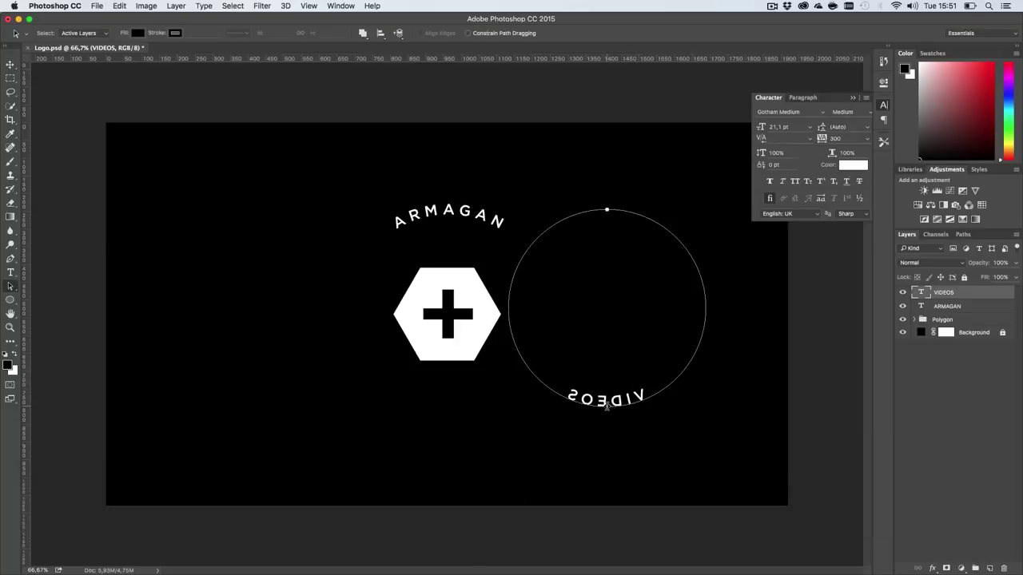
mouse_move(609, 408)
left_mouse_down()
mouse_move(660, 388)
mouse_move(633, 185)
mouse_move(617, 181)
mouse_move(652, 214)
mouse_move(616, 409)
mouse_move(607, 411)
left_mouse_up()
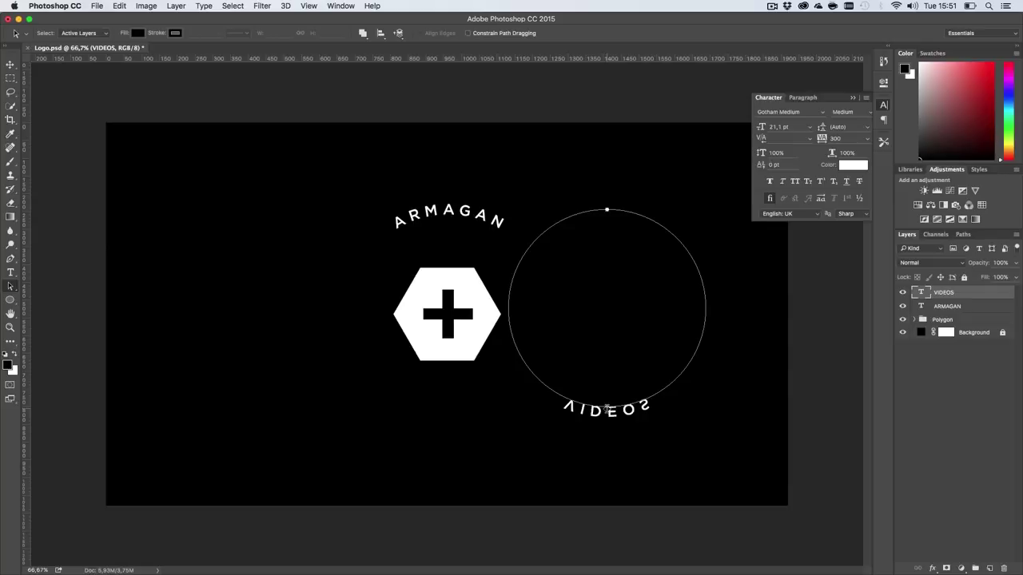
left_click_drag(607, 409, 508, 311)
left_click_drag(597, 203, 602, 445)
Step: Flip the VIDEOS text's path vertically and slide the text around to the bottom outside of the circle
key("super+t")
right_click(617, 383)
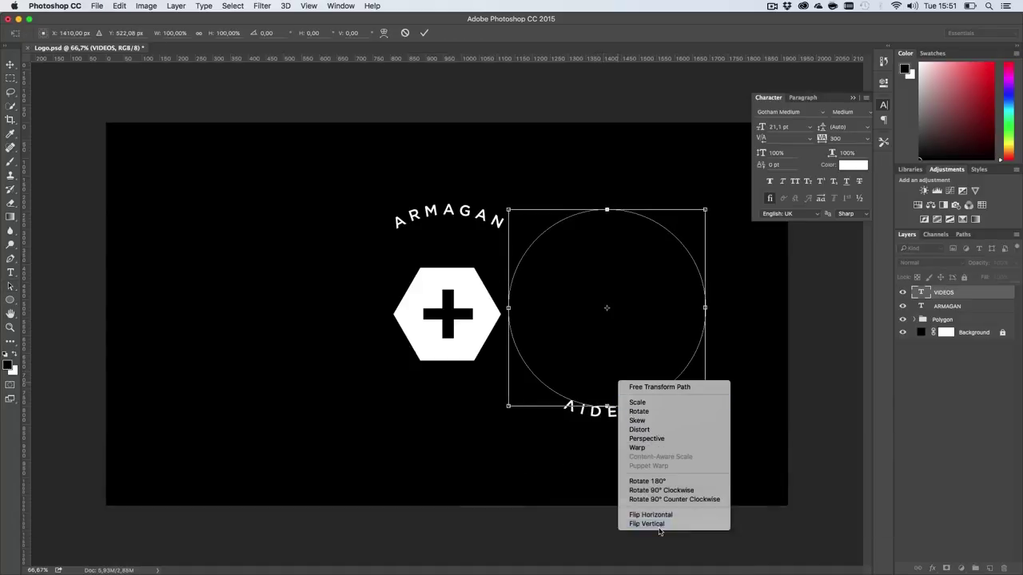
left_click(660, 526)
key("Return")
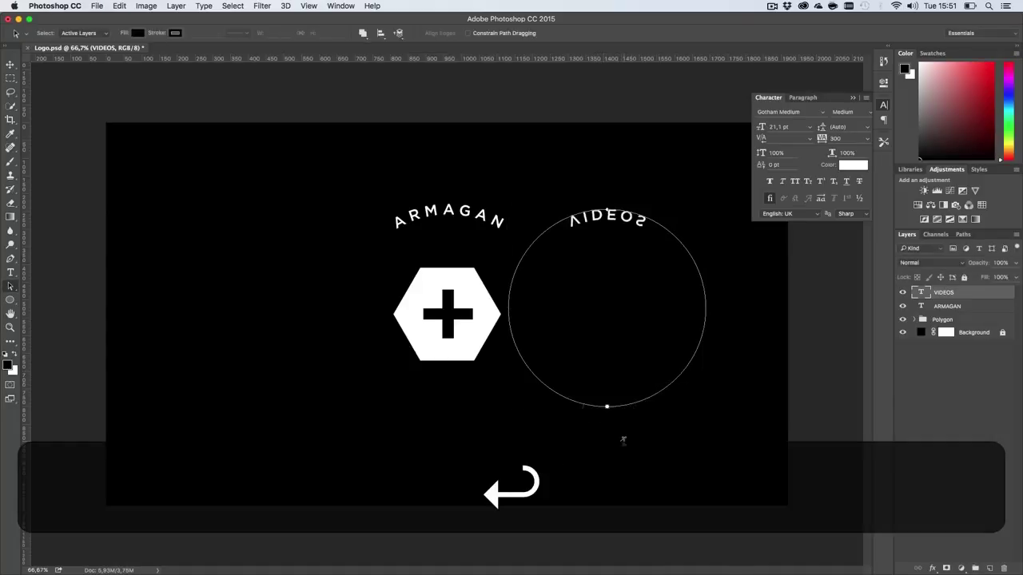
key("a")
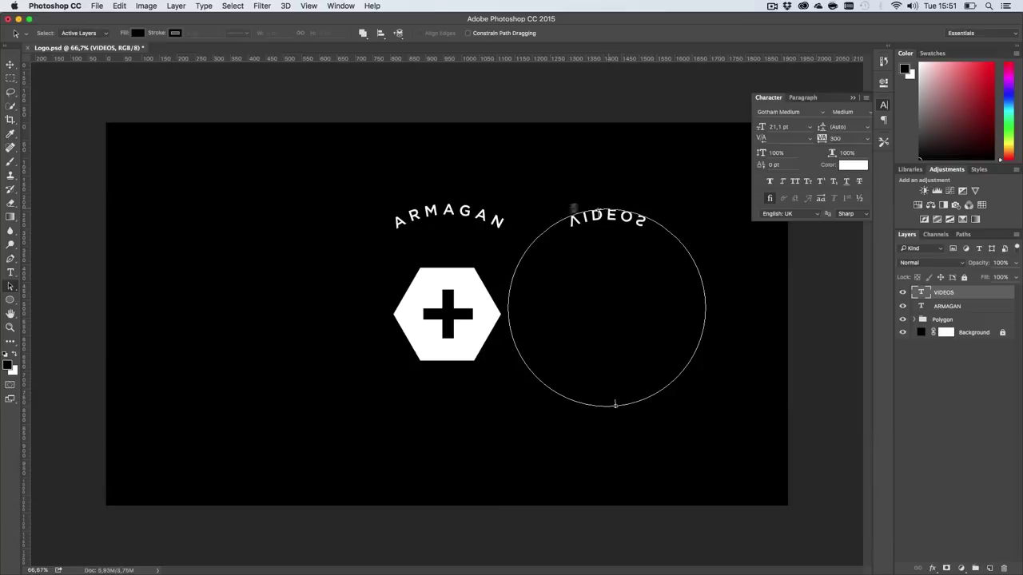
left_click_drag(574, 210, 608, 448)
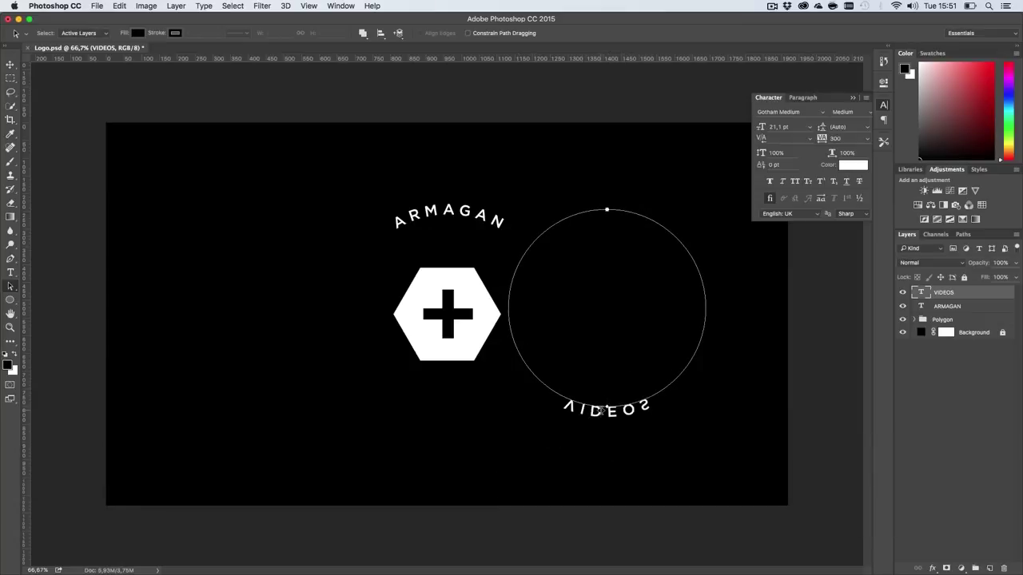
Step: Flip the VIDEOS text's circular path horizontally
key("super+t")
right_click(625, 404)
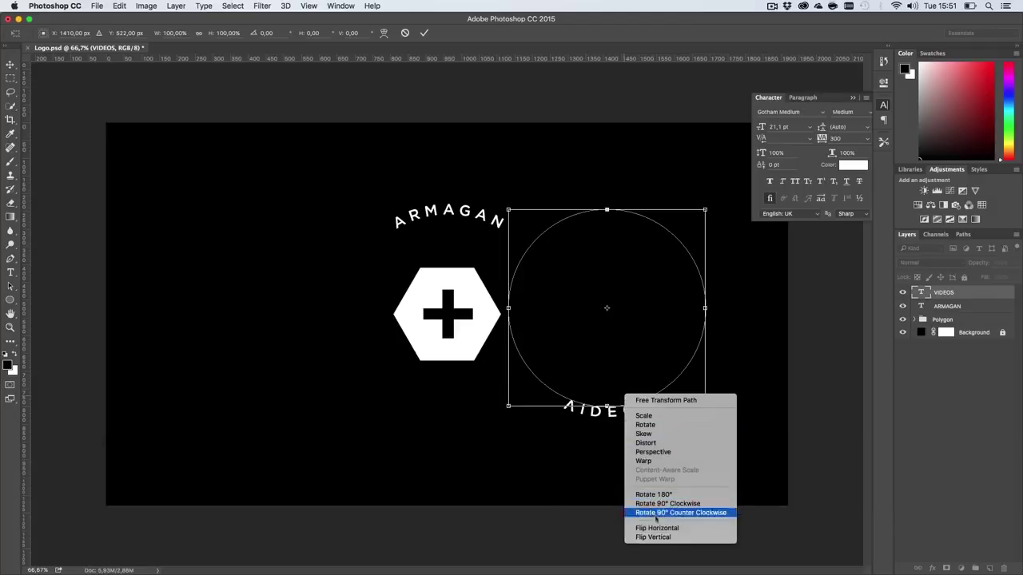
left_click(643, 528)
key("Return")
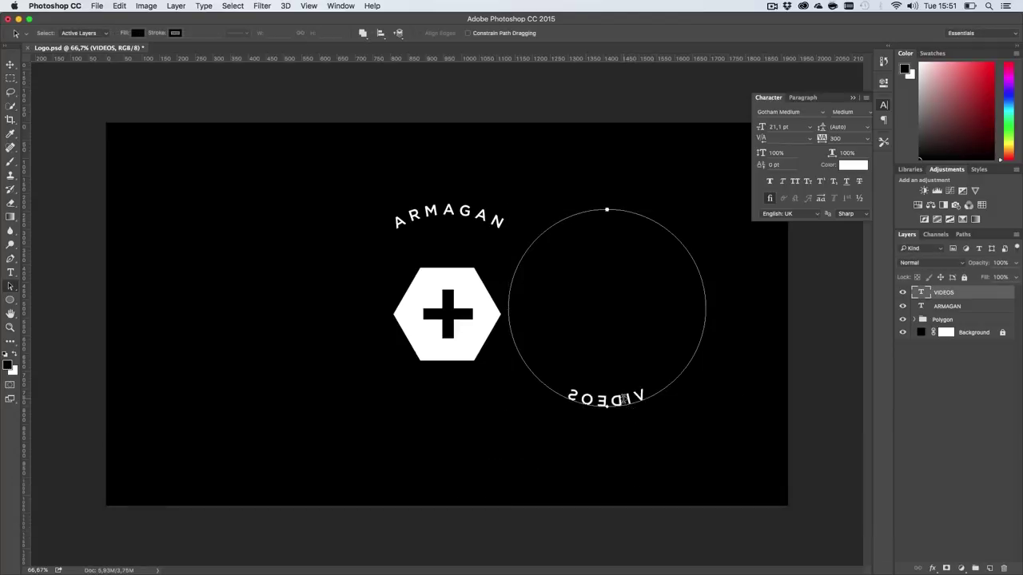
Step: Flip the circular path vertically and pull the VIDEOS text back to the outside of the circle's bottom
key("super+t")
right_click(608, 389)
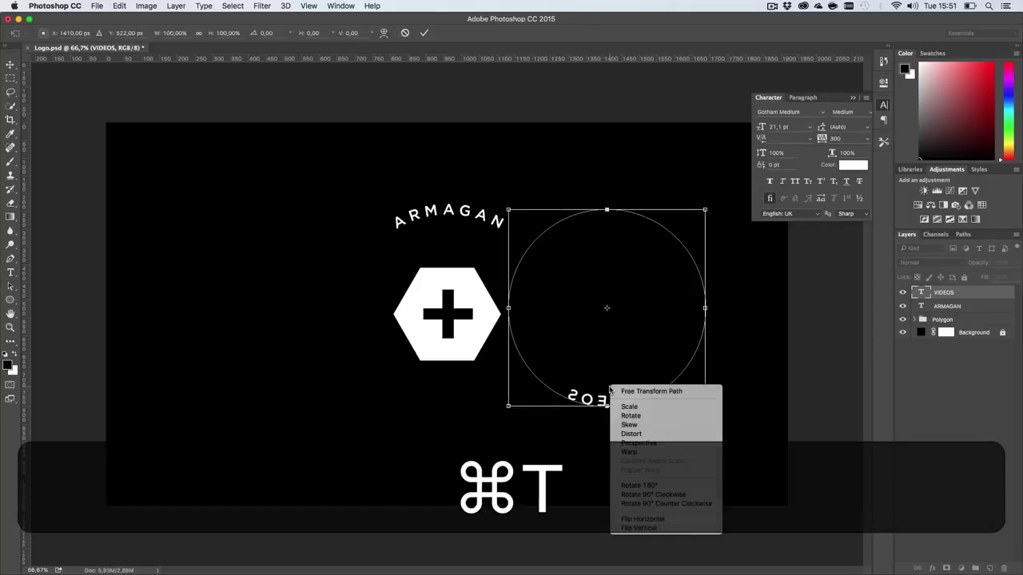
left_click(646, 530)
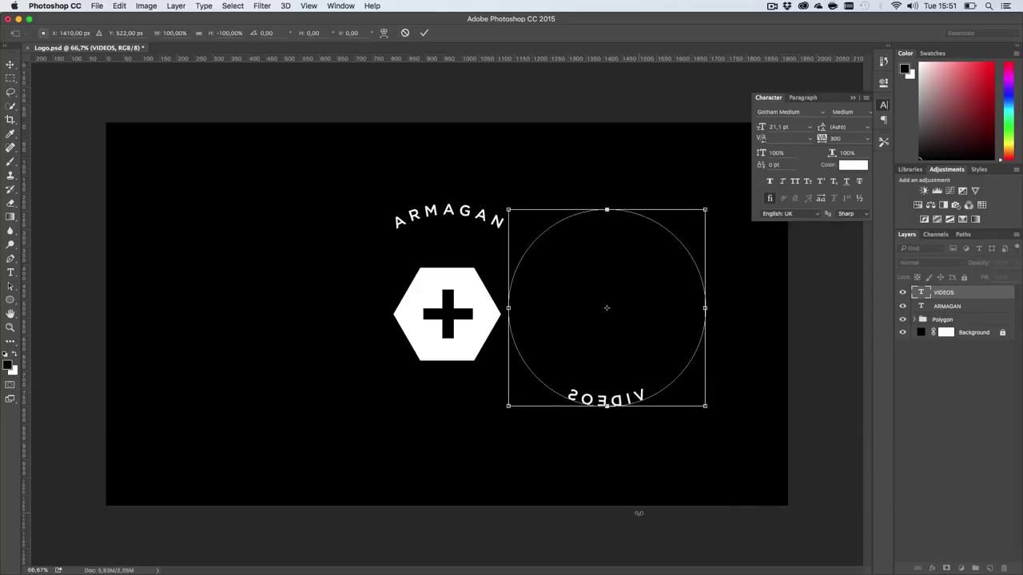
key("Return")
key("v")
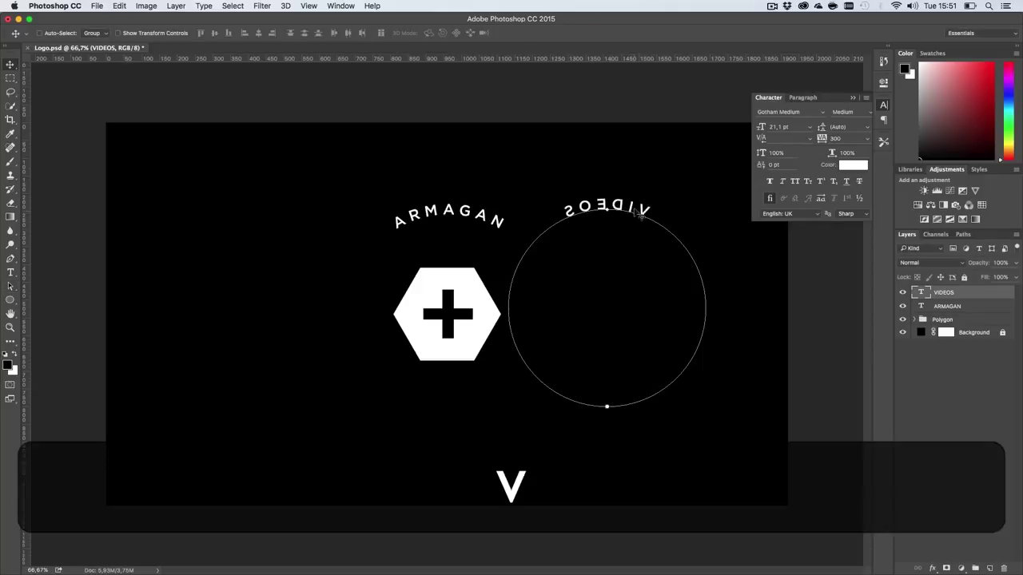
key("a")
left_click_drag(607, 205, 604, 450)
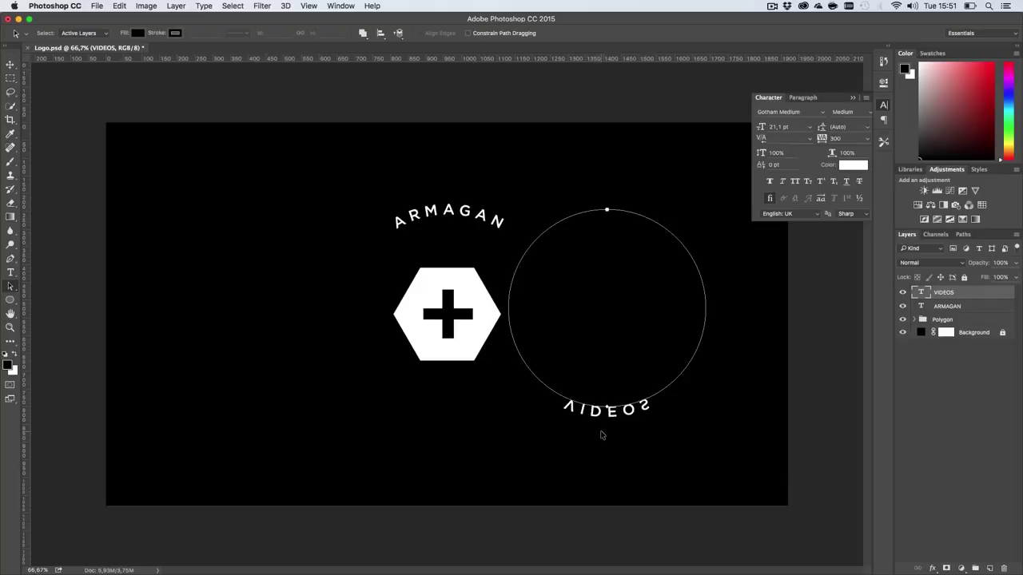
Step: Delete the VIDEOS text layer
key("BackSpace")
left_click(946, 306)
left_click(953, 297)
key("BackSpace")
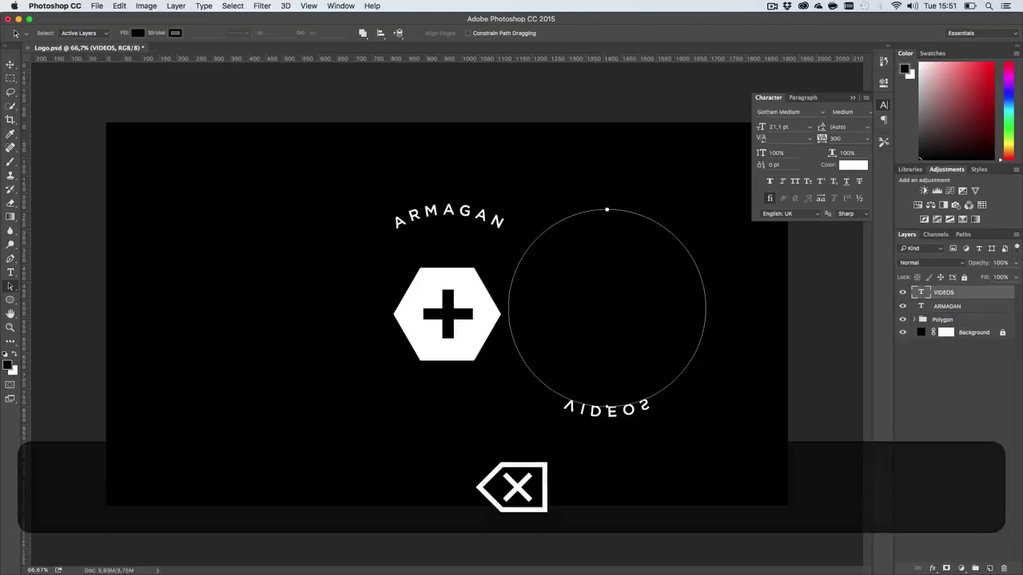
left_click(1004, 568)
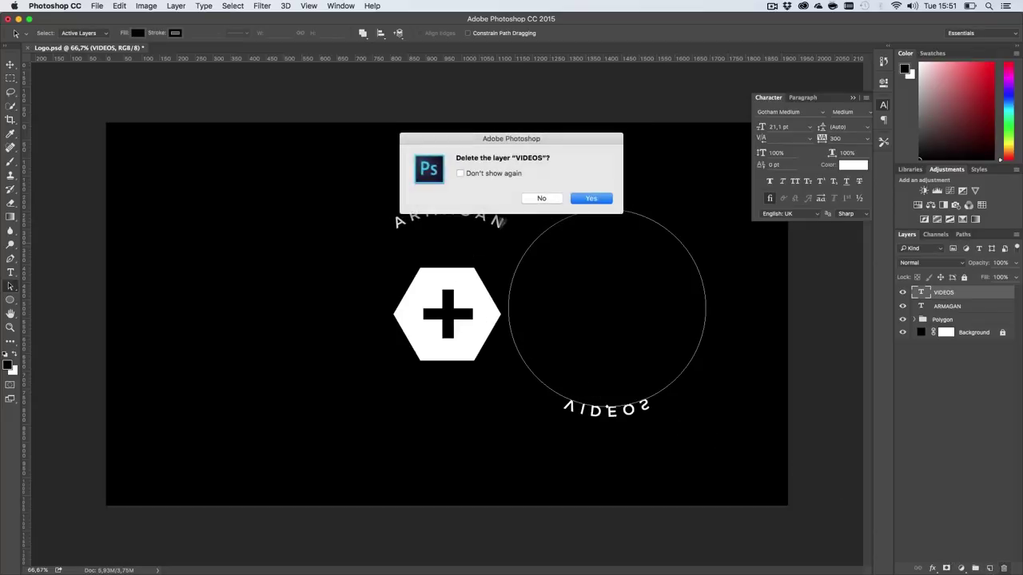
key("Return")
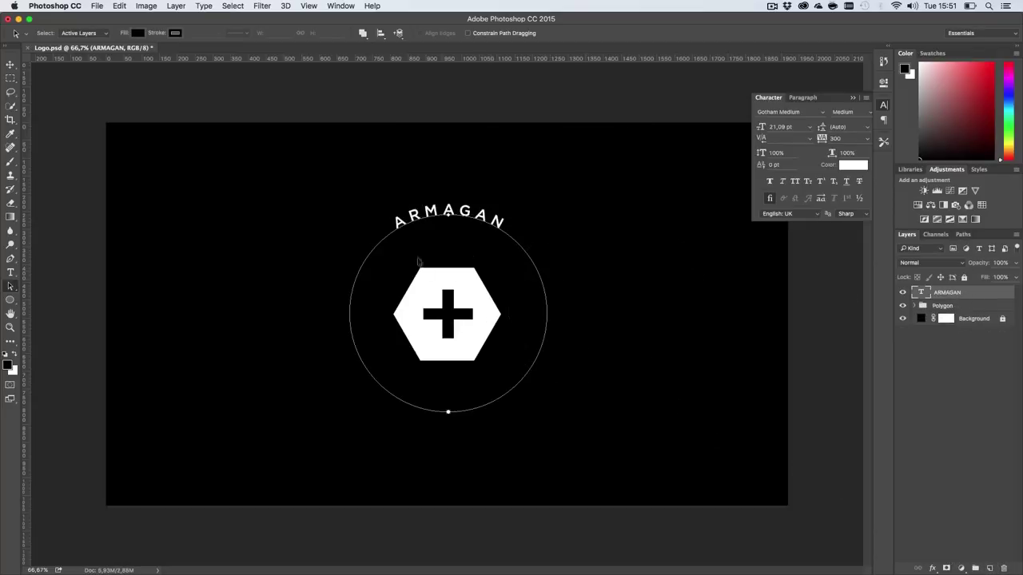
Step: Duplicate the ARMAGAN text to just below the hexagon and change the copy's wording to "VIDEOS"
key("alt")
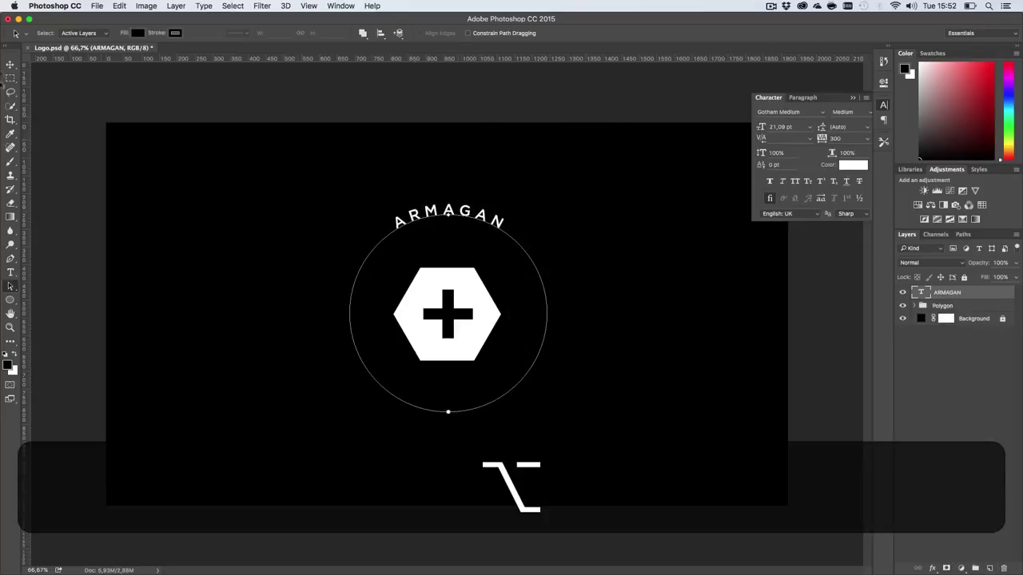
key("v")
left_click_drag(495, 215, 489, 396)
key("t")
left_click(486, 398)
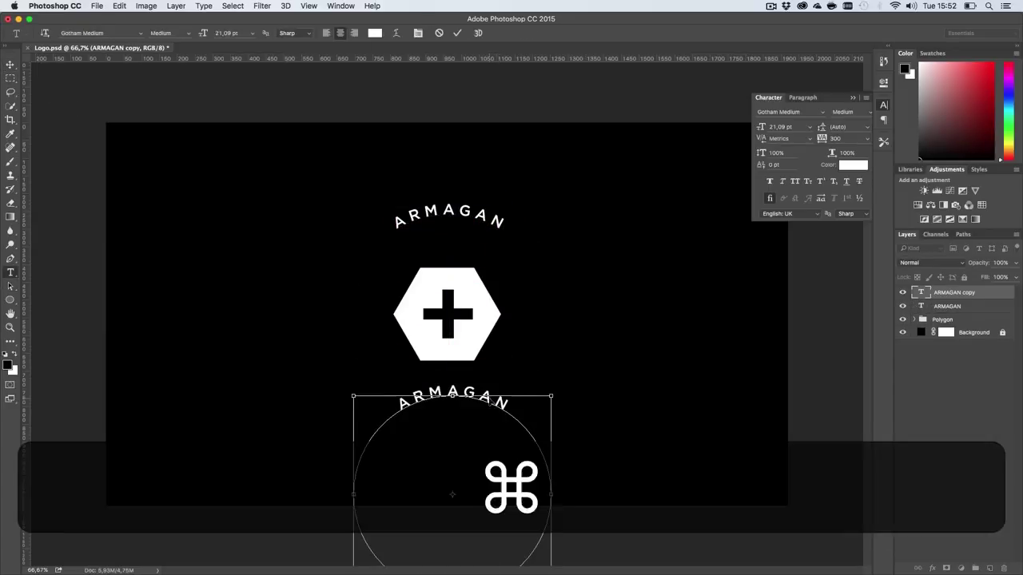
key("shift+super+a")
type("VIDEOS")
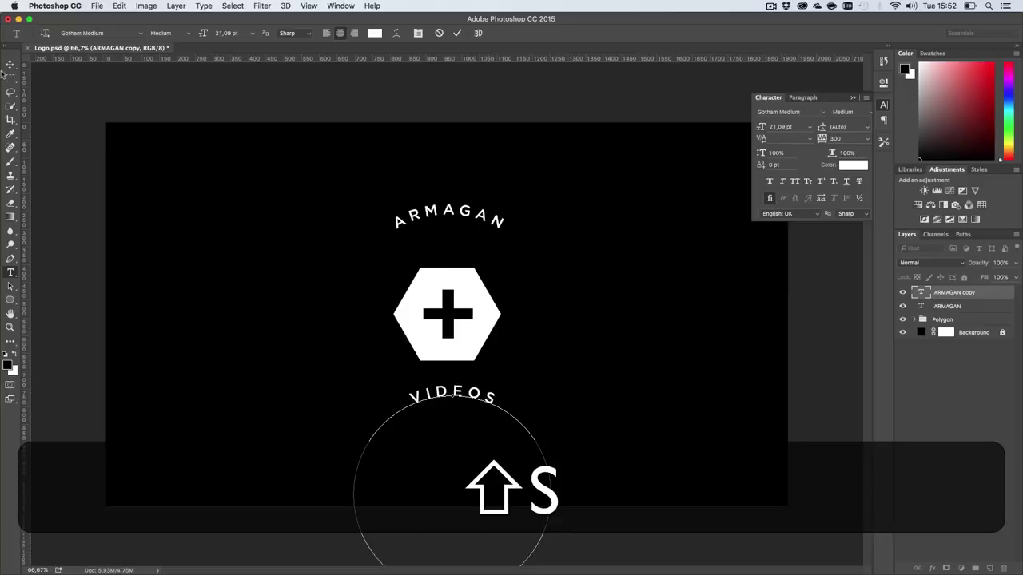
left_click(11, 64)
Step: Move the VIDEOS text to just above the hexagon, flip it vertically, and flip it back again
left_click_drag(475, 411, 471, 263)
key("shift+super+t")
right_click(471, 249)
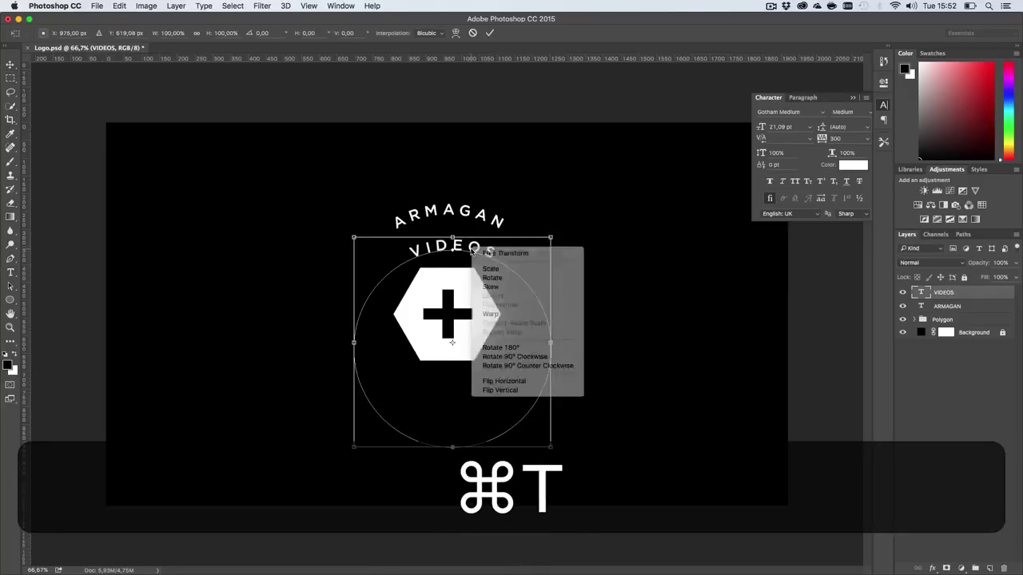
left_click(508, 390)
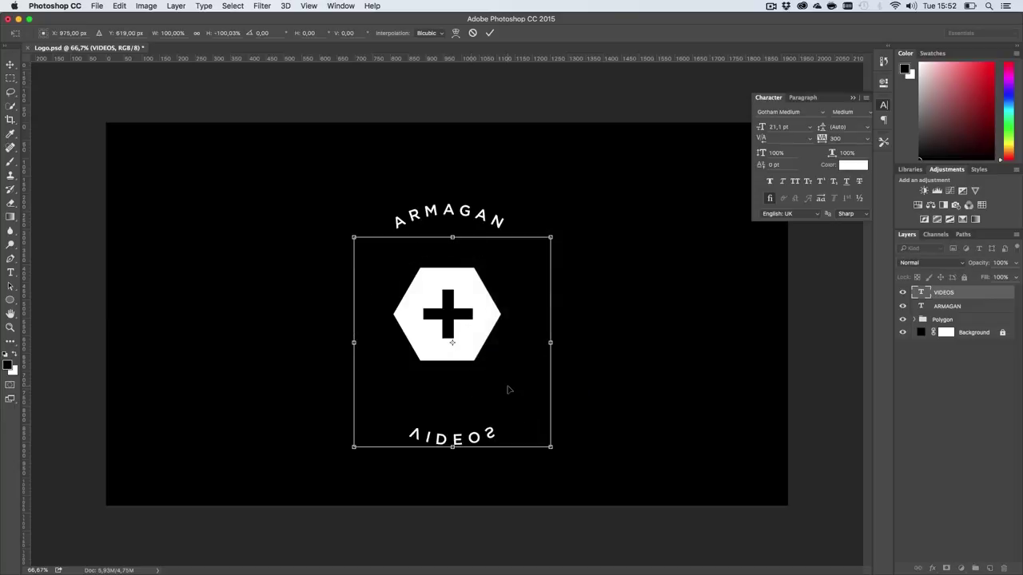
right_click(479, 268)
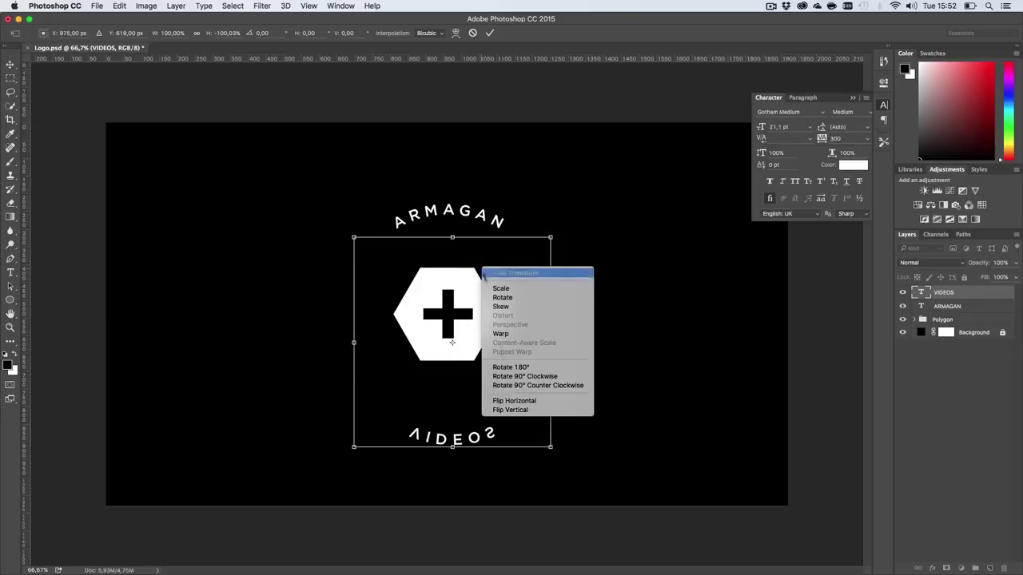
left_click(517, 411)
key("Return")
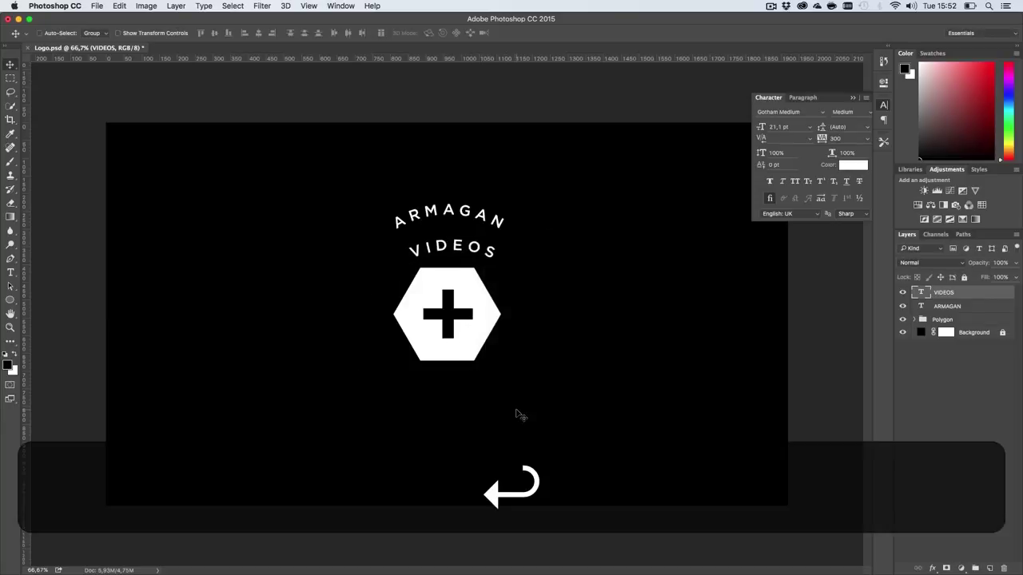
Step: Flip only the VIDEOS text's circular path vertically, and delete the VIDEOS layer
key("a")
key("super+t")
right_click(508, 323)
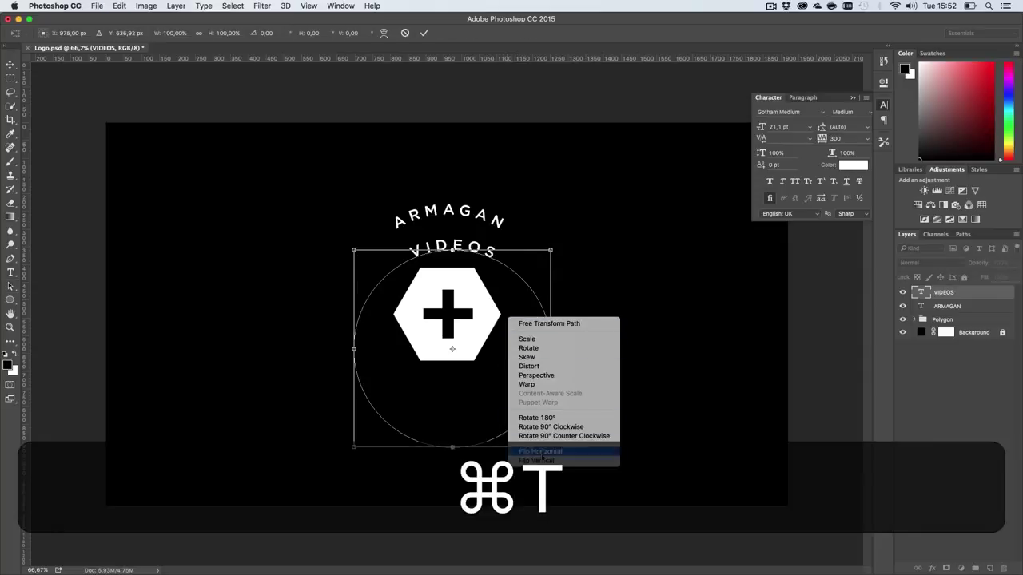
left_click(547, 461)
key("Return")
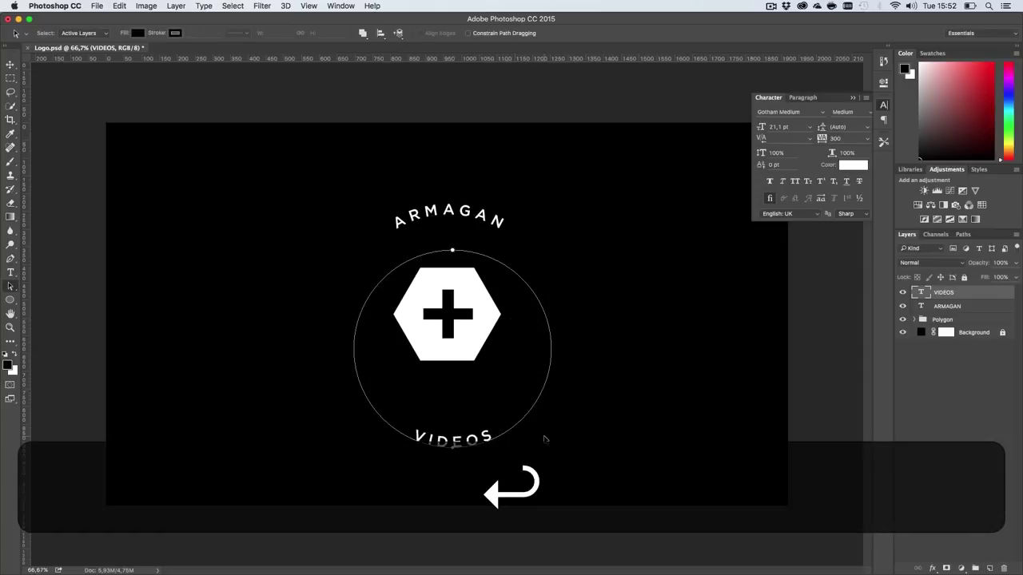
key("v")
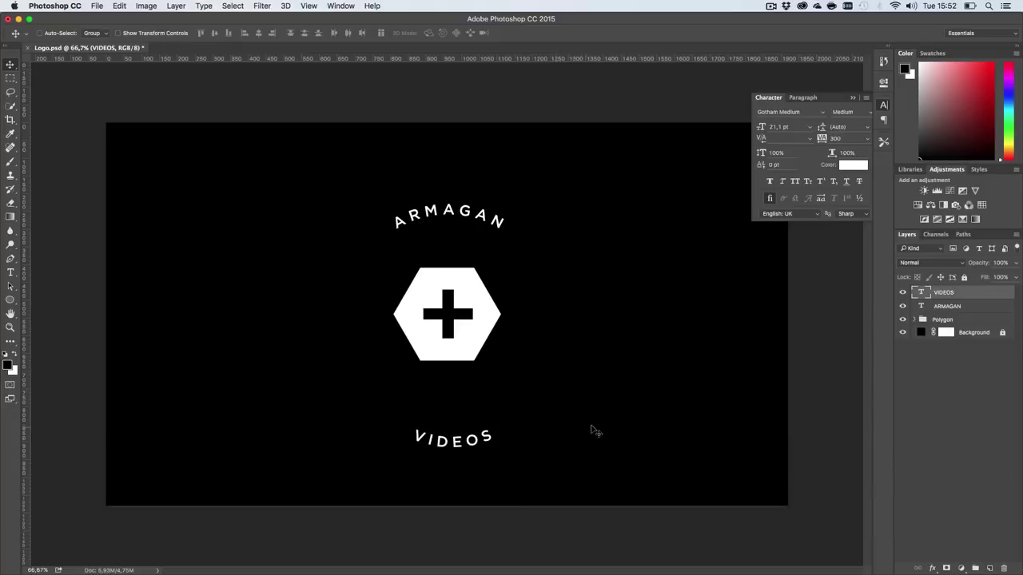
key("BackSpace")
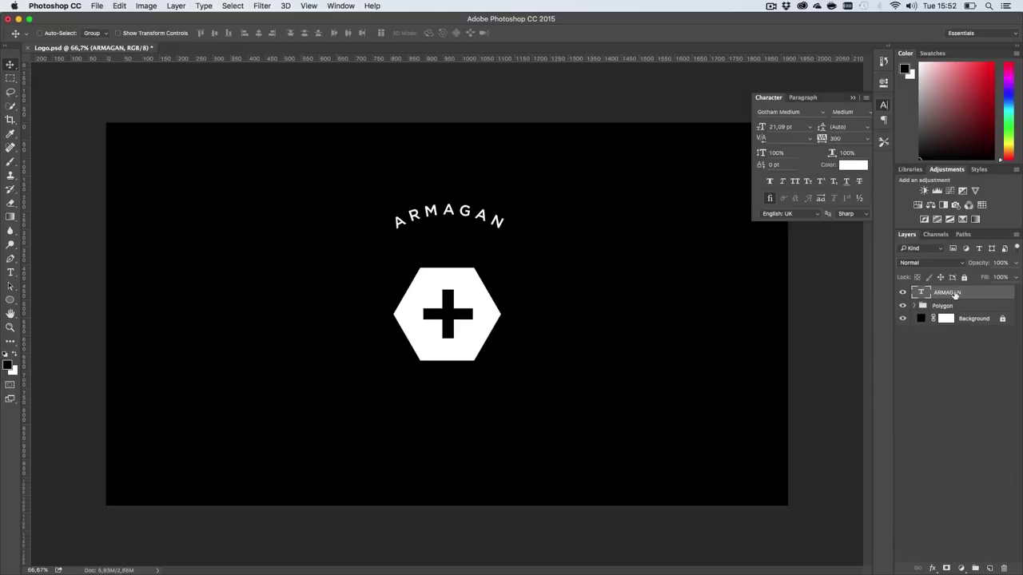
Step: Duplicate the ARMAGAN text straight down, placing the copy between the original and the hexagon
key("alt")
key("shift")
left_click_drag(463, 234, 464, 377)
left_click_drag(469, 320, 497, 260)
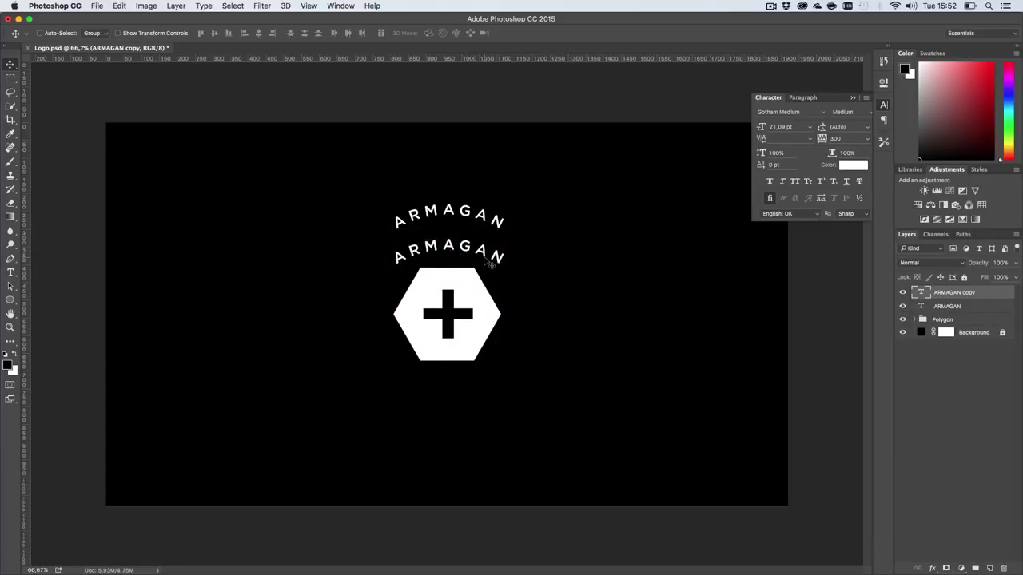
Step: Flip only the circular text path of the lower ARMAGAN copy vertically so its letters follow the circle's bottom arc
key("a")
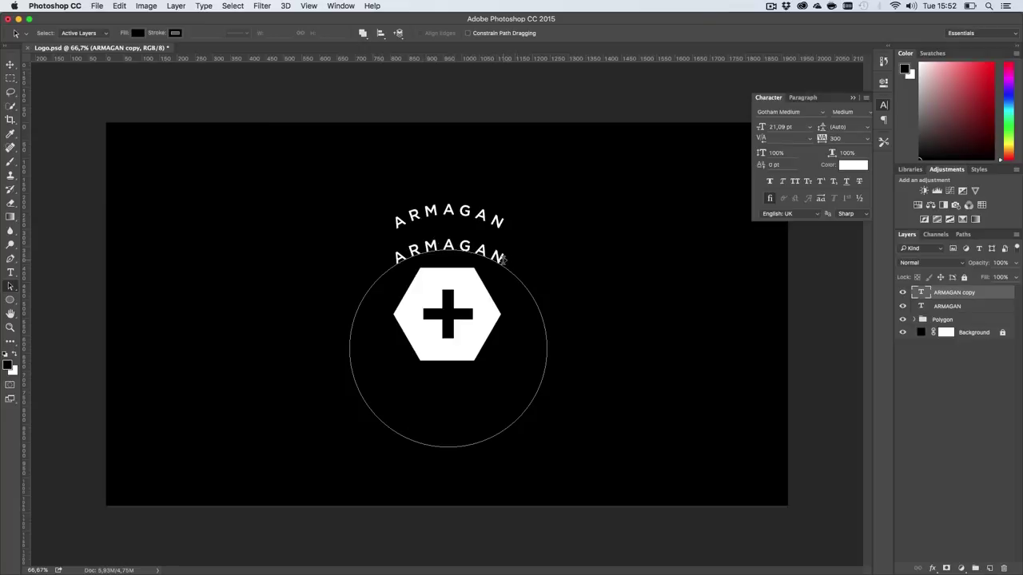
key("super+t")
right_click(499, 262)
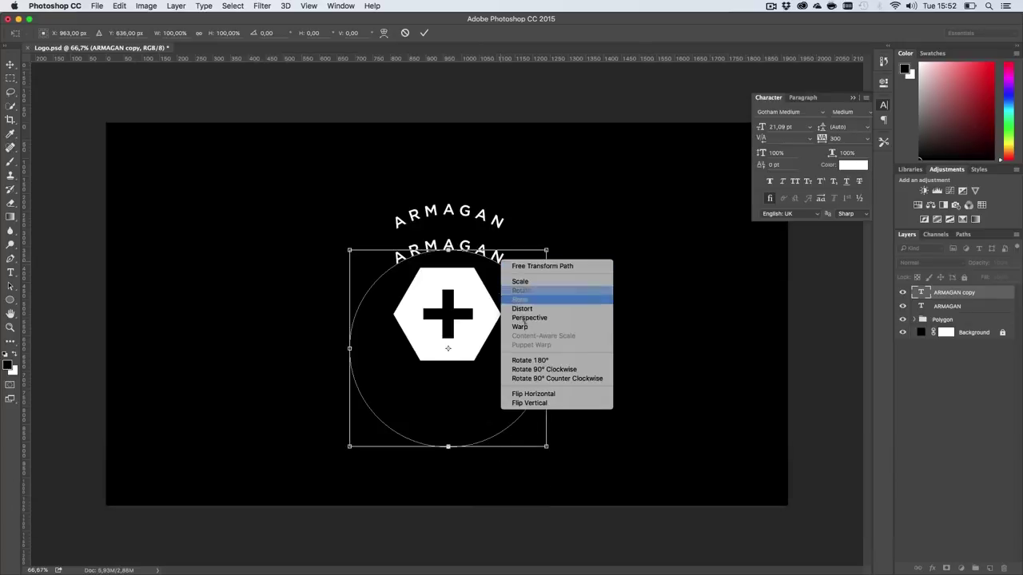
left_click(540, 403)
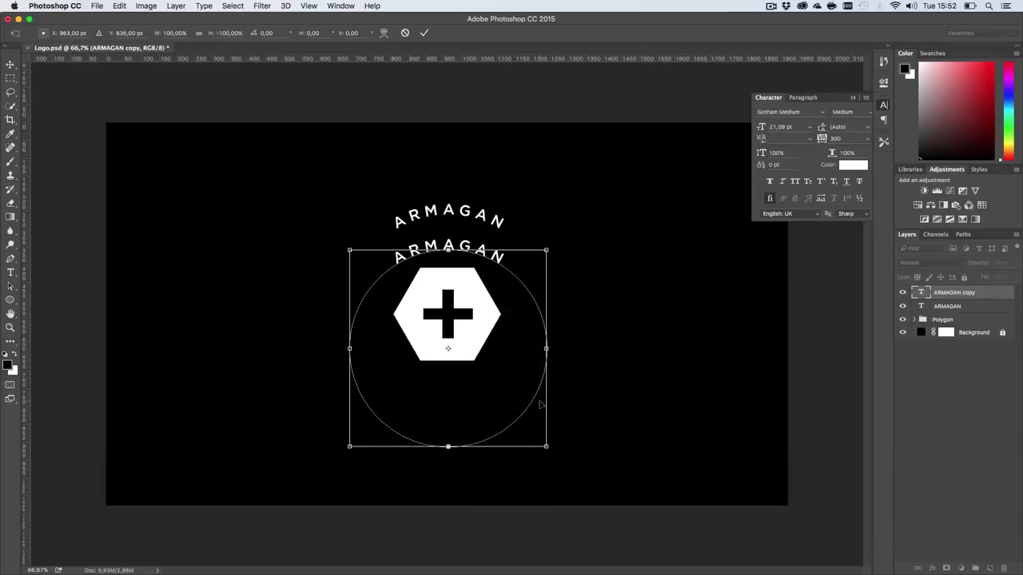
key("Return")
Step: Change the wording of the ARMAGAN copy below the hexagon to "VIDEOS"
key("t")
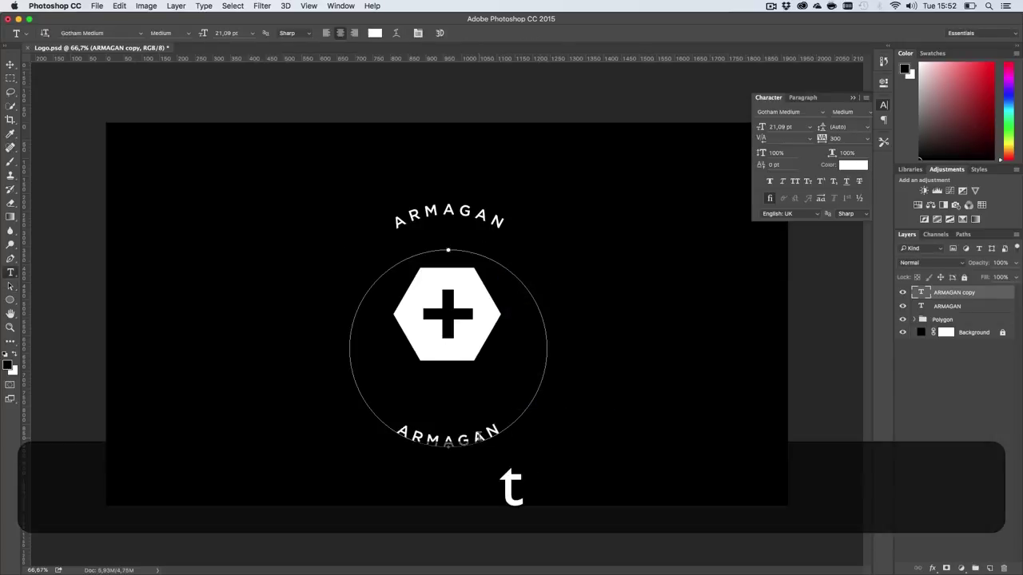
left_click(477, 435)
key("super+a")
type("VIDEOS")
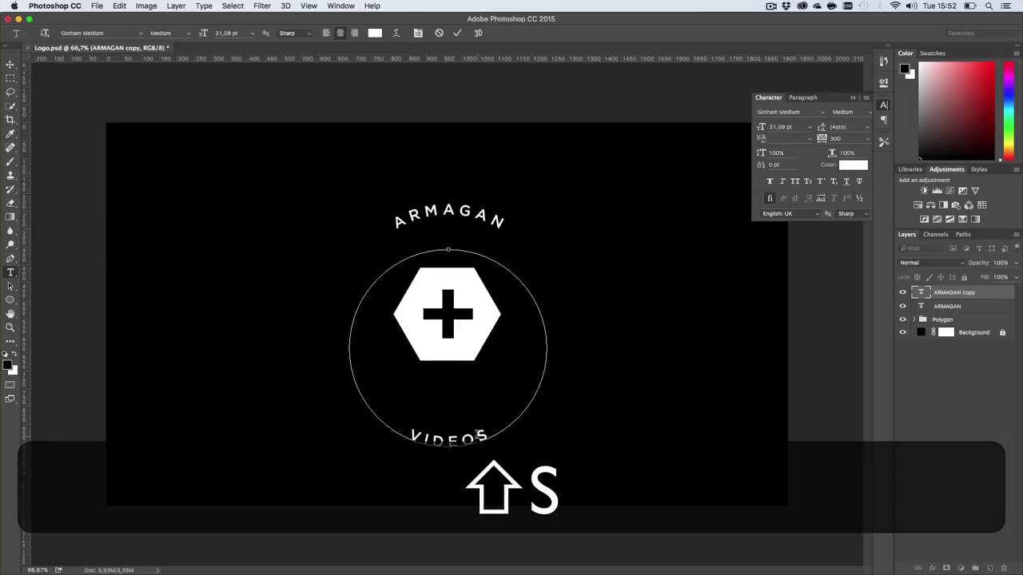
left_click(10, 64)
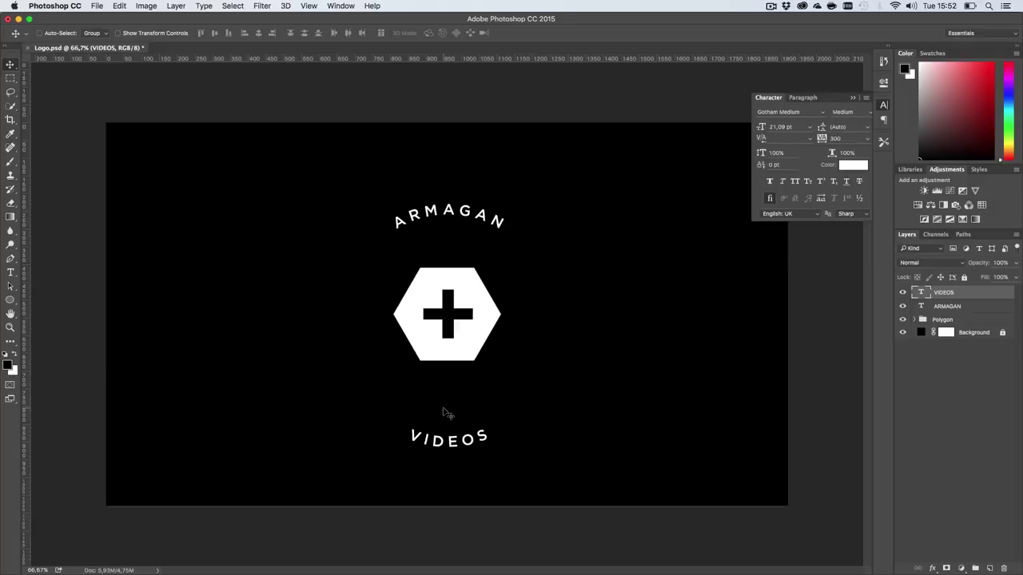
Step: Scale the Polygon group down proportionally about its centre to about 59%
left_click(959, 319)
key("super+t")
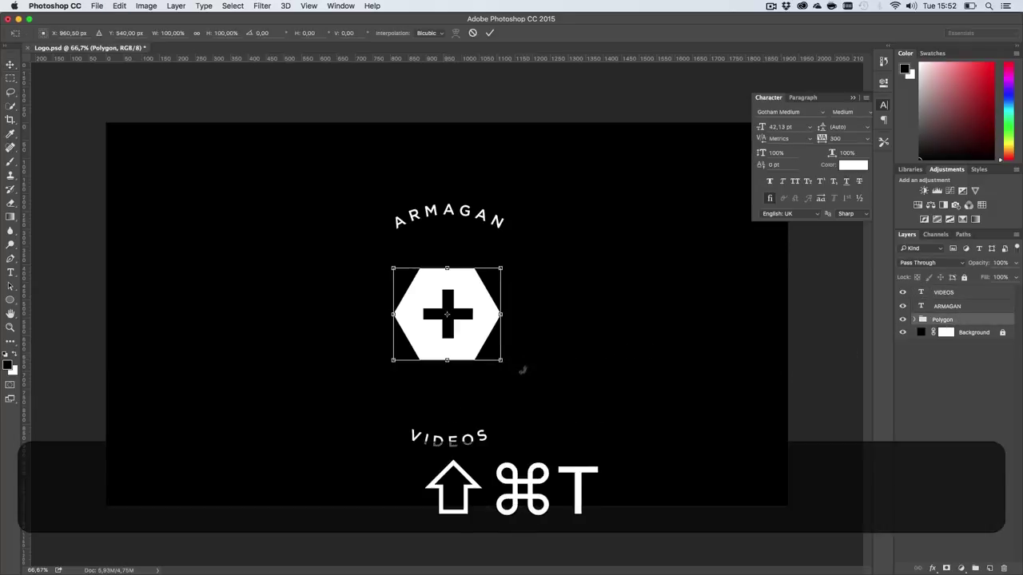
left_click_drag(501, 361, 477, 350)
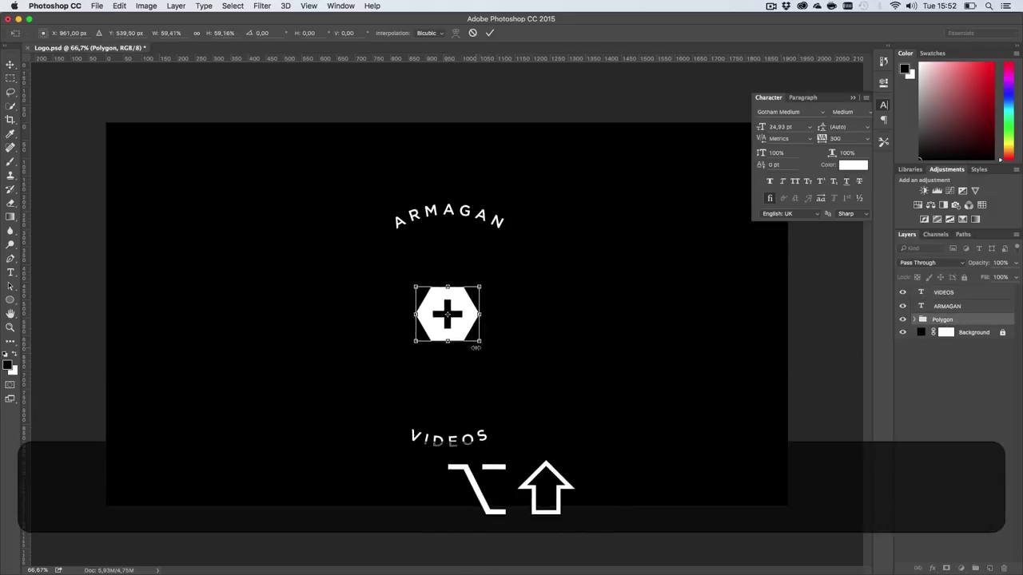
key("Return")
Step: Move the ARMAGAN text straight down to just above the hexagon and the VIDEOS text up to just below it
left_click(927, 308)
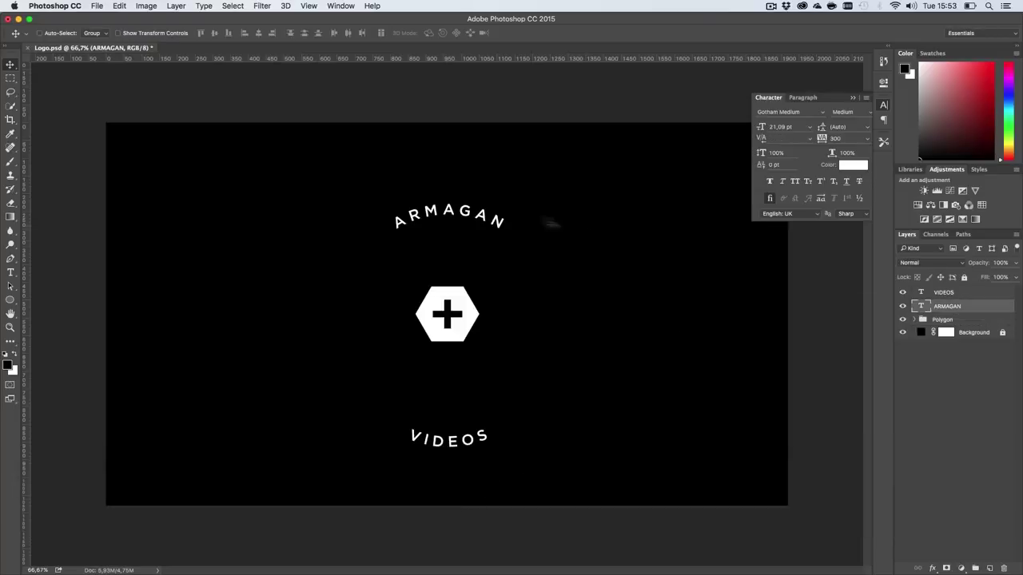
left_click_drag(487, 201, 490, 250)
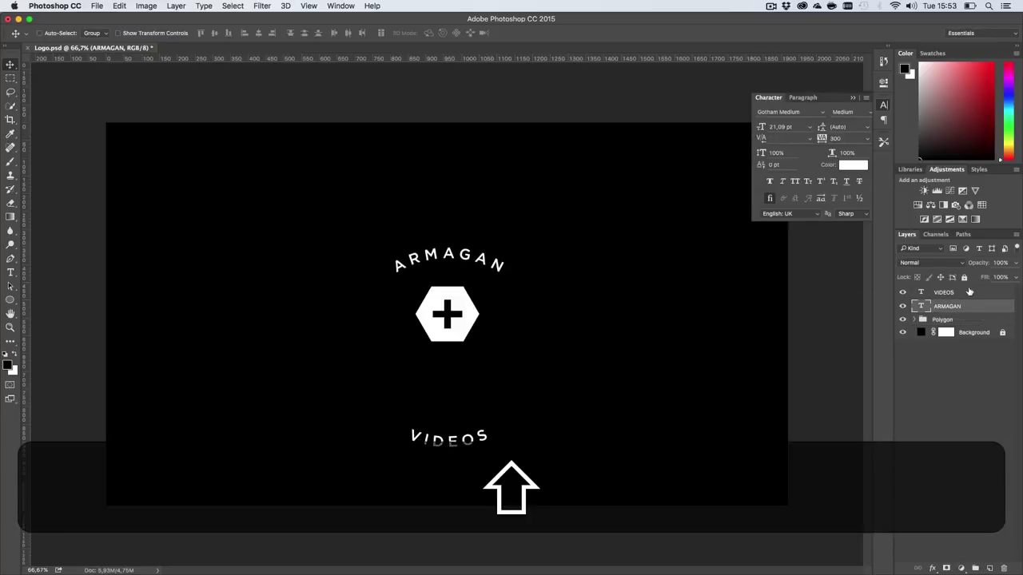
left_click(969, 292)
left_click_drag(580, 374, 535, 306)
key("super+1")
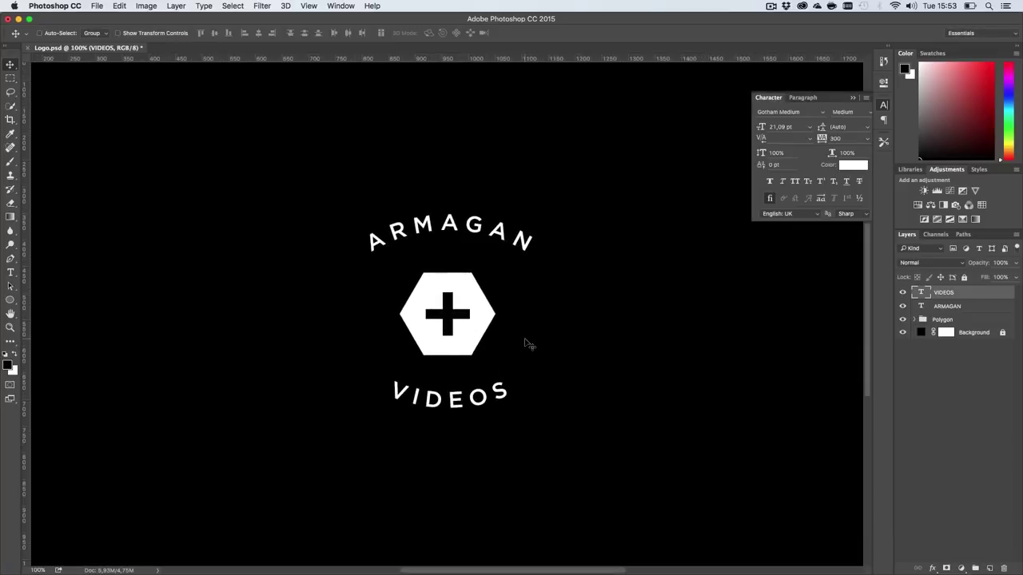
key("shift+Down")
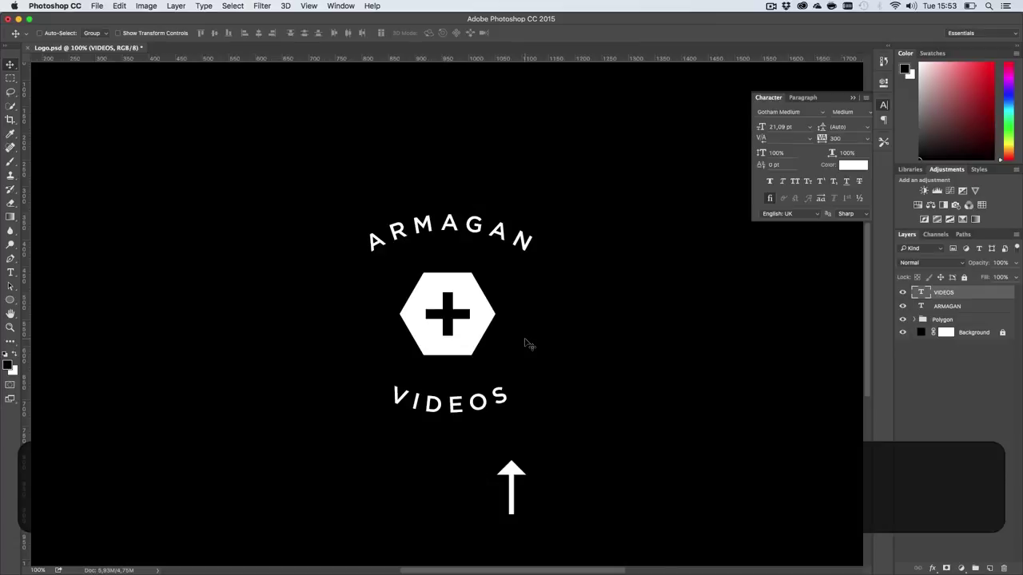
Step: Add a separate text "19" in the empty area to the left of the logo
key("h")
left_click_drag(525, 338, 471, 327)
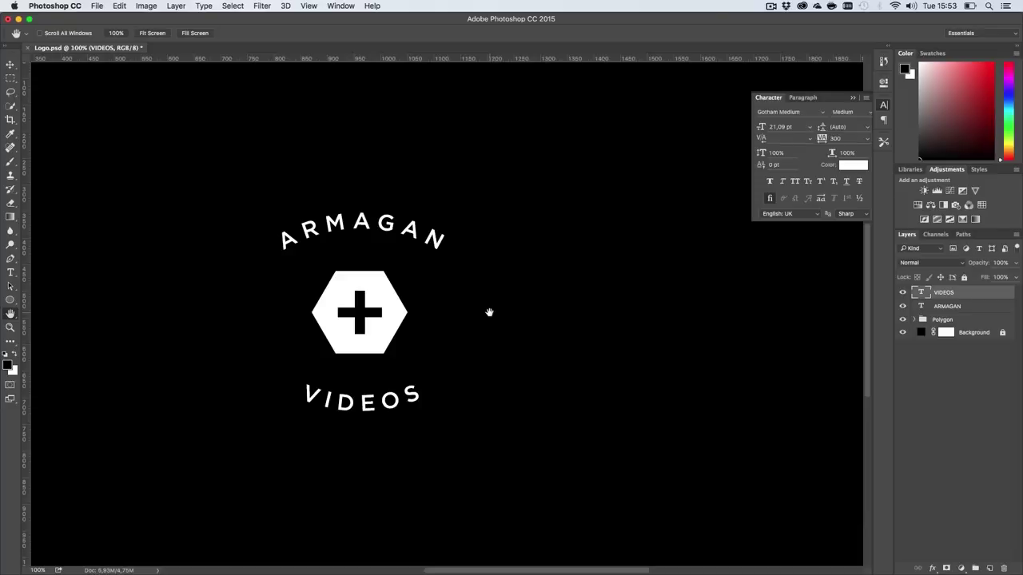
left_click_drag(390, 254, 460, 249)
key("t")
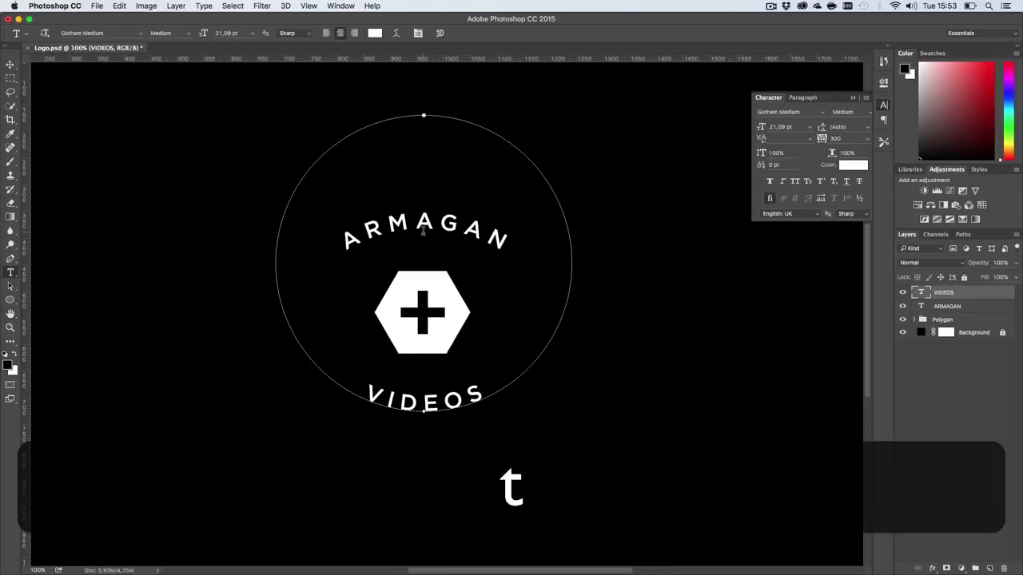
left_click(111, 257)
type("19")
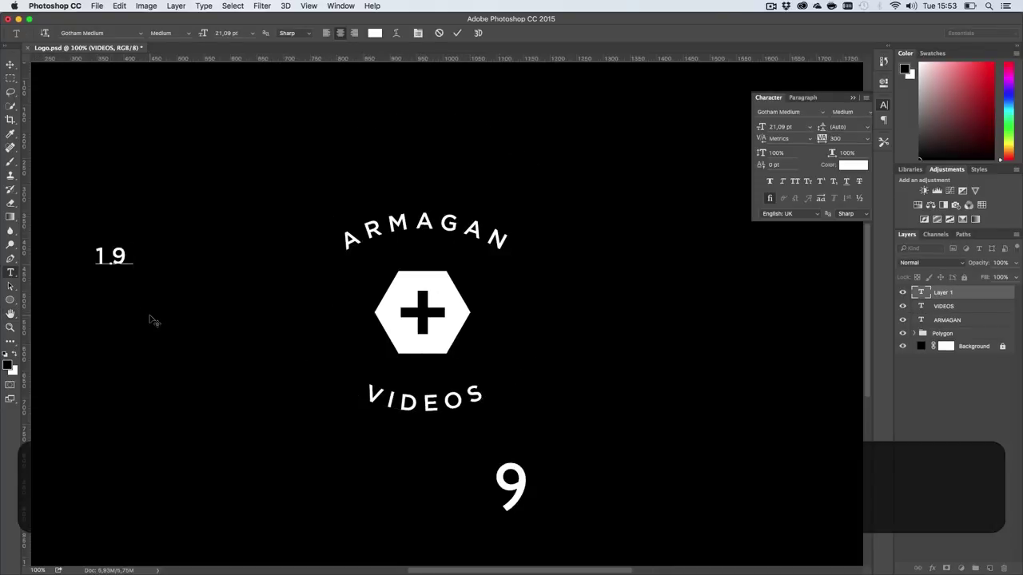
key("super+Return")
key("v")
left_click_drag(137, 268, 138, 298)
key("super+alt+z")
key("super+alt+z")
Step: Duplicate the 19 text directly to its right and change the copy's wording to "95"
left_click_drag(116, 258, 169, 257)
key("t")
left_click(170, 258)
key("super+a")
type("9.5")
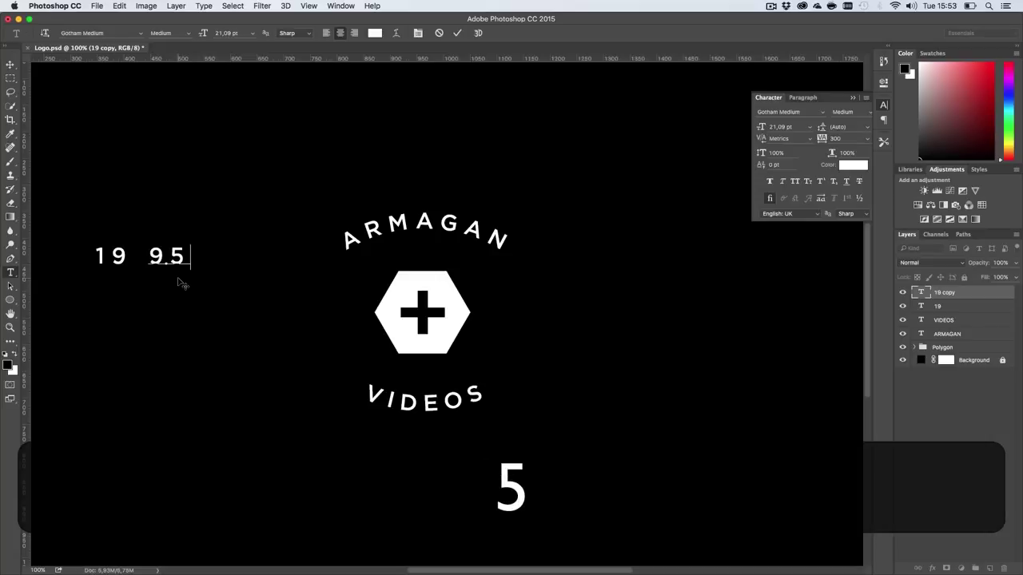
left_click(10, 65)
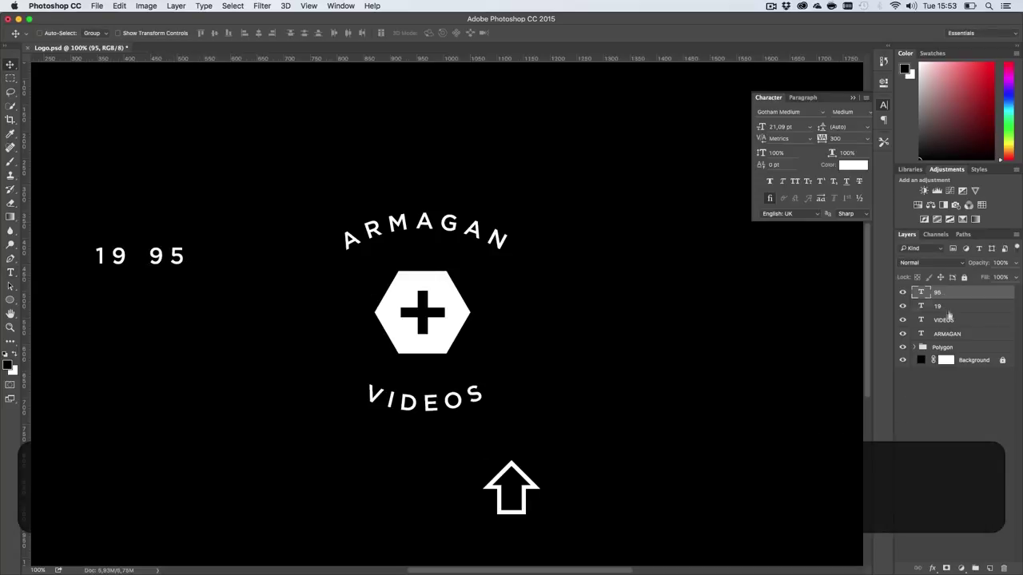
Step: Group the 19 and 95 text layers under the name "Middle Text" and save the document
left_click(947, 307, "shift")
left_click(975, 568)
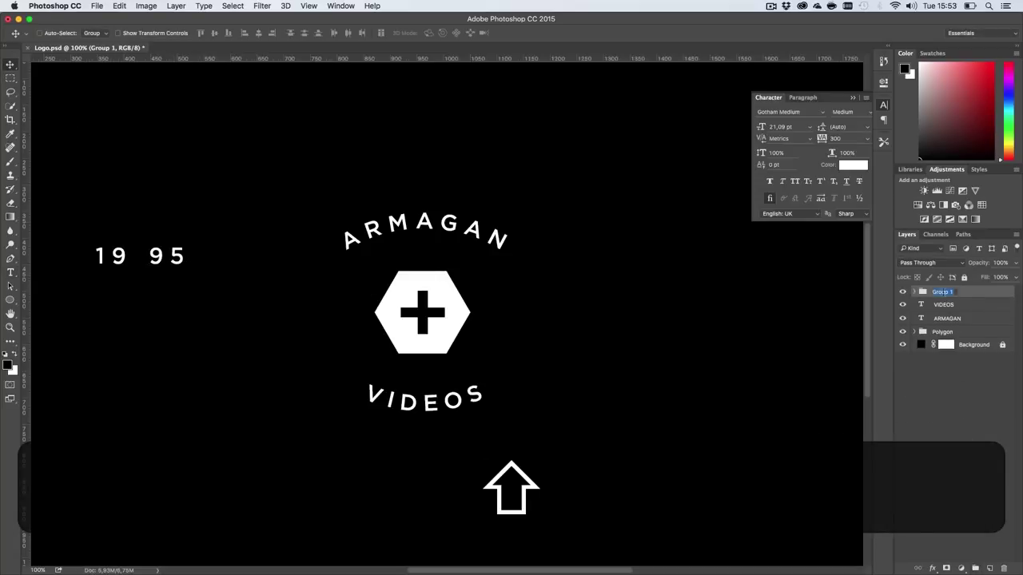
type("Middle Text")
key("Return")
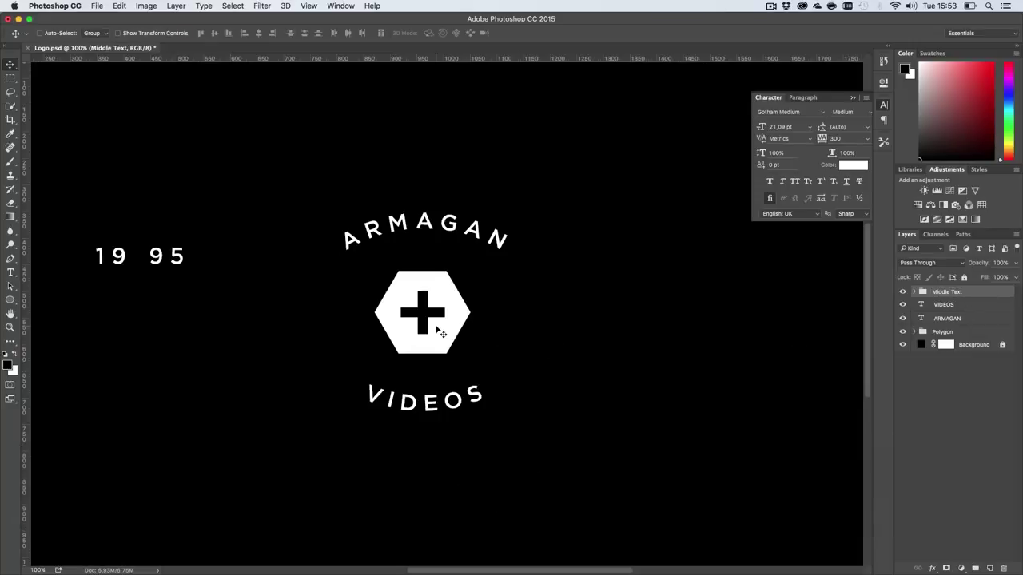
key("super+s")
Step: Move the Middle Text group onto the hexagon and centre it on the canvas
left_click_drag(224, 259, 506, 313)
key("super+a")
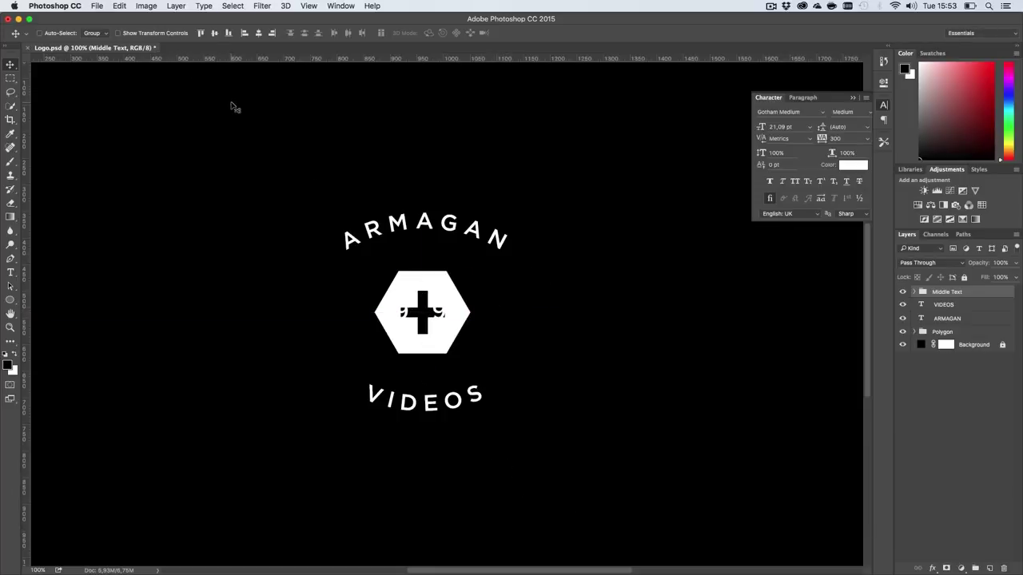
key("z")
left_click_drag(286, 141, 219, 134)
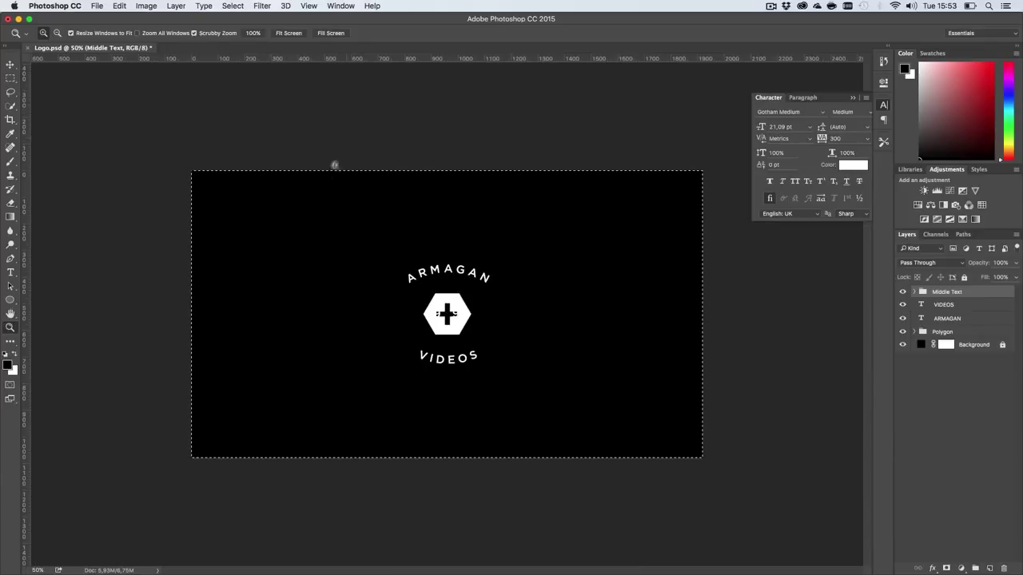
key("v")
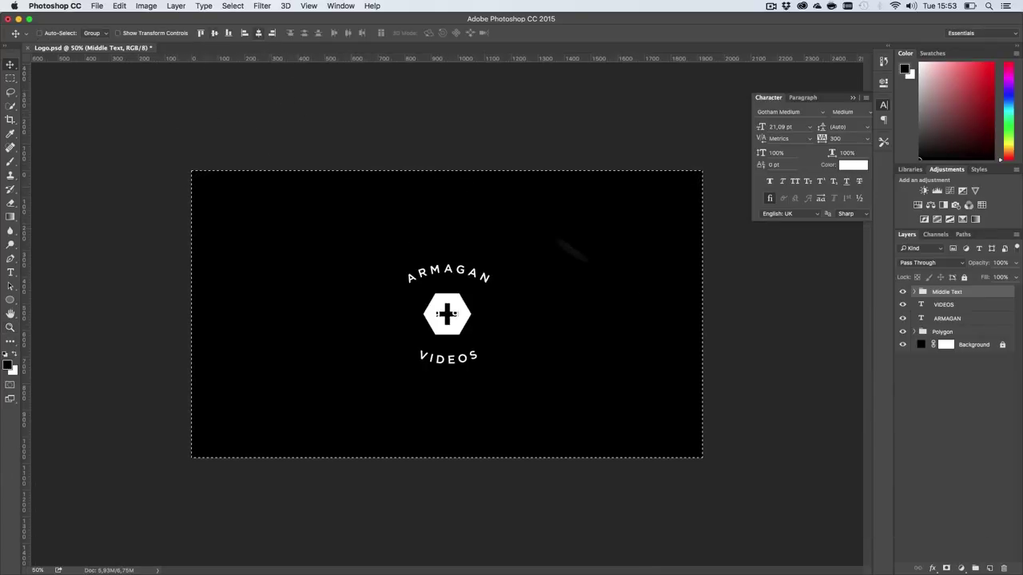
key("m")
Step: Shift only the 95 text horizontally to the right until it sits clear of the hexagon
key("z")
left_click_drag(472, 310, 505, 313)
left_click(912, 293)
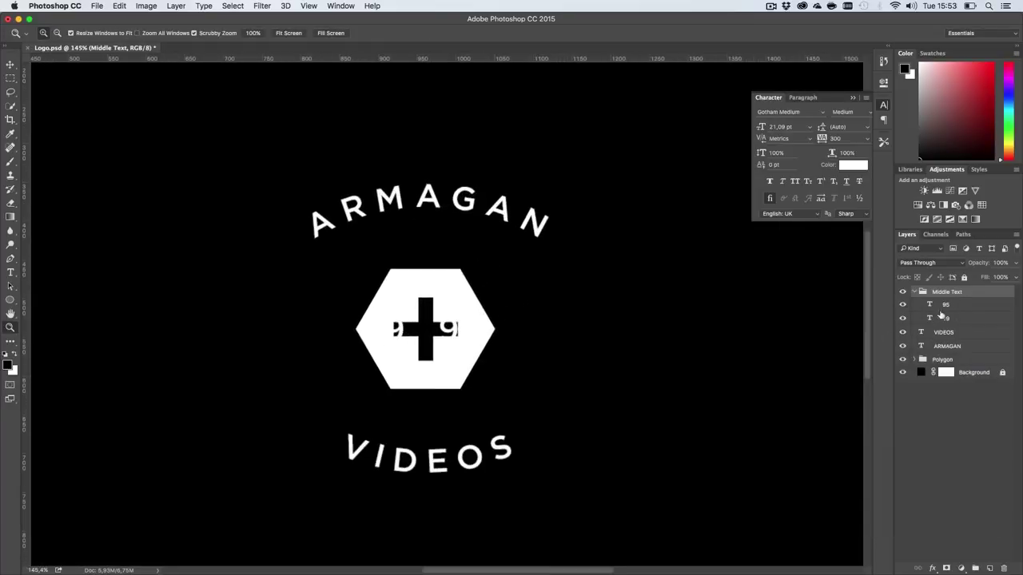
left_click(949, 306)
key("v")
key("shift+Right")
key("shift+Right")
key("shift+Right")
key("shift+Right")
key("shift+Right")
key("shift+Right")
key("shift+Right")
key("shift+Right")
key("shift+Right")
key("shift+Right")
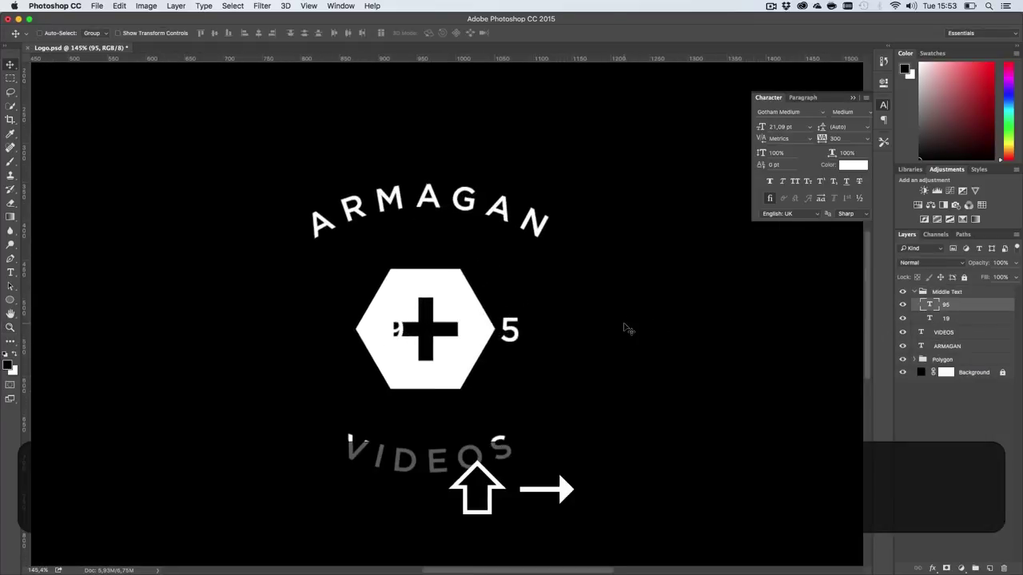
Step: Shift only the 19 text horizontally to the left until it sits clear of the hexagon
left_click(946, 318)
key("shift+Left")
key("shift+Left")
key("shift+Left")
key("shift+Left")
key("shift+Left")
key("shift+Left")
key("shift+Left")
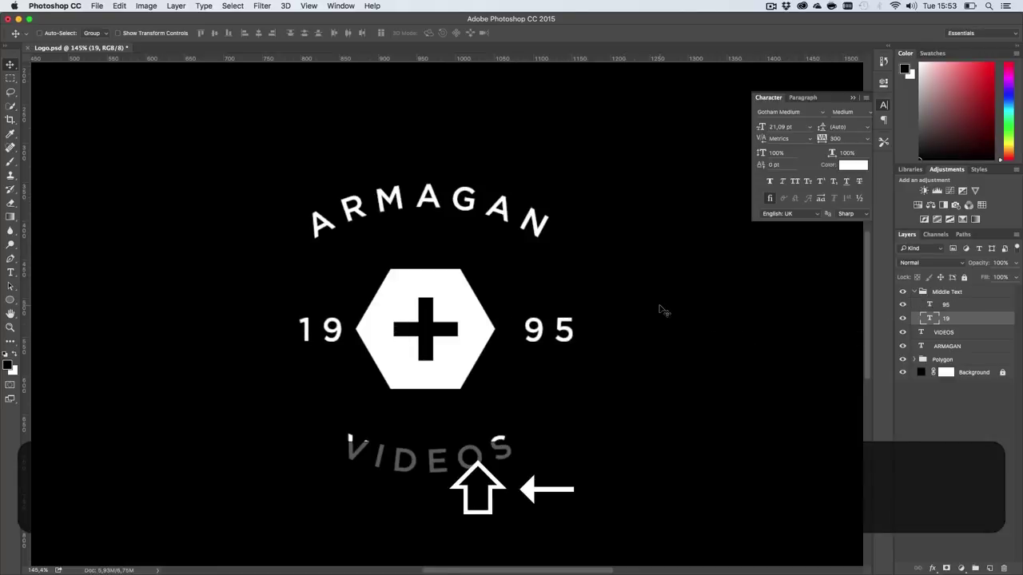
Step: Set the font size of both the 19 and 95 texts to 14 pt
key("shift+super+1")
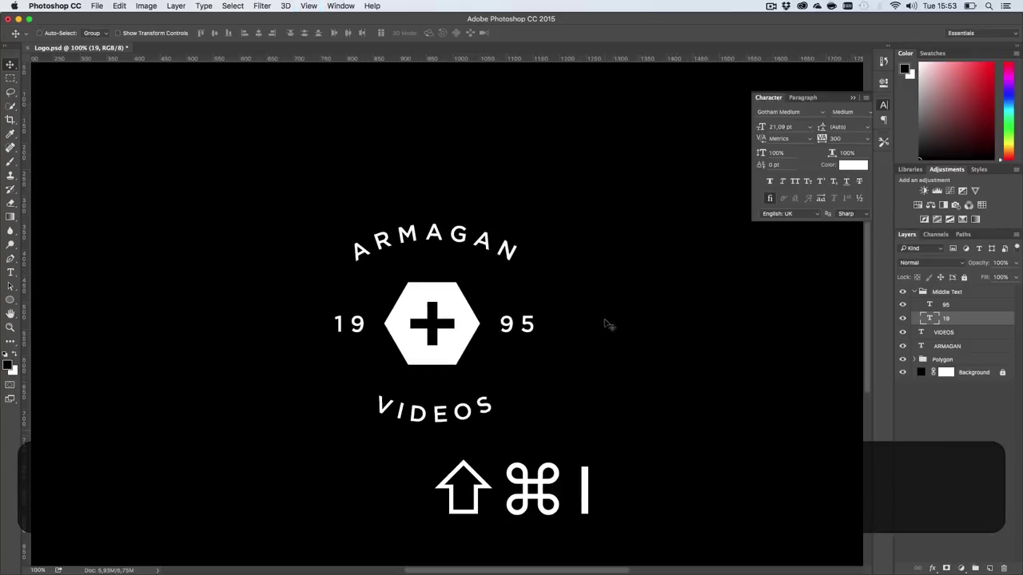
key("z")
left_click(496, 326)
key("h")
left_click_drag(474, 331, 554, 324)
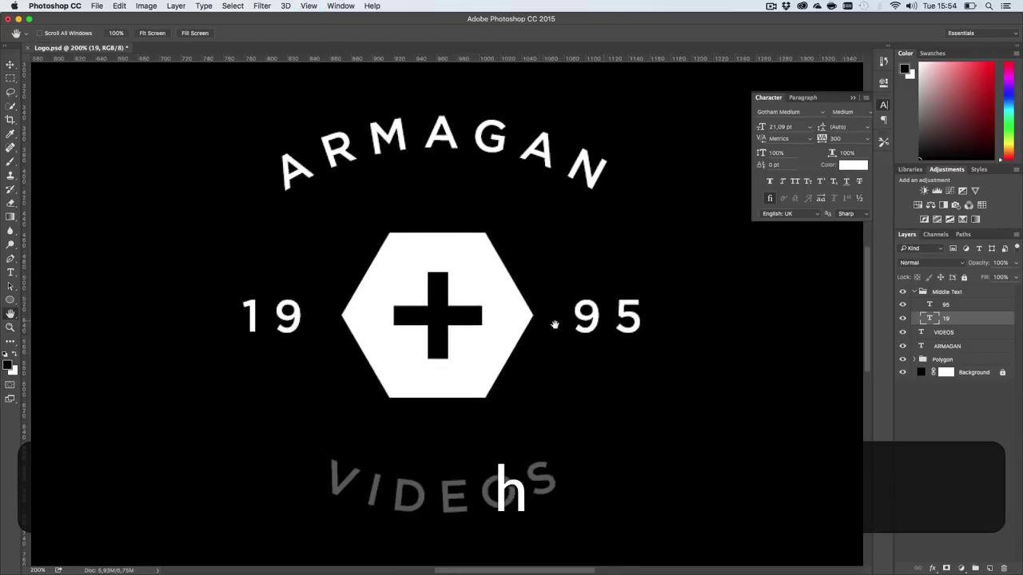
left_click(970, 307, "shift")
key("shift+t")
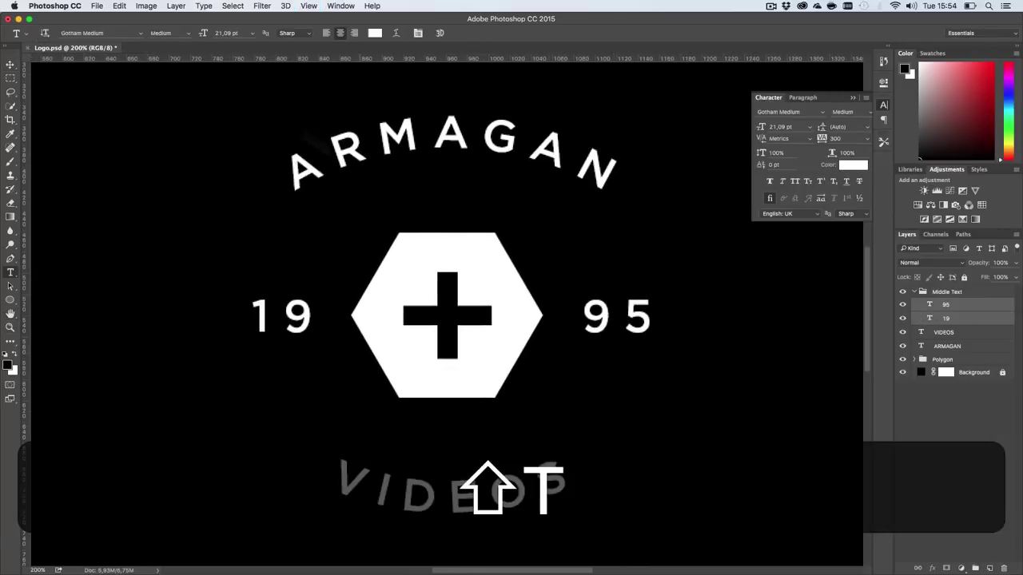
left_click(228, 34)
type("14")
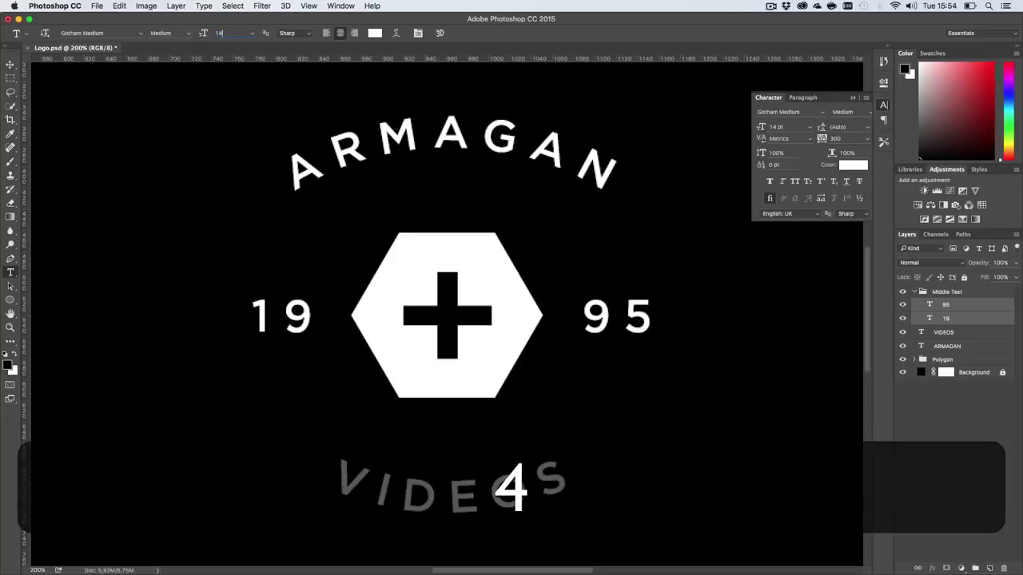
left_click(11, 65)
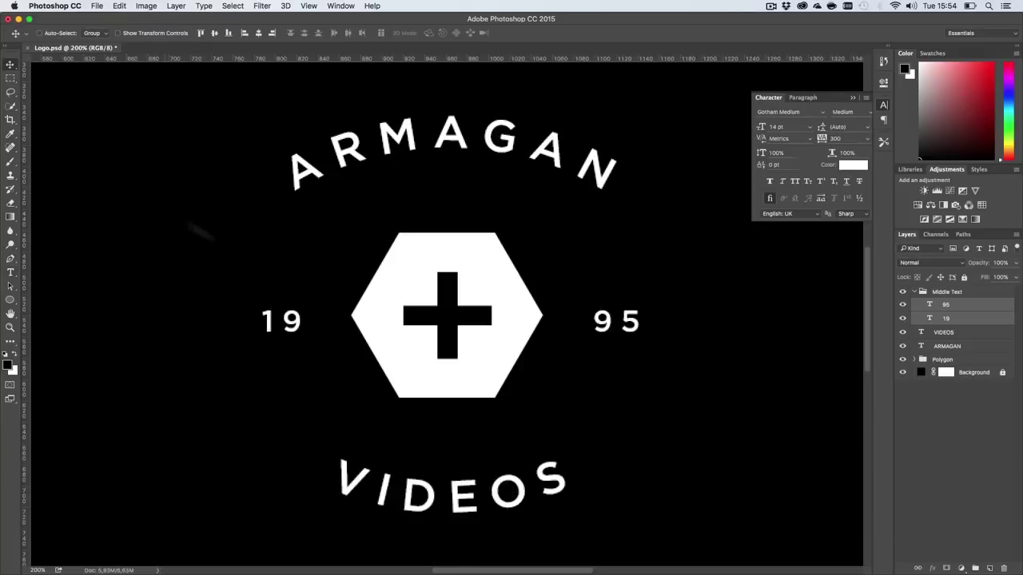
Step: View the whole logo at 100% and save the document
key("super+i")
key("super+h")
key("h")
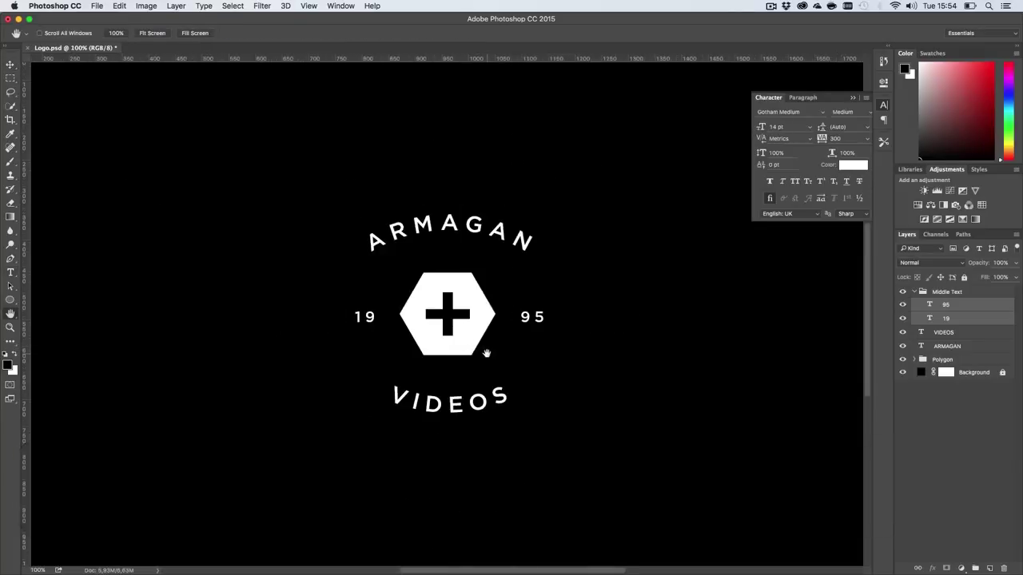
key("super+s")
Step: Draw a narrow vertical rectangle shape about 12 x 324 px in the empty area to the right of the 95 text
left_click_drag(551, 329, 351, 338)
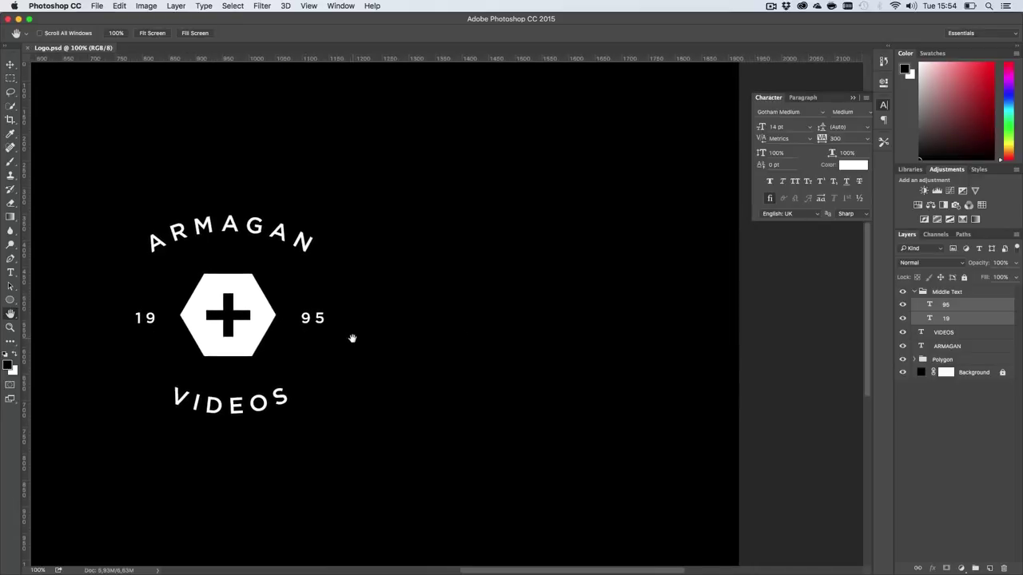
key("z")
left_click(529, 325)
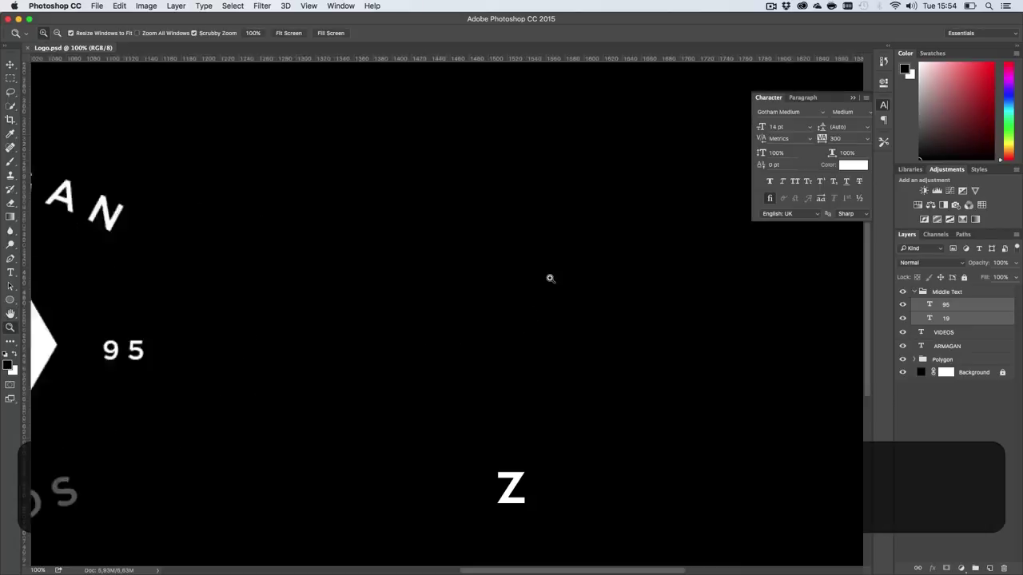
key("h")
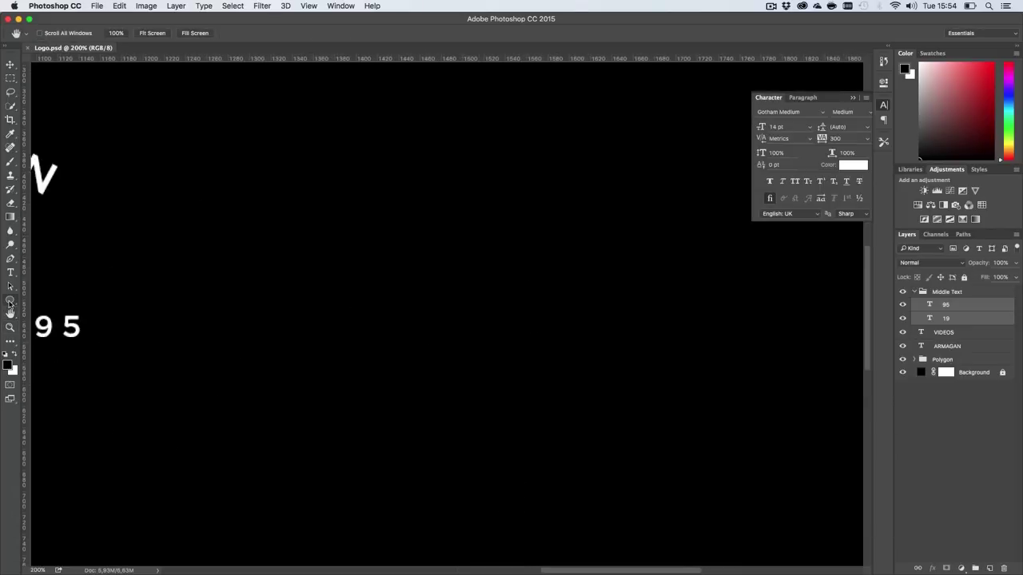
left_click_drag(10, 300, 56, 299)
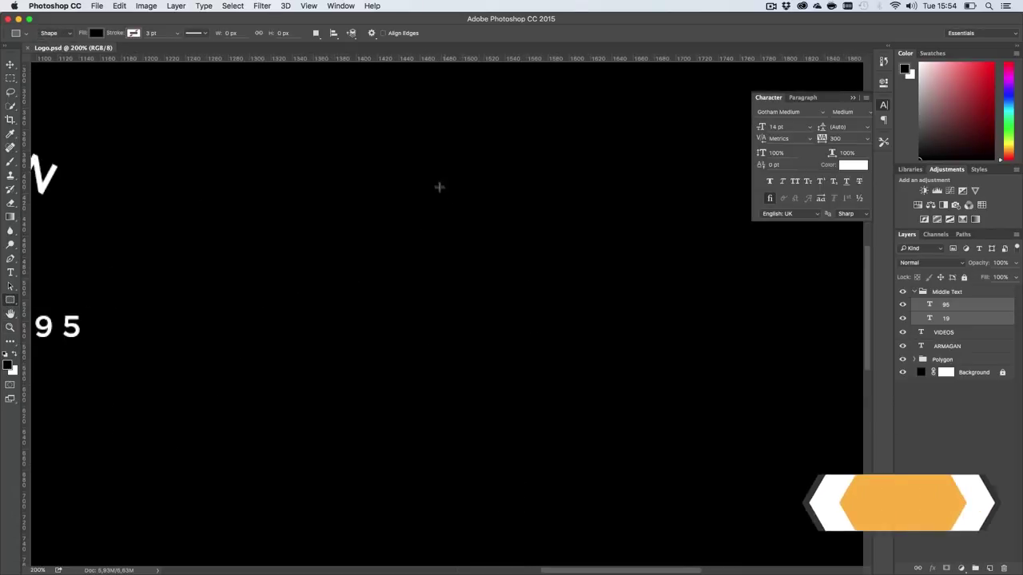
left_click_drag(441, 149, 455, 519)
Step: Recolour the rectangle to ffffff and move its layer out of the Middle Text group to the top of the layer stack
double_click(929, 305)
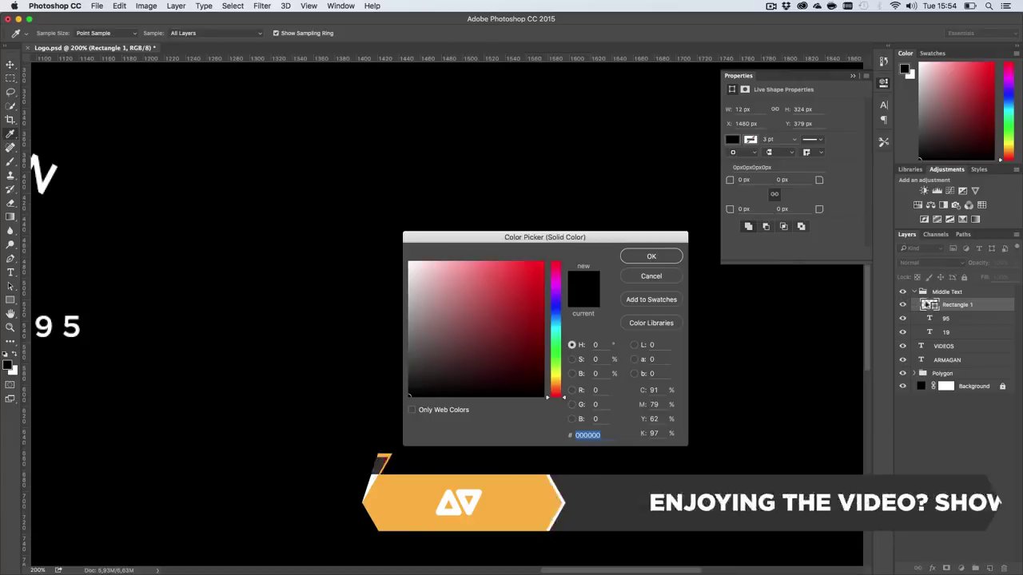
type("ffffff")
key("Return")
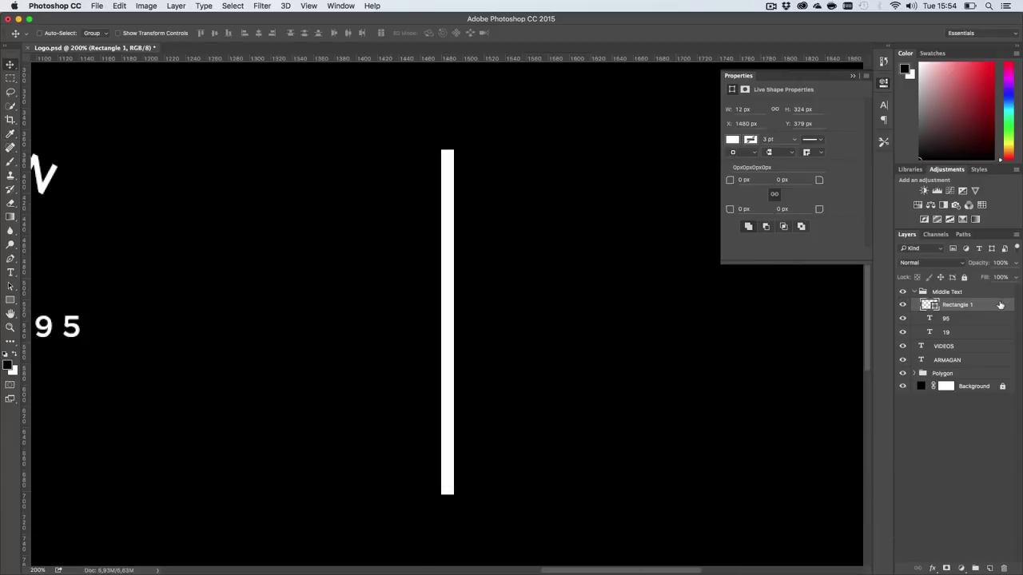
left_click_drag(999, 305, 940, 308)
left_click(914, 307)
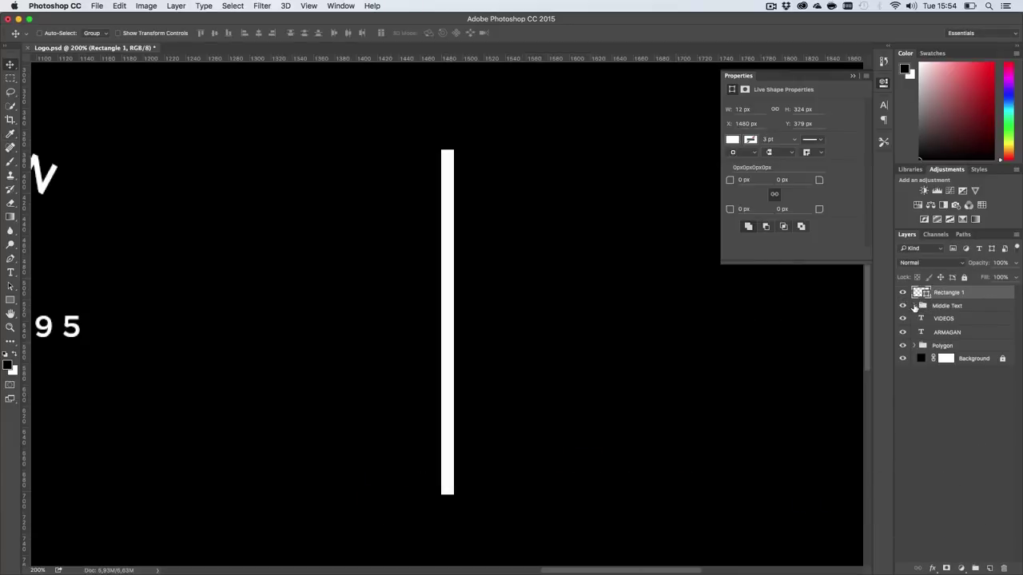
Step: Place a vertical guide along the centre line of the white rectangle
key("z")
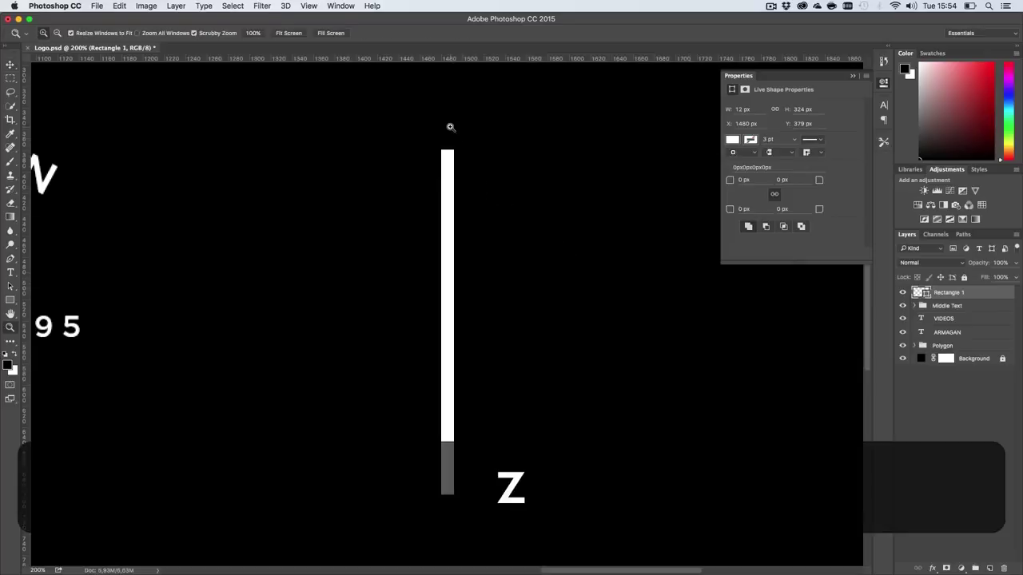
left_click(450, 127)
left_click(450, 128)
key("h")
left_click_drag(479, 265, 536, 427)
left_click_drag(26, 329, 498, 352)
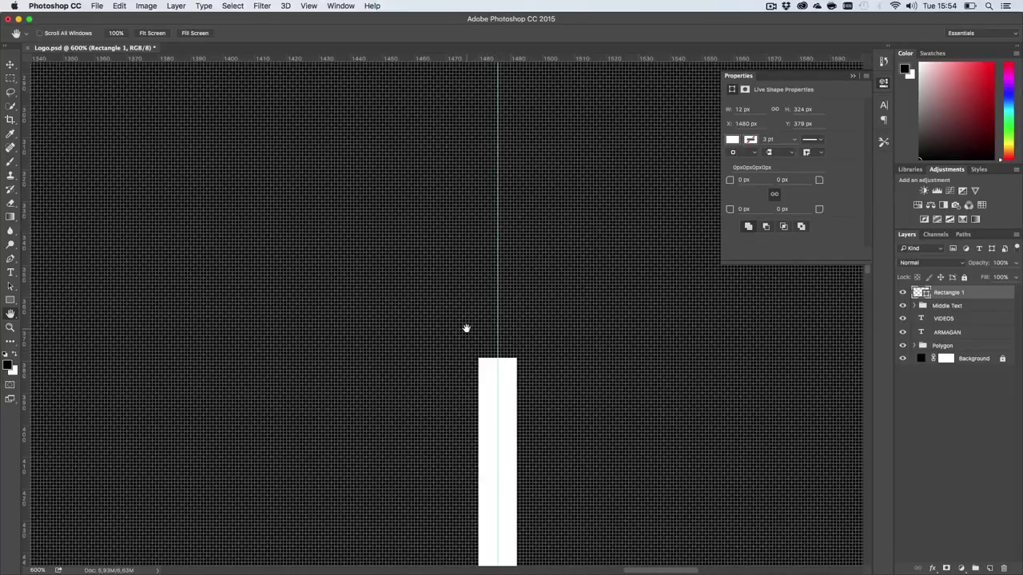
key("p")
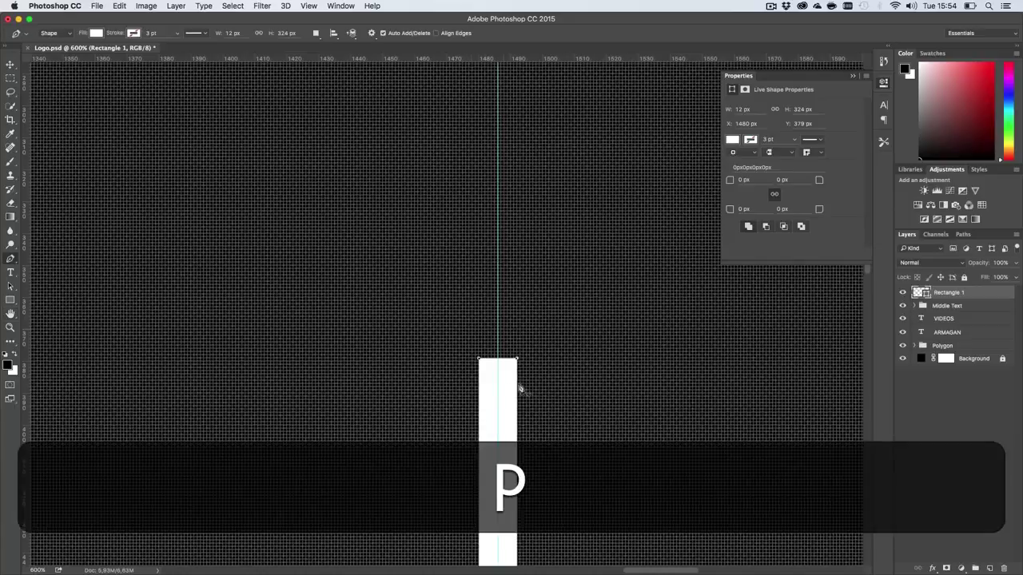
left_click(934, 421)
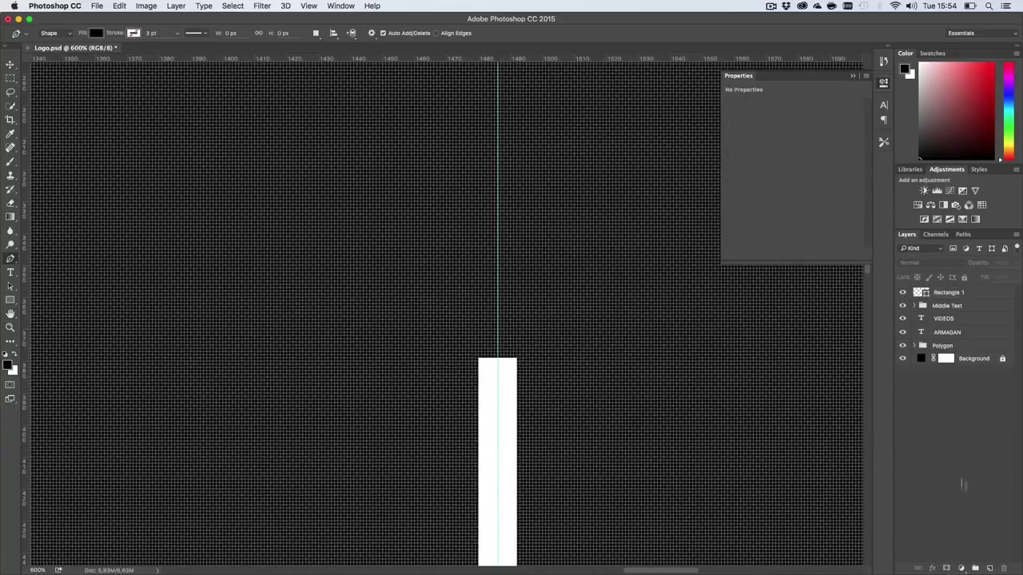
left_click(989, 566)
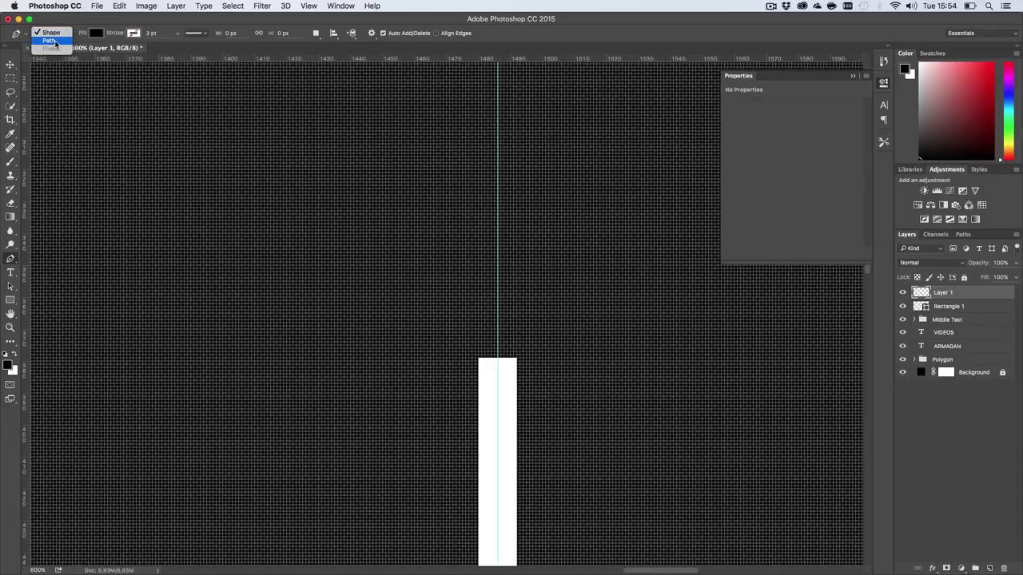
left_click(58, 35)
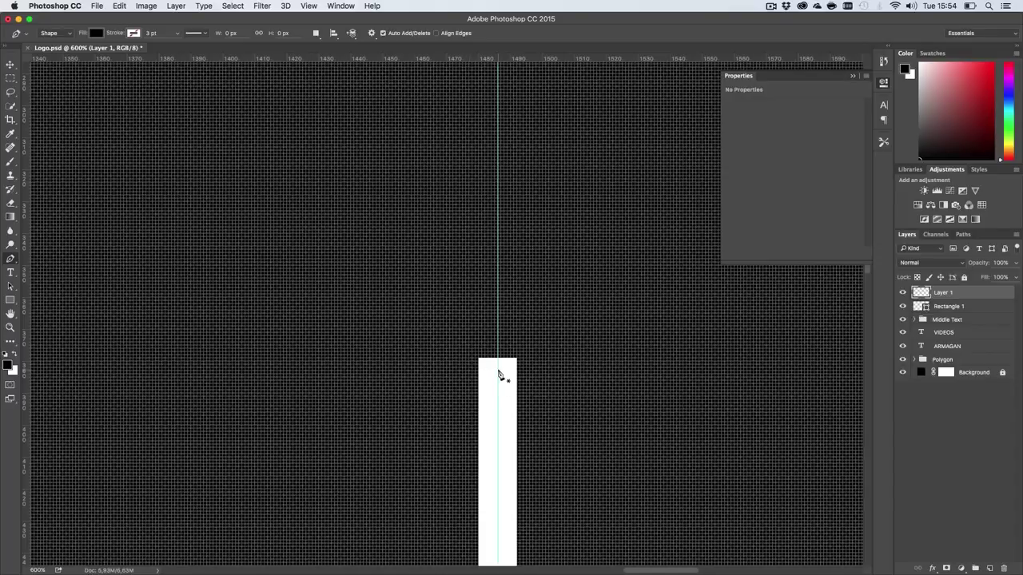
key("shift")
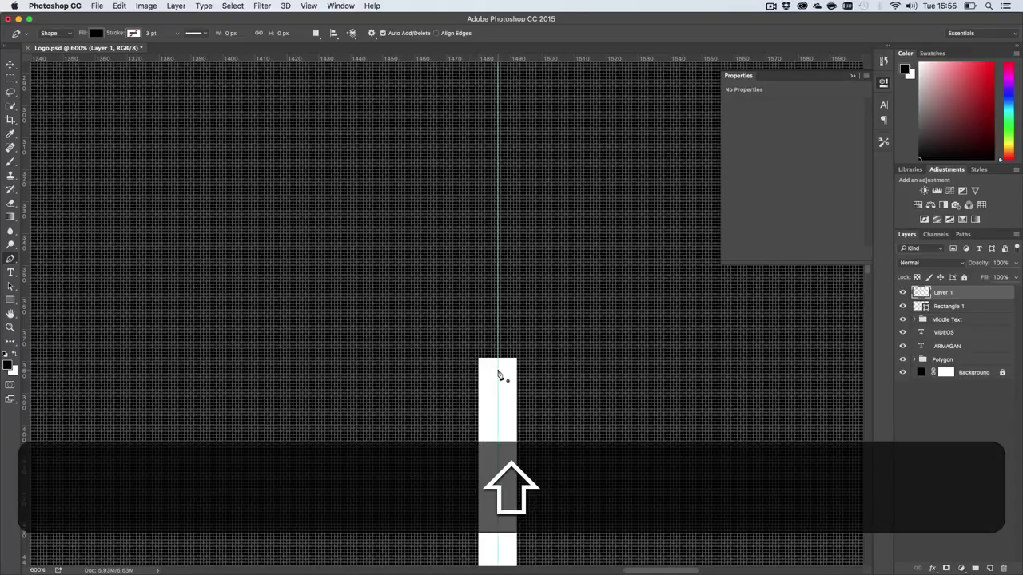
left_click(497, 371, "shift")
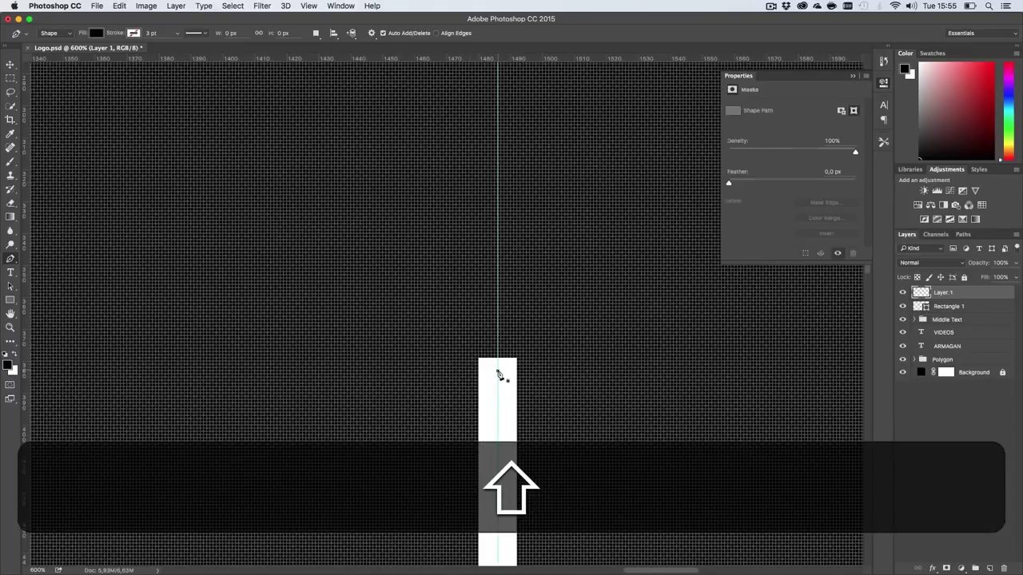
left_click(498, 262, "shift")
left_click(628, 263, "shift")
left_click(642, 381, "shift")
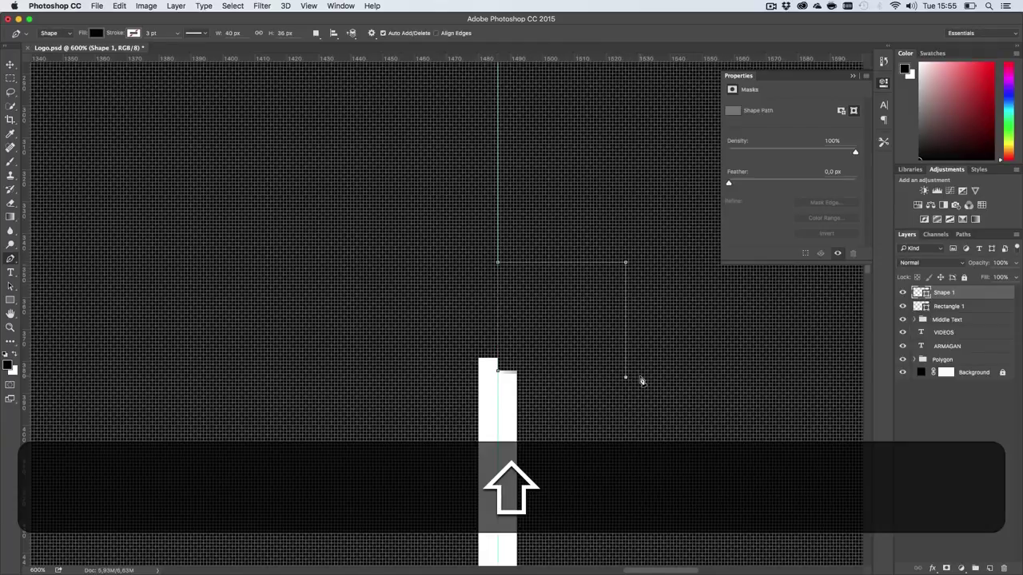
key("super+shift+z")
key("super+z")
key("super+z")
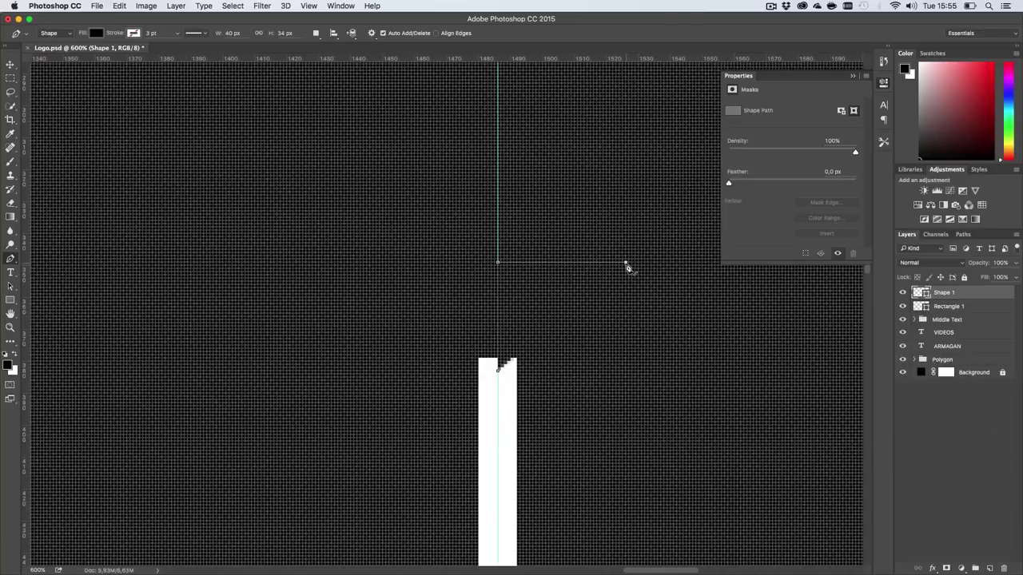
key("BackSpace")
key("BackSpace")
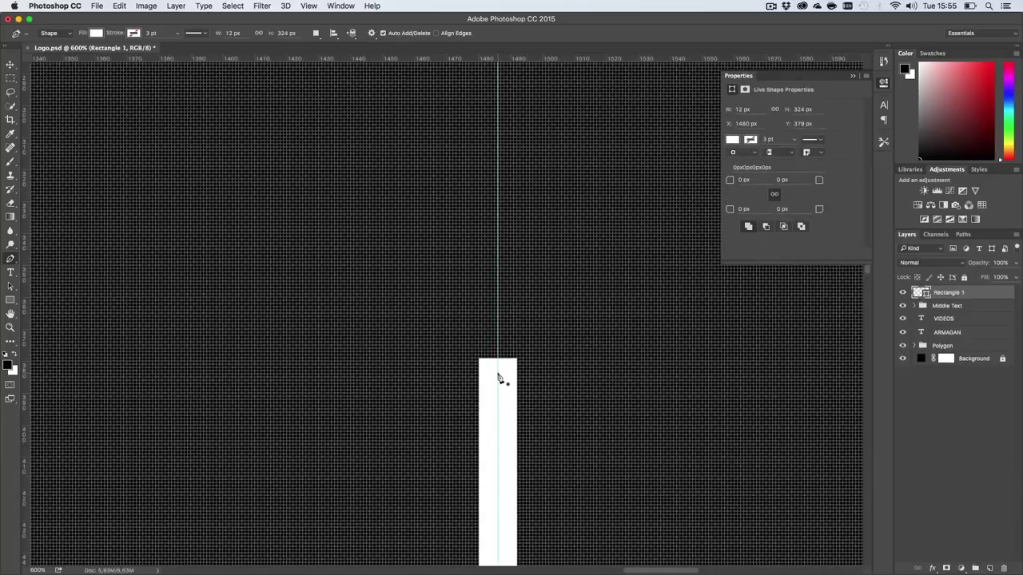
Step: Draw the left half of an arrowhead, about 29 x 65 px, at the rectangle's upper end with the Pen tool, its straight side on the guide
left_click(497, 372)
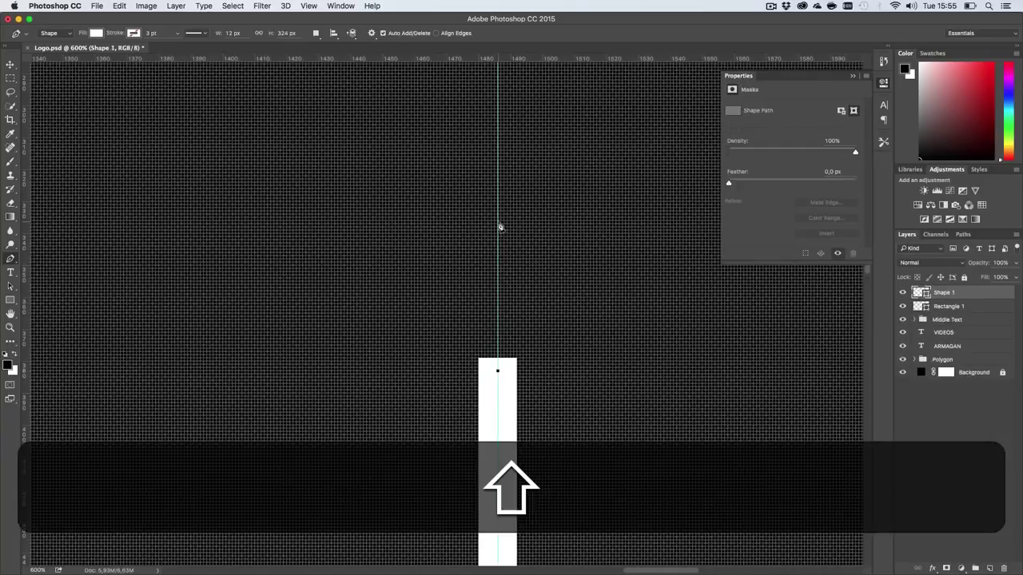
left_click(497, 224, "shift")
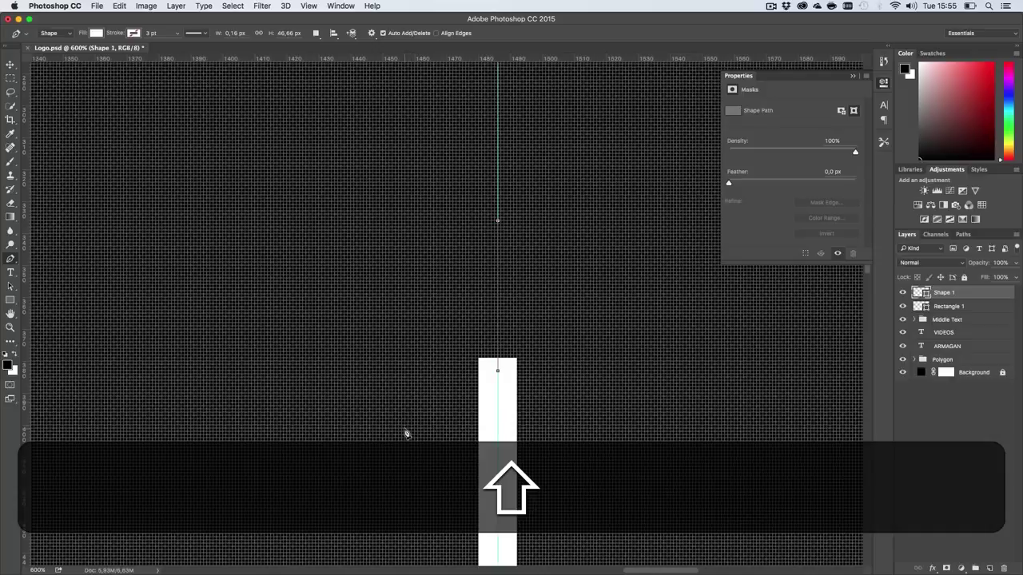
left_click(406, 428)
left_click(497, 373)
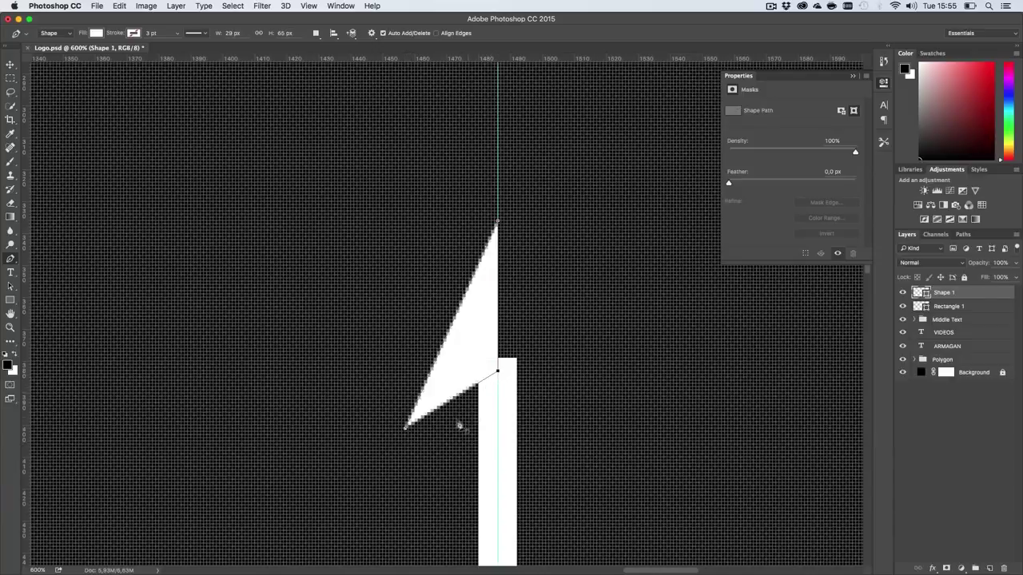
key("a")
left_click(568, 403)
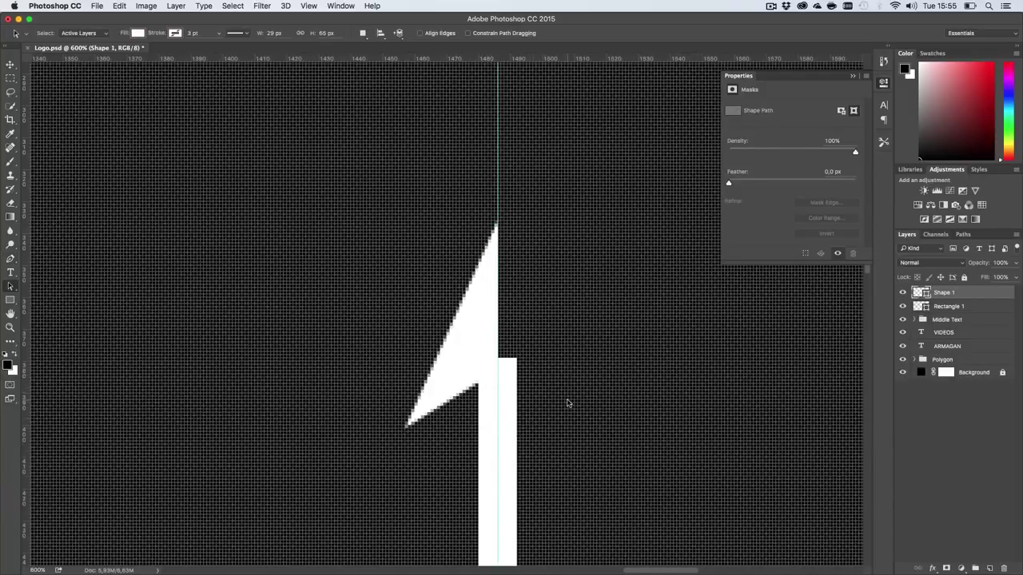
Step: Remove the vertical guide running through the arrow from the canvas
key("z")
left_click_drag(575, 404, 486, 400)
key("h")
key("v")
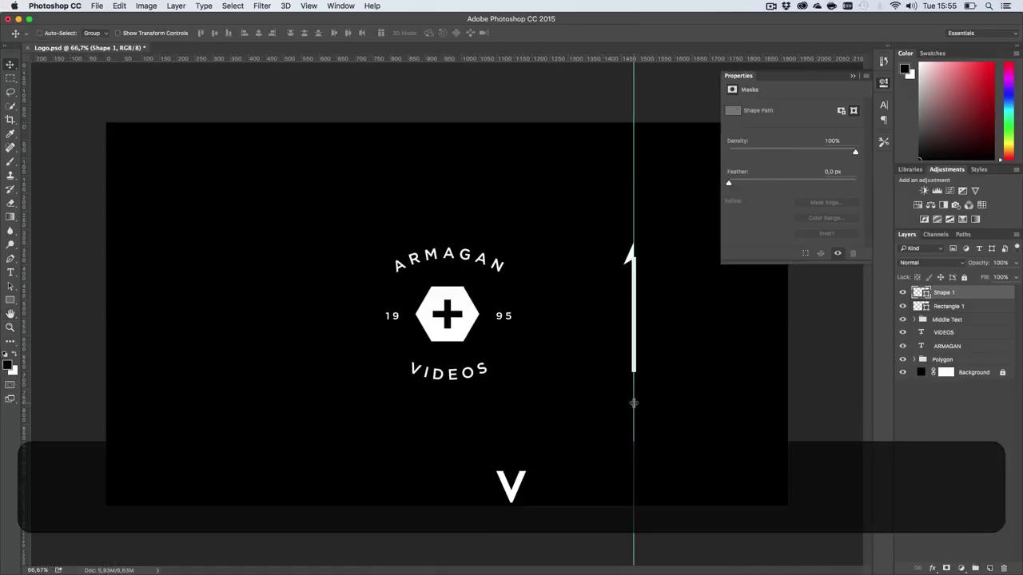
left_click_drag(633, 403, 912, 410)
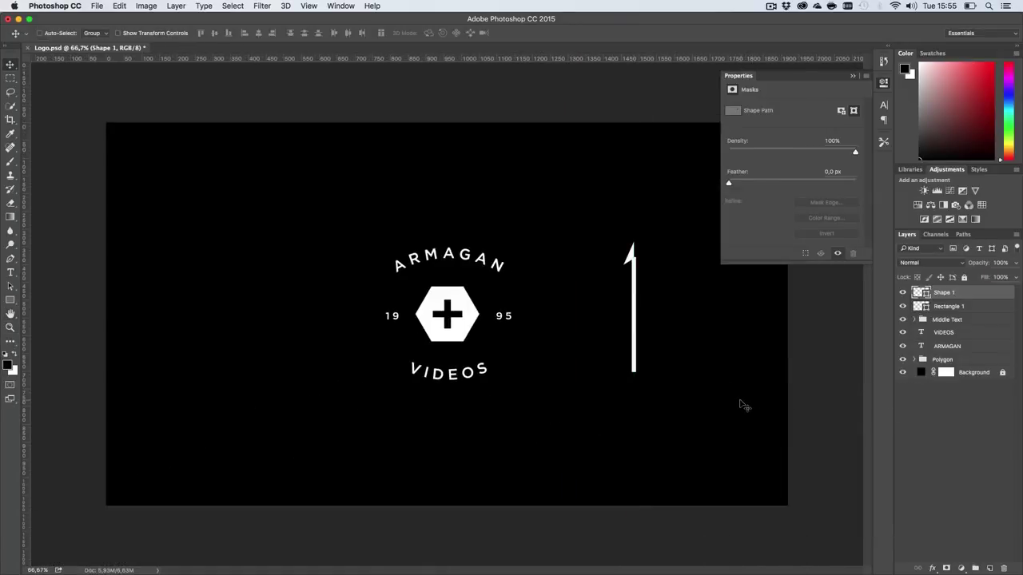
Step: Duplicate the half arrowhead shape to the right of the original and start a Free Transform on the copy
key("z")
left_click(654, 249)
left_click(654, 248)
left_click(654, 249)
left_click(653, 248)
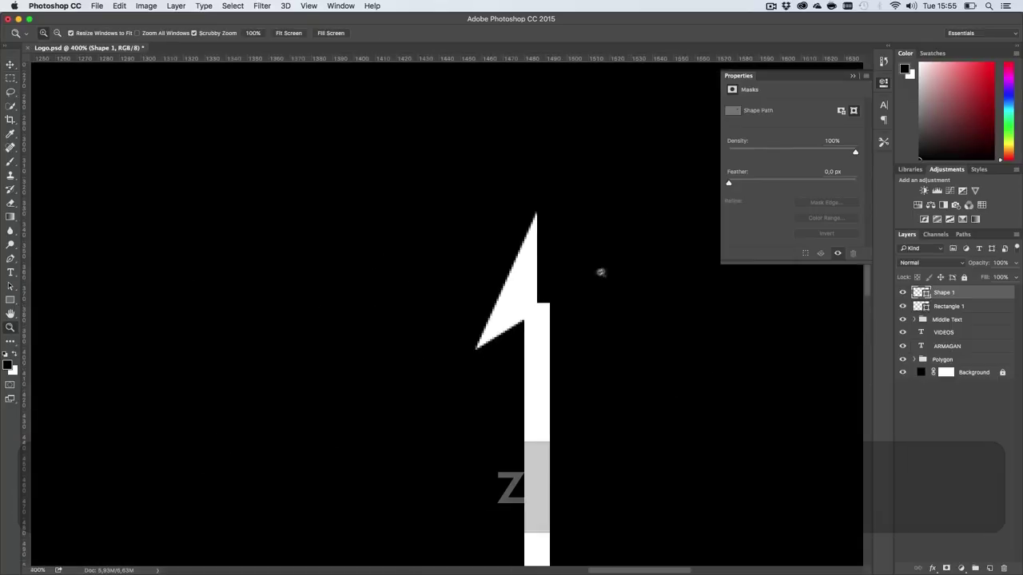
left_click(571, 276)
key("h")
left_click_drag(536, 322, 466, 357)
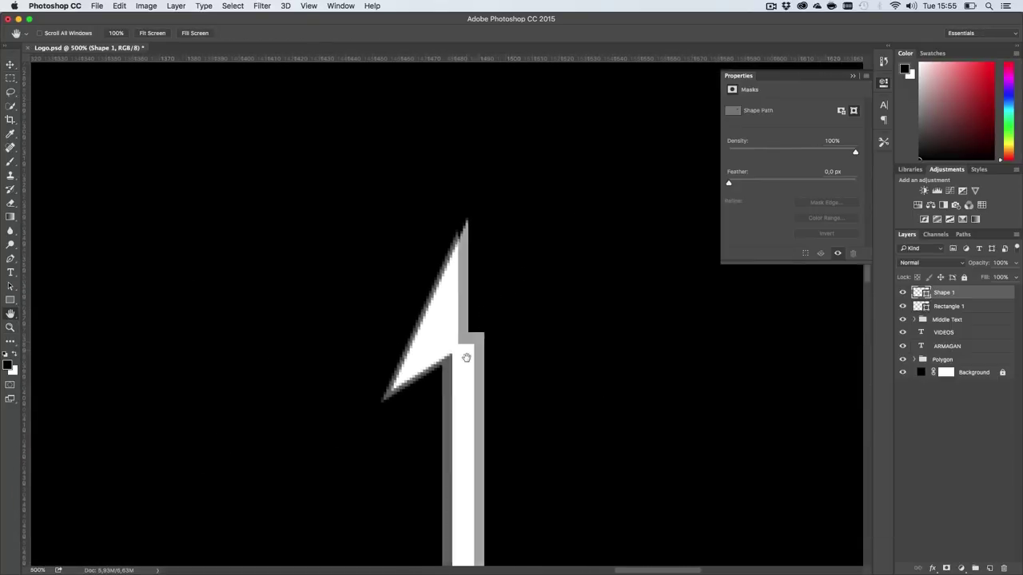
key("v")
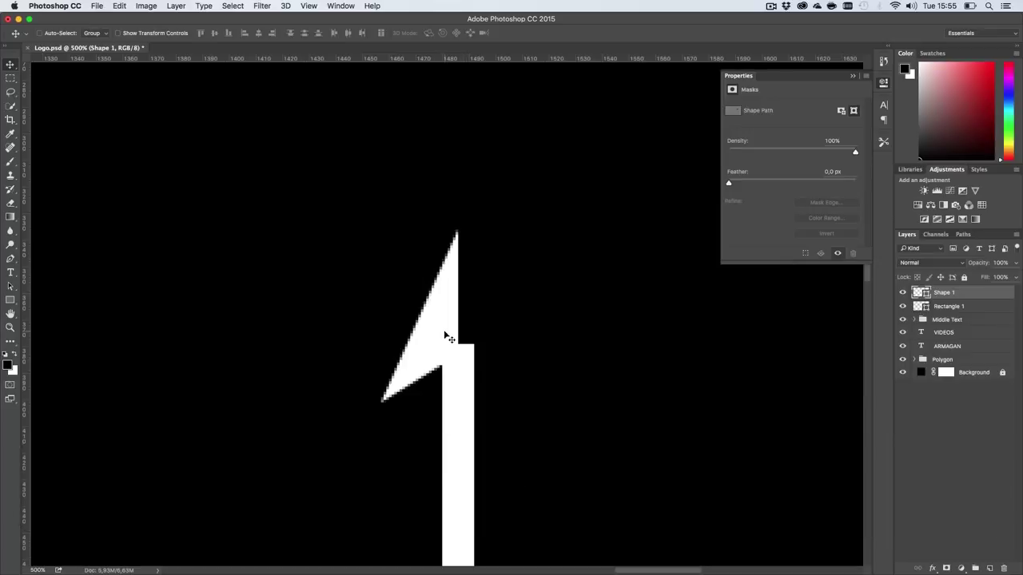
key("alt")
left_click_drag(446, 325, 564, 326)
key("super+t")
right_click(564, 326)
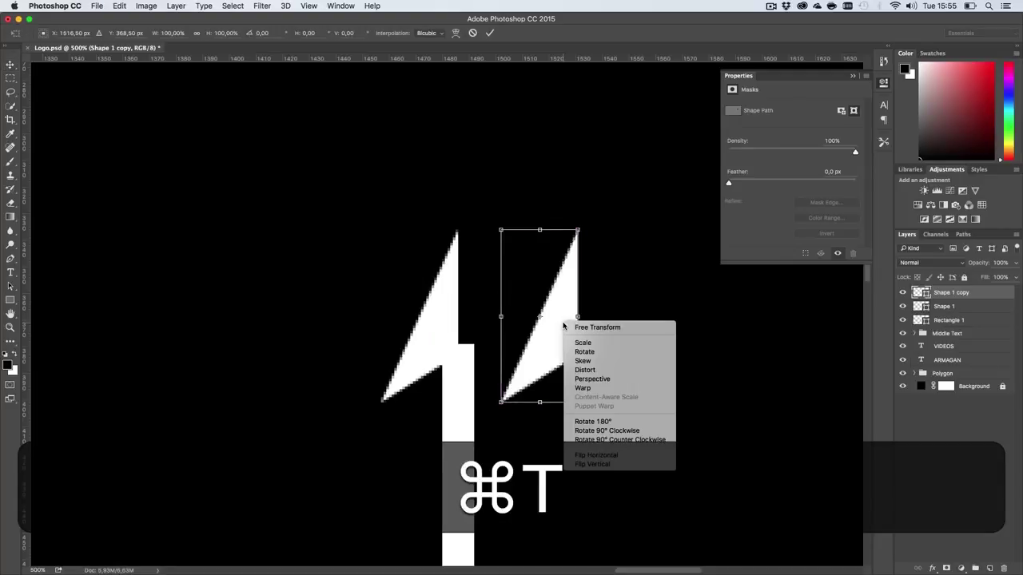
left_click(603, 464)
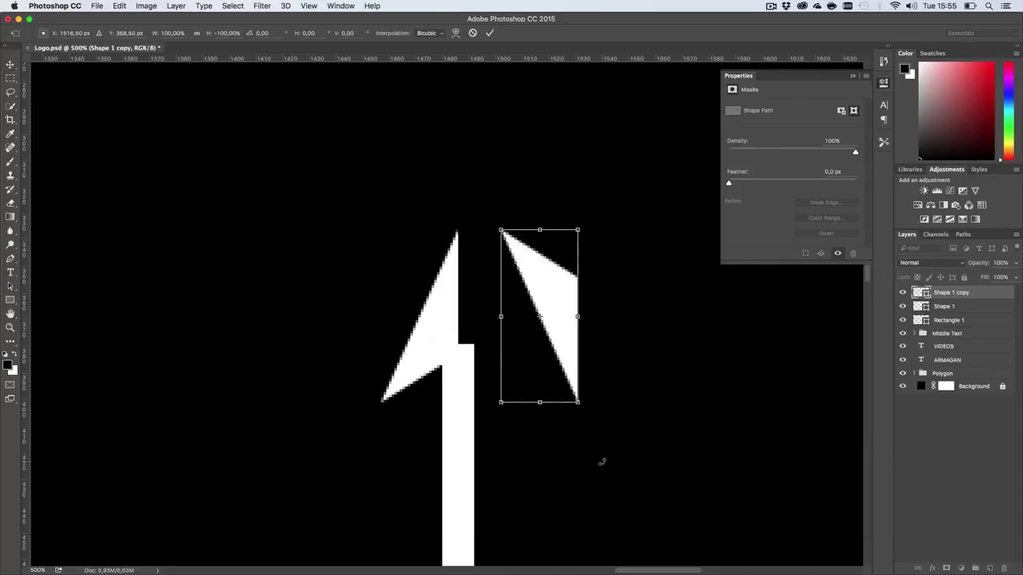
right_click(564, 329)
left_click(600, 477)
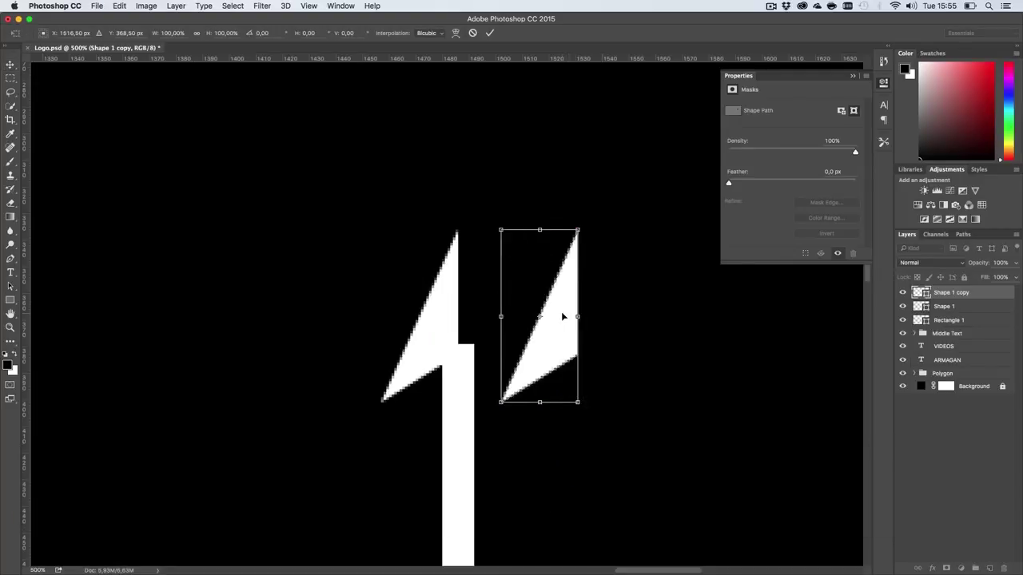
Step: Flip the copied half arrowhead horizontally and move it against the original half to form a symmetrical arrowhead
right_click(562, 314)
left_click(594, 445)
key("Return")
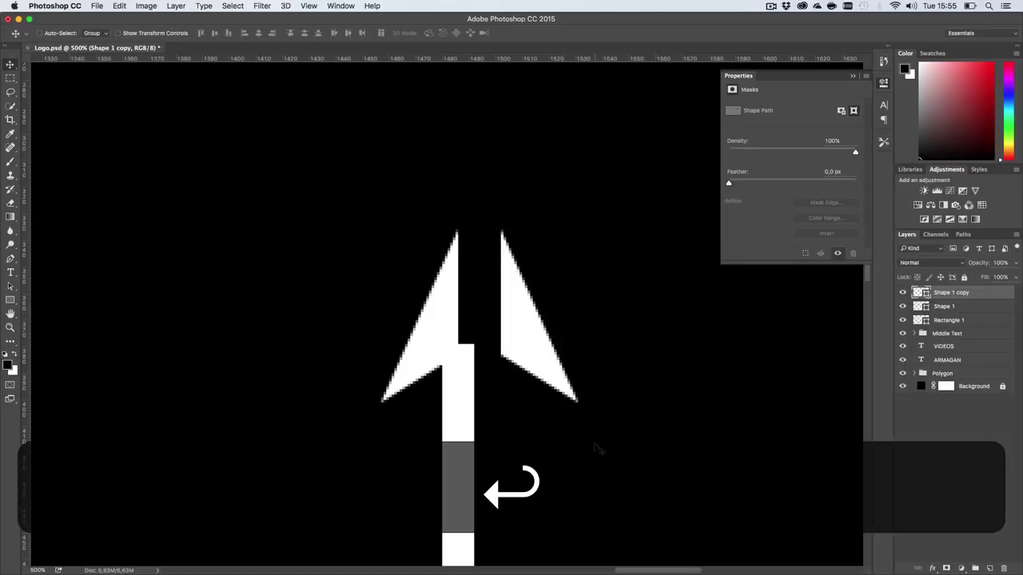
key("v")
left_click_drag(556, 333, 514, 336)
Step: Convert the two arrowhead half shapes together into a single smart object
key("z")
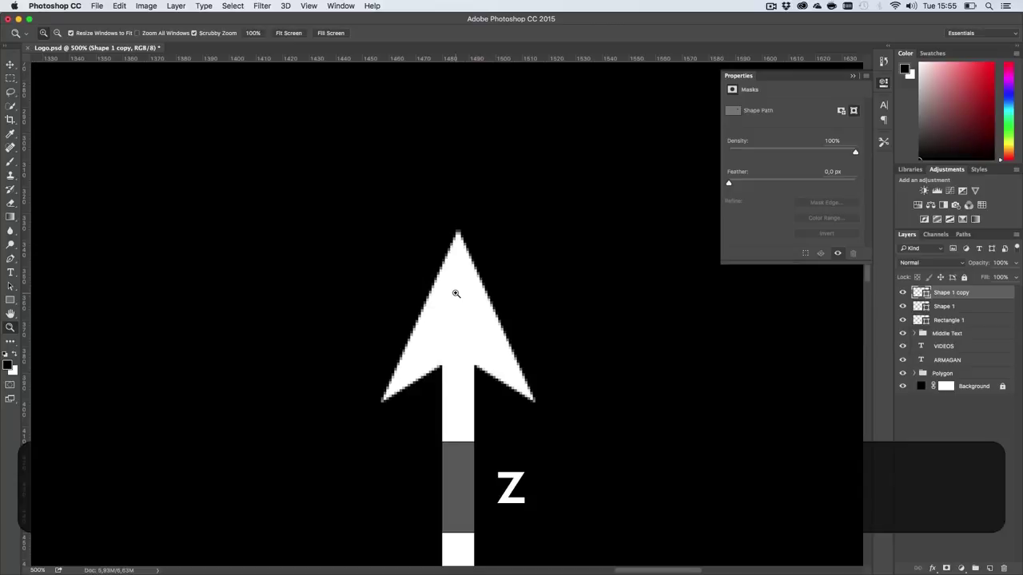
left_click_drag(473, 298, 521, 311)
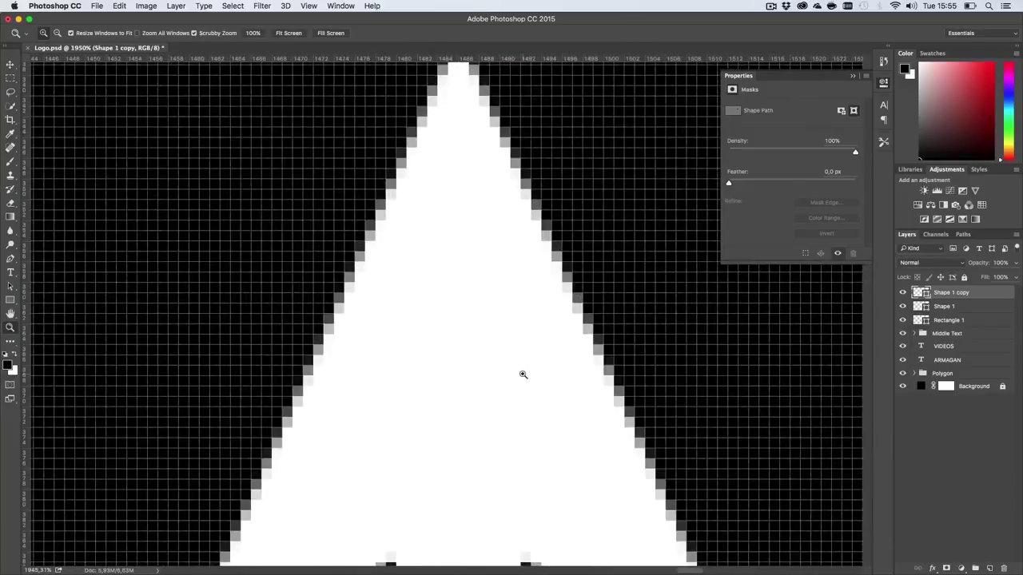
left_click_drag(524, 379, 491, 374)
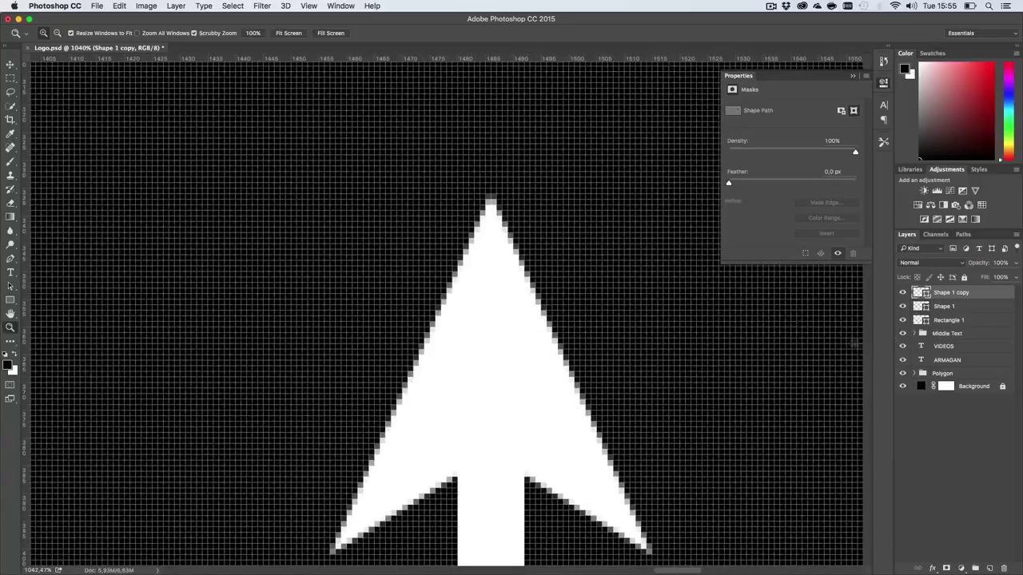
left_click(959, 308, "shift")
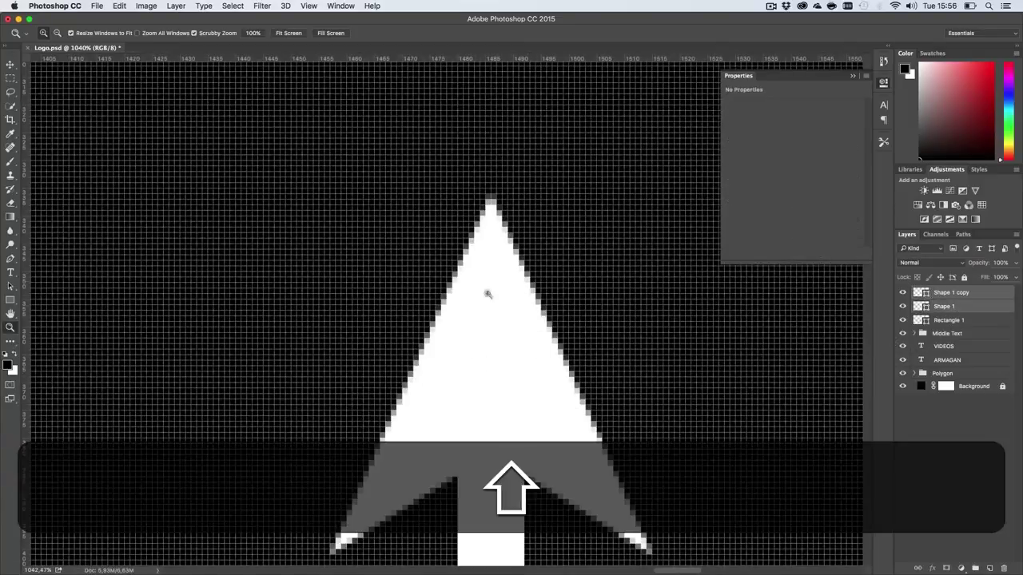
right_click(983, 294)
left_click(906, 256)
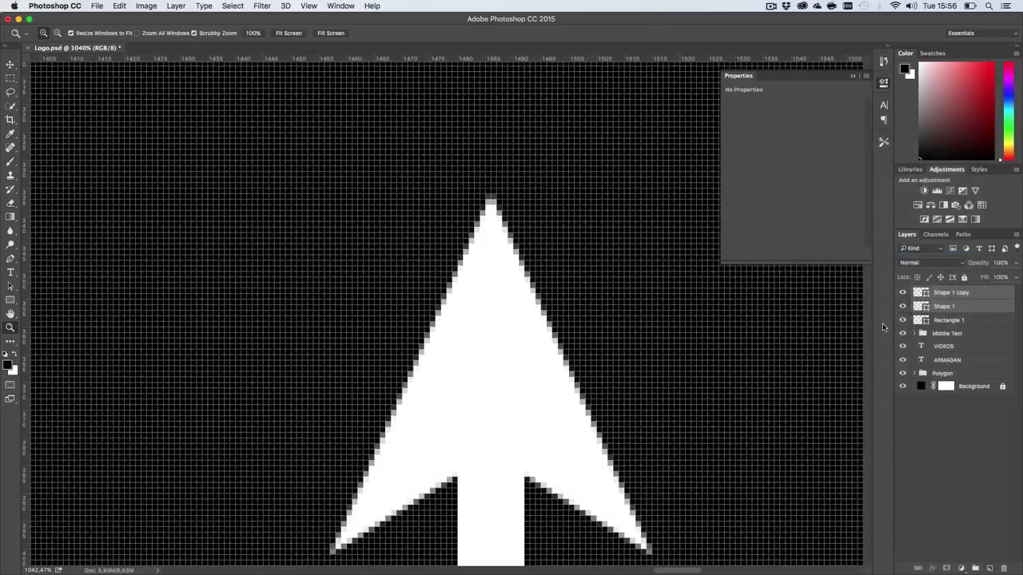
key("z")
left_click_drag(708, 358, 512, 352)
left_click(645, 357)
key("h")
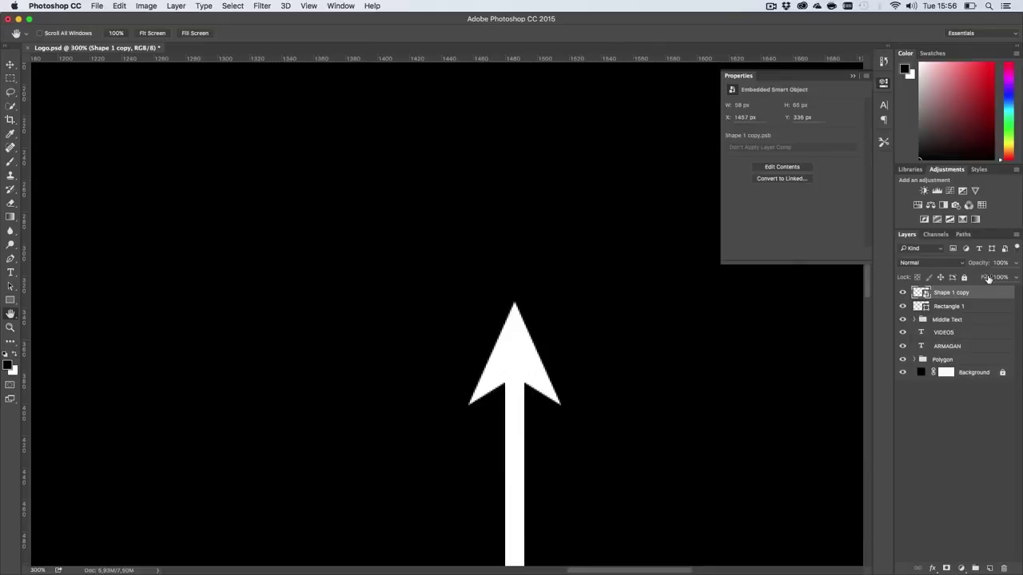
Step: Try a hollow arrowhead by lowering its fill to 0% and adding a white 4 px inside stroke
mouse_move(988, 278)
left_mouse_down()
mouse_move(967, 287)
mouse_move(983, 283)
left_mouse_up()
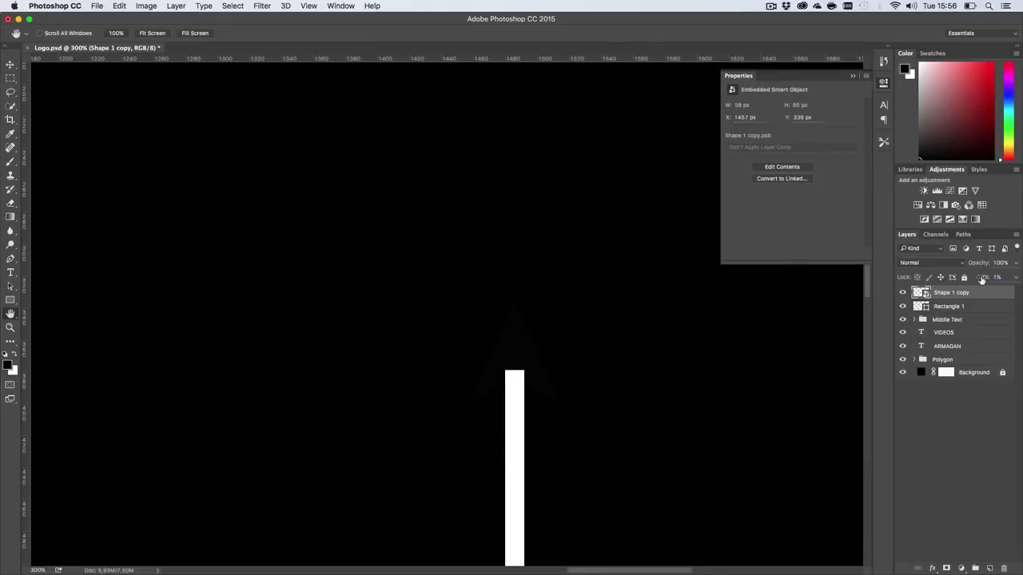
double_click(982, 294)
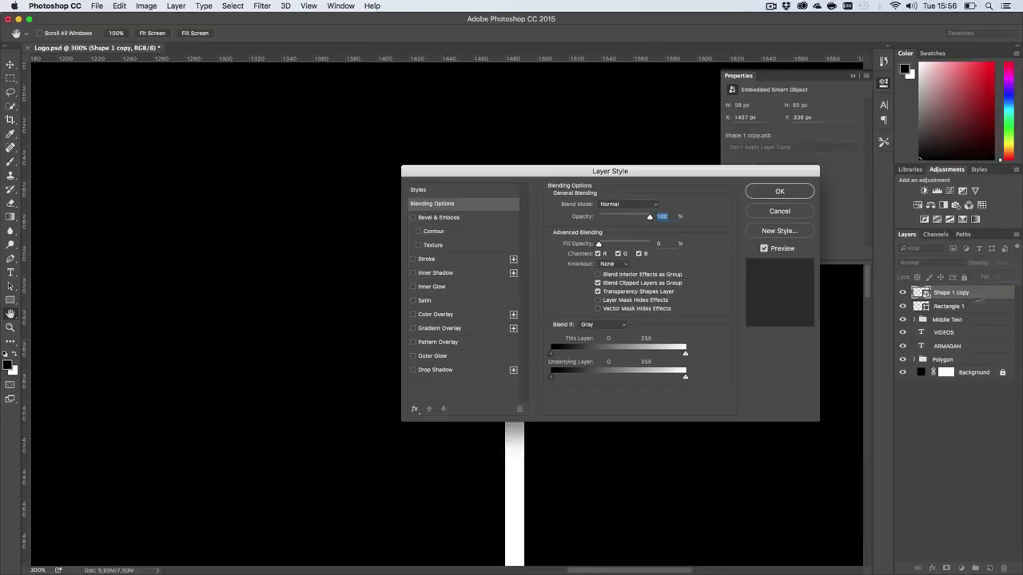
left_click(413, 259)
mouse_move(468, 171)
left_mouse_down()
mouse_move(632, 370)
mouse_move(570, 195)
mouse_move(232, 175)
mouse_move(151, 116)
left_mouse_up()
left_click(551, 290)
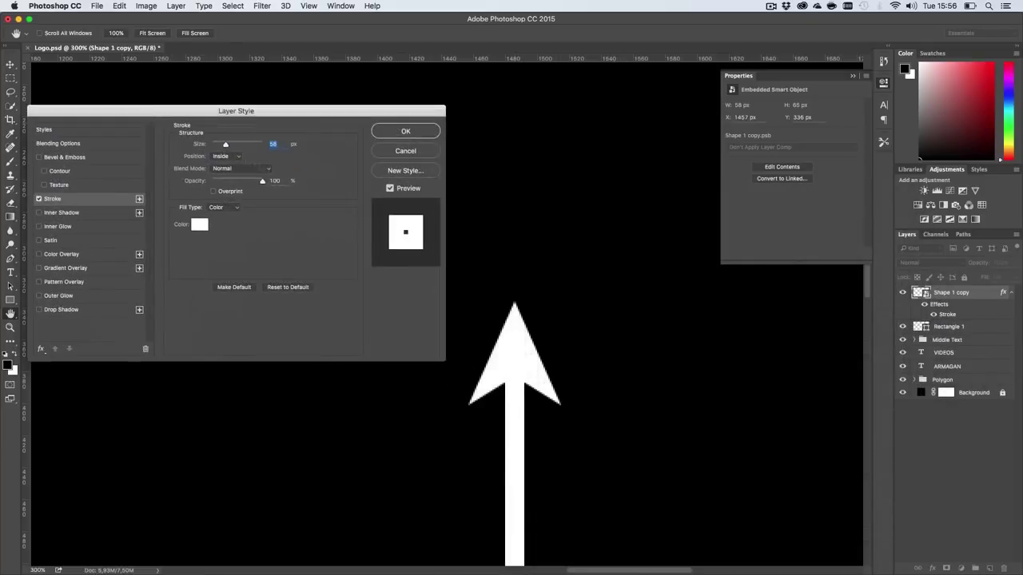
left_click_drag(221, 145, 213, 146)
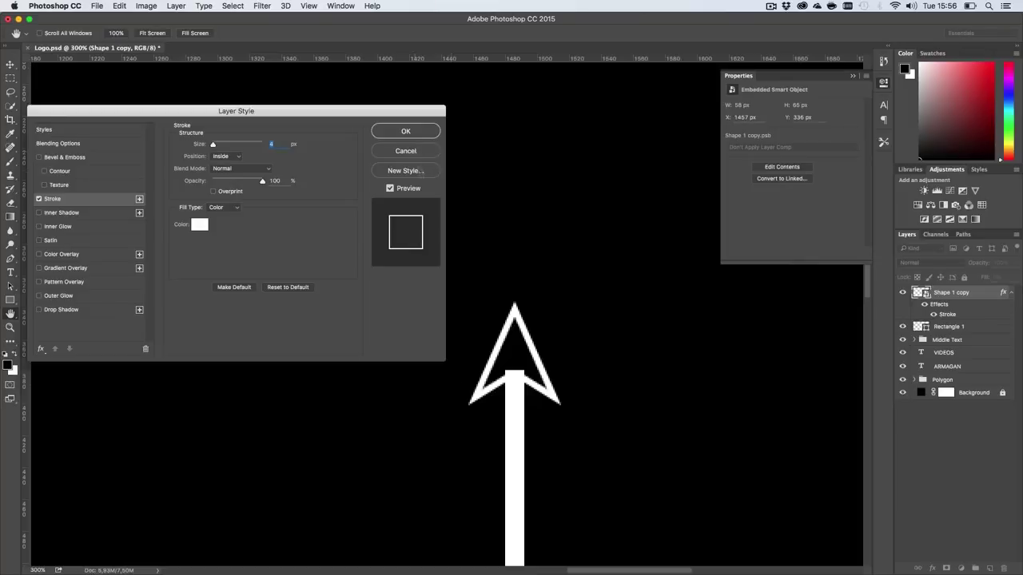
key("Escape")
left_click_drag(996, 278, 1021, 278)
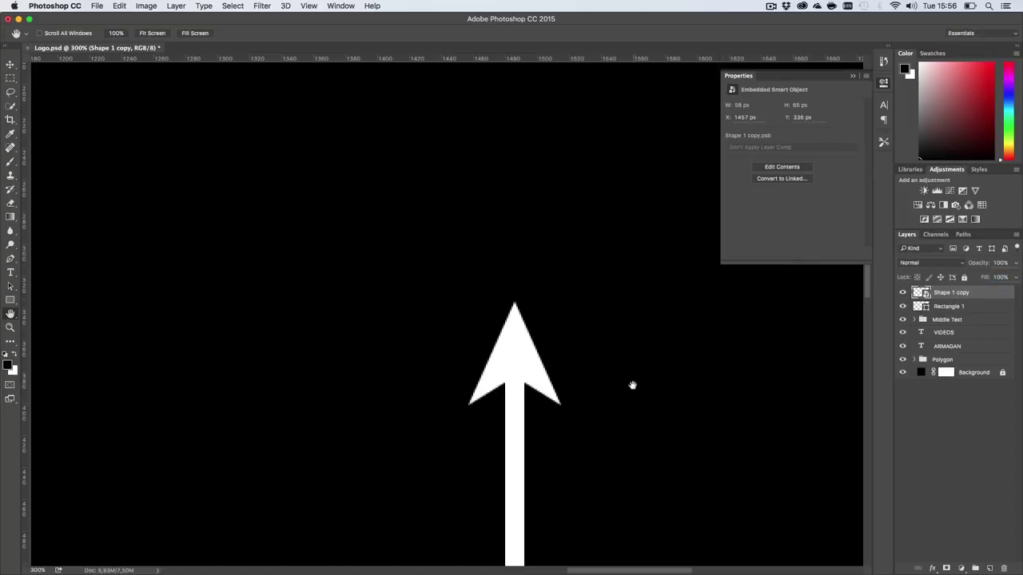
Step: Save the logo document with the finished arrowhead
key("h")
left_click_drag(612, 445, 559, 229)
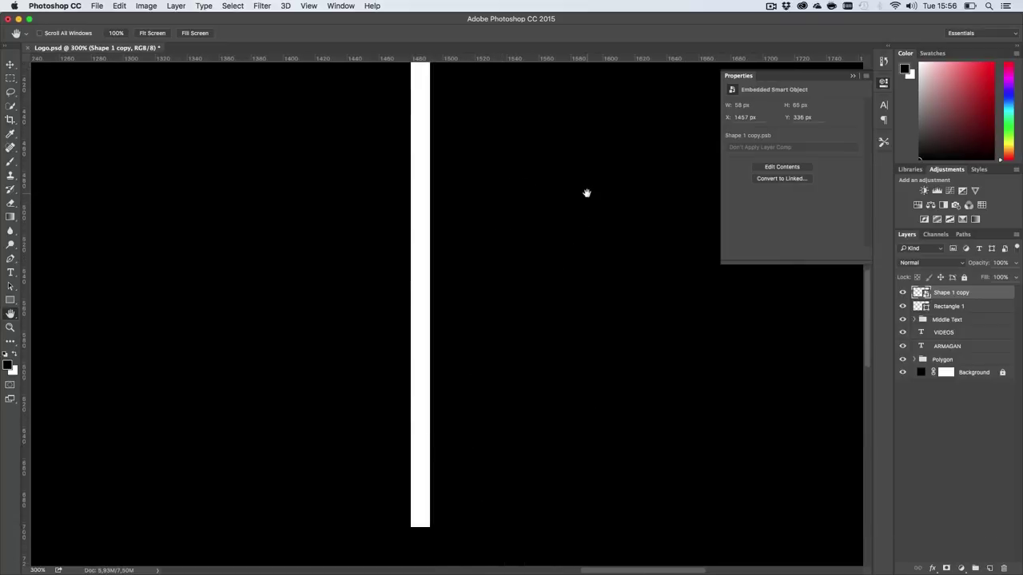
left_click_drag(463, 362, 568, 315)
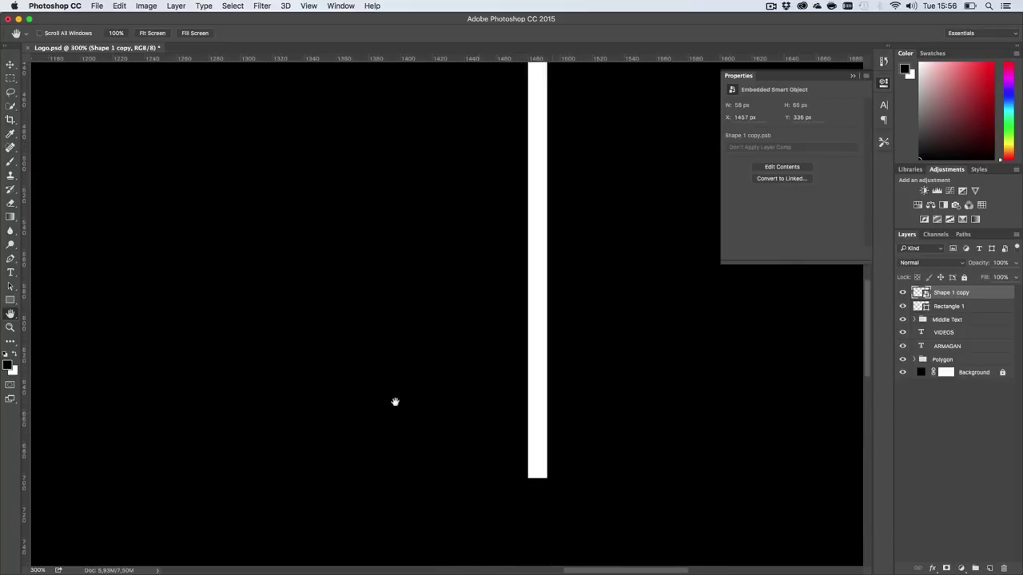
key("super+s")
Step: Draw a white rectangle about 13 x 74 px to the left of the arrow shaft's lower end
left_click_drag(11, 301, 36, 302)
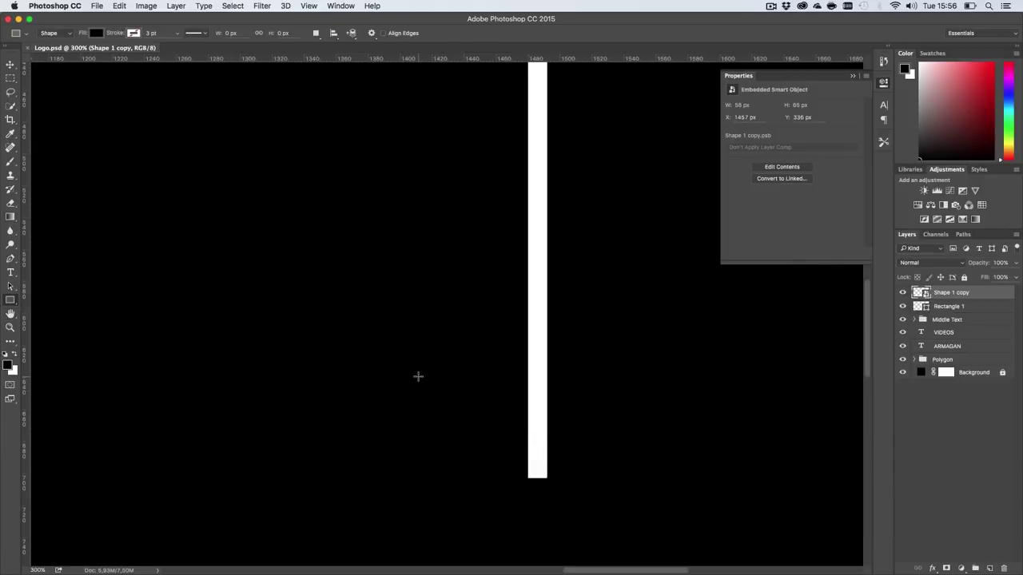
left_click_drag(473, 477, 453, 360)
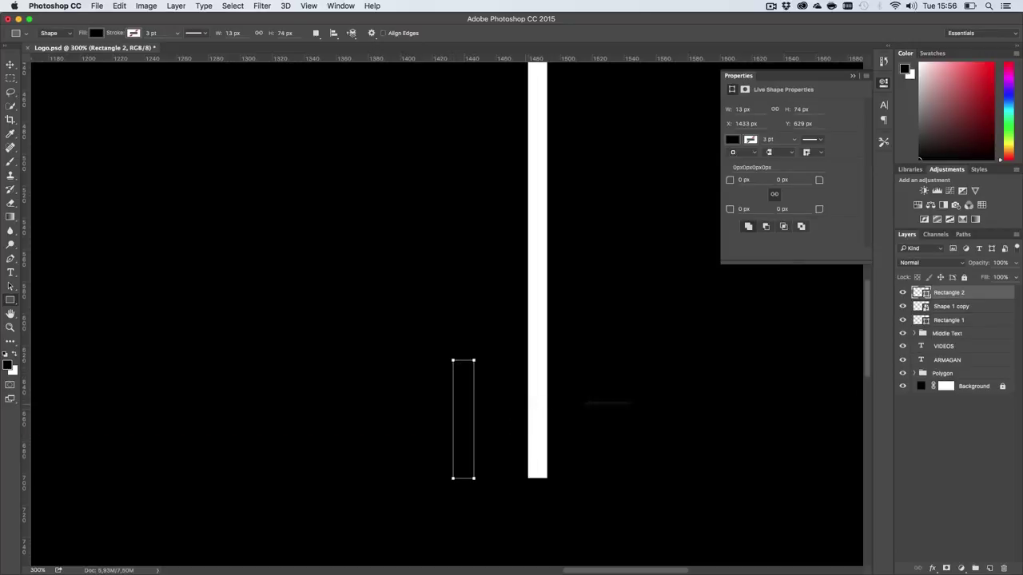
double_click(921, 292)
left_click_drag(423, 300, 384, 254)
left_click(671, 256)
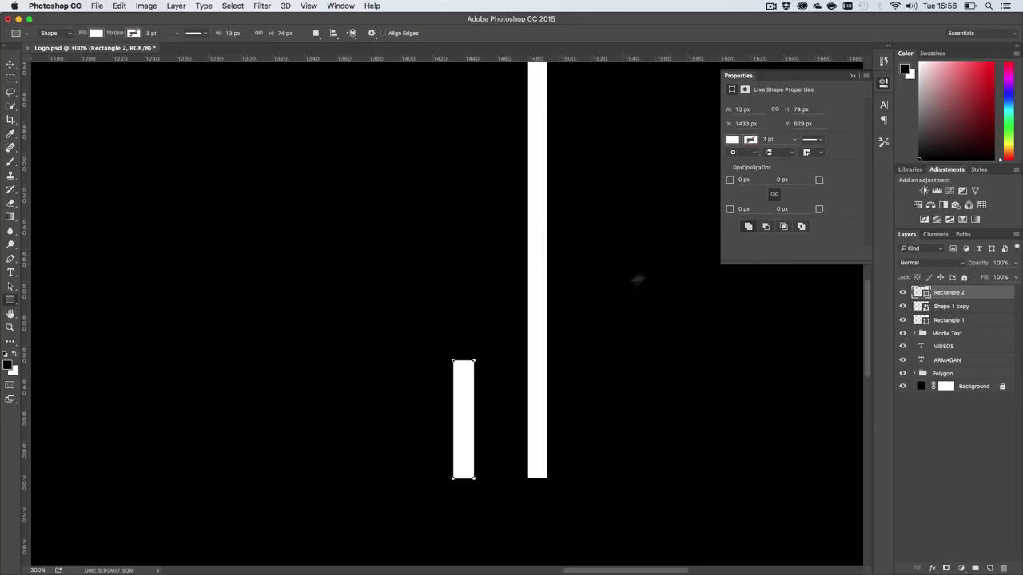
Step: Try the small rectangle rotated 45° and attached to the left side of the shaft, and undo the changes
key("super+t")
left_click_drag(599, 324, 618, 430)
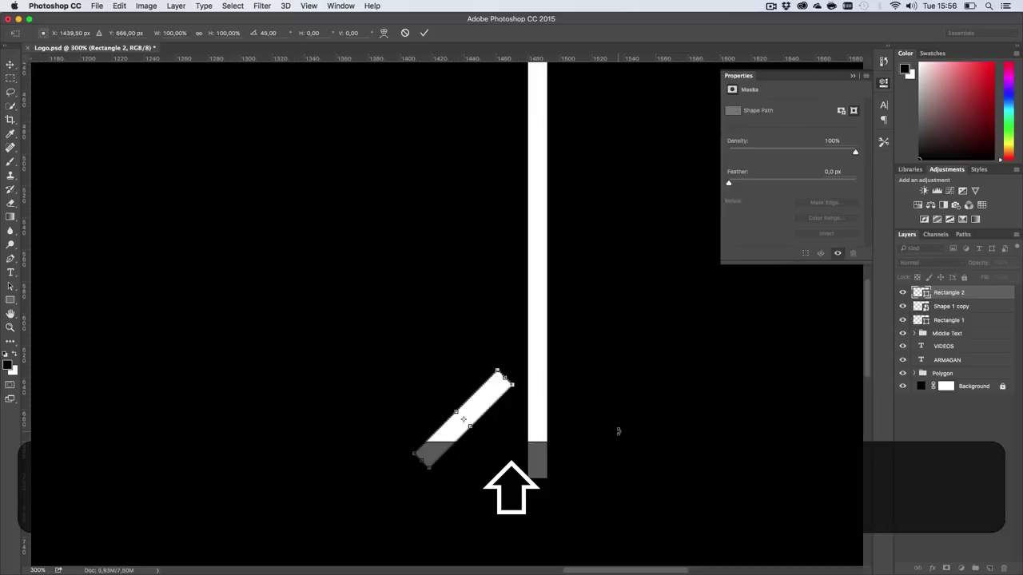
key("Return")
left_click(588, 201)
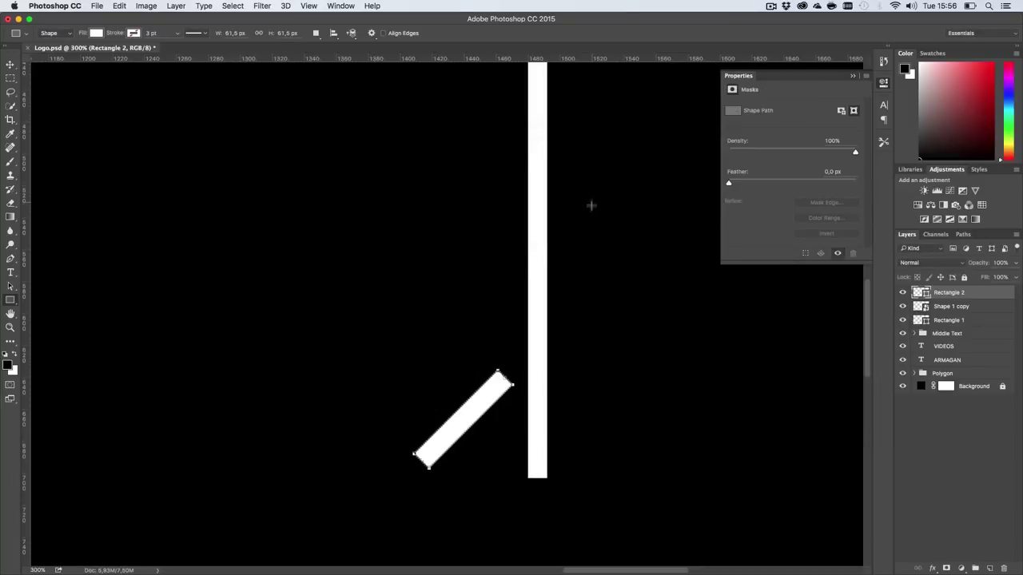
key("v")
left_click_drag(540, 352, 556, 333)
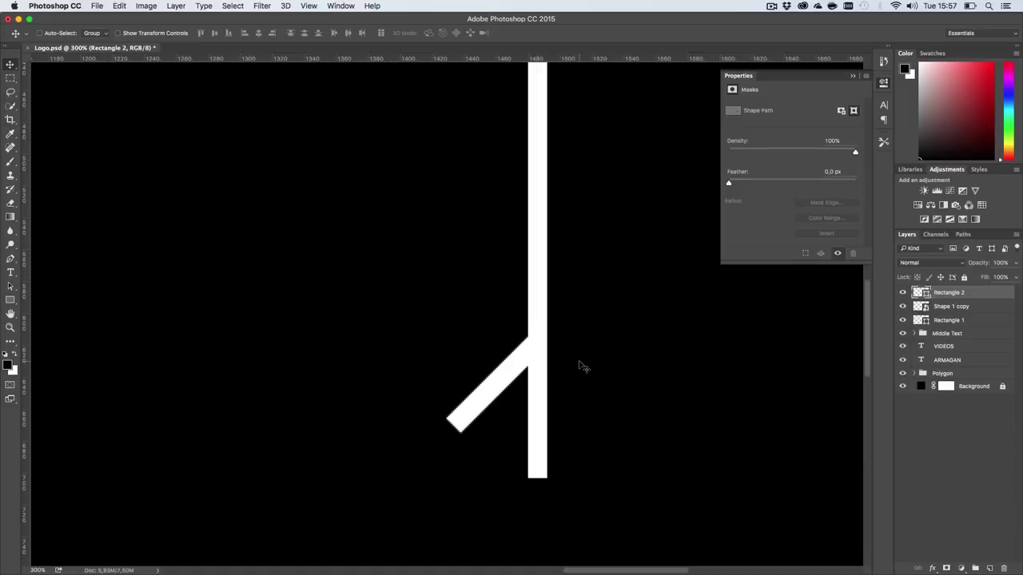
key("alt+super+z")
key("alt+super+z")
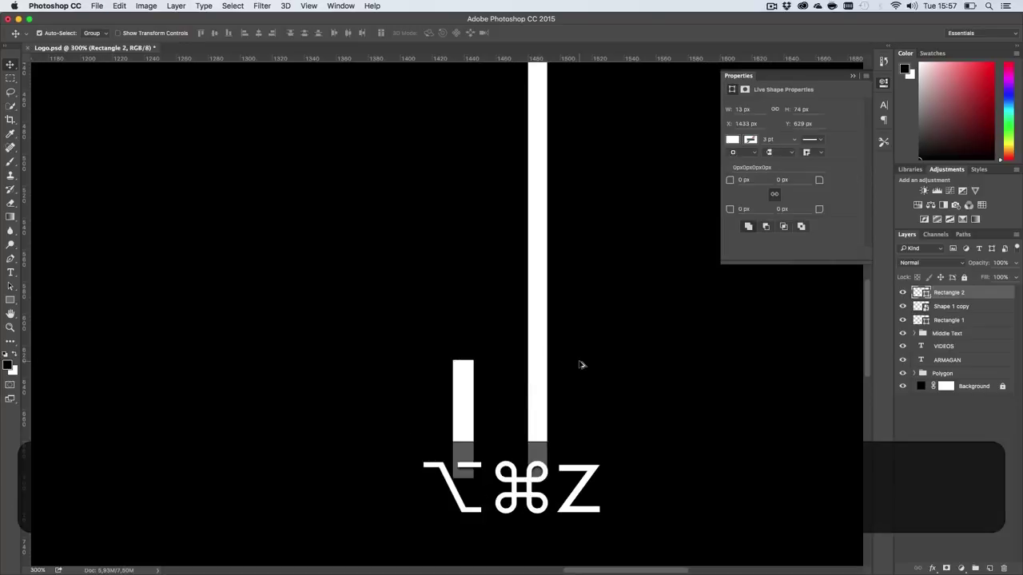
Step: Make the small upright rectangle beside the shaft slightly wider and taller
key("alt+super+t")
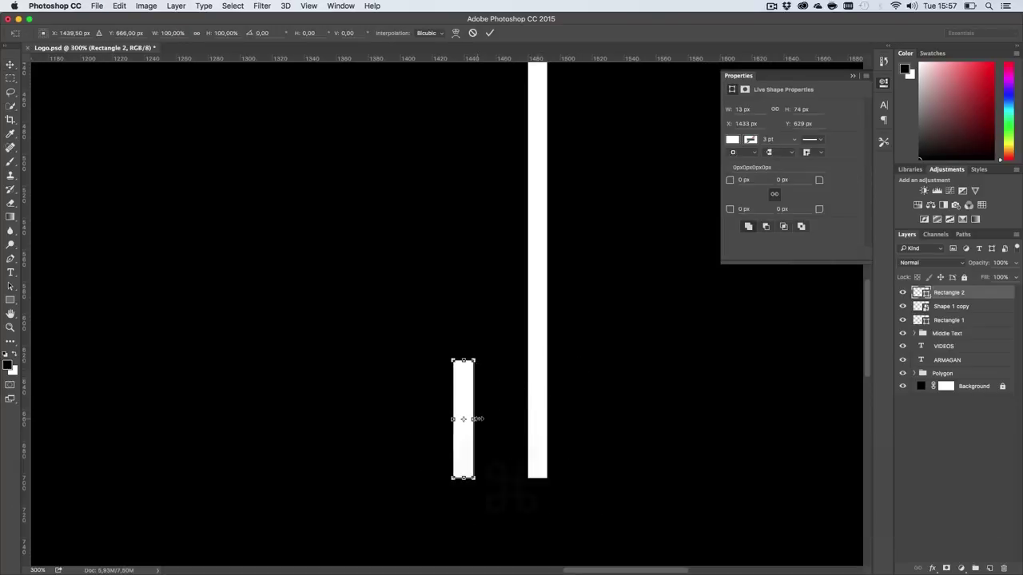
left_click_drag(477, 419, 481, 418)
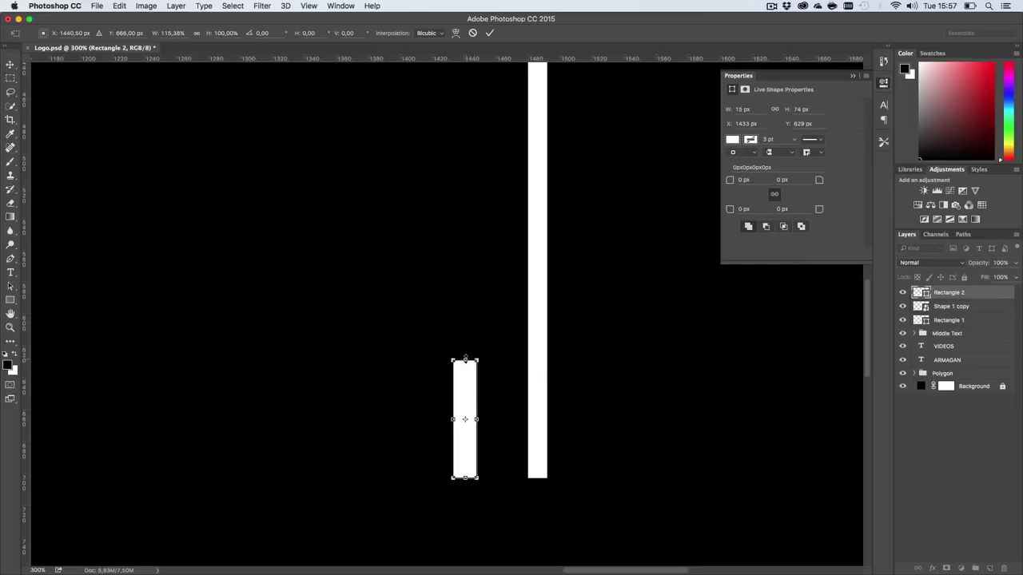
left_click_drag(465, 359, 465, 351)
mouse_move(480, 412)
left_mouse_down()
mouse_move(488, 413)
mouse_move(477, 413)
left_mouse_up()
key("Return")
Step: Rotate the small rectangle 45° and move its upper end against the left side of the shaft near the bottom
key("super+t")
left_click_drag(514, 374, 516, 411)
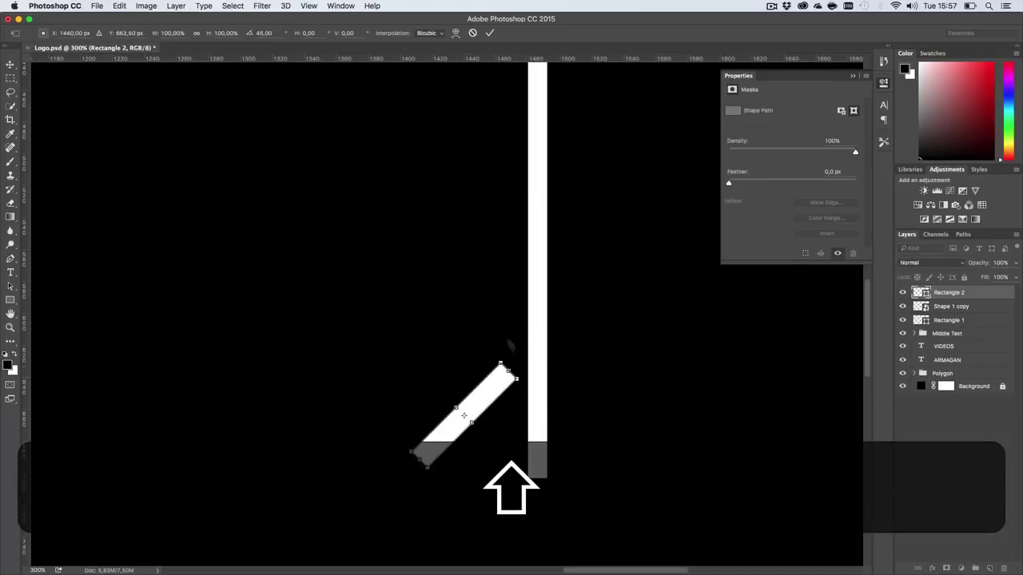
key("Return")
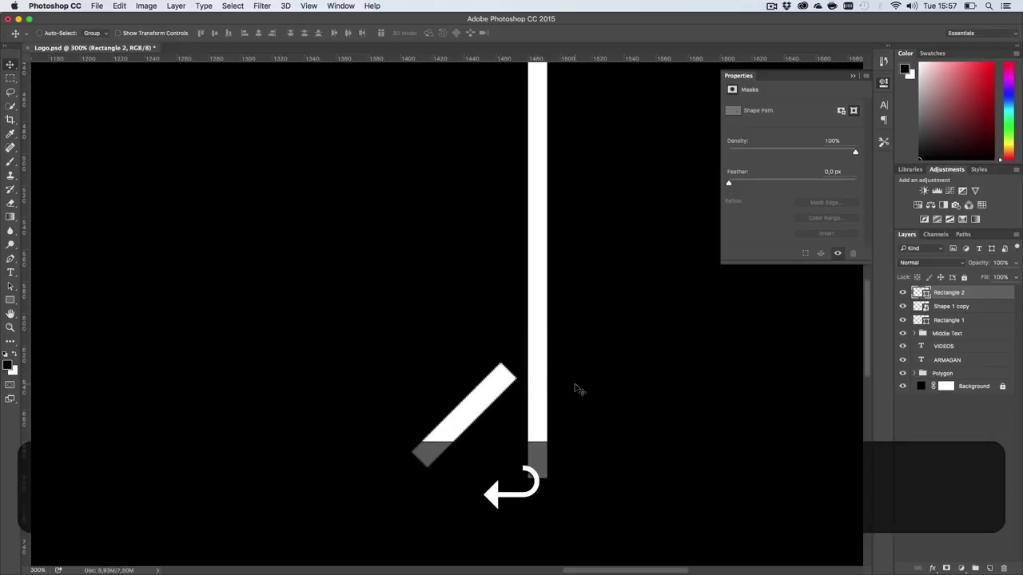
key("v")
left_click_drag(519, 375, 543, 354)
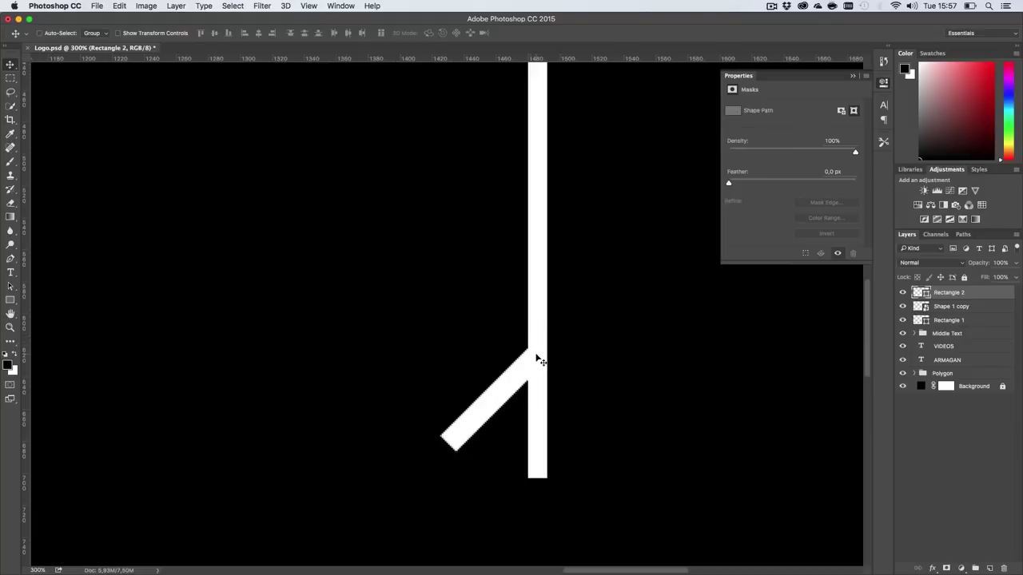
Step: Duplicate the slanted bar to the right of the shaft and flip the copy horizontally
left_click_drag(505, 387, 615, 387)
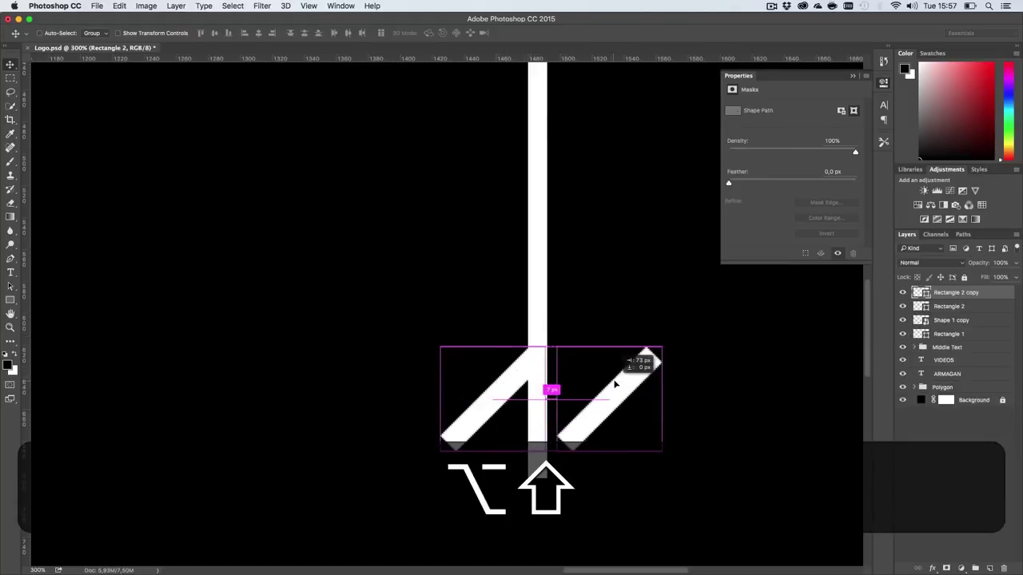
key("alt+shift+super+t")
right_click(621, 377)
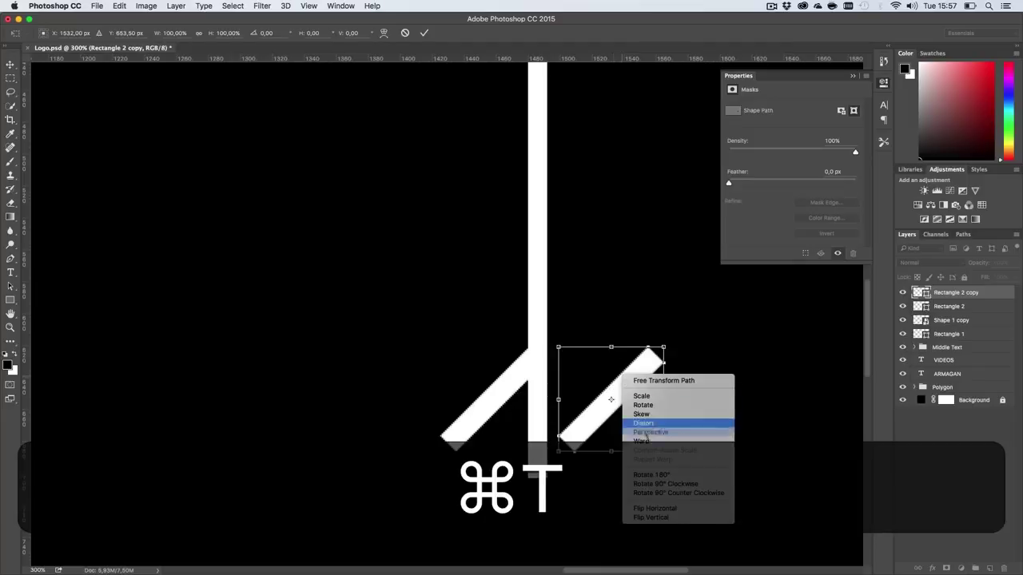
left_click(656, 509)
key("Return")
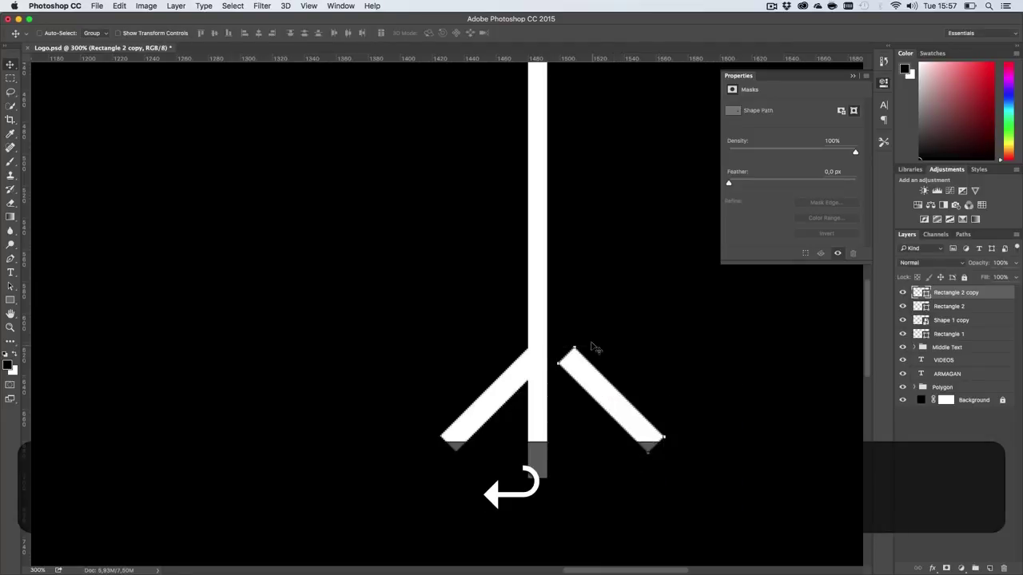
Step: Move the flipped bar against the shaft's right side so it mirrors the left bar
key("v")
left_click_drag(604, 366, 570, 363)
key("Right")
key("Right")
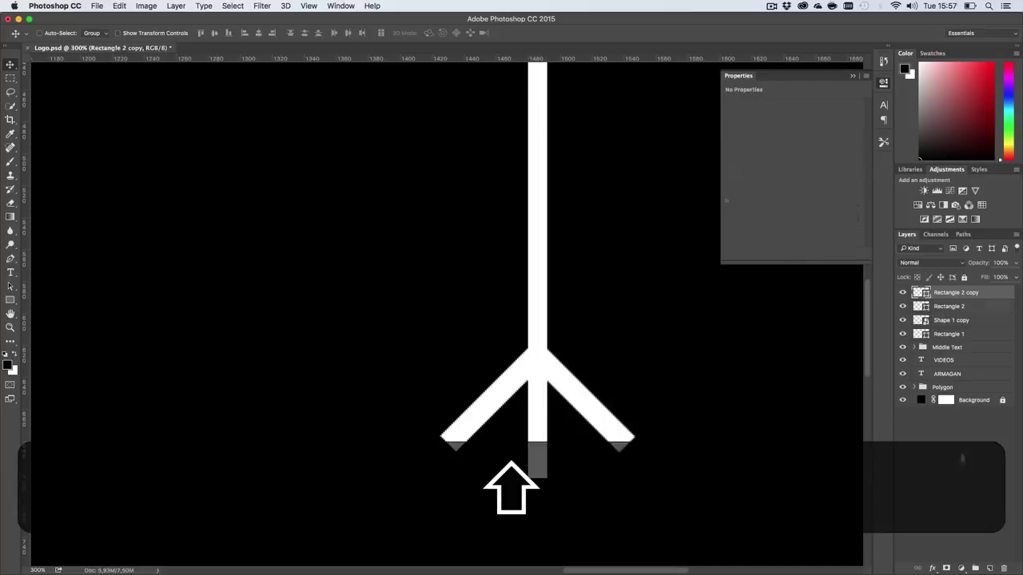
Step: Group the two slanted bars and stack two copies of the group above it to form three evenly spaced feather pairs
left_click(948, 306, "shift")
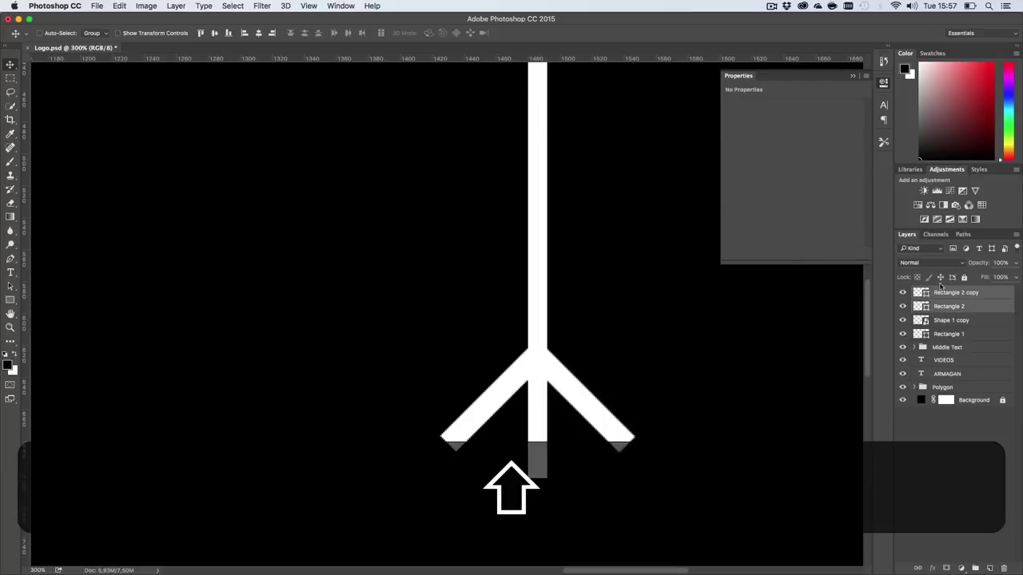
left_click(975, 568)
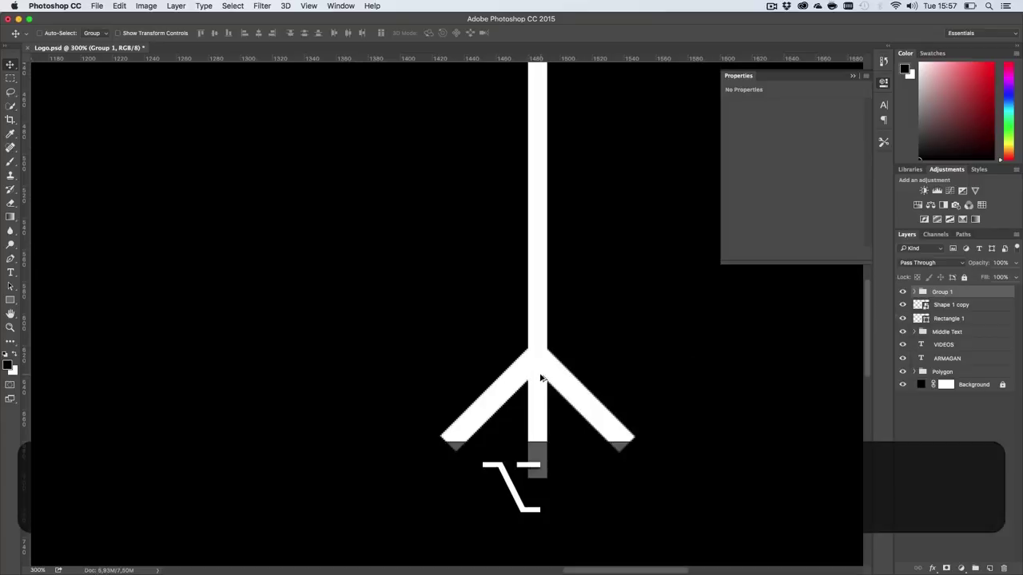
left_click_drag(542, 375, 547, 259)
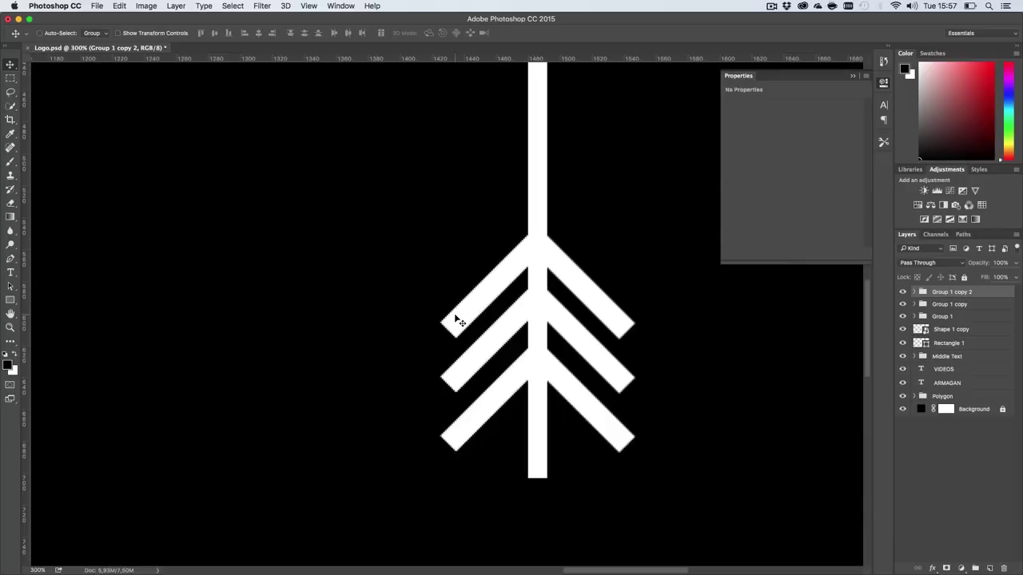
key("Up")
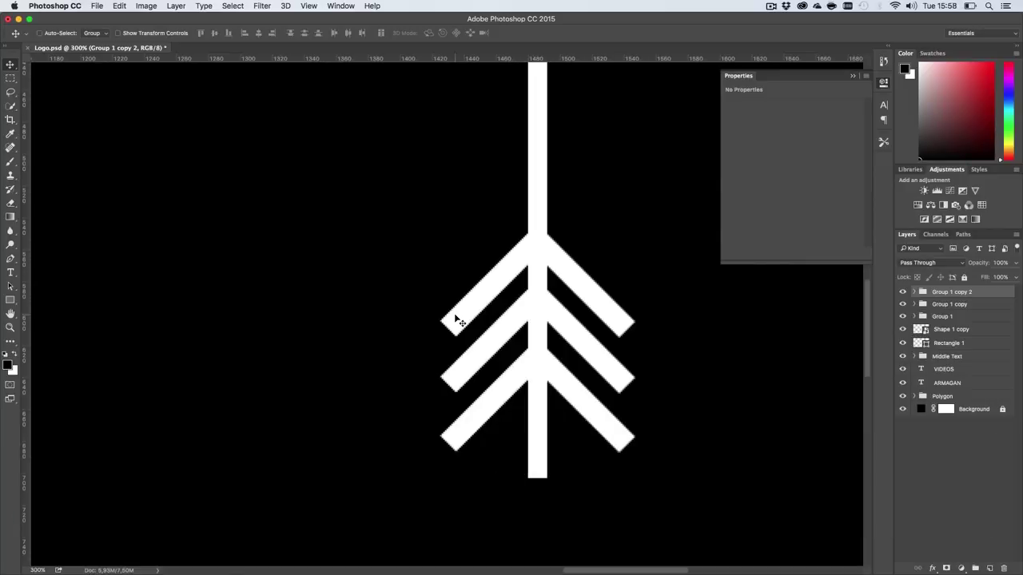
key("Up")
key("ctrl+1")
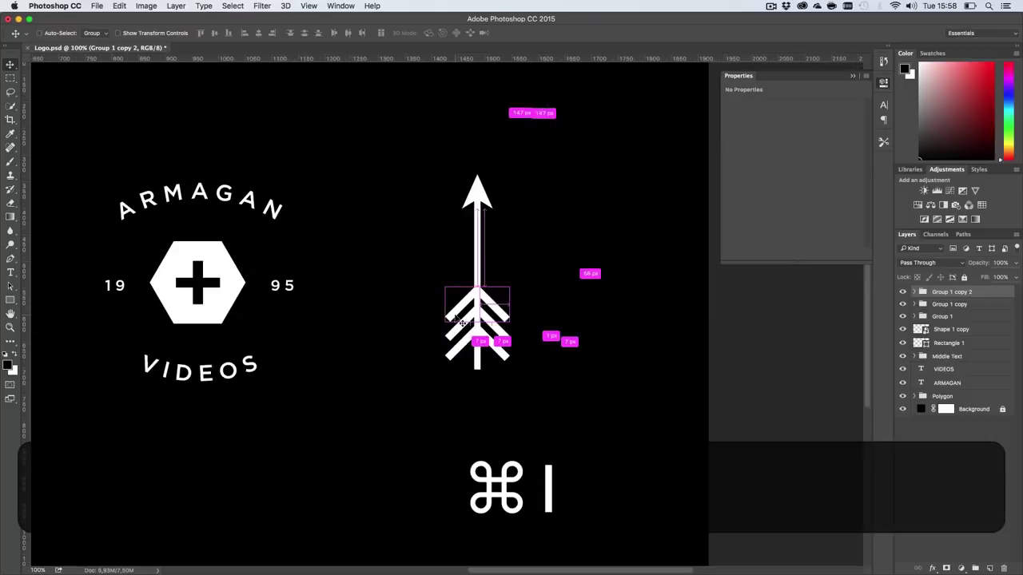
key("h")
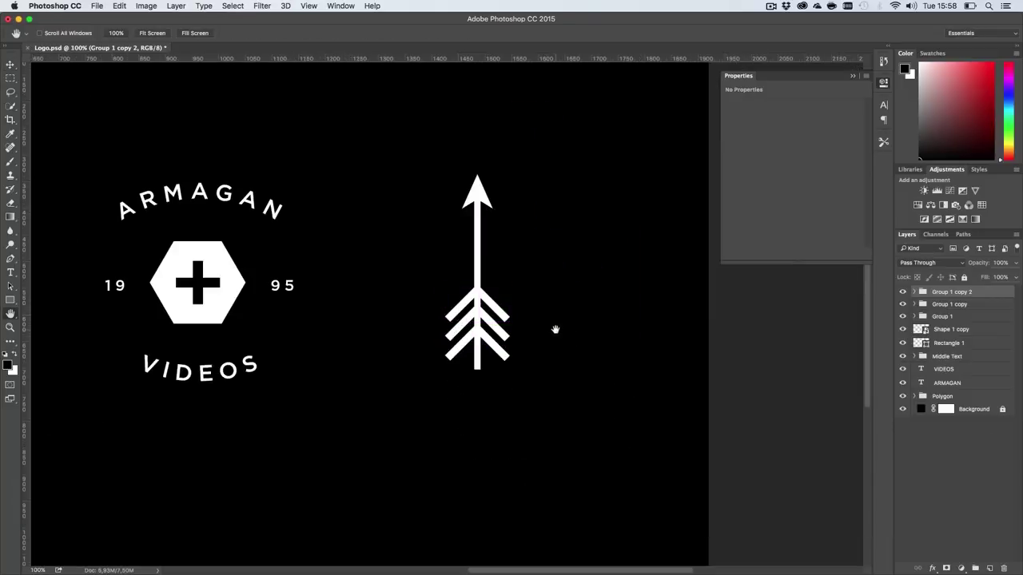
Step: Scale the three feather pair groups down together around their centre at the arrow's lower end
left_click(943, 316, "shift")
key("ctrl+shift+t")
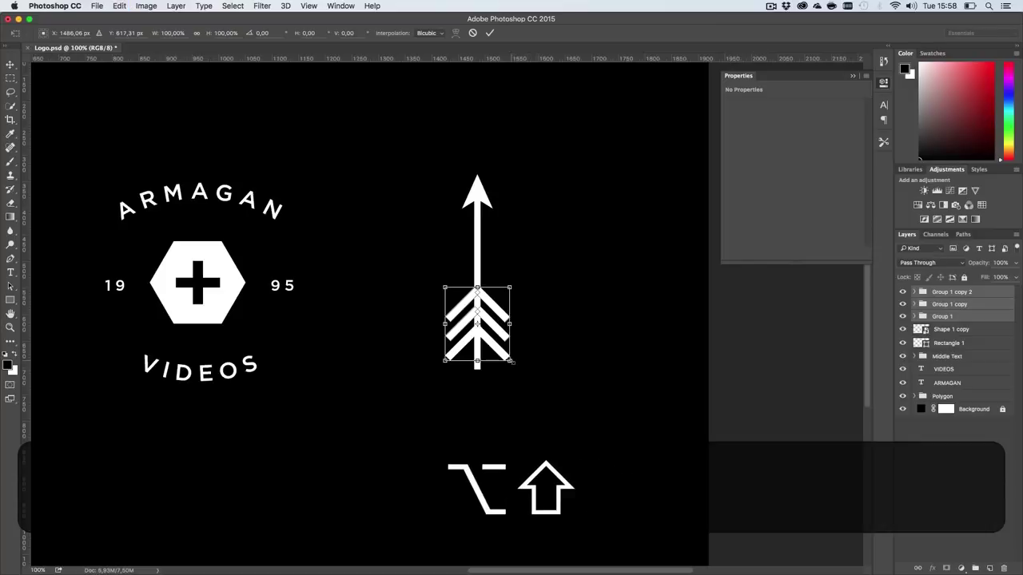
mouse_move(510, 361)
left_mouse_down()
mouse_move(495, 346)
mouse_move(498, 334)
mouse_move(504, 344)
left_mouse_up()
key("Return")
key("v")
Step: Put the three feather pair groups into one parent group
key("z")
left_click(488, 353)
left_click(486, 352)
left_click(476, 347)
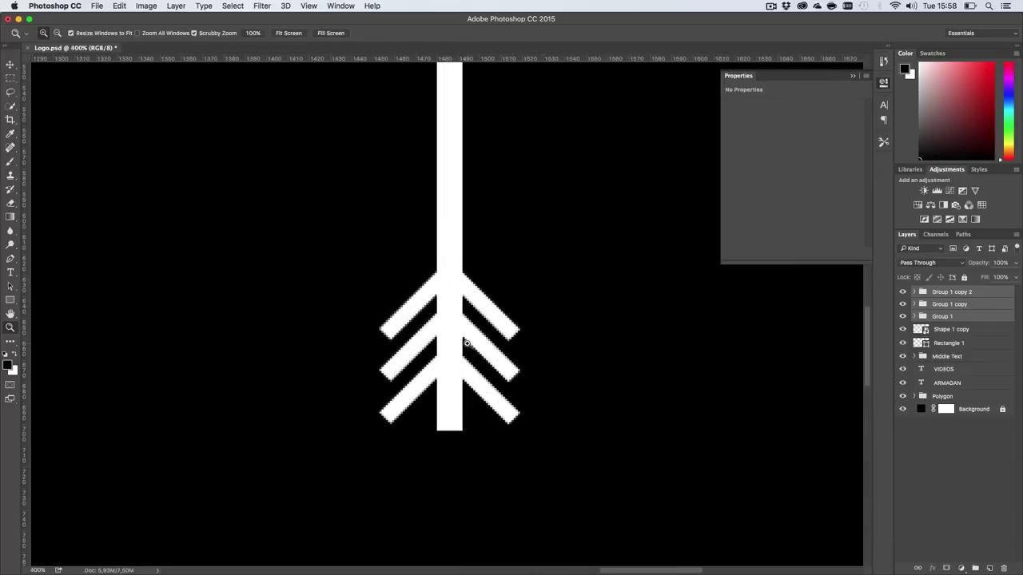
left_click(470, 347)
key("h")
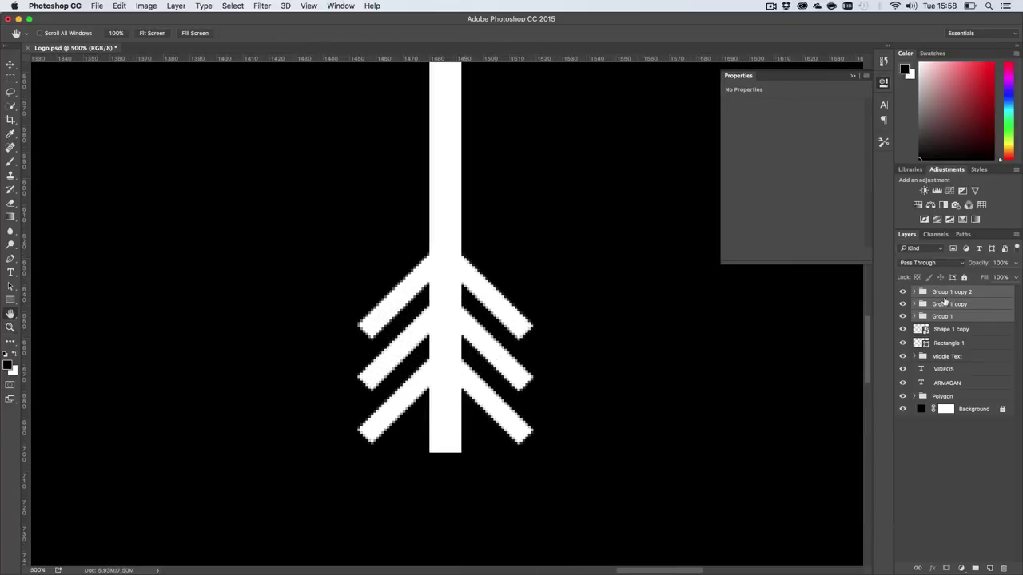
left_click(975, 569, "shift")
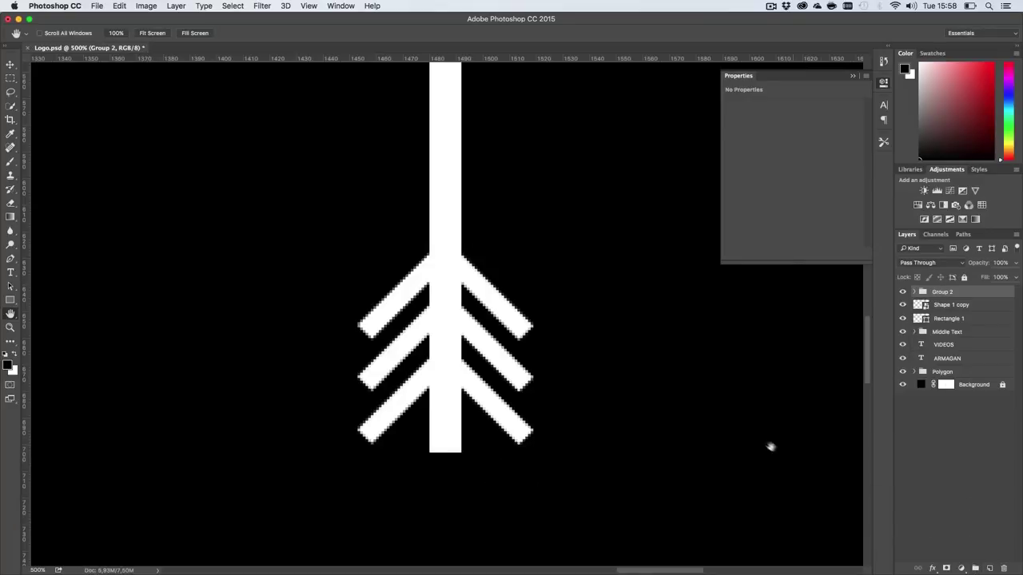
Step: Marquee-select the outer feather tips on both sides, add a layer mask to the feather group, and invert it to trim the tips vertically
key("m")
left_click_drag(640, 508, 517, 219)
left_click_drag(277, 217, 373, 493)
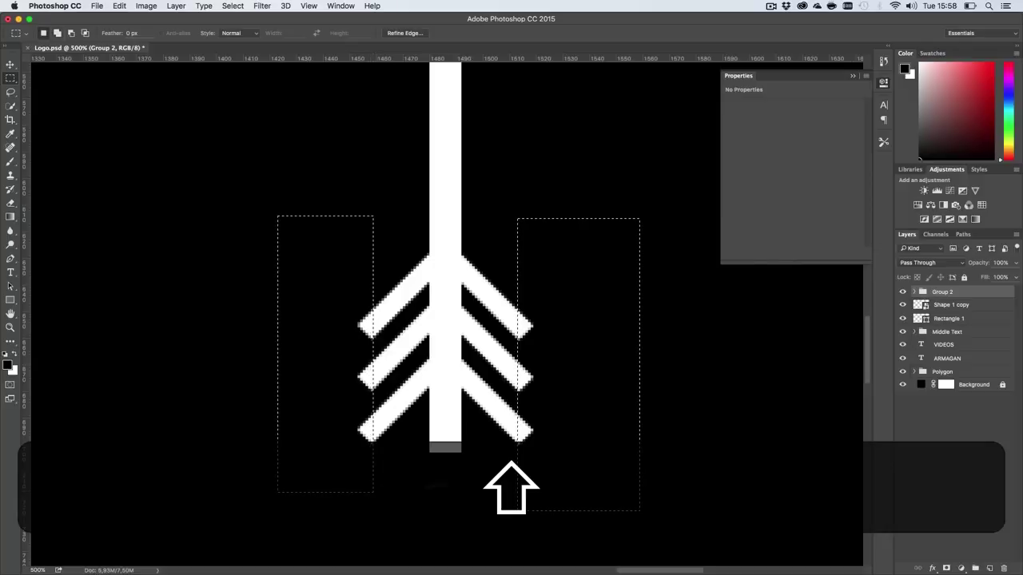
left_click(946, 568, "alt")
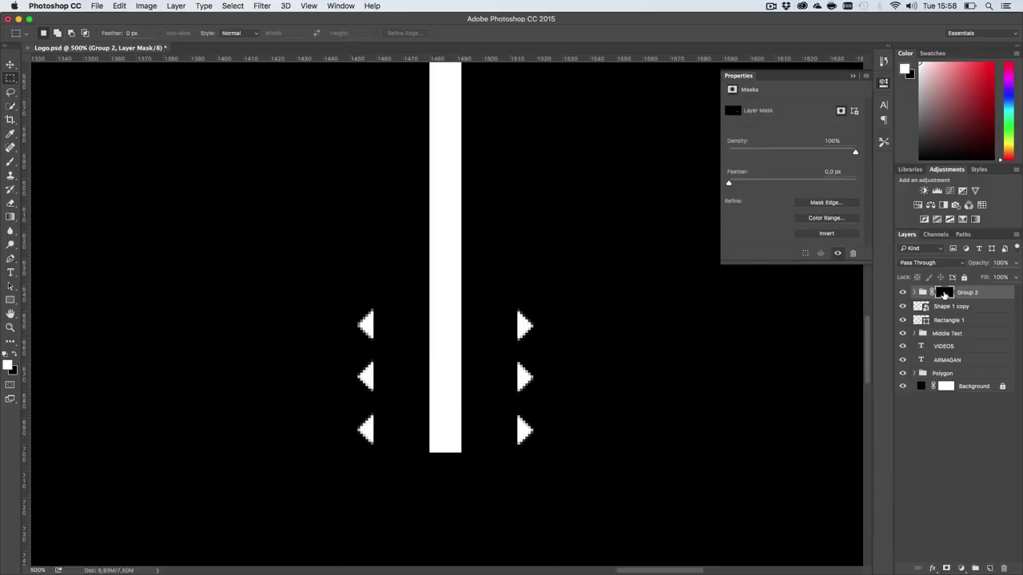
left_click(828, 234)
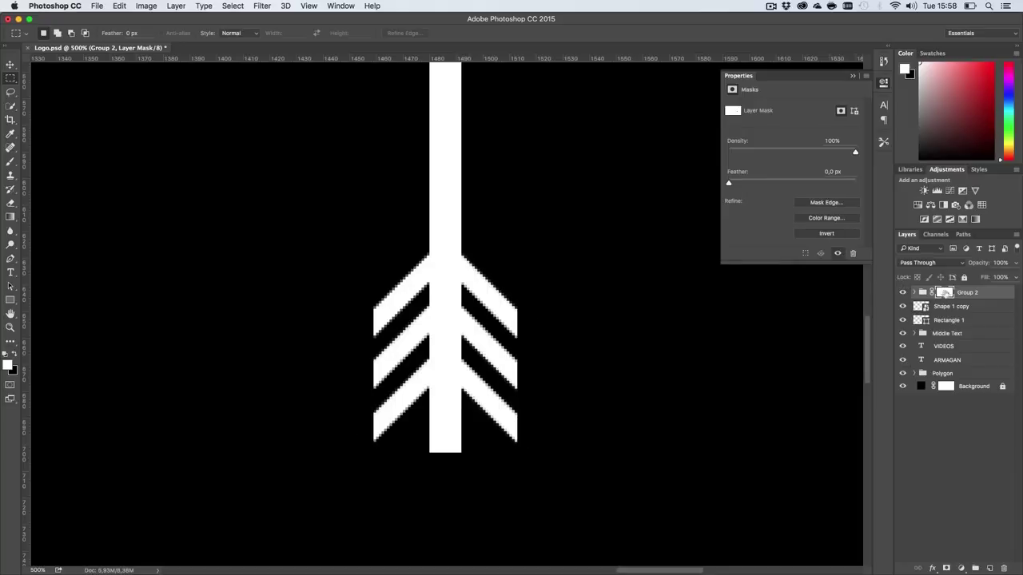
key("super+1")
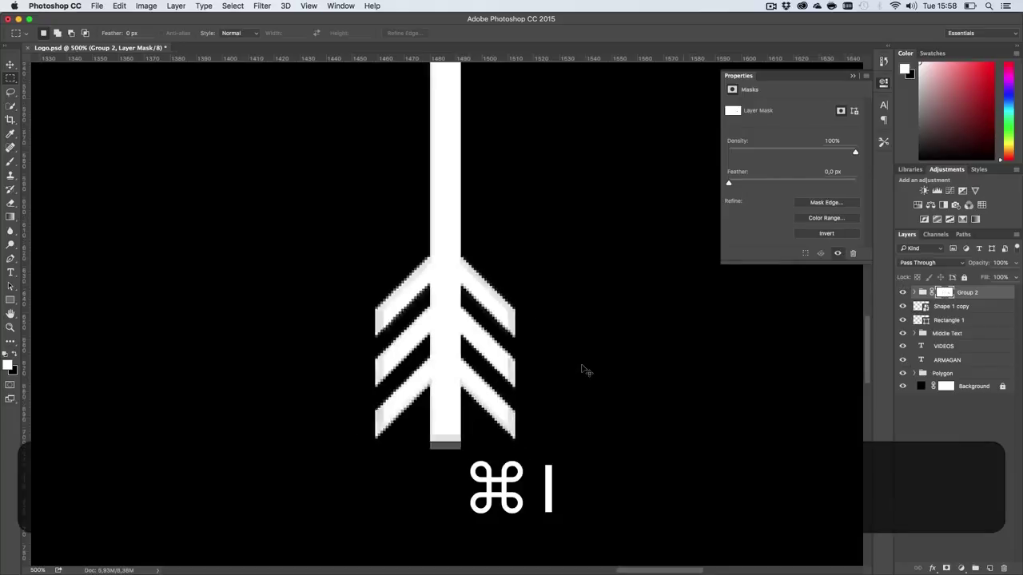
Step: Select the three feather pair groups inside the masked group and nudge them down toward the shaft's lower end
key("h")
left_click_drag(515, 335, 617, 373)
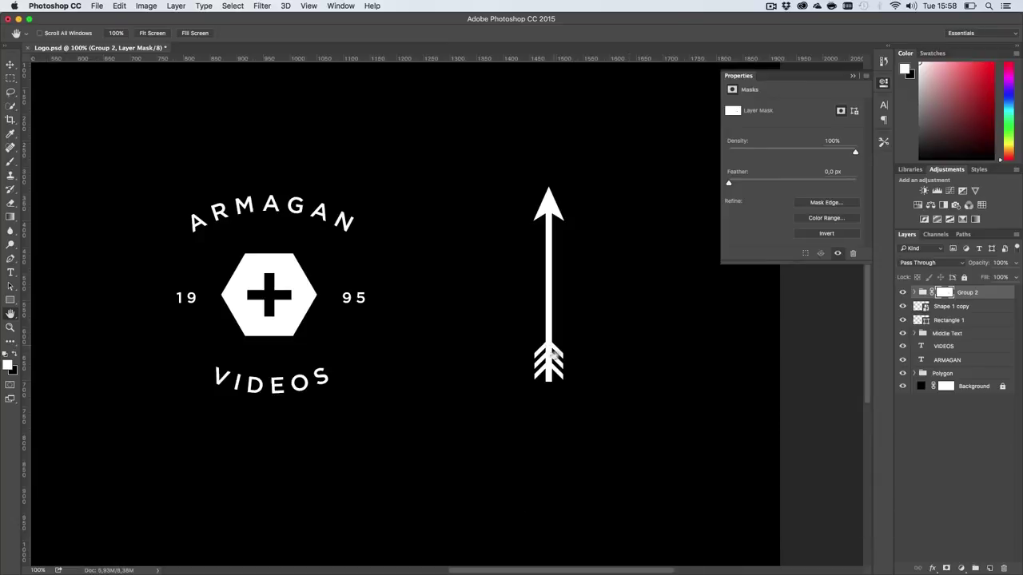
left_click(913, 292)
left_click(907, 306)
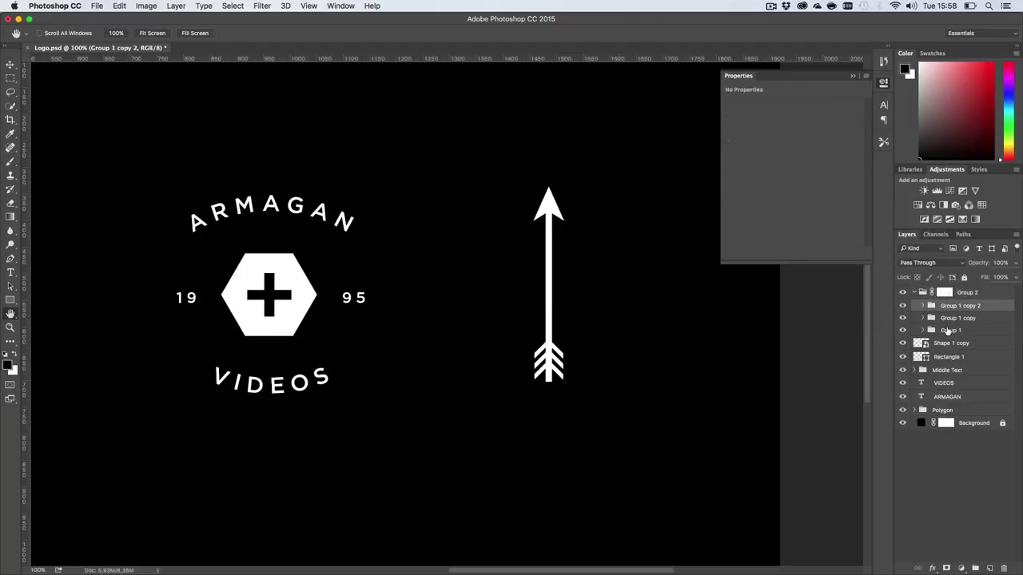
left_click(948, 331, "shift")
key("shift+v")
key("shift+Down")
key("shift+Down")
key("shift+Down")
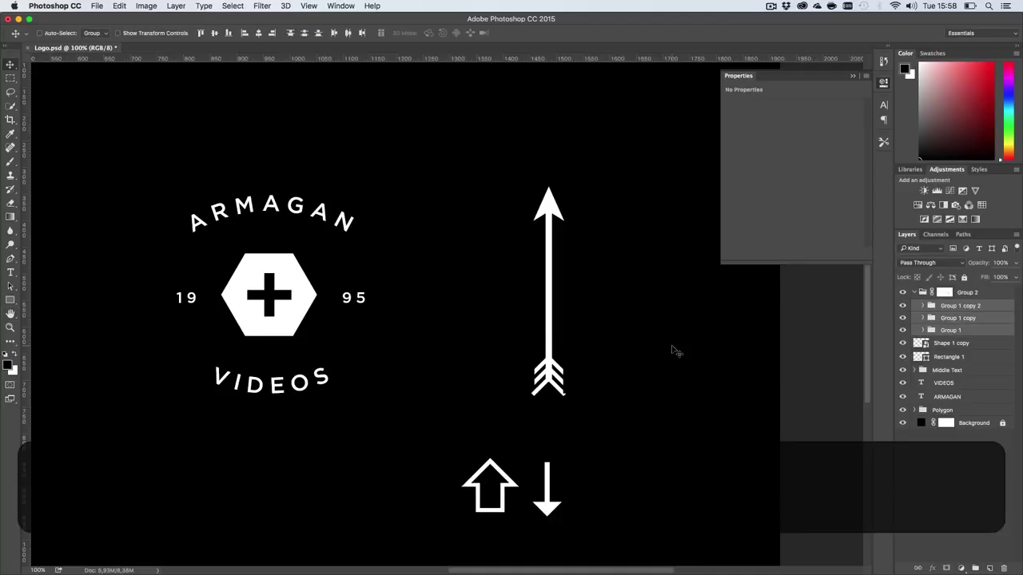
Step: Move the three fletching chevron groups further down, below the lower end of the arrow shaft
key("shift+Down")
key("shift+Down")
key("shift+Down")
Step: Stretch the shaft rectangle downward to a height of 401 px so that it runs through the chevrons
left_click(908, 356)
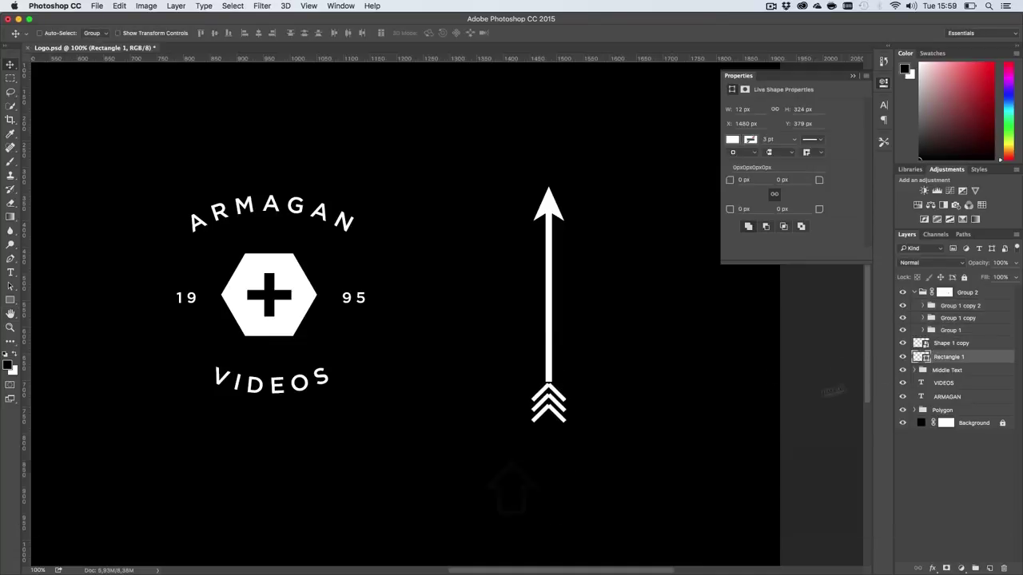
key("super+t")
left_click_drag(548, 381, 548, 423)
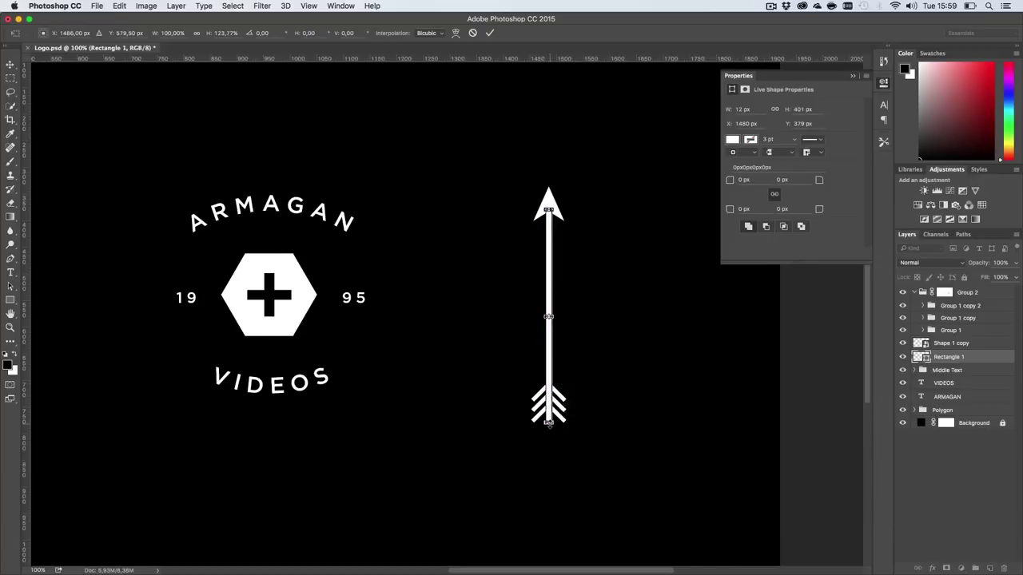
key("Return")
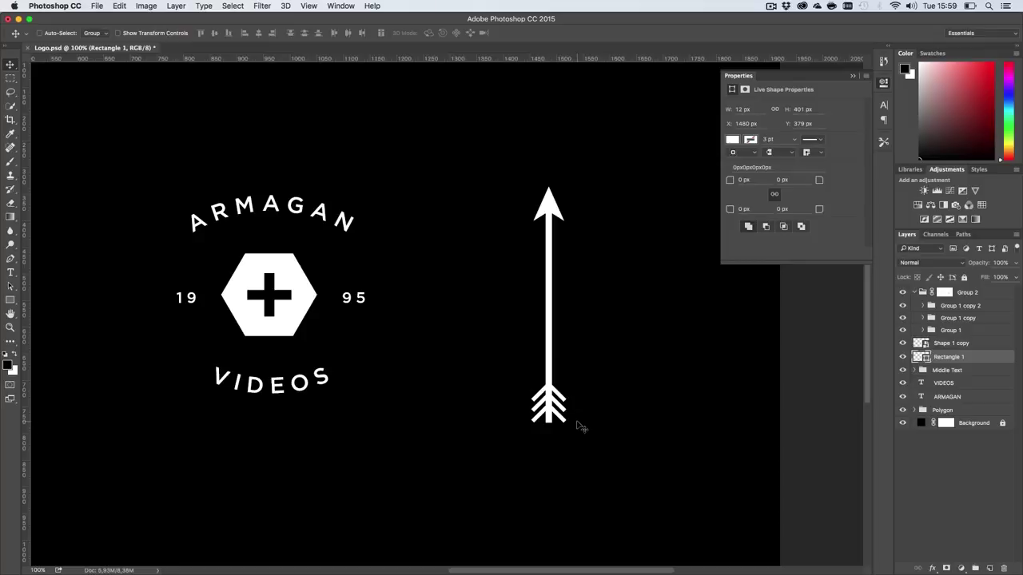
key("shift+Down")
key("Up")
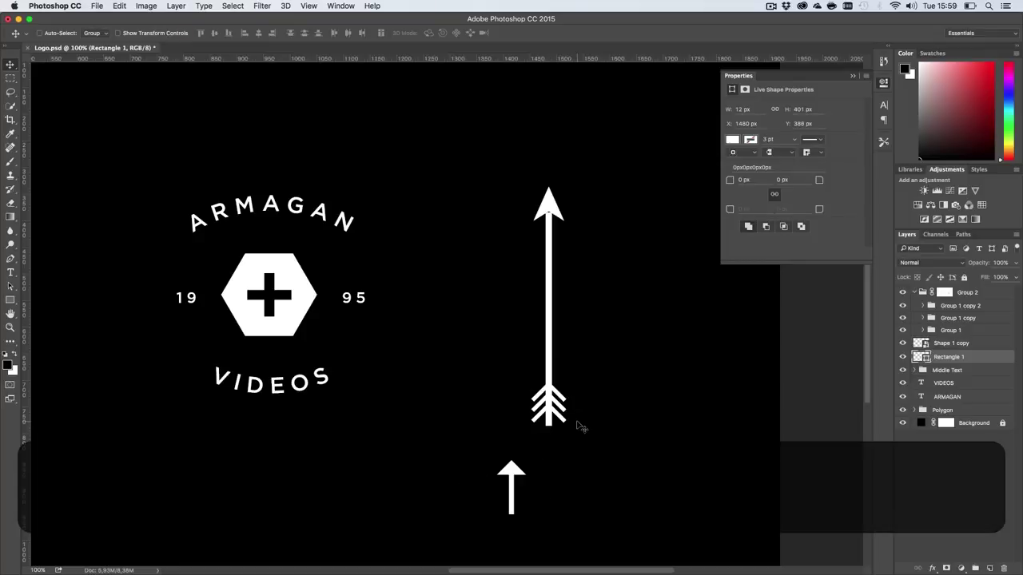
key("super+z")
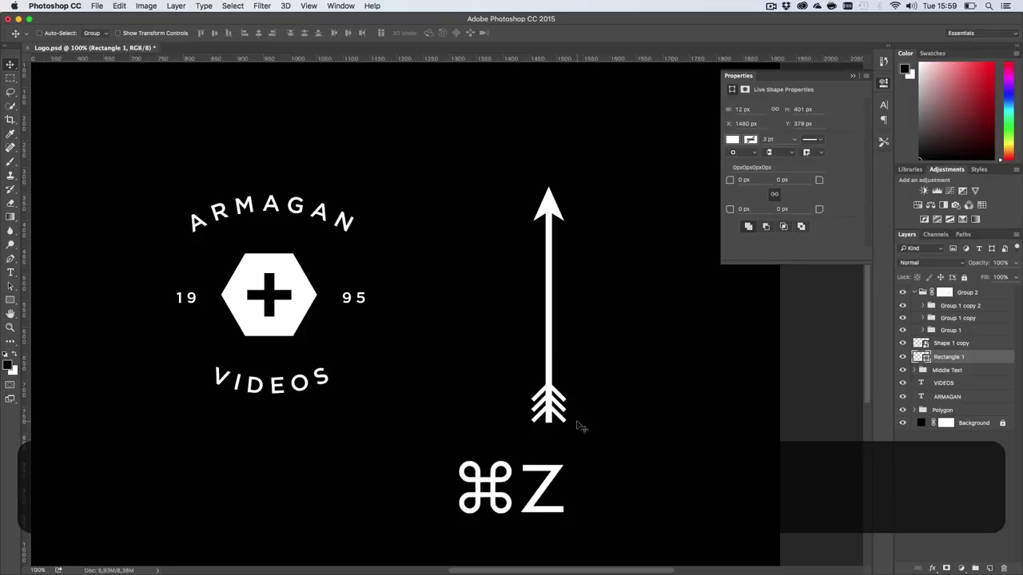
key("h")
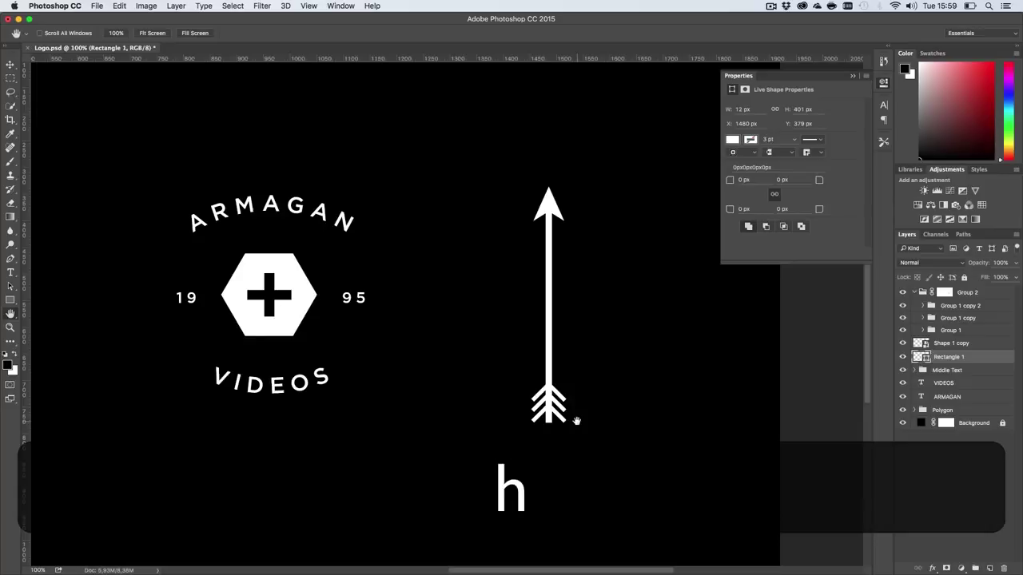
Step: Nudge the masked chevron group, Group 2, a few pixels upward along the shaft
left_click(988, 296)
key("v")
key("Up")
key("Up")
key("Up")
key("Up")
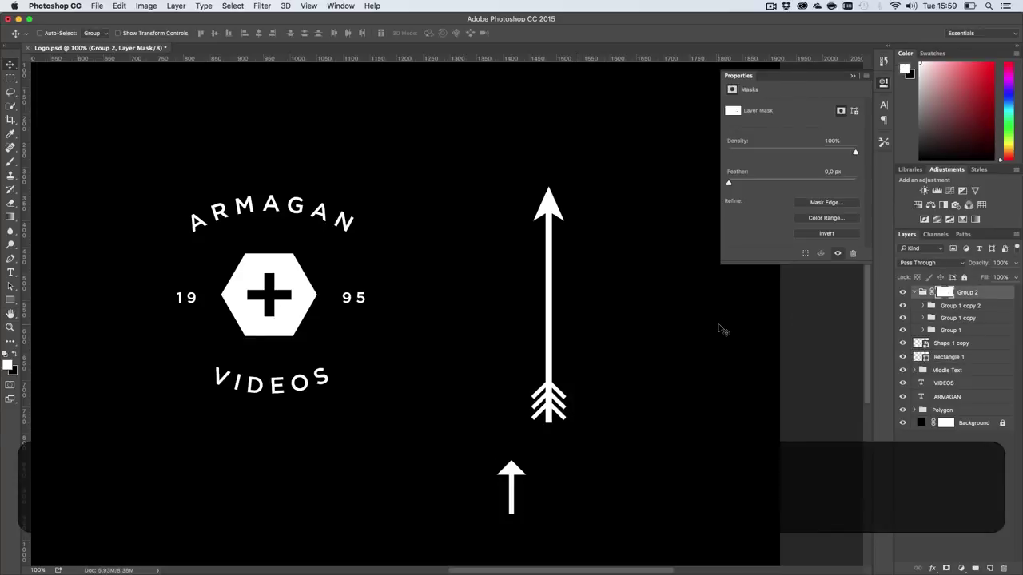
Step: Group the chevron group, arrowhead and shaft layers together and name the new group Arrow
left_click(957, 356, "shift")
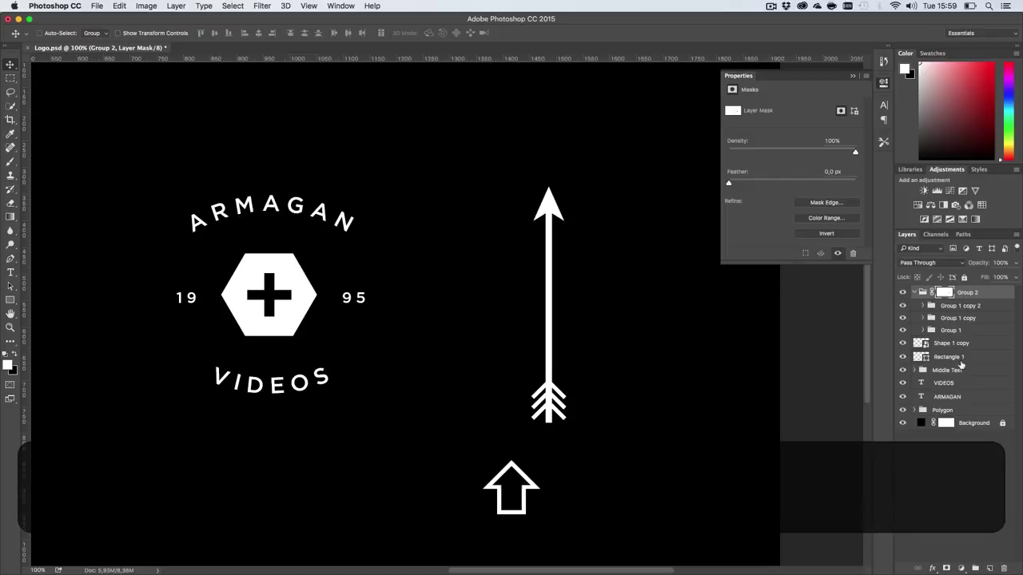
left_click(975, 567)
type("Arrow")
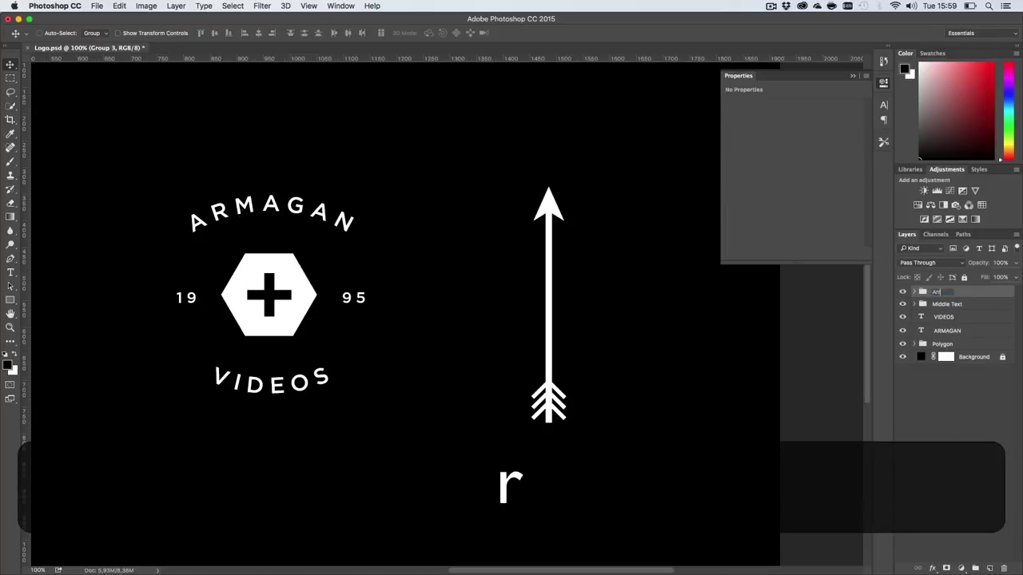
key("Return")
Step: Save the document and move the Arrow group about 155 px to the right
key("super+s")
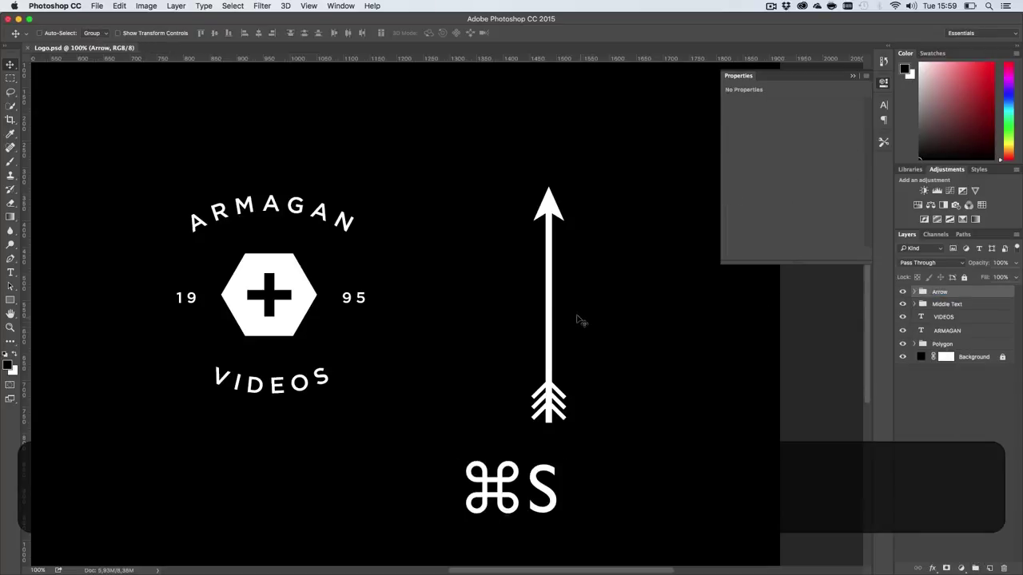
left_click_drag(557, 299, 638, 303)
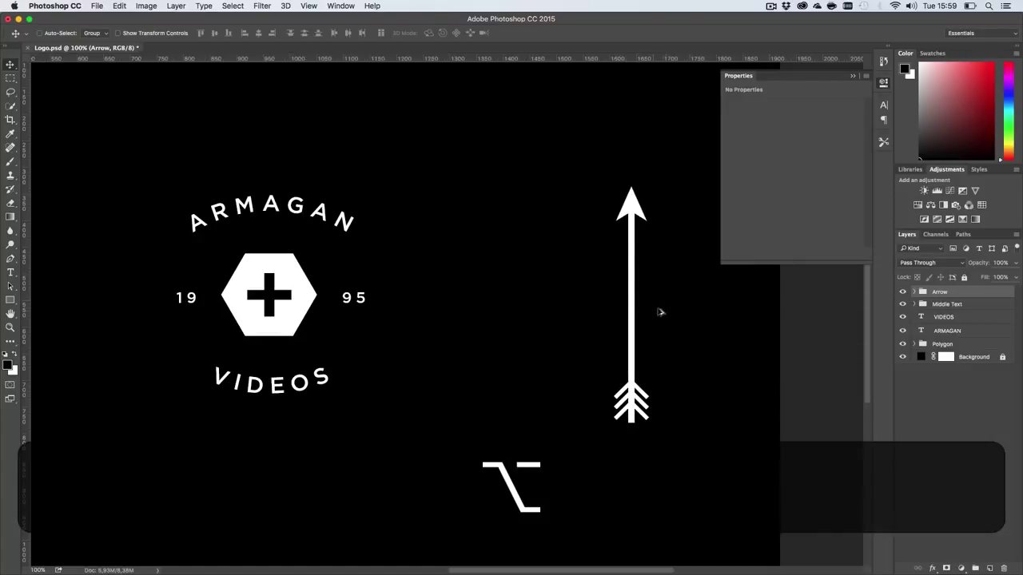
Step: Duplicate the arrow between the badge and the original, and rotate the copy about -54°
left_click_drag(657, 312, 547, 304)
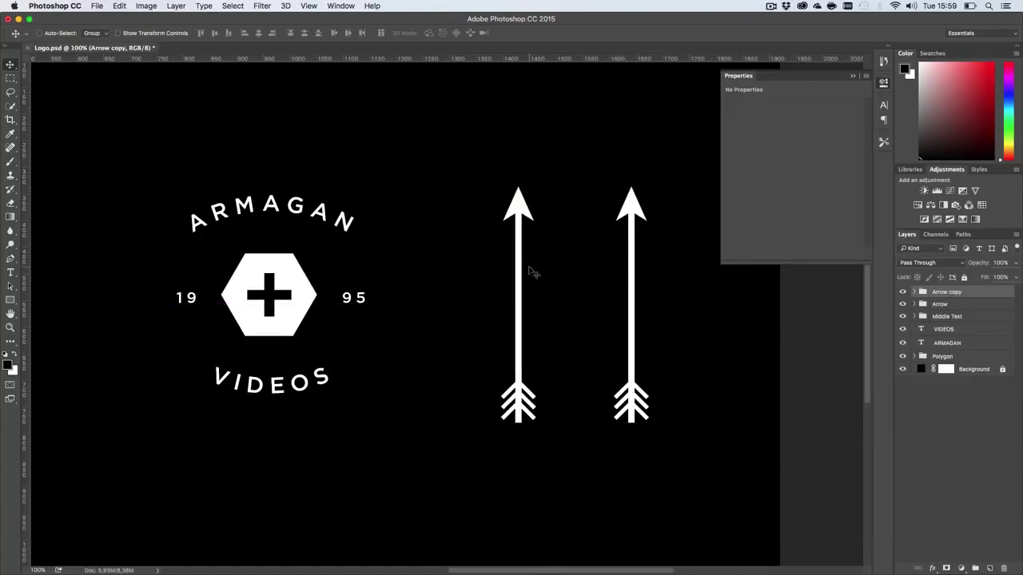
key("super+t")
left_click_drag(612, 301, 562, 327)
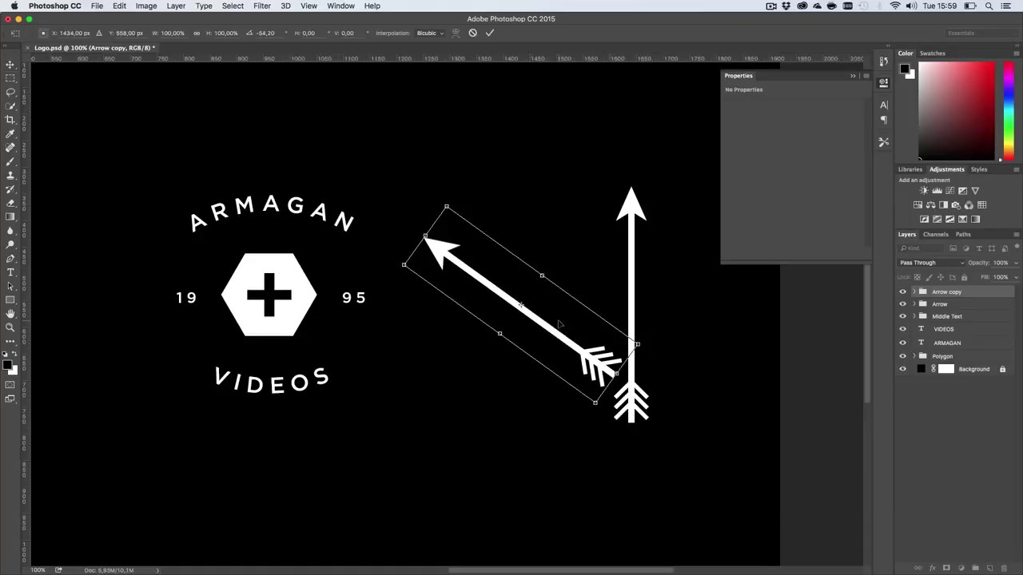
key("Return")
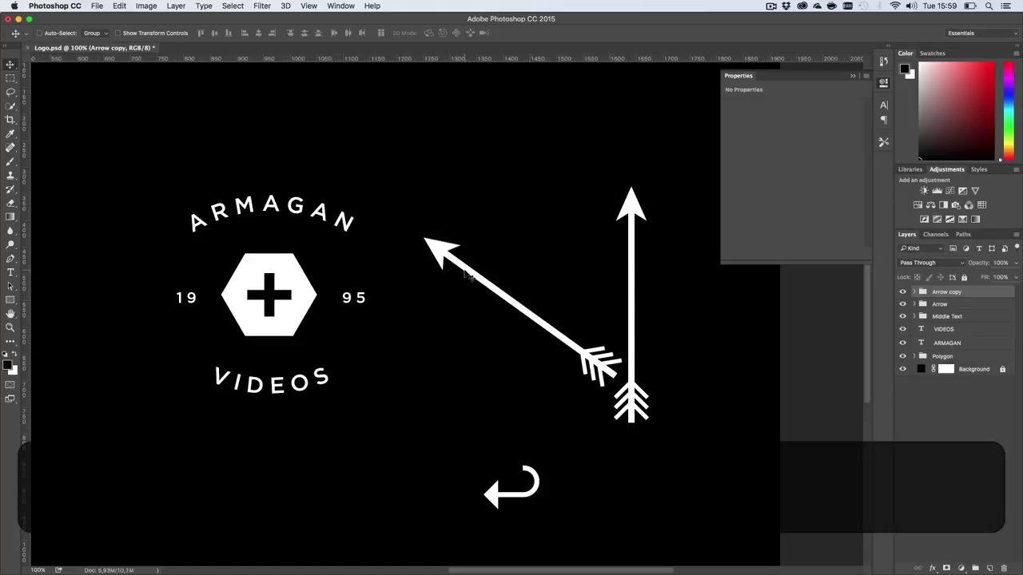
Step: Try rotating the arrow copy about 54° back to upright, undo that rotation and delete the copy
key("super+t")
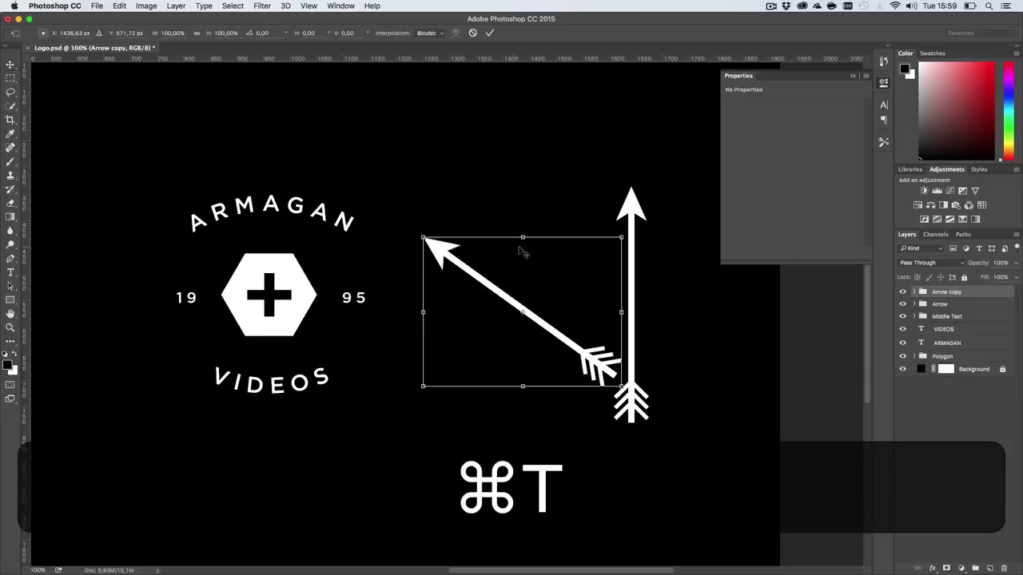
left_click_drag(501, 209, 612, 216)
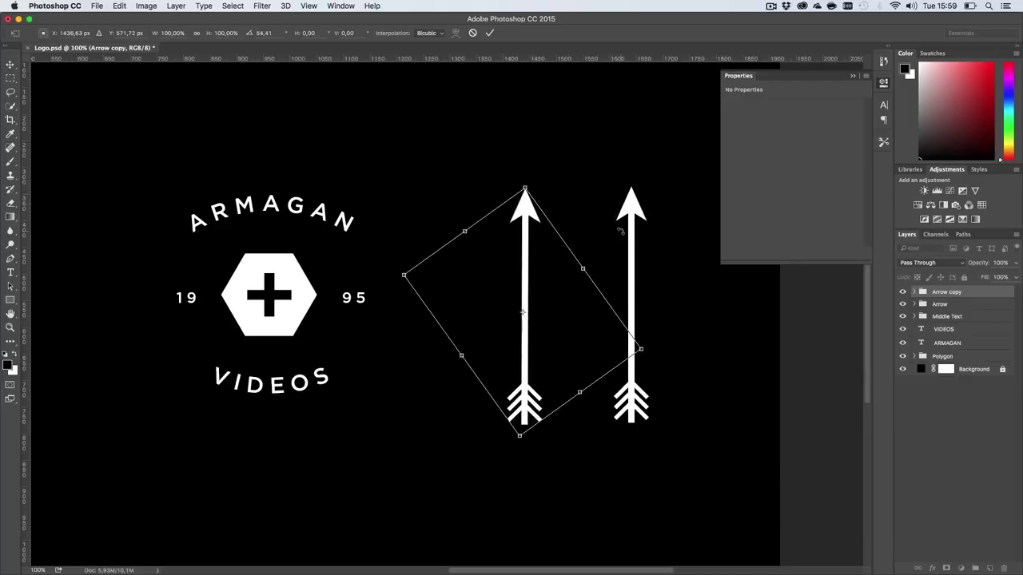
key("Return")
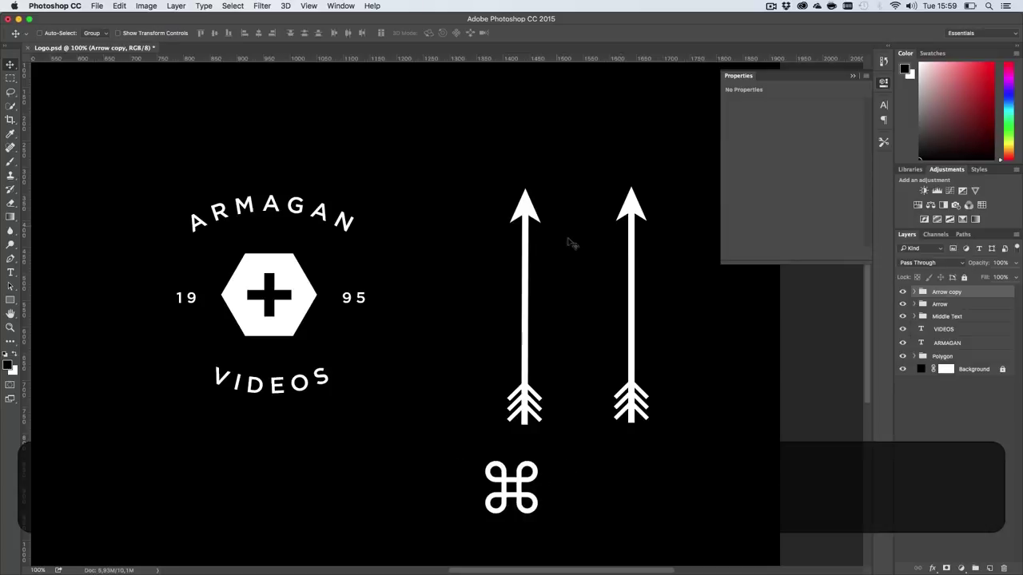
key("super+z")
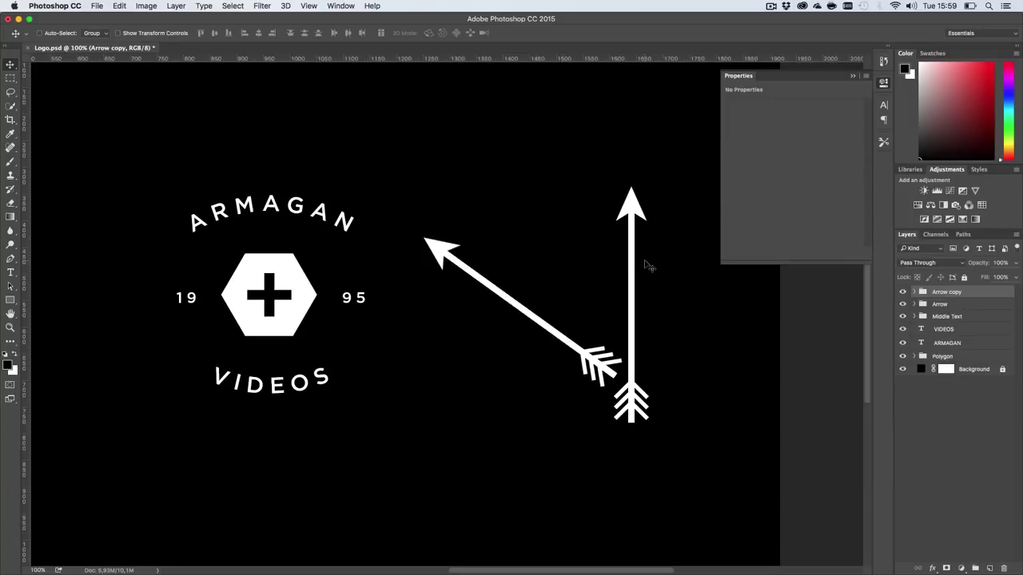
key("BackSpace")
Step: Try a new arrow copy rotated about -63° across the hexagon badge, and delete the copy
left_click_drag(631, 315, 481, 315)
key("shift+super+t")
left_click_drag(562, 322, 527, 228)
mouse_move(511, 308)
left_mouse_down()
mouse_move(318, 302)
mouse_move(317, 319)
mouse_move(498, 318)
mouse_move(497, 296)
left_mouse_up()
left_click_drag(275, 295, 267, 290)
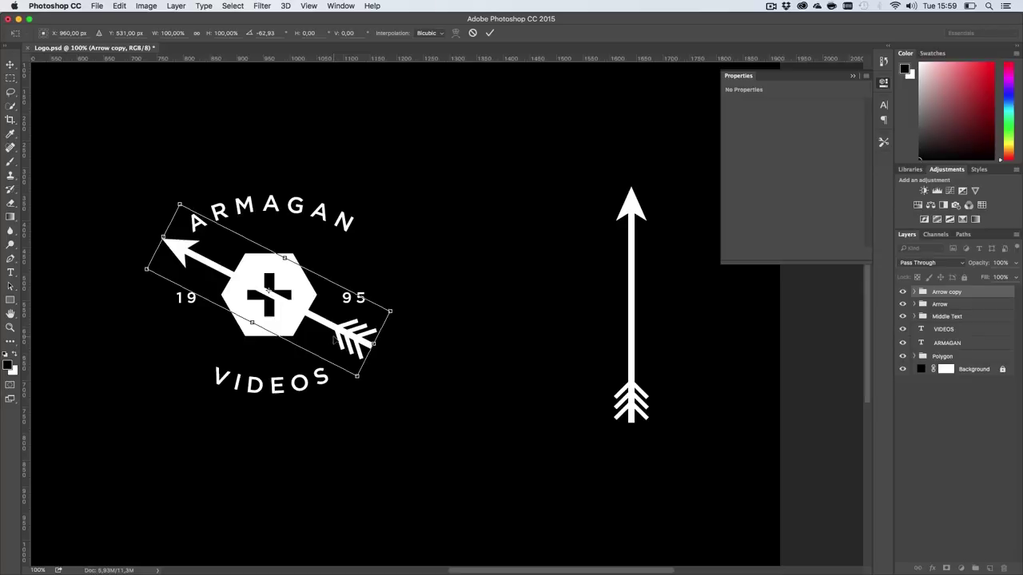
key("Return")
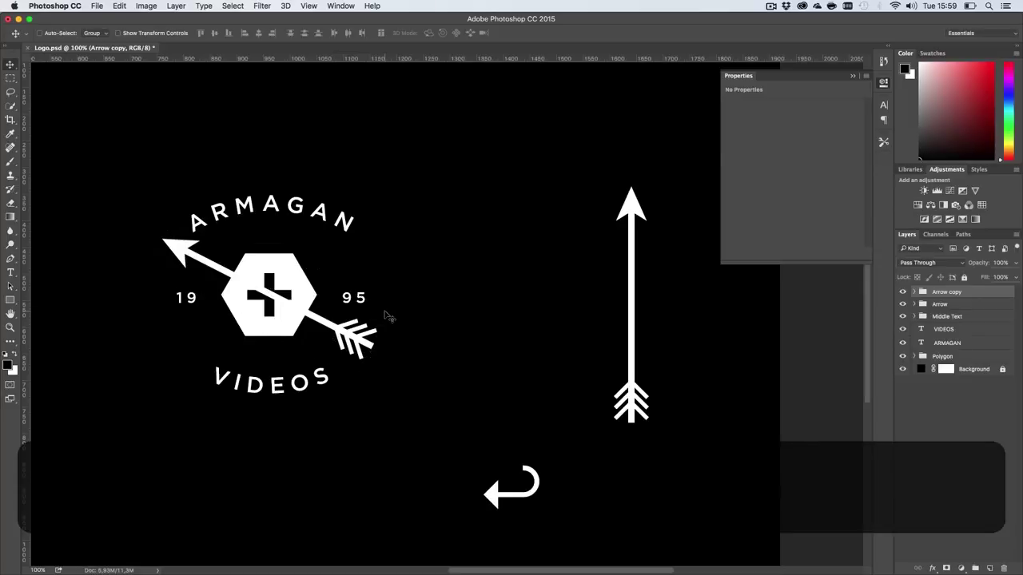
key("BackSpace")
Step: Expand the Arrow group and move its chevron group, Group 2, further down past the shaft's end
left_click(913, 292)
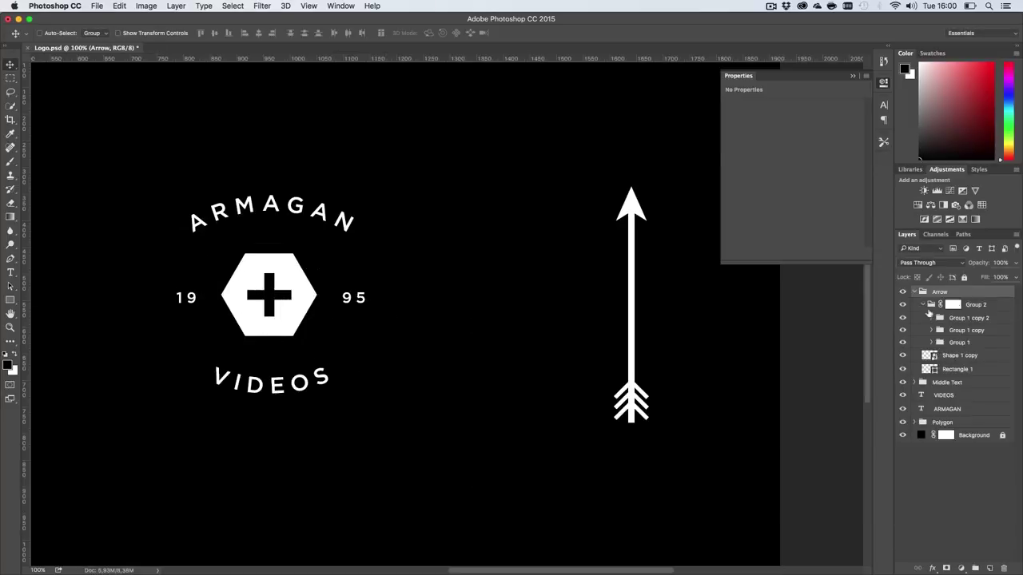
left_click(957, 306)
key("shift+v")
key("shift+Down")
key("shift+Down")
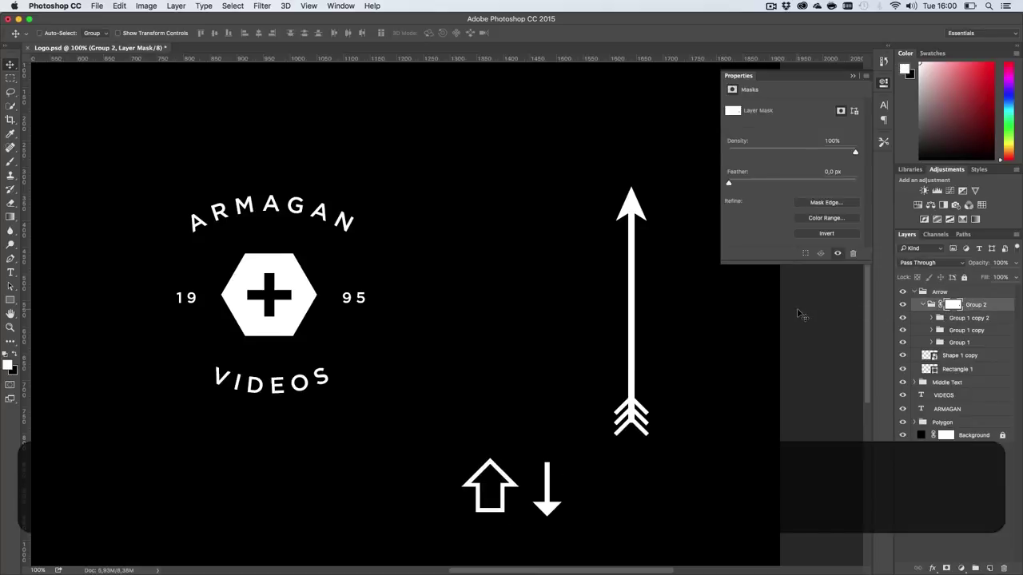
Step: Stretch the Rectangle 1 shaft downward to a height of about 446 px, level with the lowest chevron
left_click(978, 371)
key("super+t")
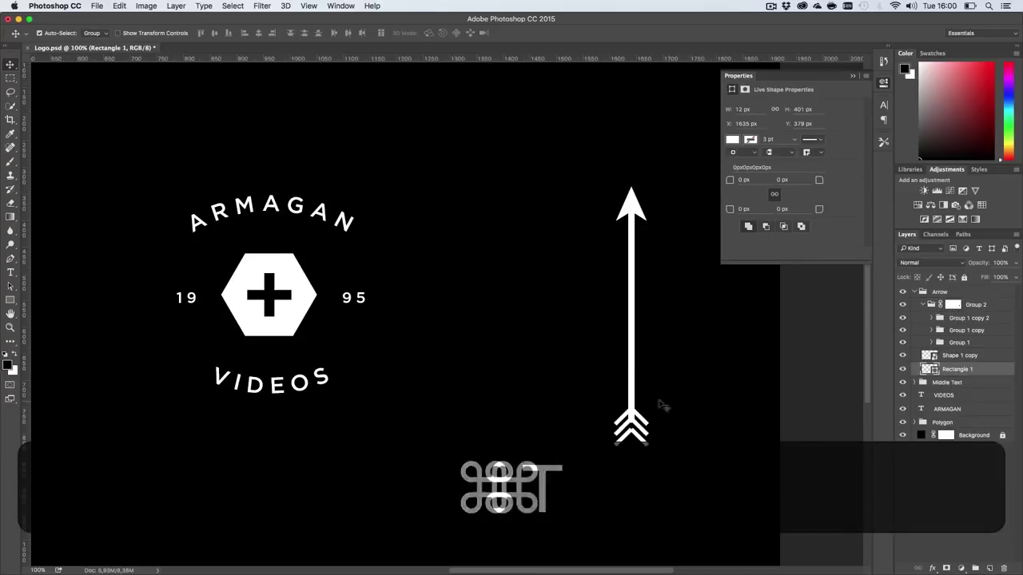
left_click_drag(631, 424, 631, 445)
key("Return")
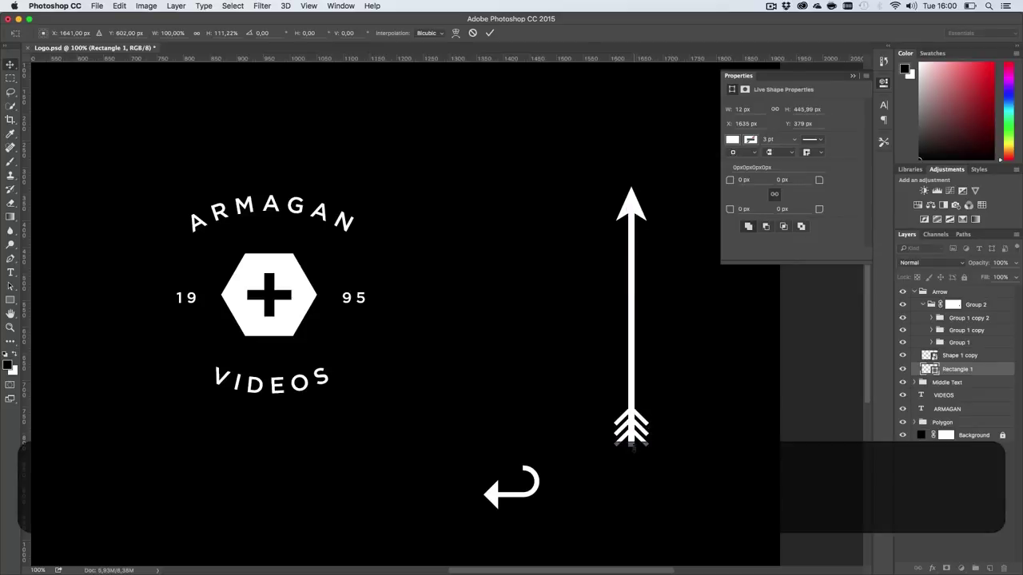
Step: Narrow the arrow's shaft rectangle to a width of 9 px
key("h")
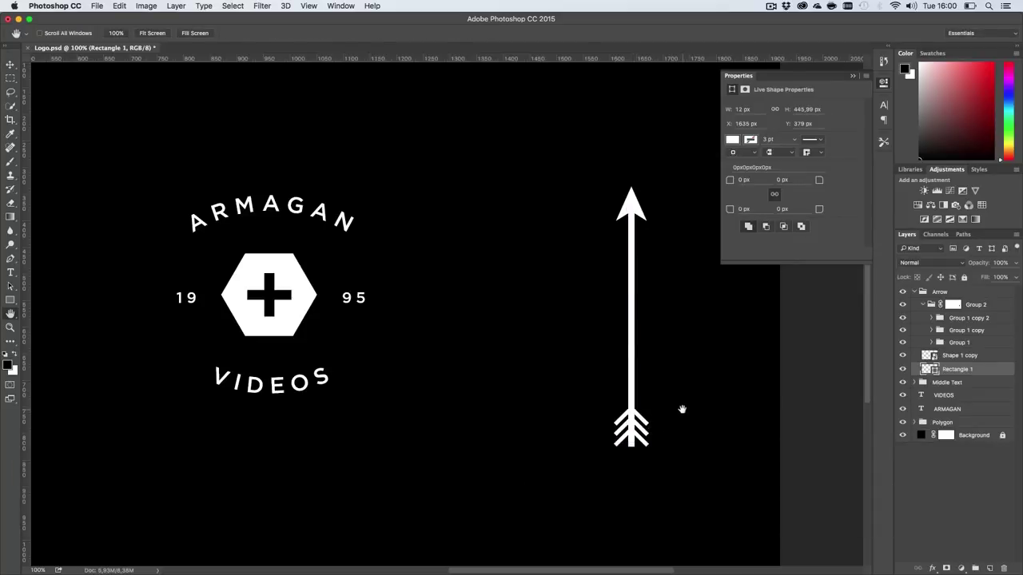
key("z")
left_click(648, 403)
left_click(649, 403)
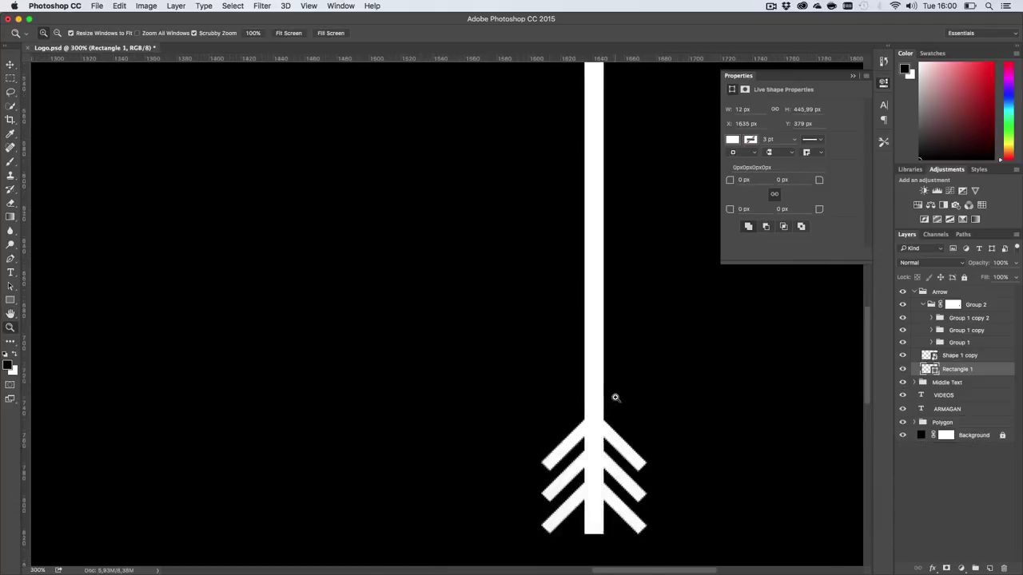
left_click(614, 397)
left_click(613, 398)
key("super+t")
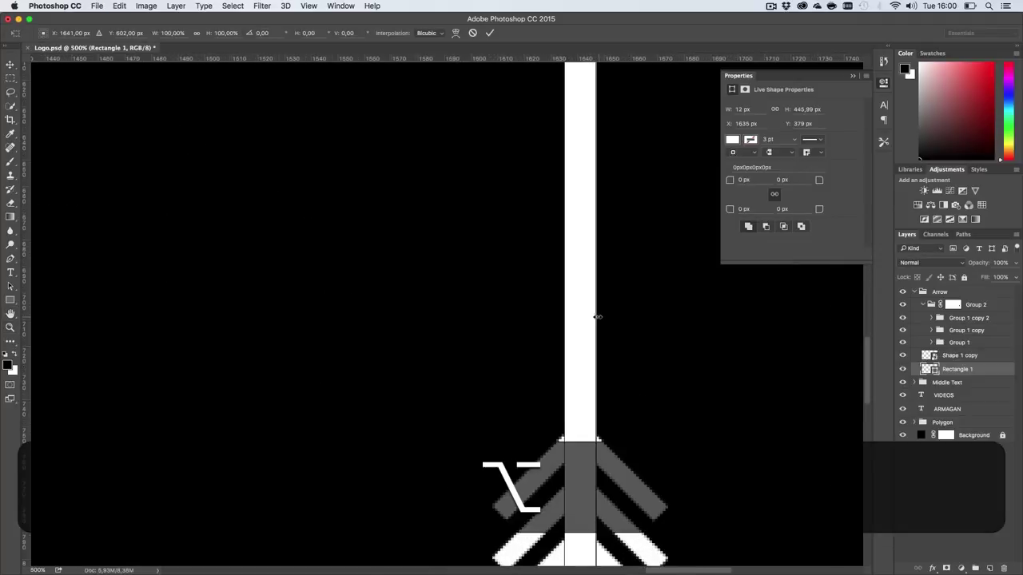
left_click_drag(595, 316, 594, 315)
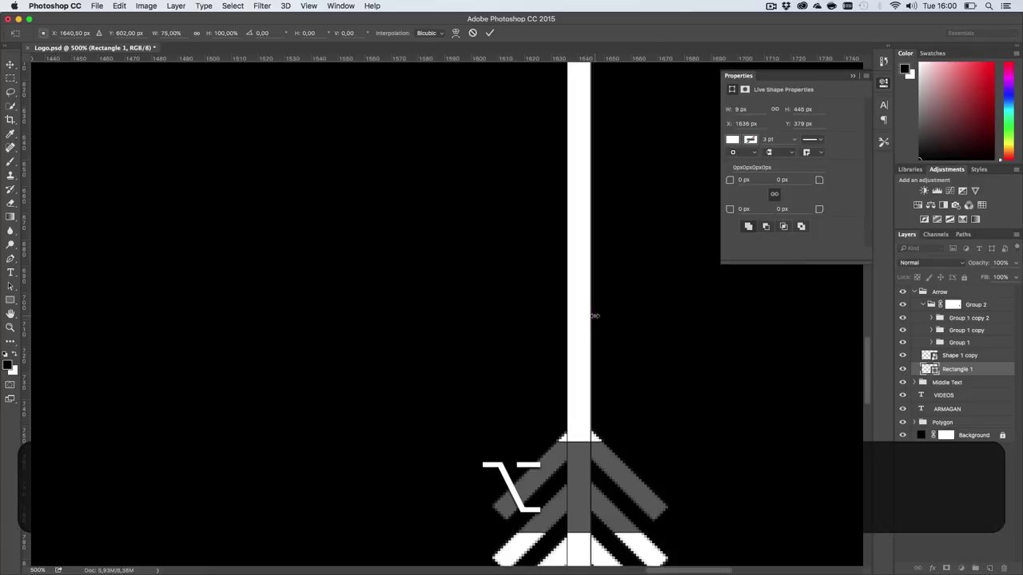
key("alt+Return")
Step: Collapse the Arrow group and duplicate the slimmer arrow between the badge and the original
key("super+i")
key("super+1")
key("super+h")
key("h")
left_click_drag(471, 256, 595, 323)
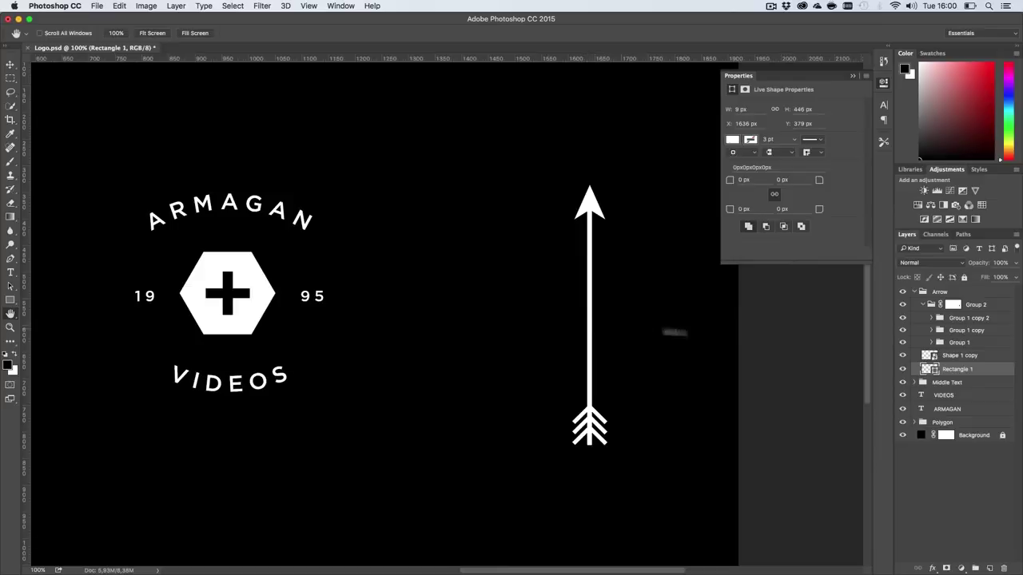
left_click(926, 292)
left_click(914, 292)
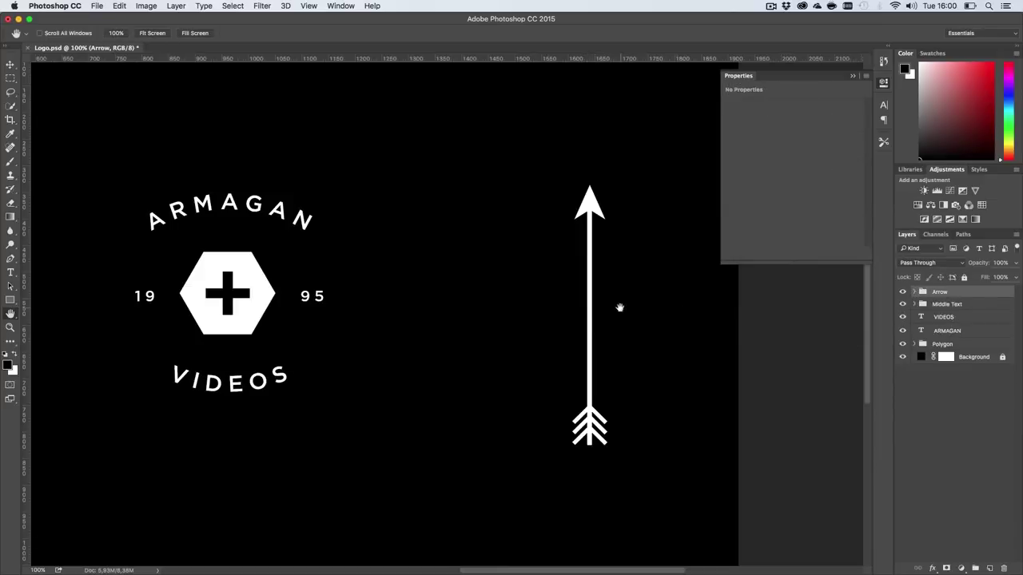
key("v")
left_click_drag(620, 314, 530, 315)
Step: Rotate the arrow copy about -63° and place it diagonally across the centre of the hexagon badge
key("alt+shift+super+t")
left_click_drag(616, 306, 568, 237)
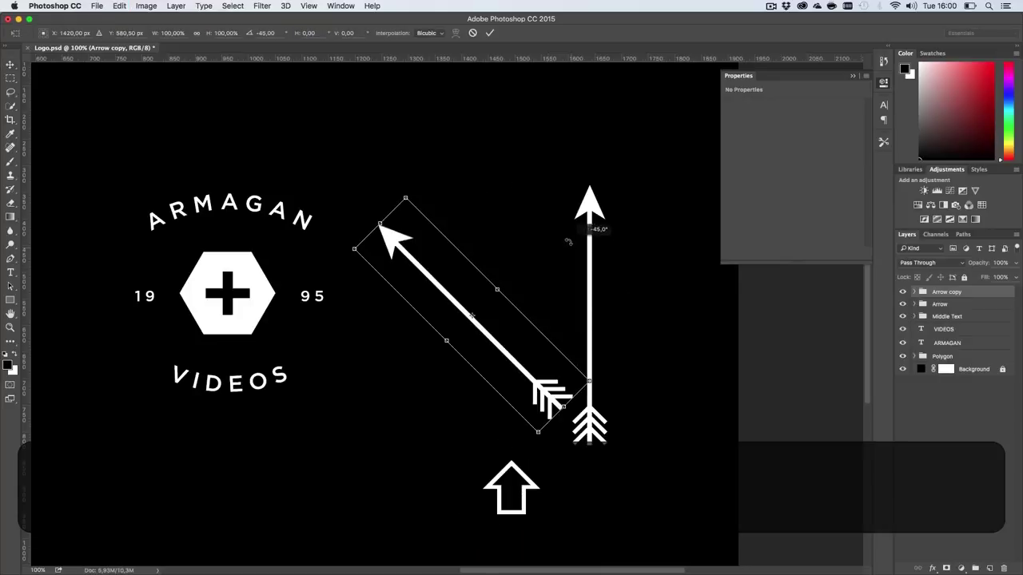
left_click_drag(577, 274, 574, 246)
left_click_drag(525, 368, 294, 353)
left_click_drag(478, 278, 480, 235)
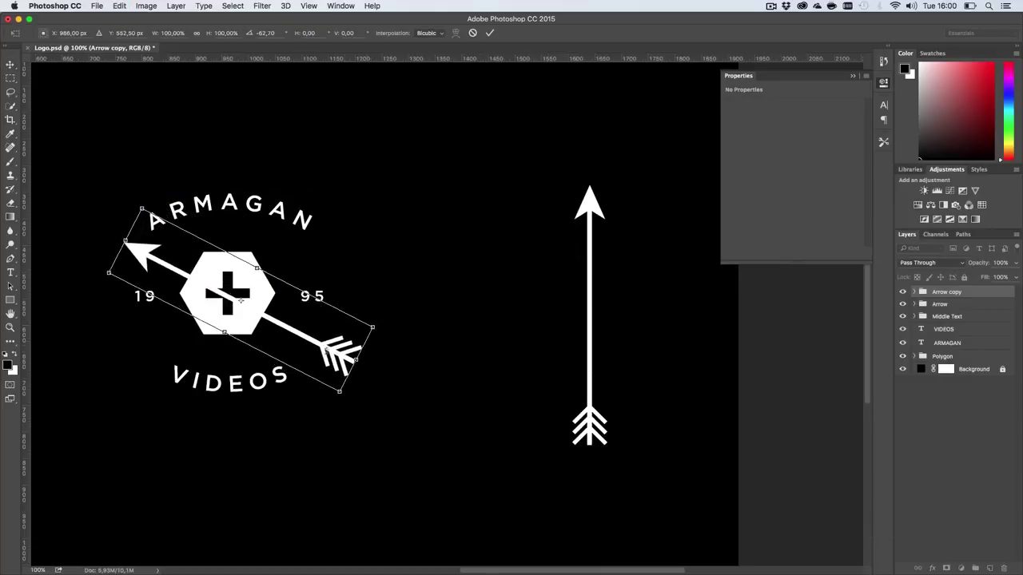
left_click_drag(327, 357, 308, 347)
key("Return")
Step: Duplicate the diagonal arrow and flip the duplicate horizontally so the two arrows cross over the hexagon badge
key("h")
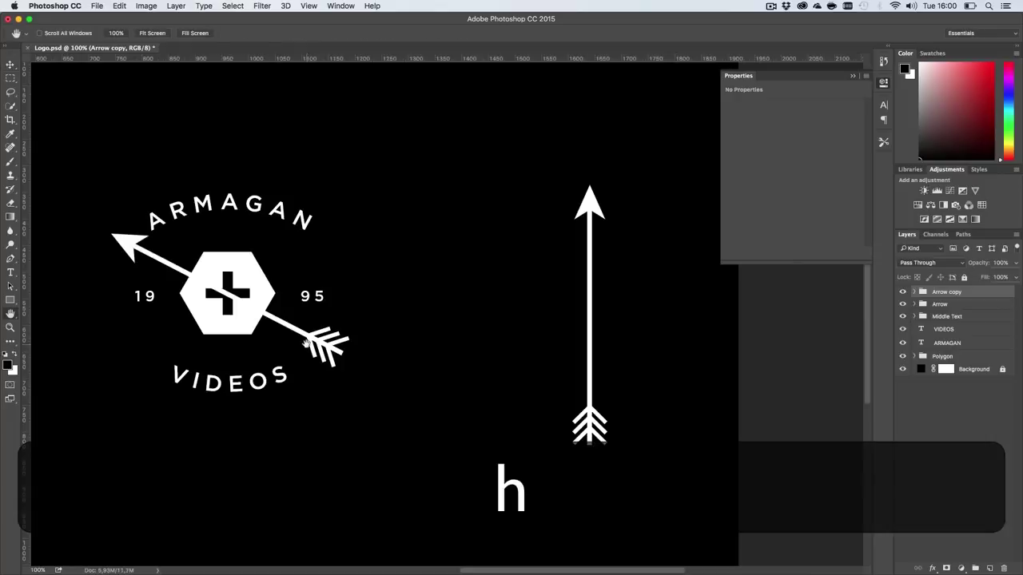
scroll(403, 344, "left", 6)
left_click_drag(413, 344, 334, 377)
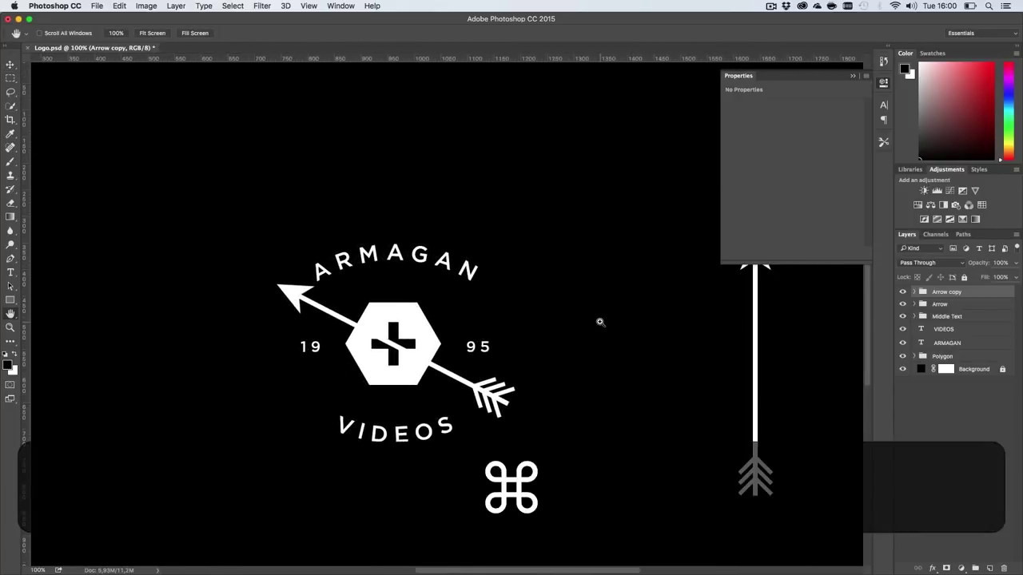
key("super+j")
key("super+t")
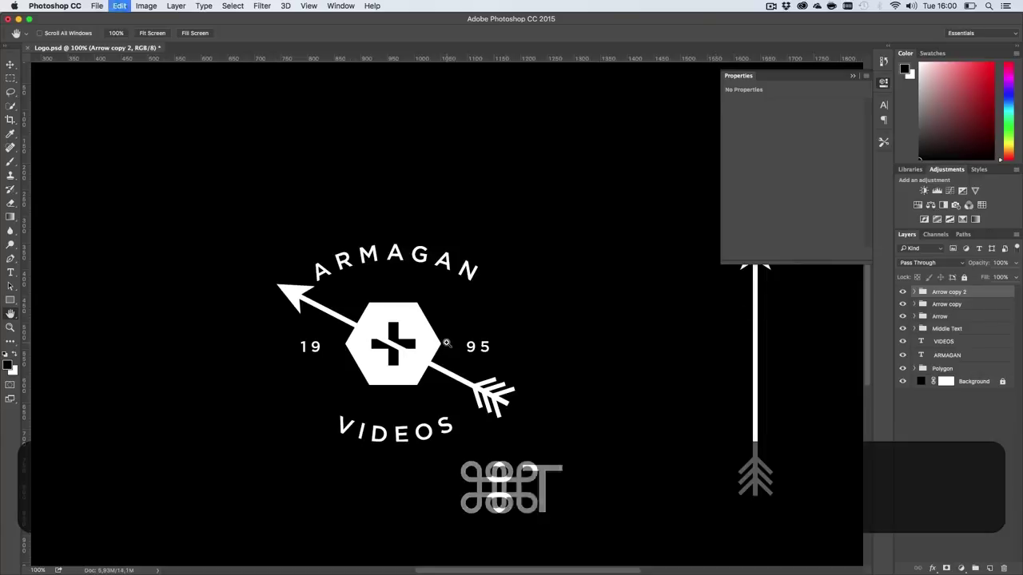
right_click(427, 344)
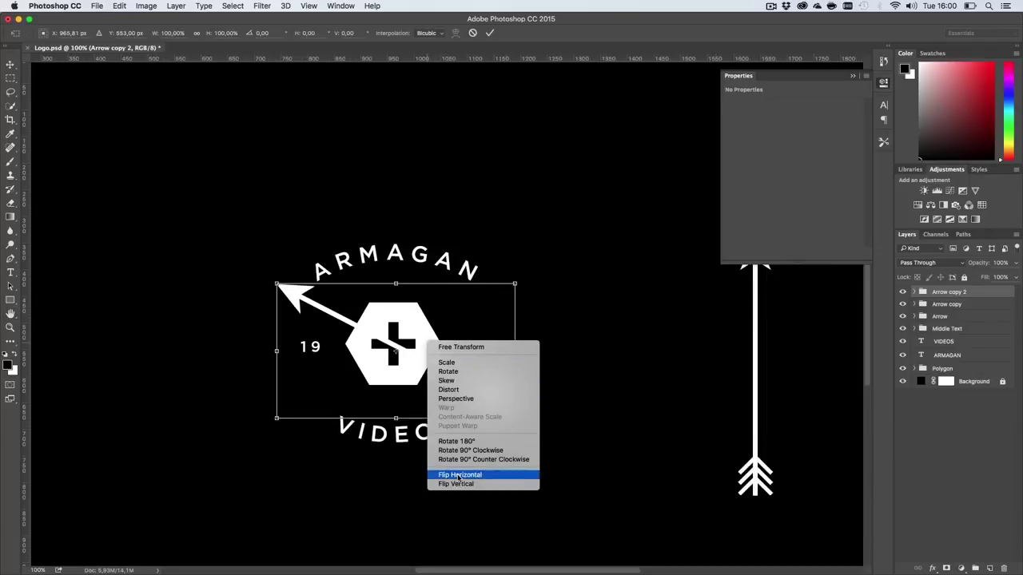
left_click(458, 474)
key("Return")
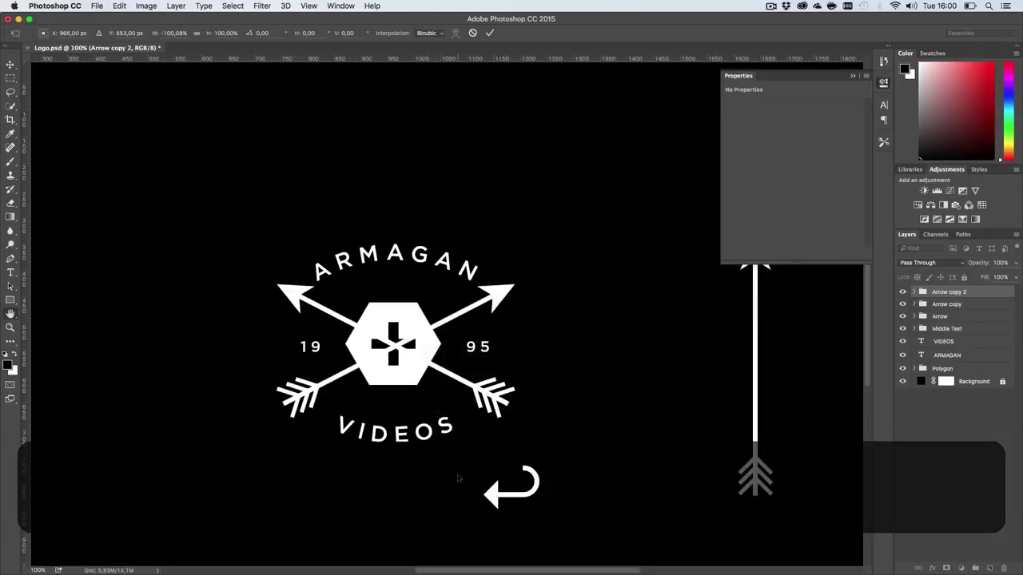
Step: Select both diagonal arrow copies together and shift them slightly to centre the crossing on the hexagon
left_click(947, 305, "shift")
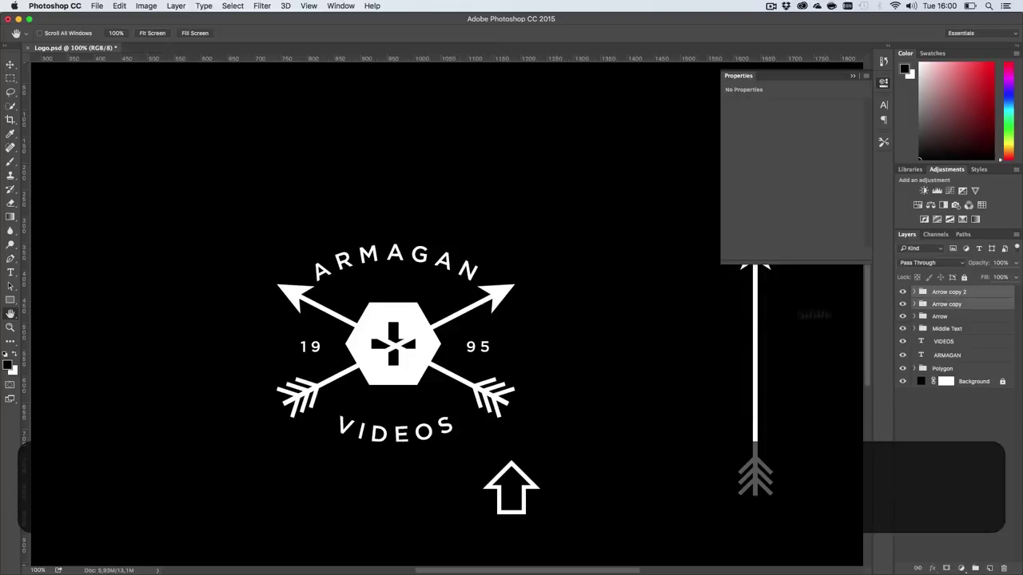
key("z")
mouse_move(404, 345)
left_mouse_down()
mouse_move(471, 353)
mouse_move(419, 339)
left_mouse_up()
key("v")
key("super+1")
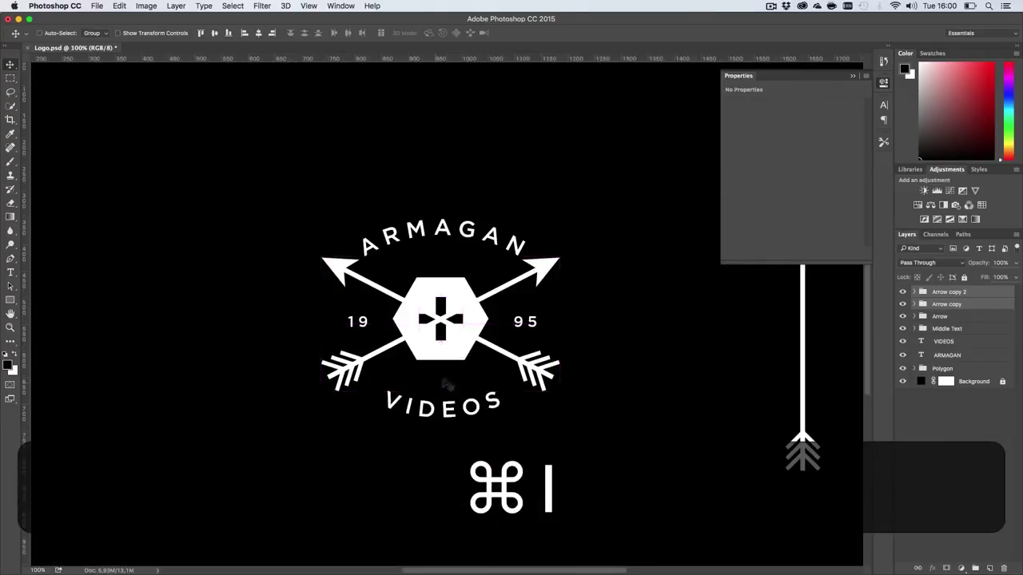
key("super+h")
key("h")
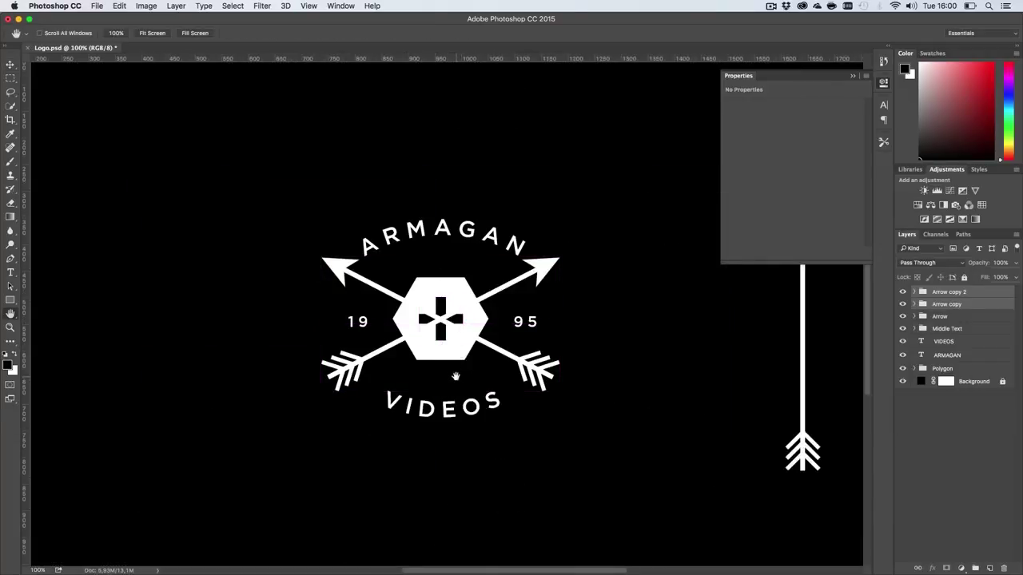
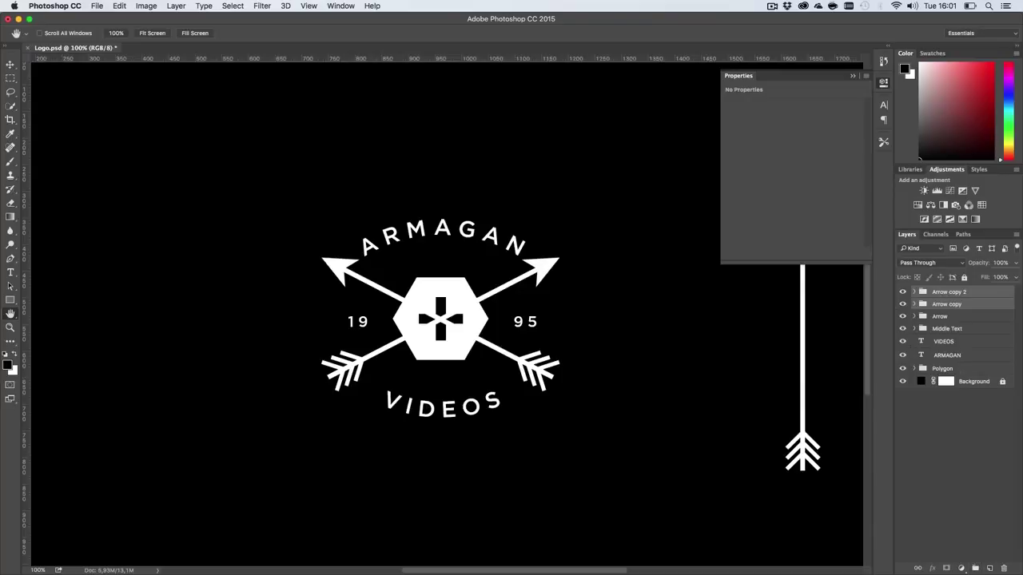
Step: Group the two crossed arrow copies and add a layer mask to the group
left_click(975, 568, "shift")
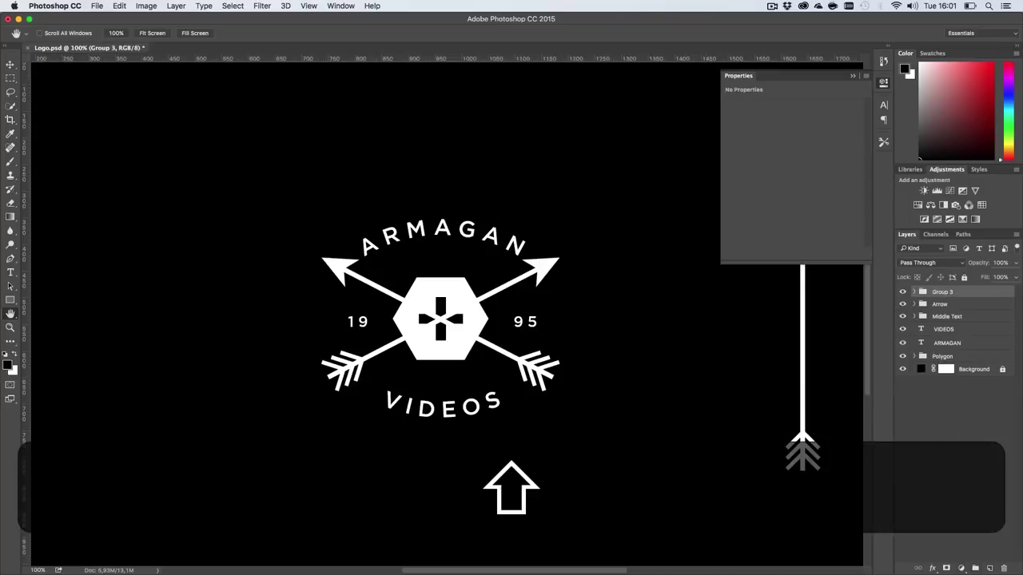
left_click(947, 568)
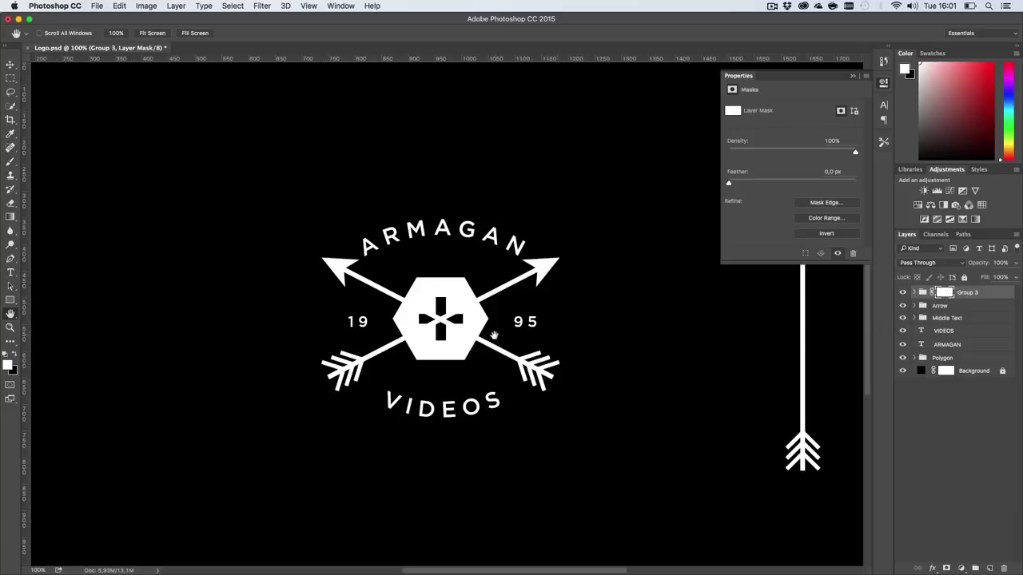
Step: Paint black on the arrow group's mask over the plus sign, undo the strokes that reach the arrowheads, and save the document
key("b")
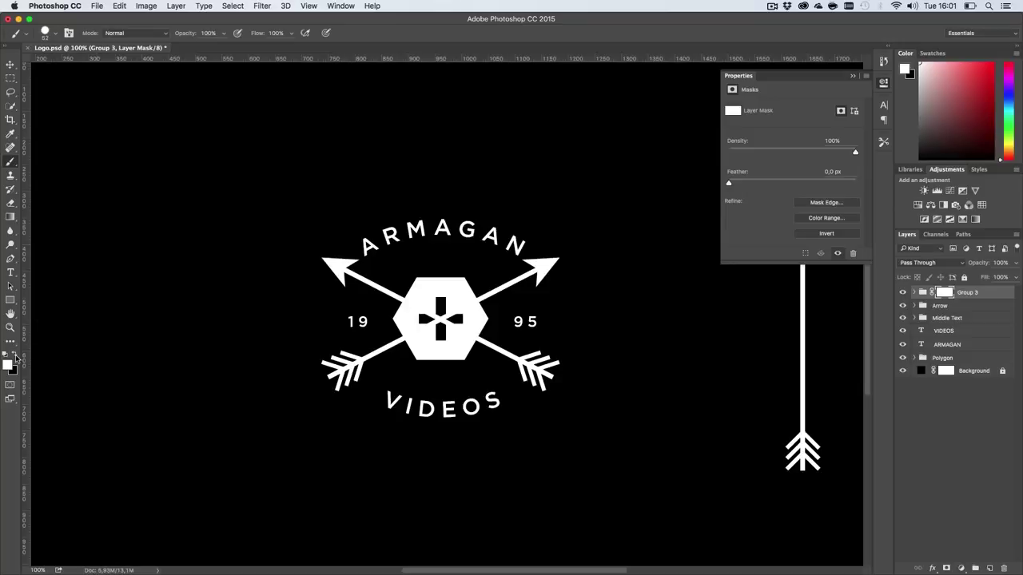
key("x")
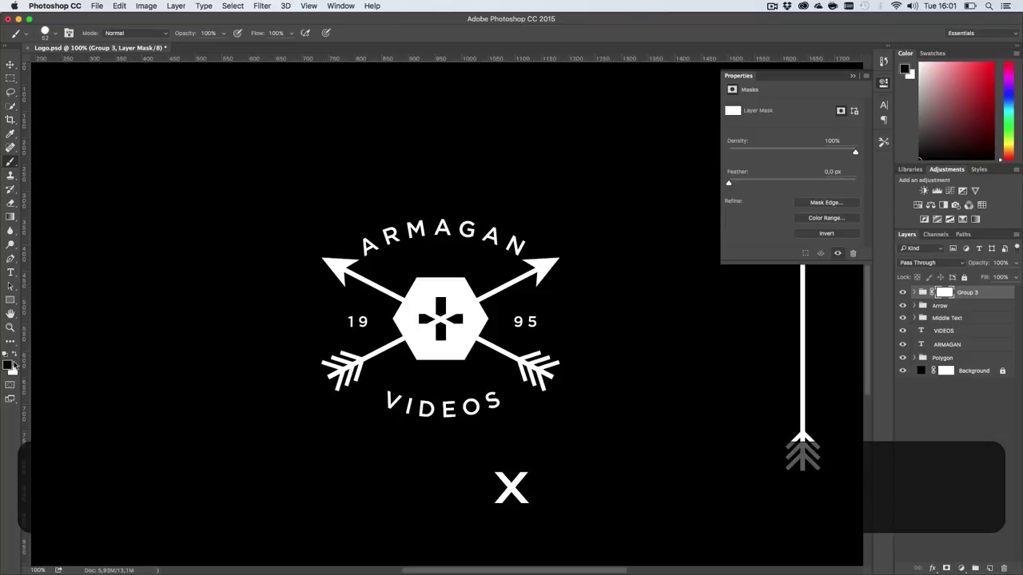
mouse_move(423, 320)
left_mouse_down()
mouse_move(446, 306)
mouse_move(434, 306)
mouse_move(430, 325)
mouse_move(455, 321)
mouse_move(430, 313)
mouse_move(447, 311)
mouse_move(425, 317)
mouse_move(456, 316)
mouse_move(434, 326)
mouse_move(430, 318)
mouse_move(444, 321)
mouse_move(545, 254)
mouse_move(518, 279)
mouse_move(546, 268)
left_mouse_up()
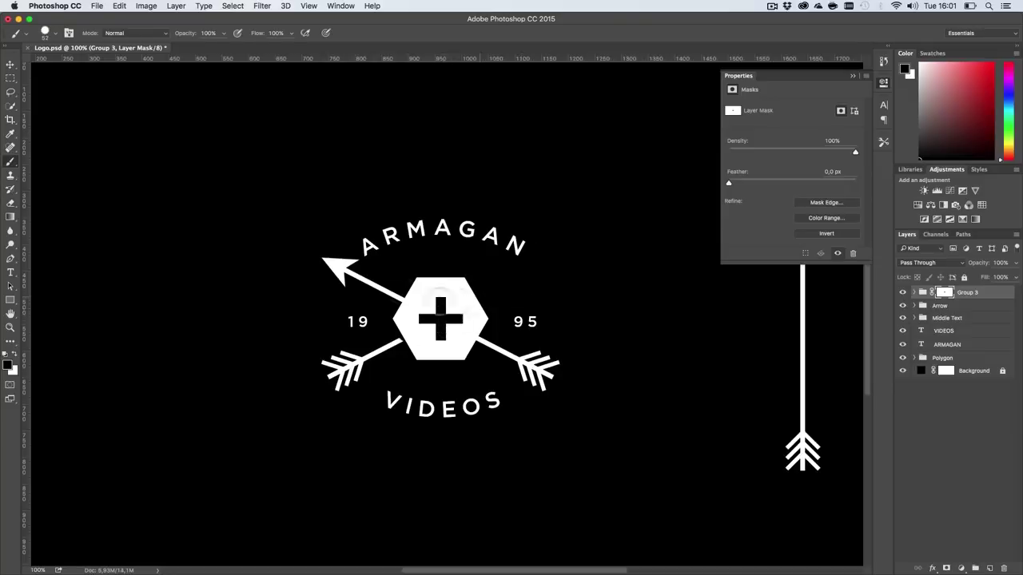
left_click_drag(441, 297, 344, 269)
key("super+z")
key("super+z")
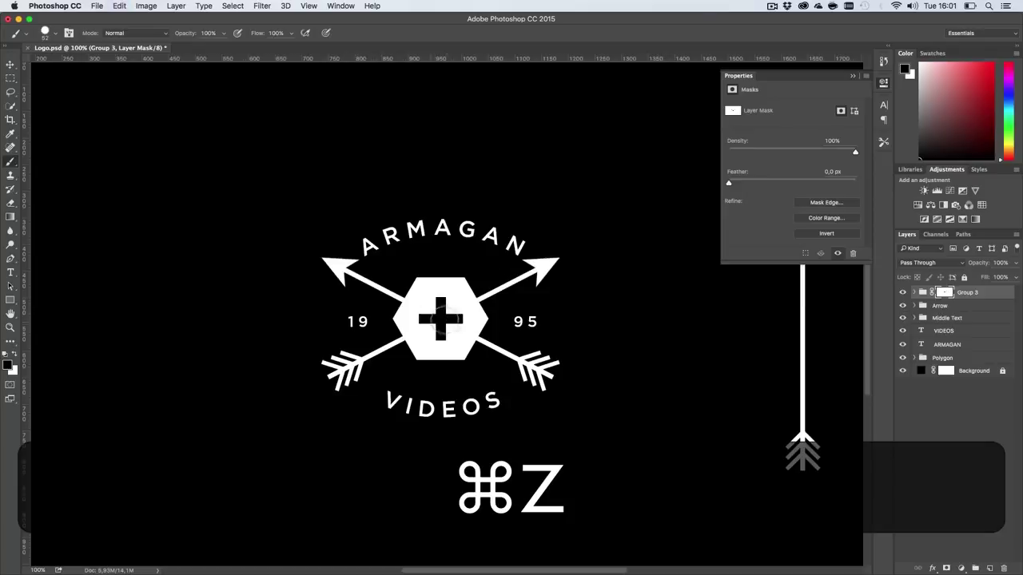
key("h")
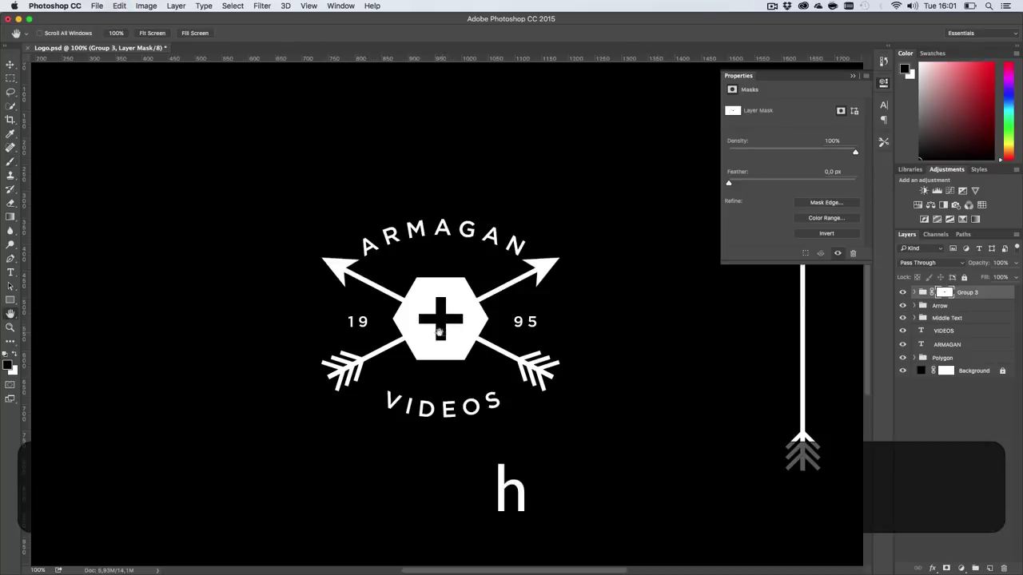
key("super+s")
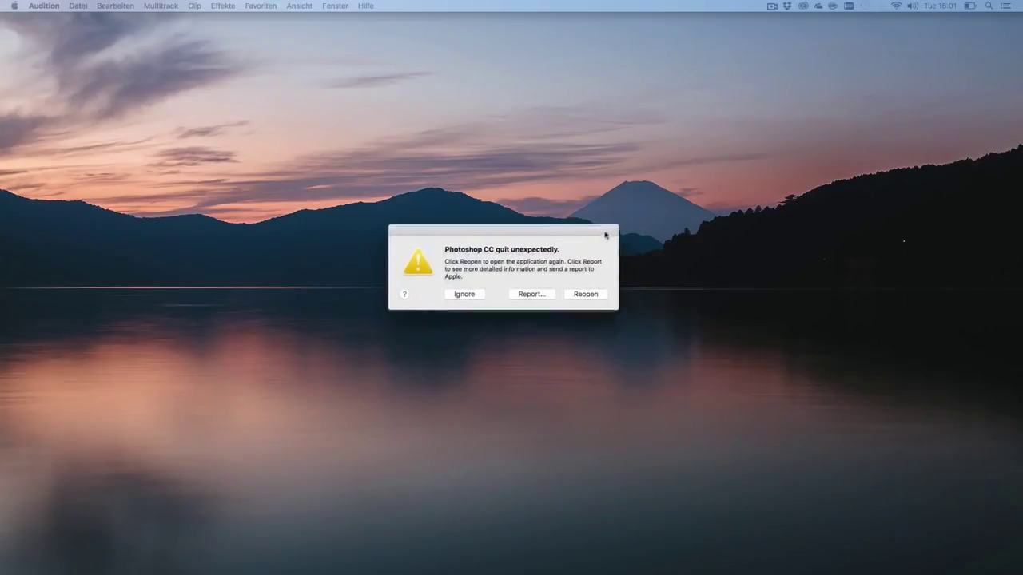
Step: Reopen Photoshop after the crash and open Logo.psd from the Desktop in a maximised window
left_click(591, 292)
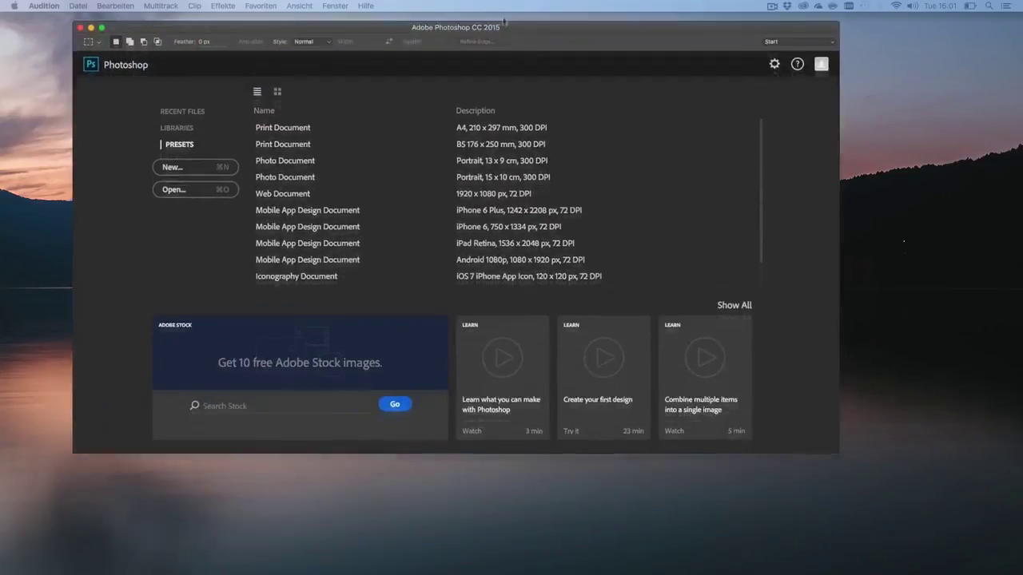
left_click(112, 19)
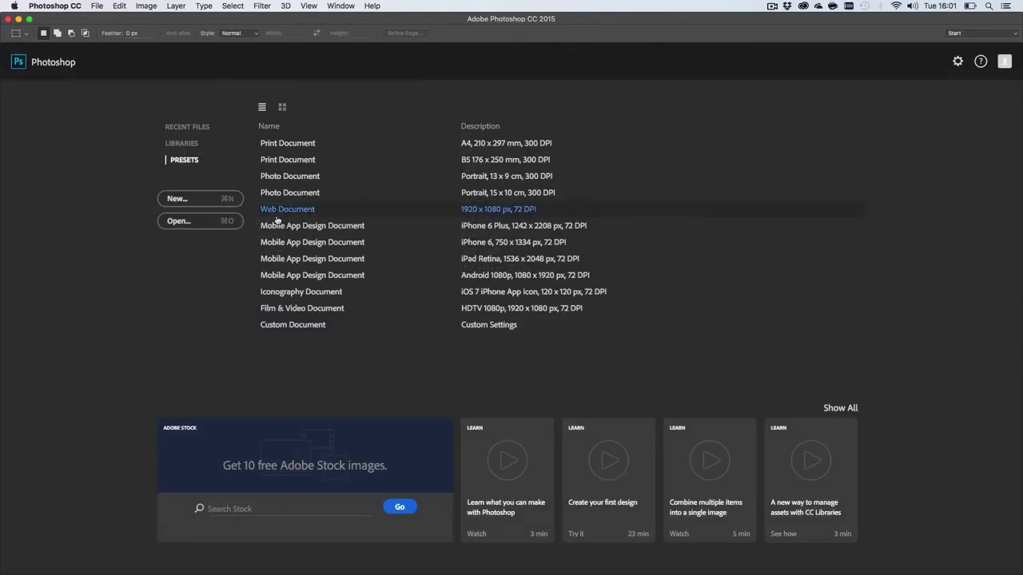
left_click(199, 221)
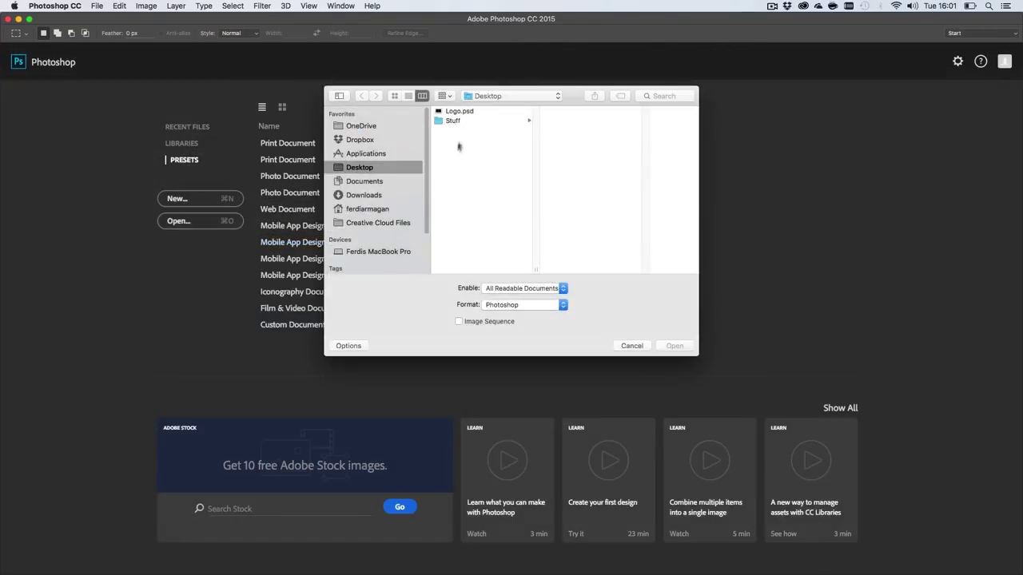
double_click(462, 112)
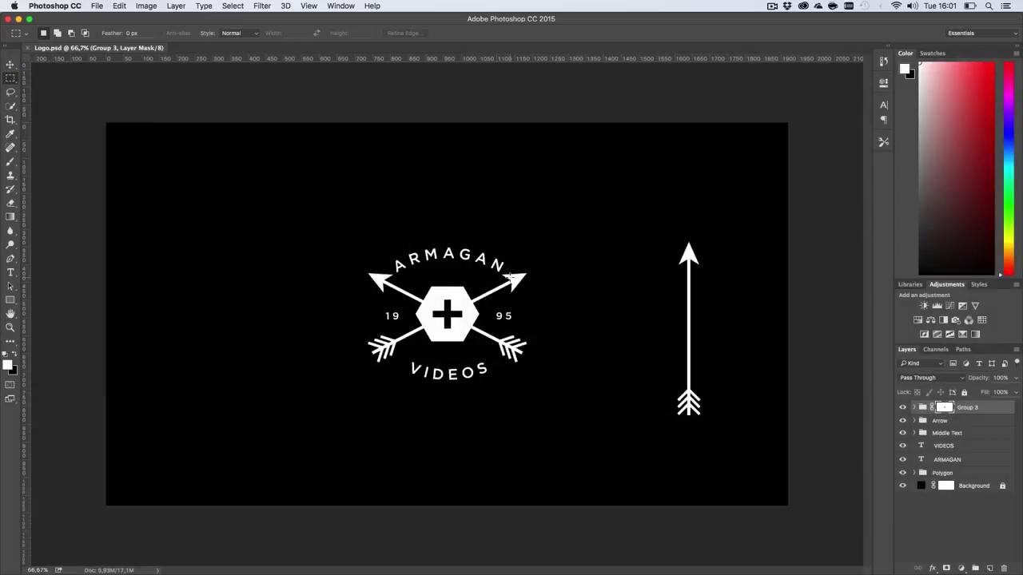
Step: Hide the original upright Arrow group and save the document
key("z")
double_click(459, 314)
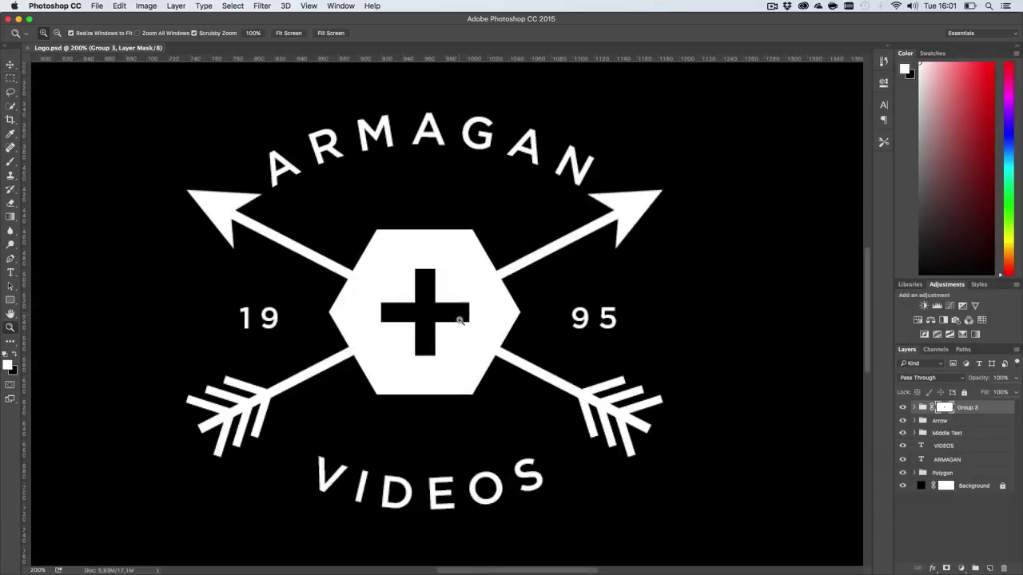
left_click(462, 322, "alt")
key("h")
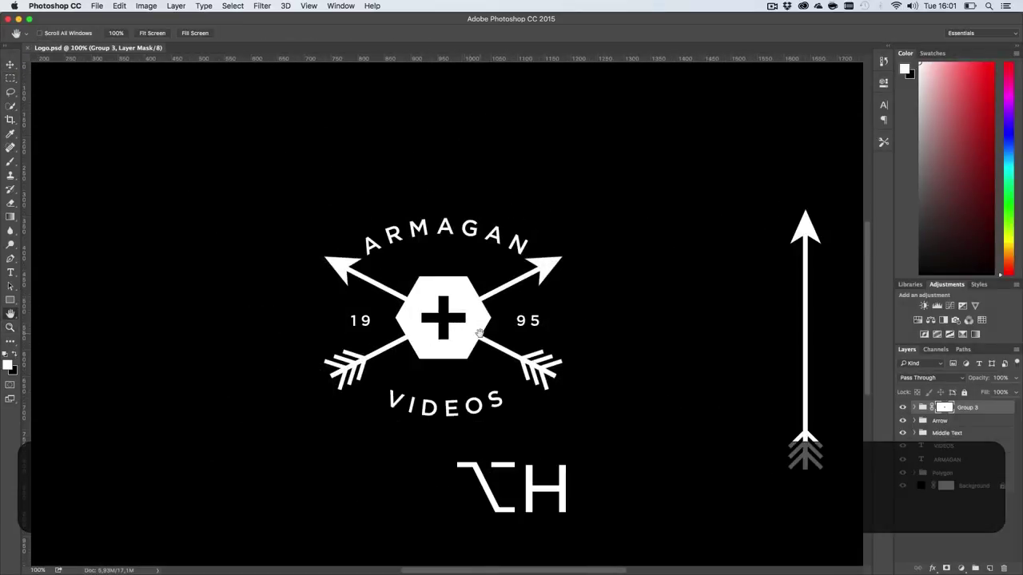
left_click_drag(420, 332, 406, 330)
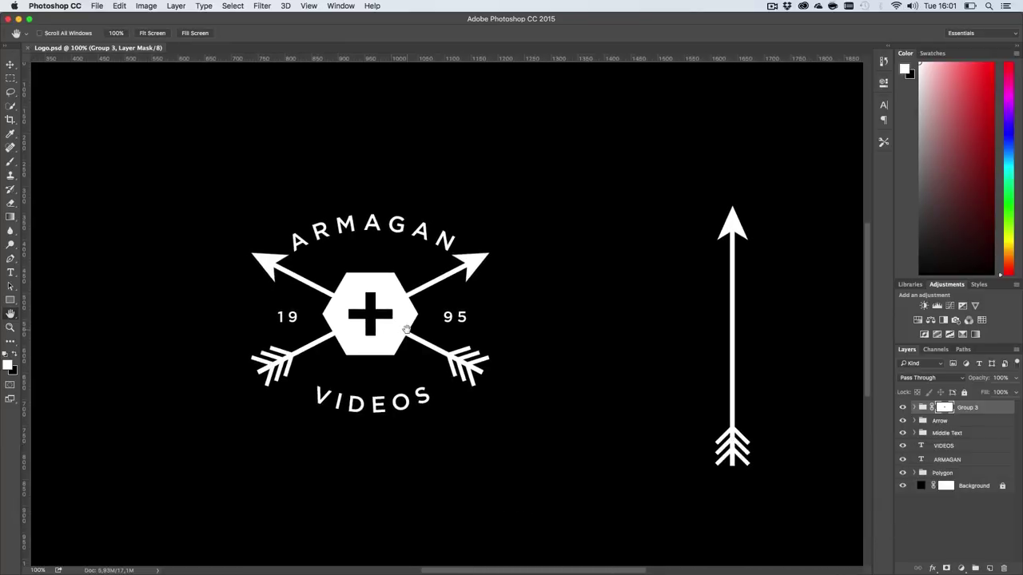
left_click(902, 420)
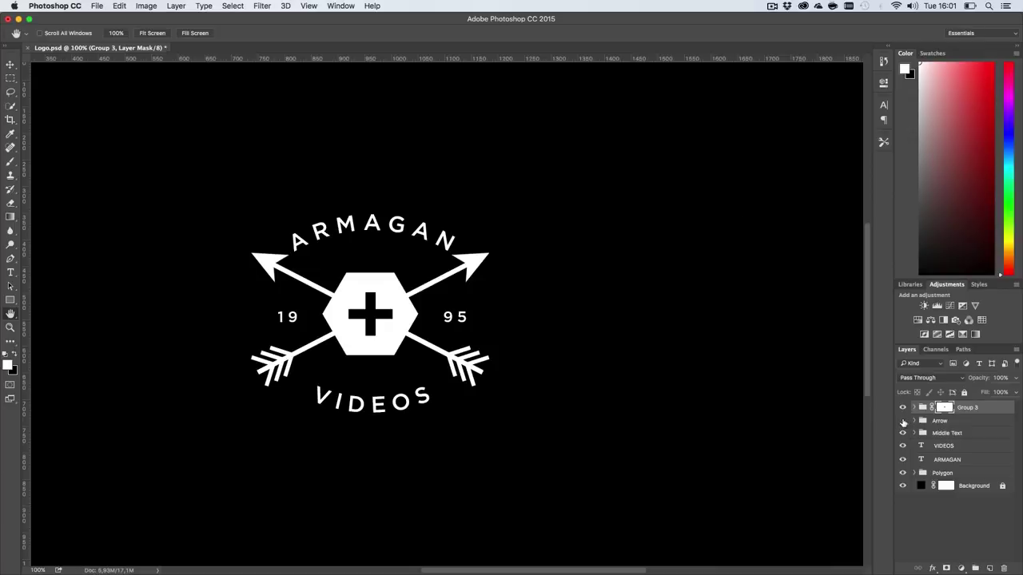
left_click_drag(488, 316, 518, 336)
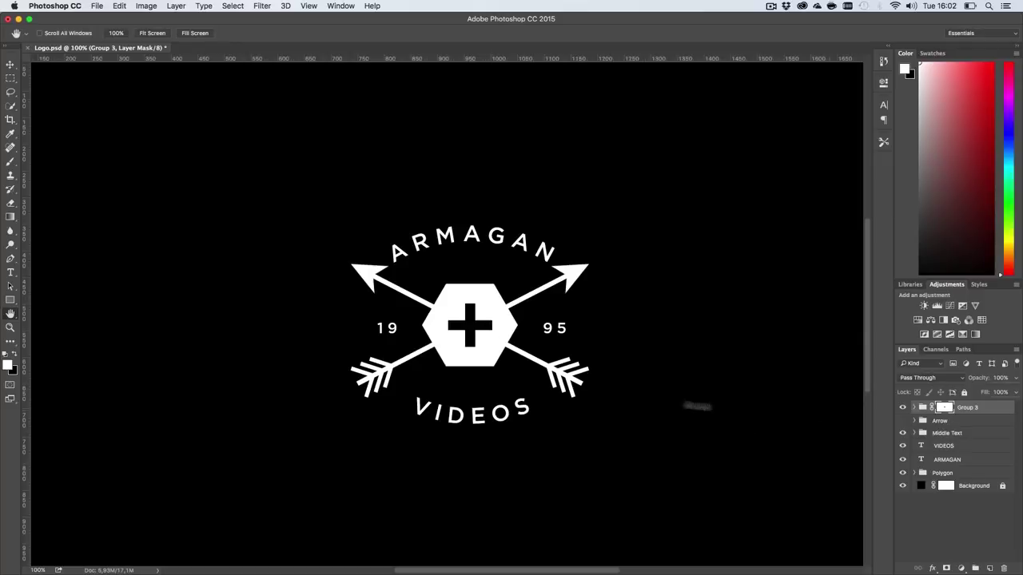
key("super+s")
Step: Place vertical guides at both edges of the "19" and draw a black rectangle of about 36 × 4 px beneath it
key("z")
left_click(373, 336)
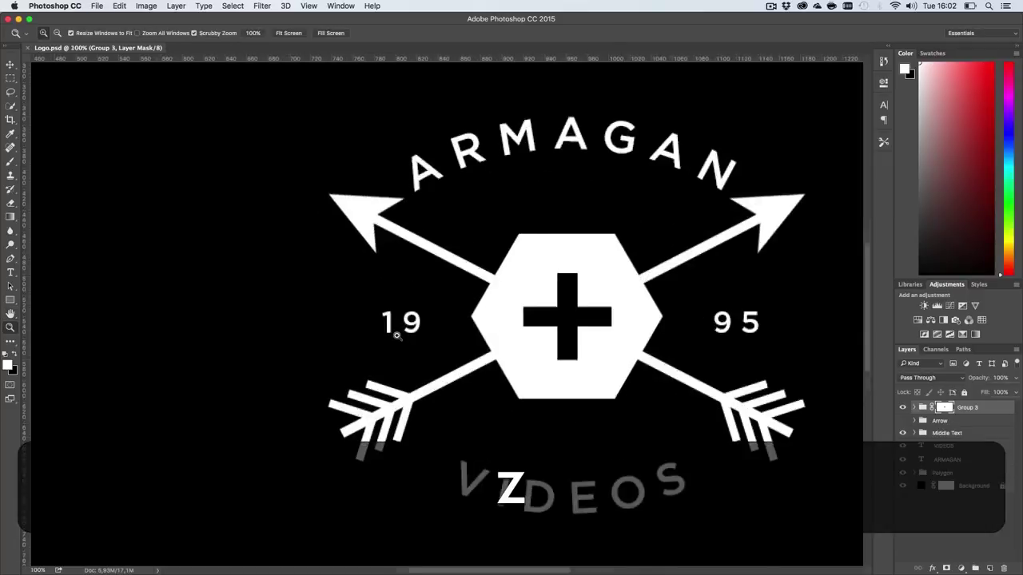
left_click(397, 335)
left_click(403, 334)
left_click(410, 334)
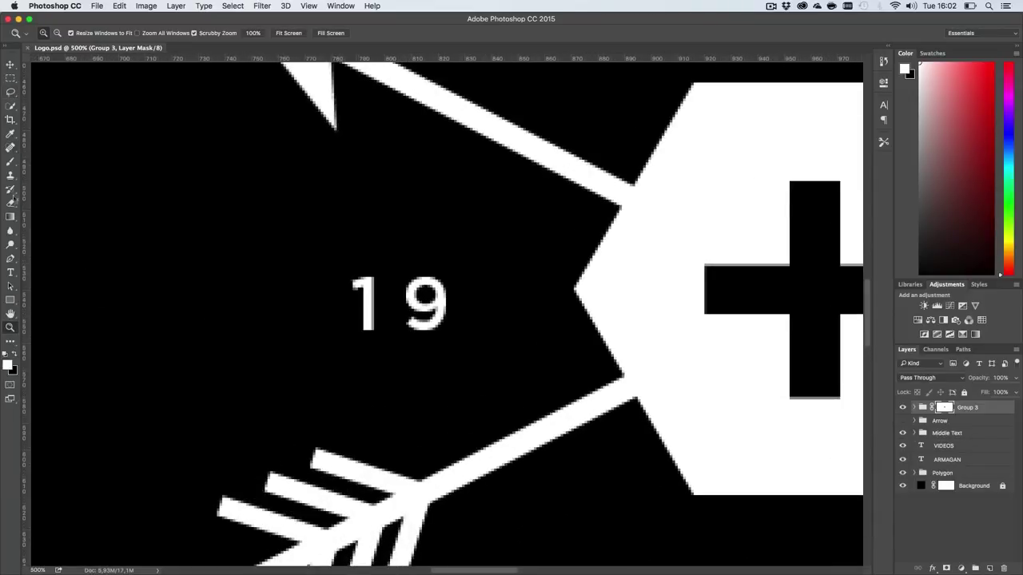
left_click(11, 298)
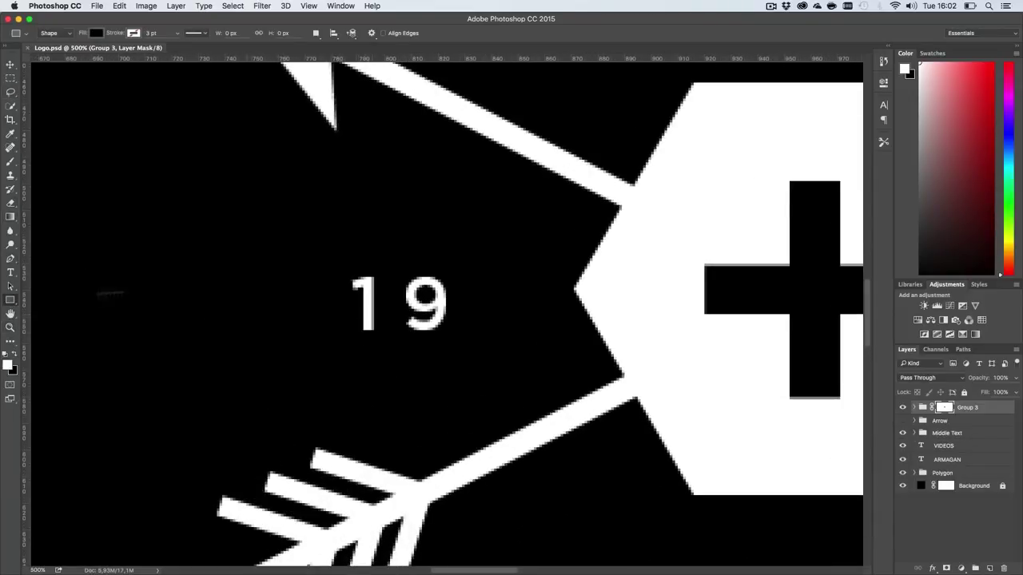
left_click_drag(25, 306, 353, 317)
left_click_drag(28, 338, 353, 346)
Step: Change the fill colour of the rectangle under the "19" to white
key("z")
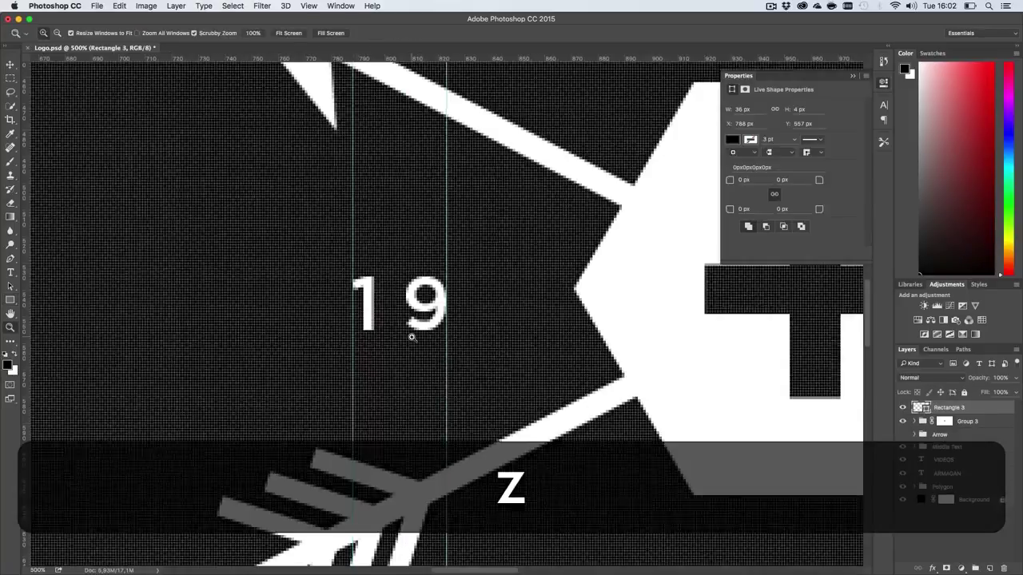
left_click(412, 337)
left_click(412, 337)
double_click(921, 408)
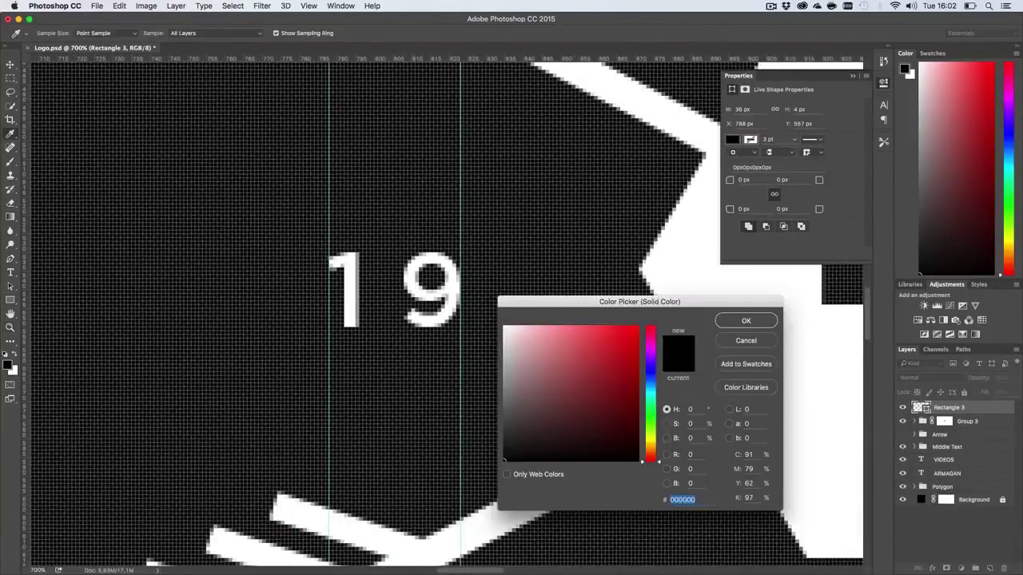
left_click_drag(516, 336, 495, 319)
left_click(747, 321)
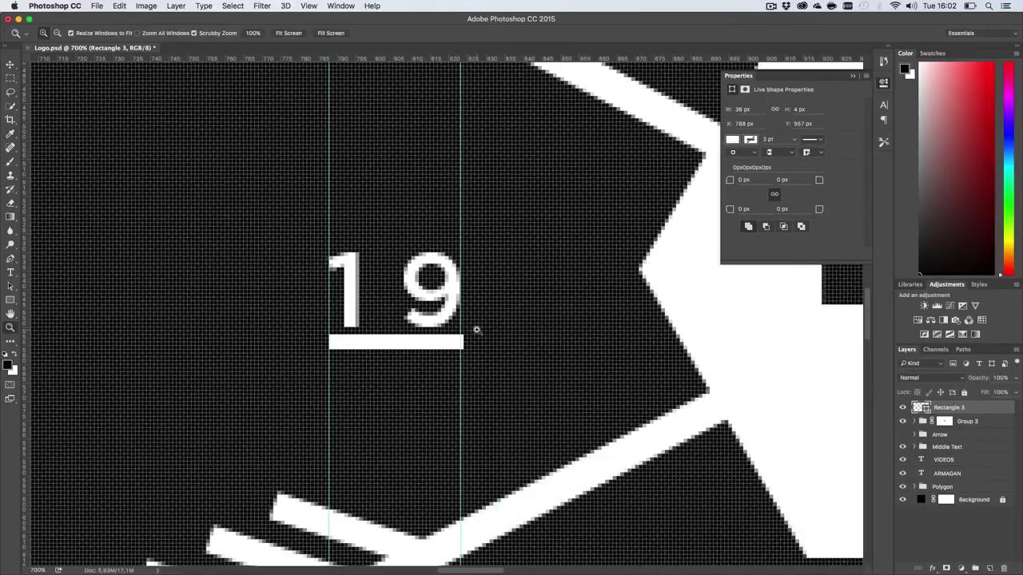
Step: Nudge the white underline 3 px down from the "19" and narrow it to 35 px to fit between the guides
key("v")
key("Down")
key("Down")
key("Down")
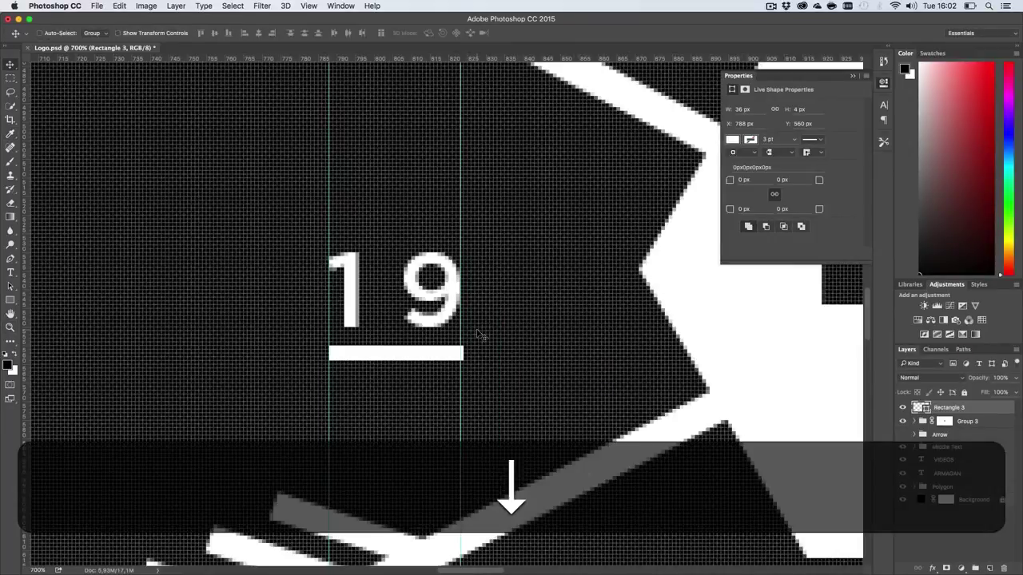
key("super+t")
left_click_drag(462, 353, 461, 351)
key("Return")
key("super+1")
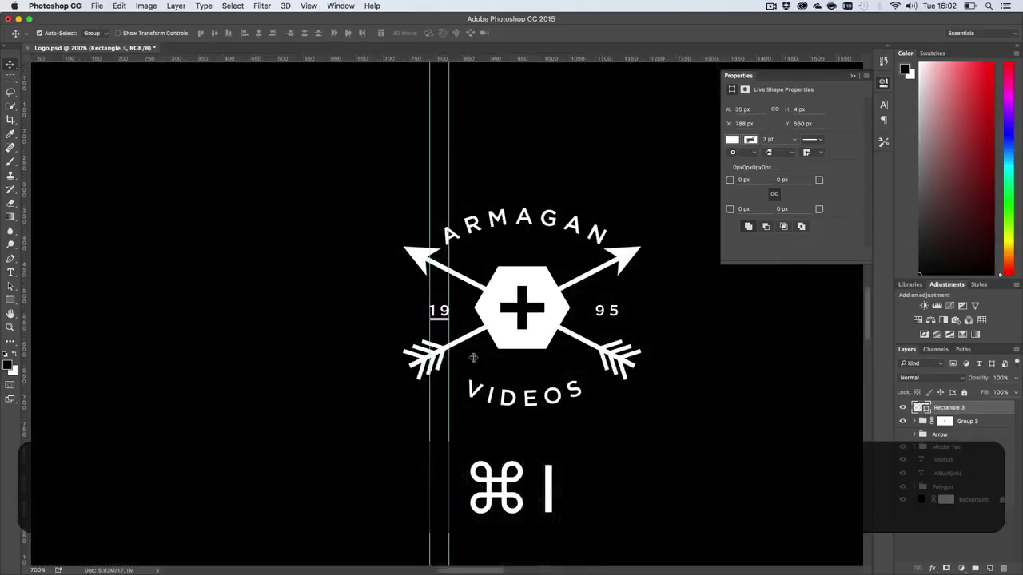
key("super+h")
key("h")
left_click_drag(497, 353, 481, 354)
key("v")
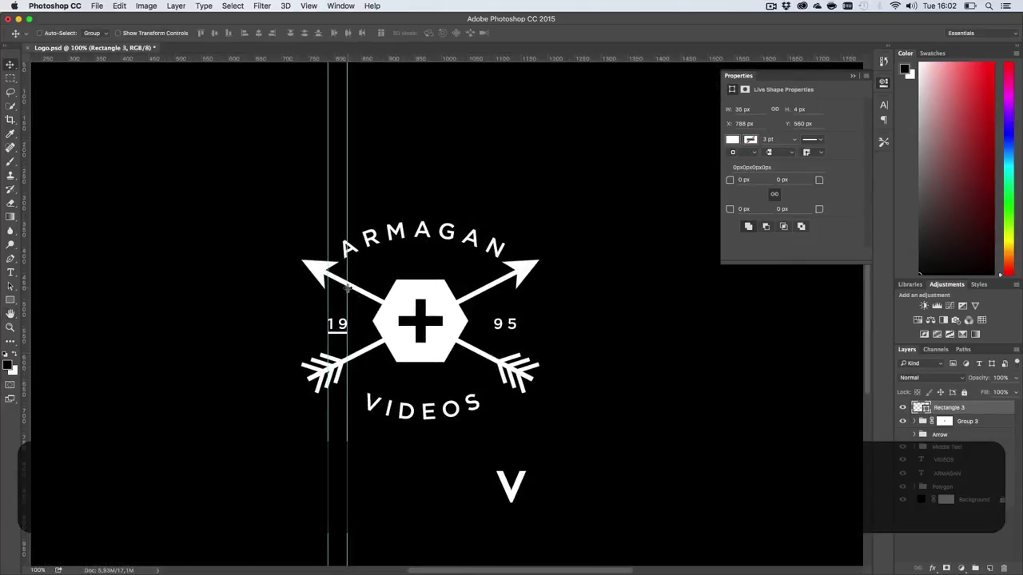
Step: Remove both vertical guides and nudge the white underline beneath the "19" another 3 px down
left_click_drag(328, 291, 27, 297)
key("v")
key("Down")
key("Down")
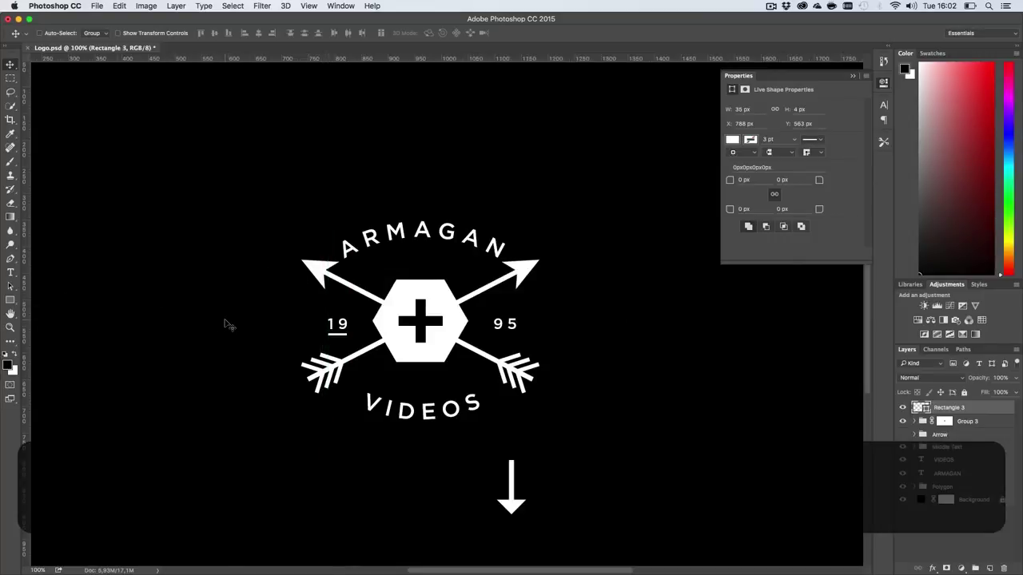
Step: Reduce the height of the underline beneath the "19" to 3 px, keeping its upper edge in place
key("z")
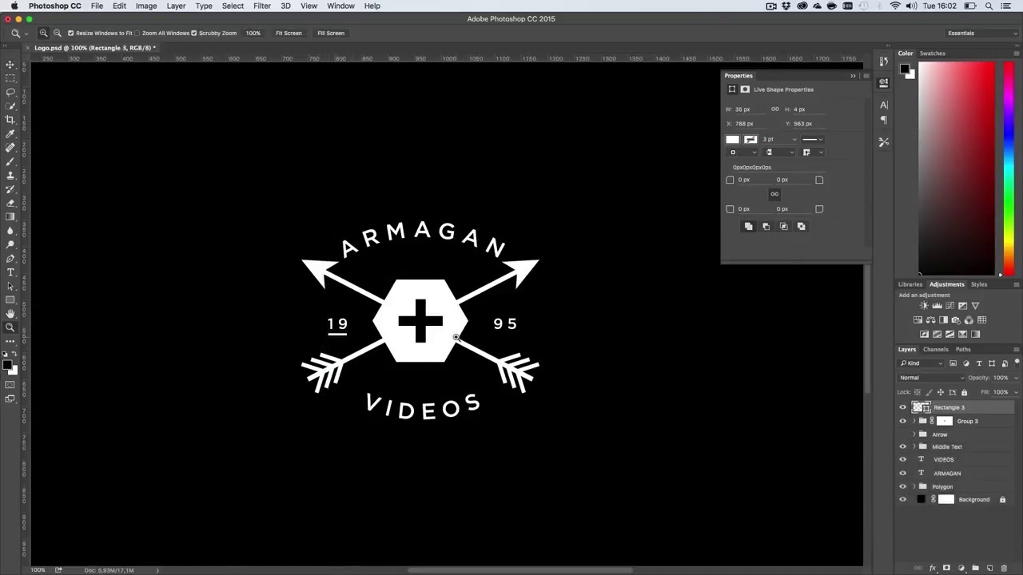
left_click_drag(333, 328, 445, 347)
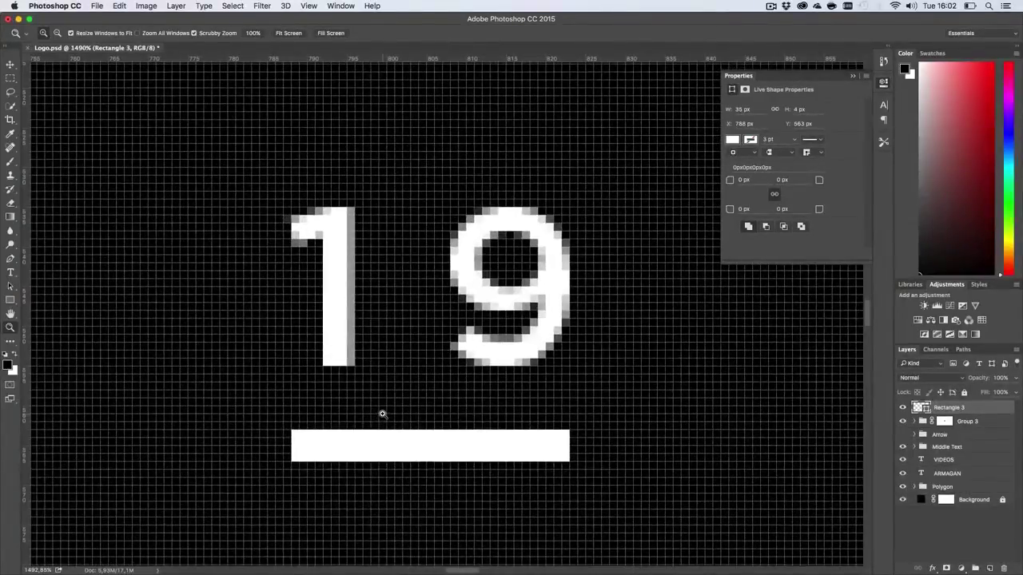
key("super+t")
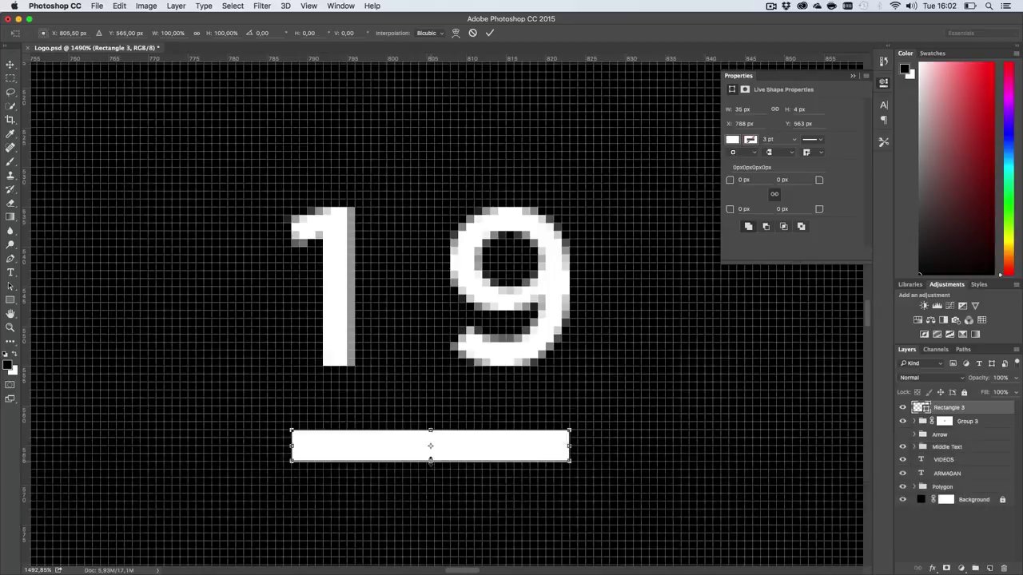
left_click_drag(431, 461, 431, 453)
key("Return")
key("super+1")
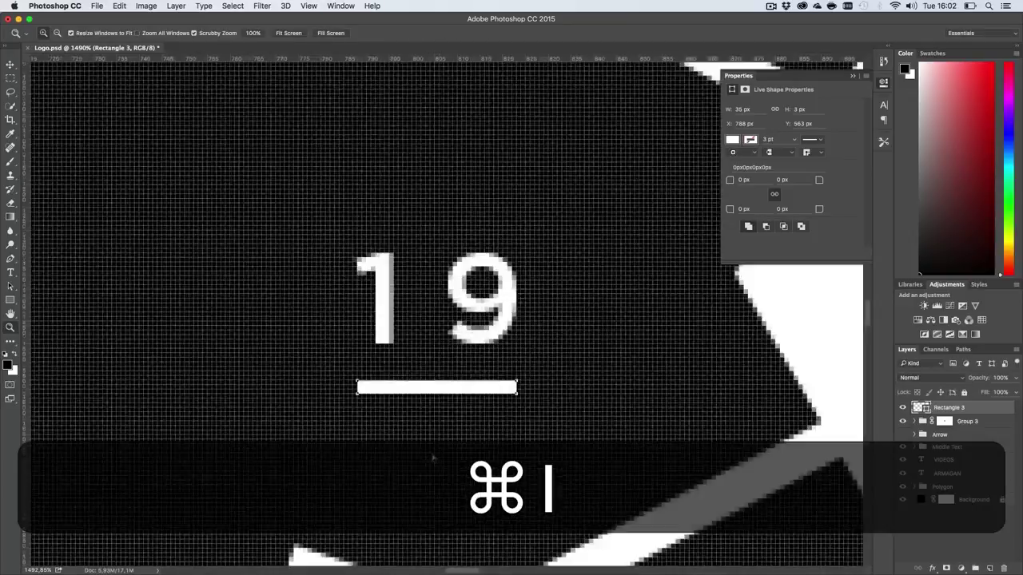
key("super+h")
key("h")
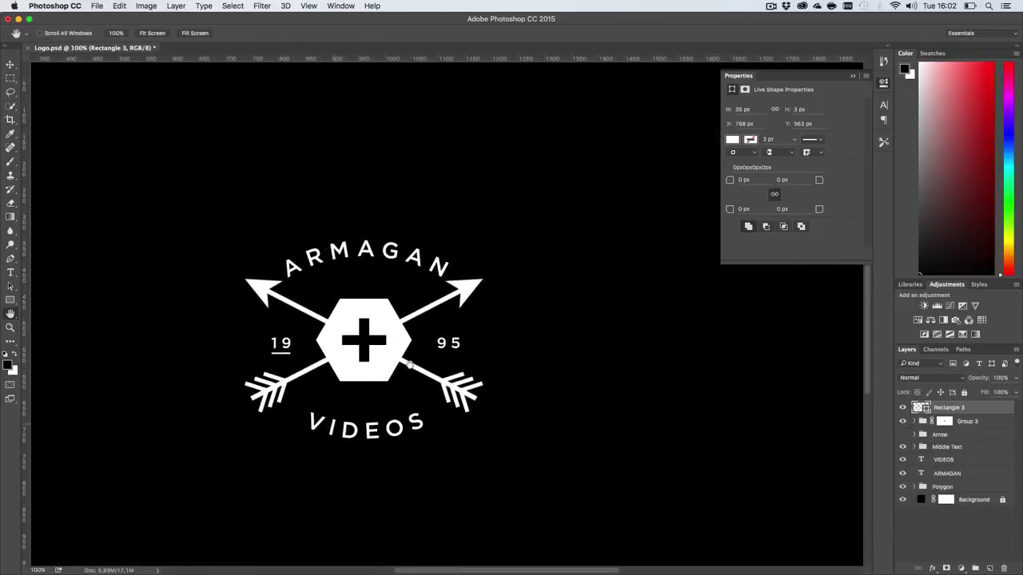
Step: Duplicate the underline straight across to beneath the "95" and widen the copy to 41 px to match the digits
left_click_drag(369, 380, 411, 361)
key("z")
left_click_drag(400, 325, 408, 325)
left_click(407, 325)
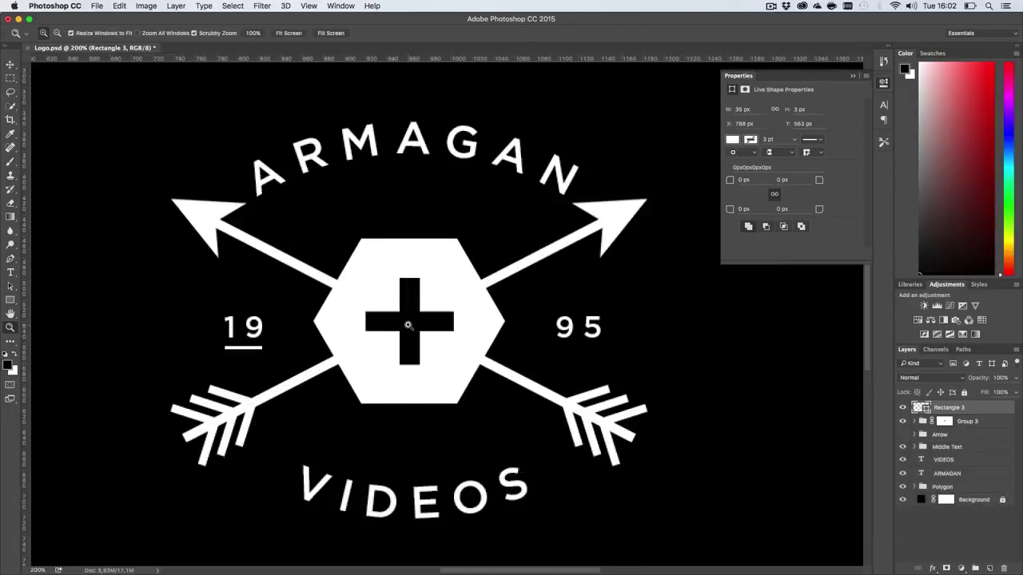
key("v")
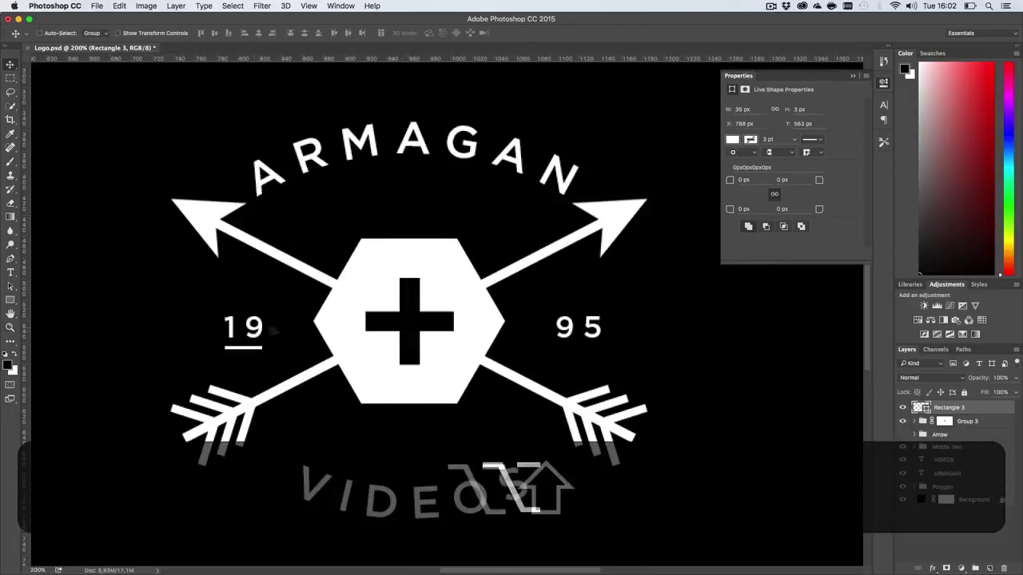
left_click_drag(258, 319, 628, 388)
key("z")
key("super+t")
key("super+1")
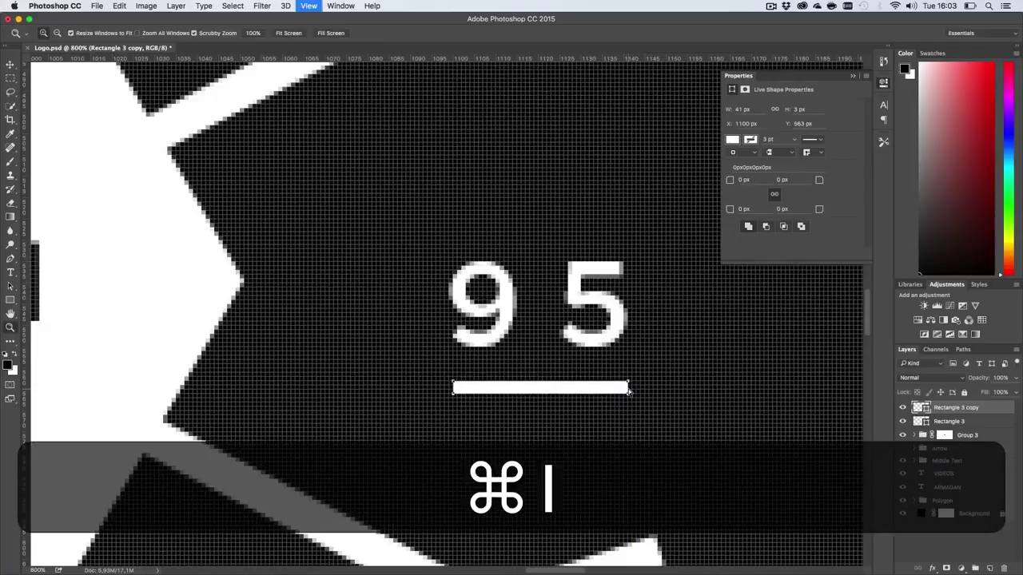
key("h")
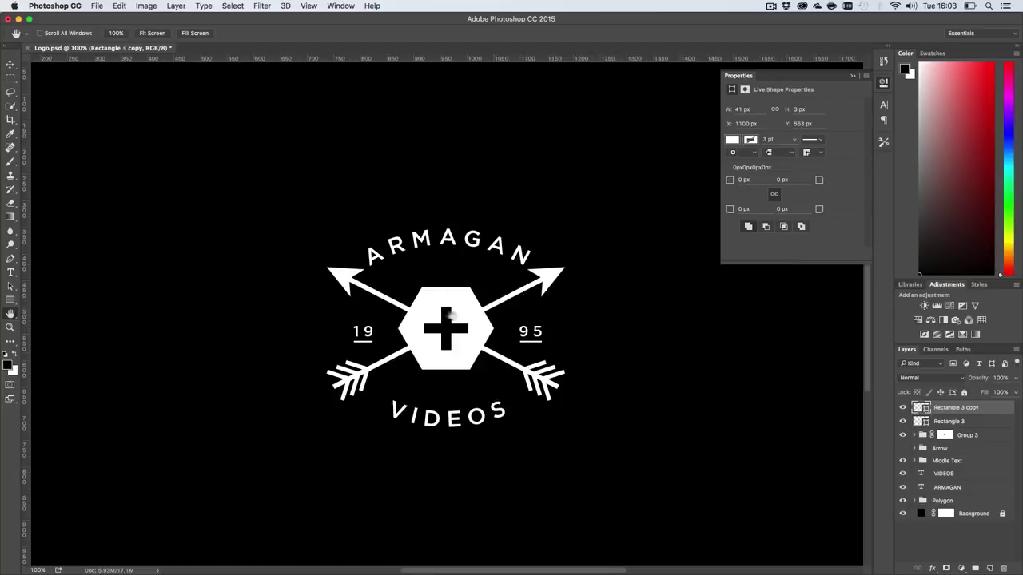
Step: Set the fill opacity of the crossed-arrows group, Group 3, to 0%
left_click(971, 437)
left_click(902, 435)
left_click(902, 436)
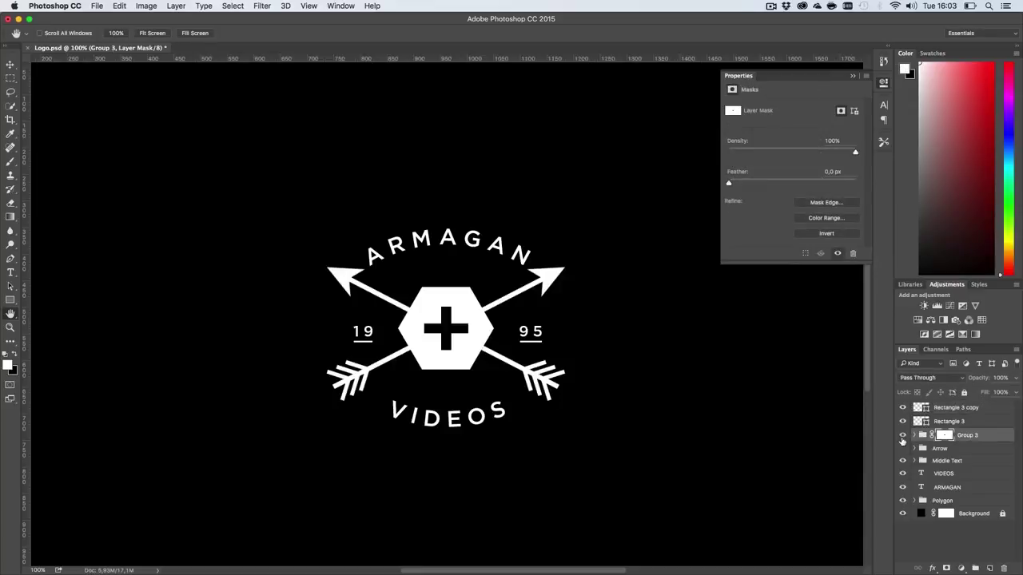
left_click_drag(985, 394, 887, 398)
Step: Add a white 2 px Stroke layer style positioned Inside to the crossed-arrows group
double_click(991, 438)
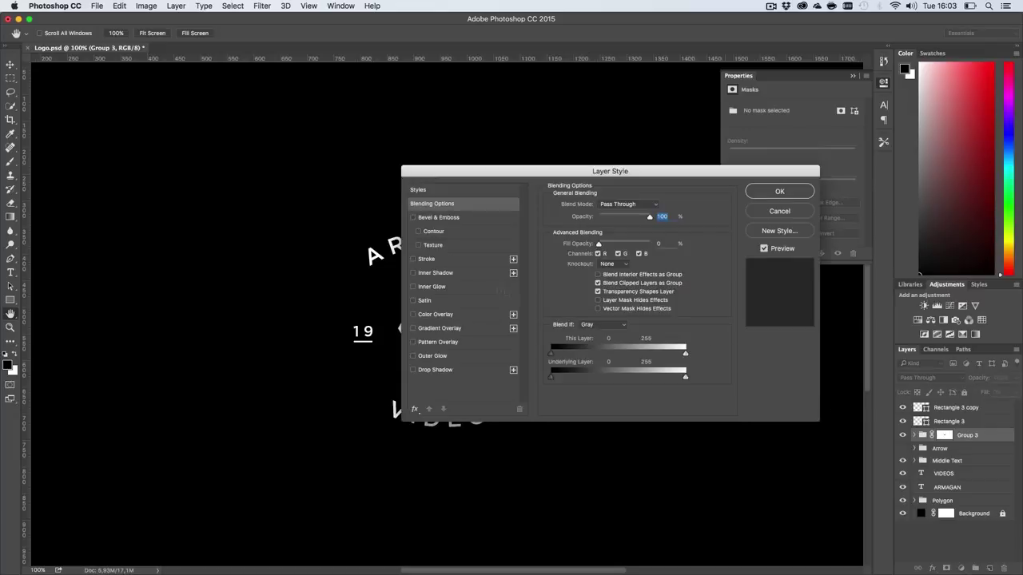
left_click_drag(440, 170, 582, 221)
left_click(556, 309)
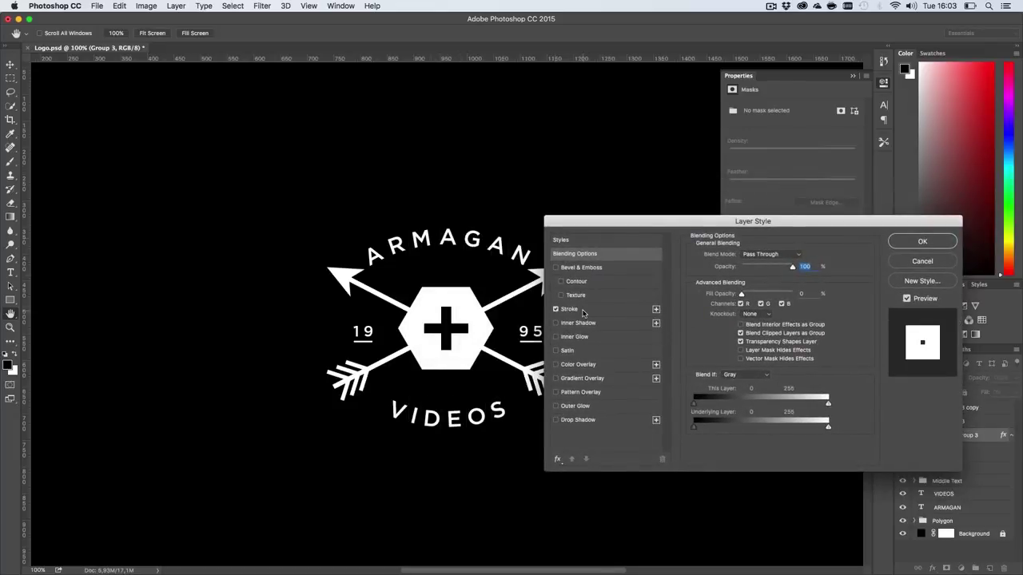
left_click(585, 309)
left_click_drag(739, 255, 728, 258)
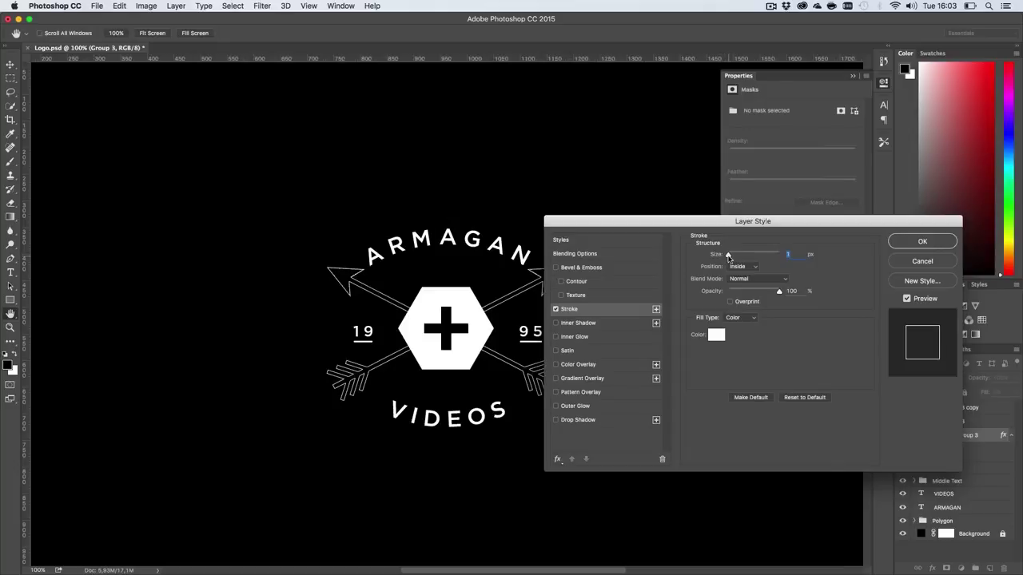
left_click_drag(727, 257, 729, 258)
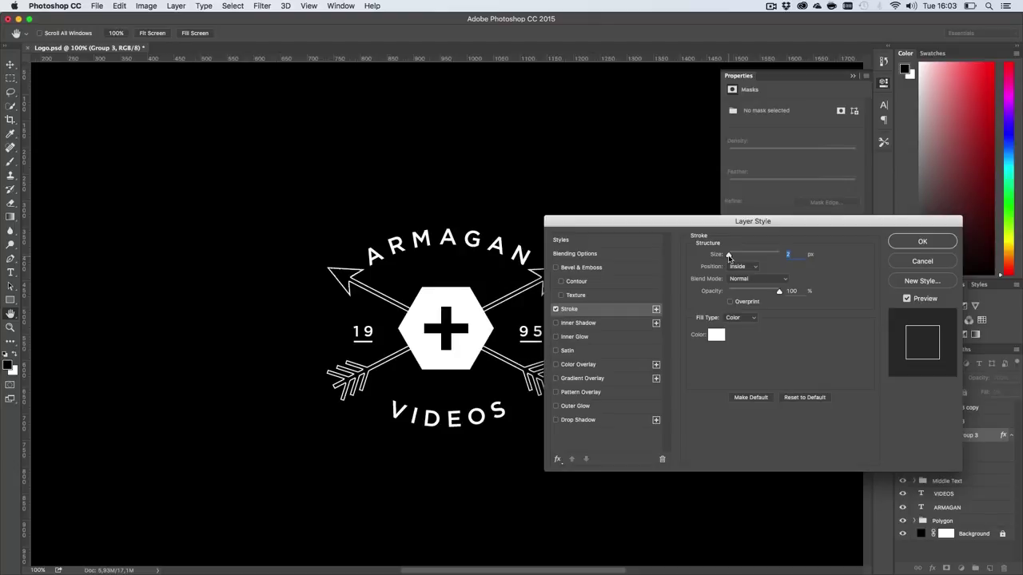
left_click(901, 249)
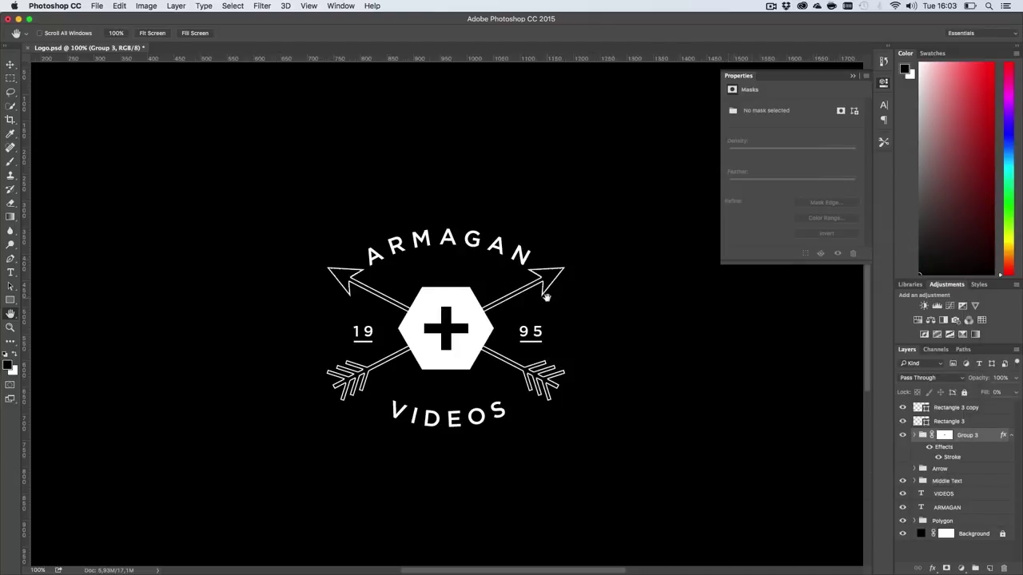
Step: Change the arrow group's stroke position to Outside, try a thick 8 px size, and reduce it to 1 px
key("super+i")
key("z")
left_click(540, 277)
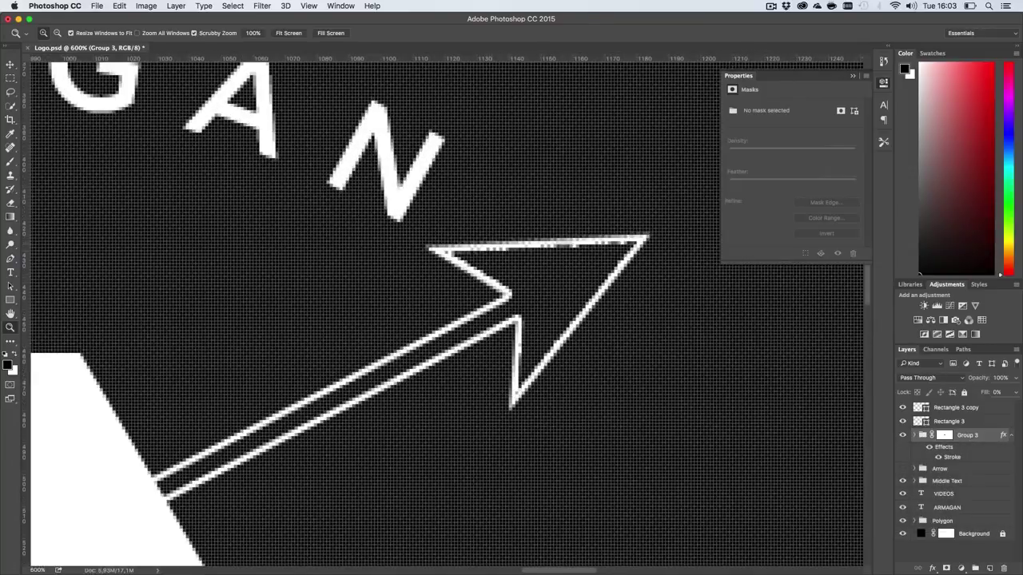
key("super+1")
key("h")
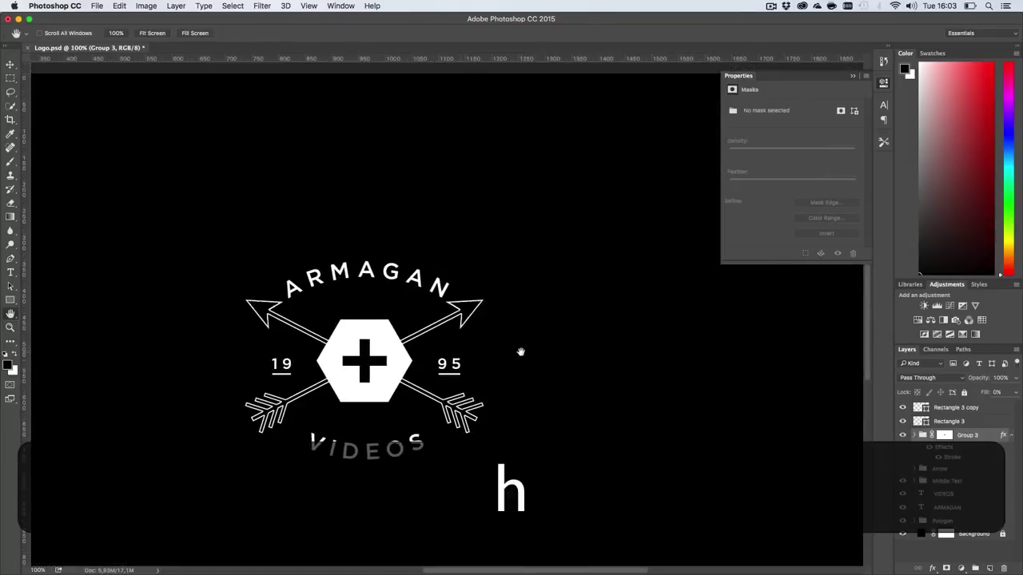
left_click_drag(543, 347, 630, 331)
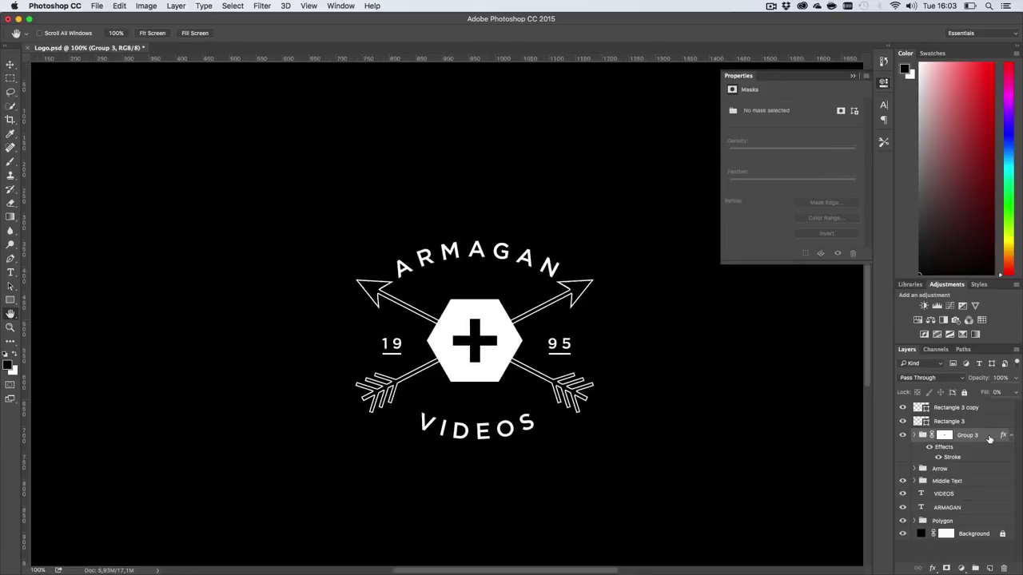
double_click(989, 439)
left_click_drag(659, 212, 711, 221)
left_click(660, 314)
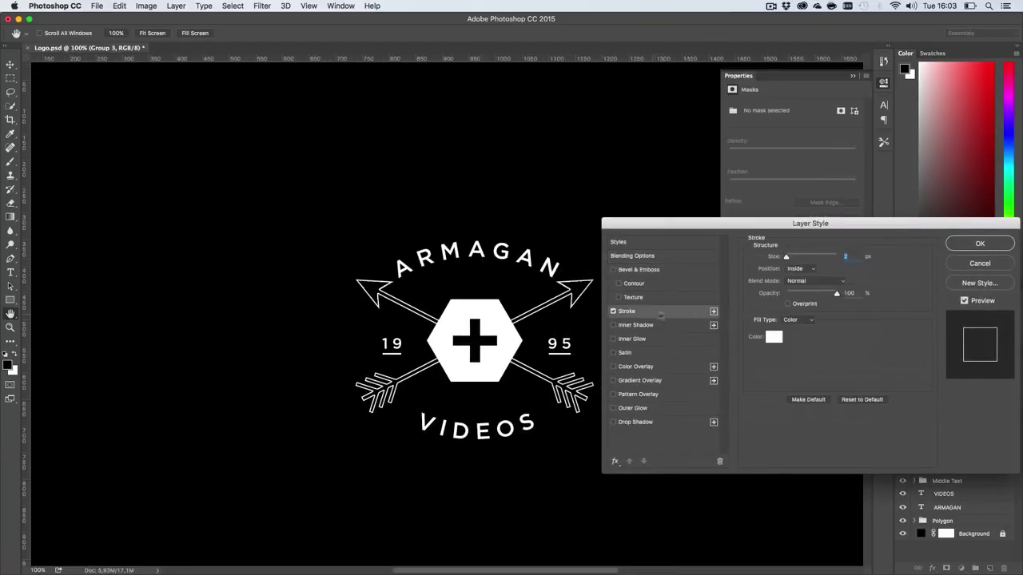
left_click(797, 269)
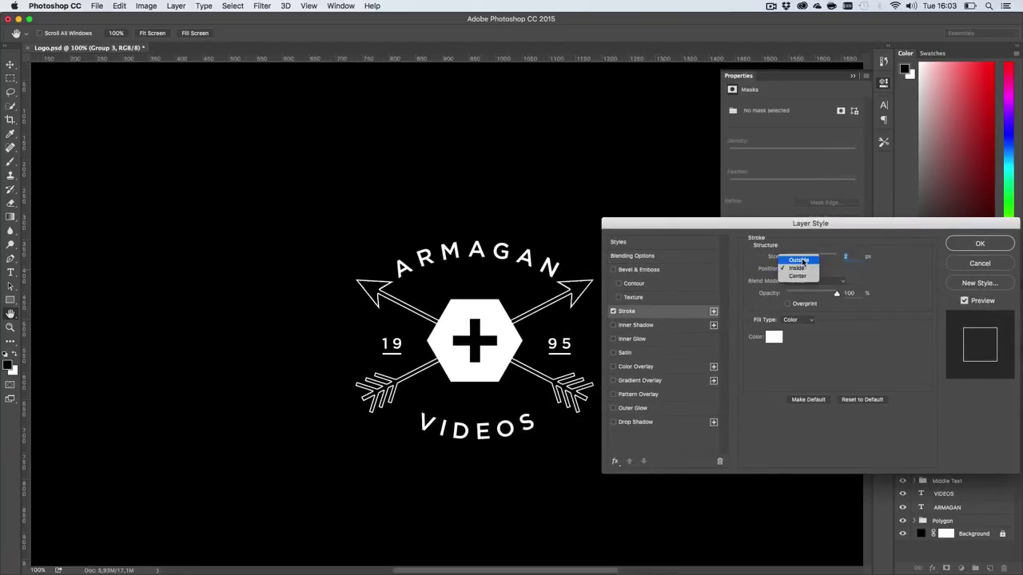
left_click(800, 260)
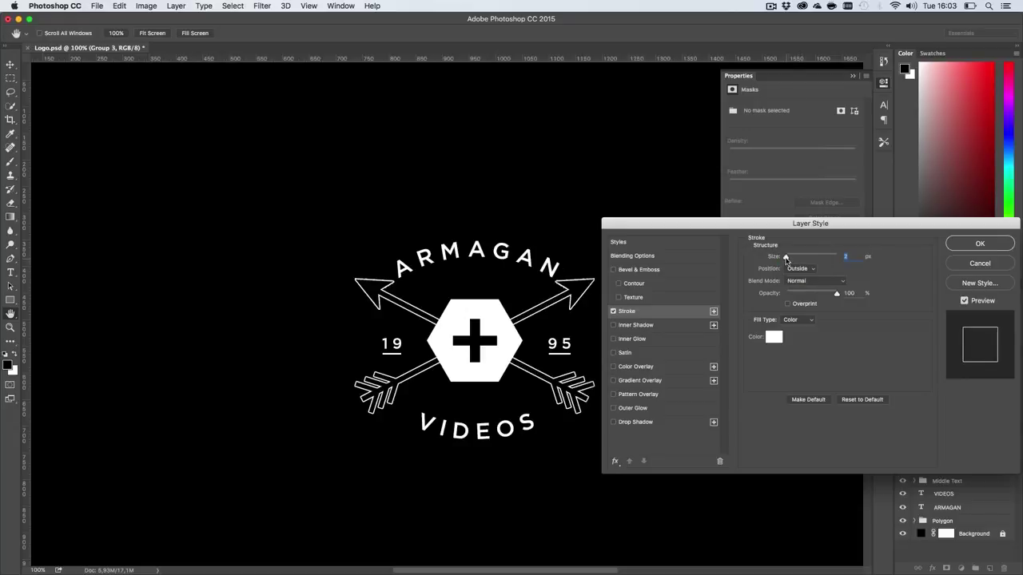
mouse_move(786, 260)
left_mouse_down()
mouse_move(807, 260)
mouse_move(789, 258)
left_mouse_up()
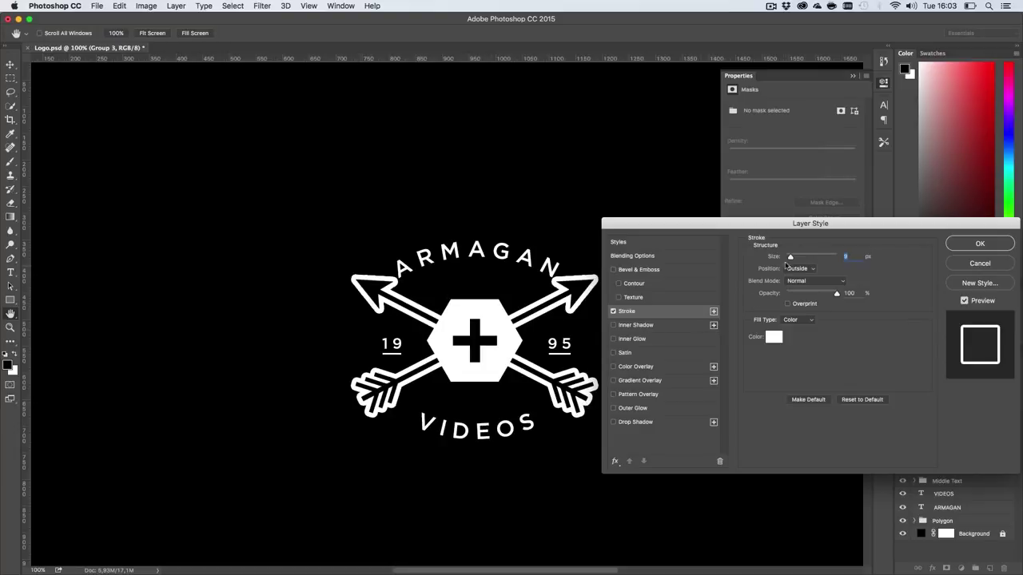
left_click_drag(789, 260, 785, 259)
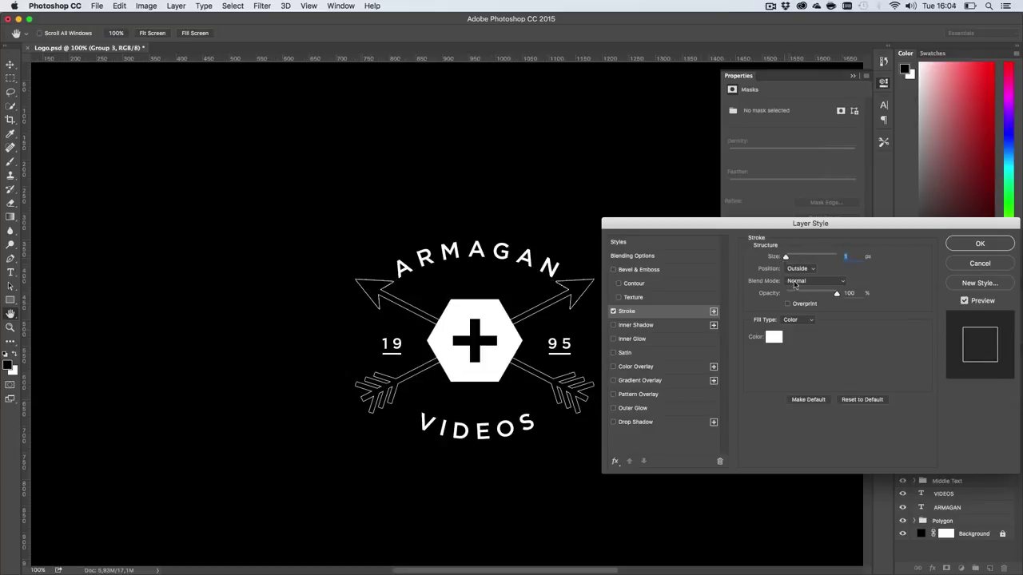
Step: Set the arrow group's stroke position to Center, compare a 2 px size, and apply it at 1 px
left_click(799, 268)
left_click(796, 290)
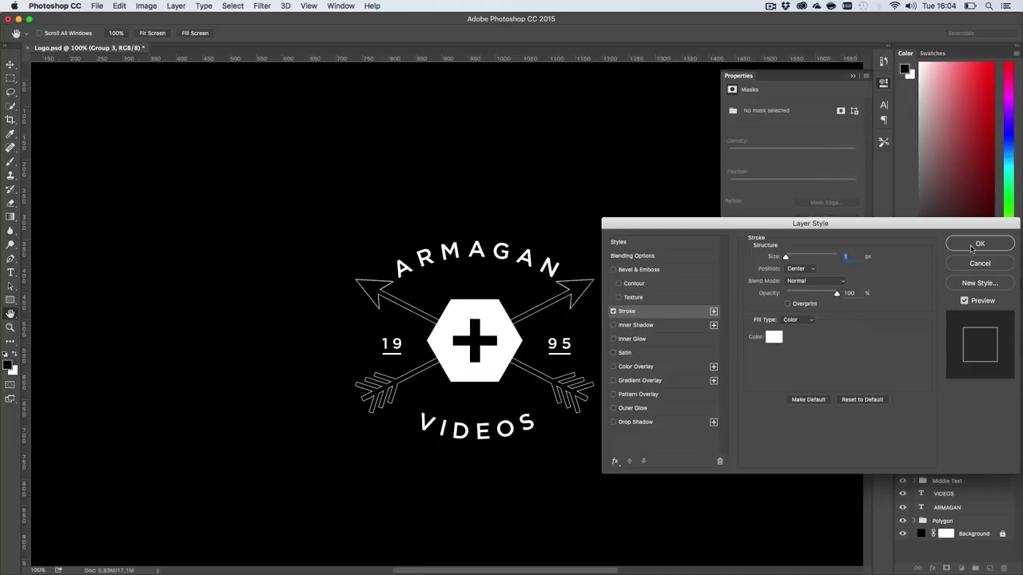
type("2")
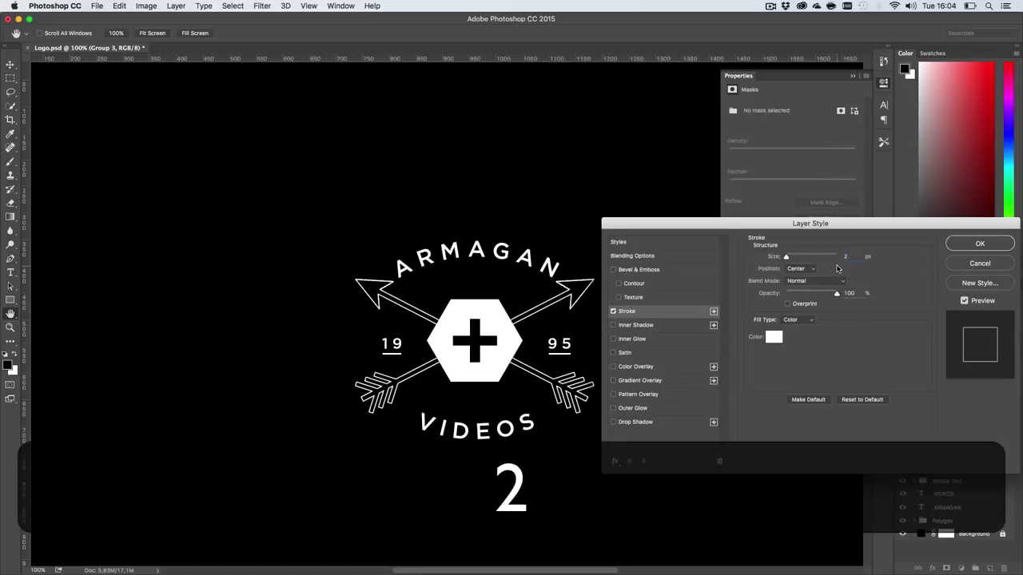
type("1")
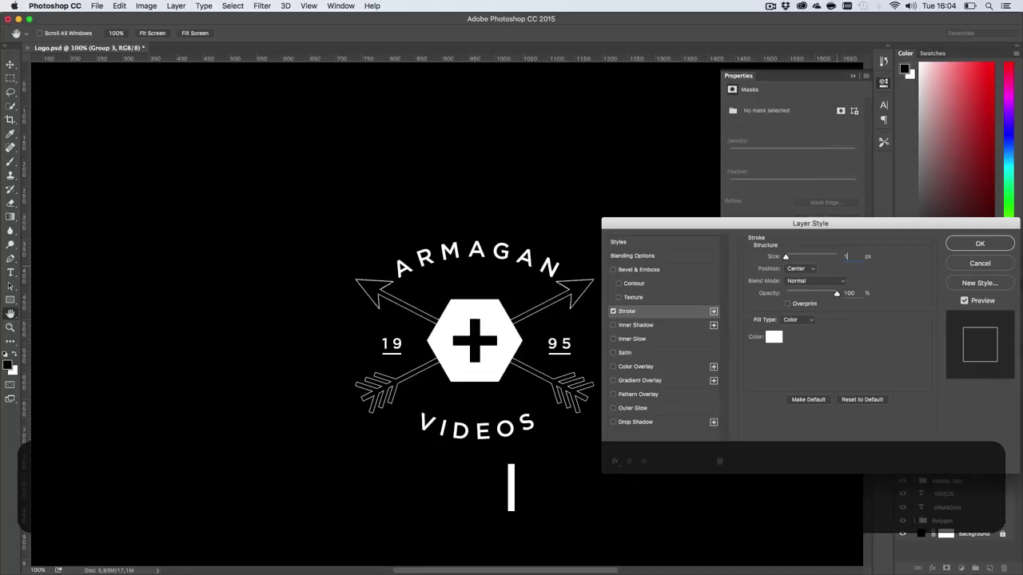
left_click(980, 243)
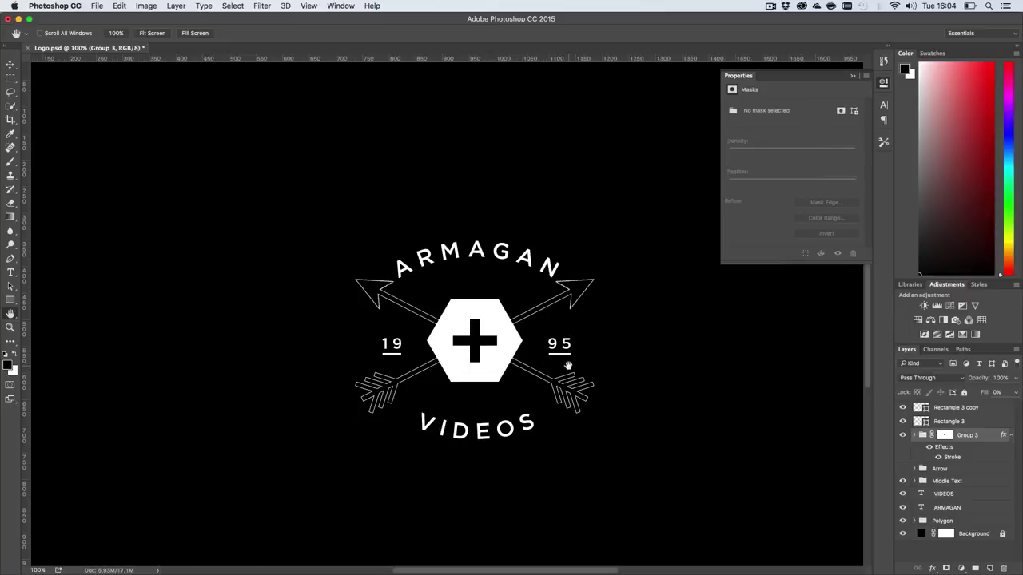
Step: Hide the underlines beneath both year numbers and save the document
left_click_drag(902, 421, 902, 411)
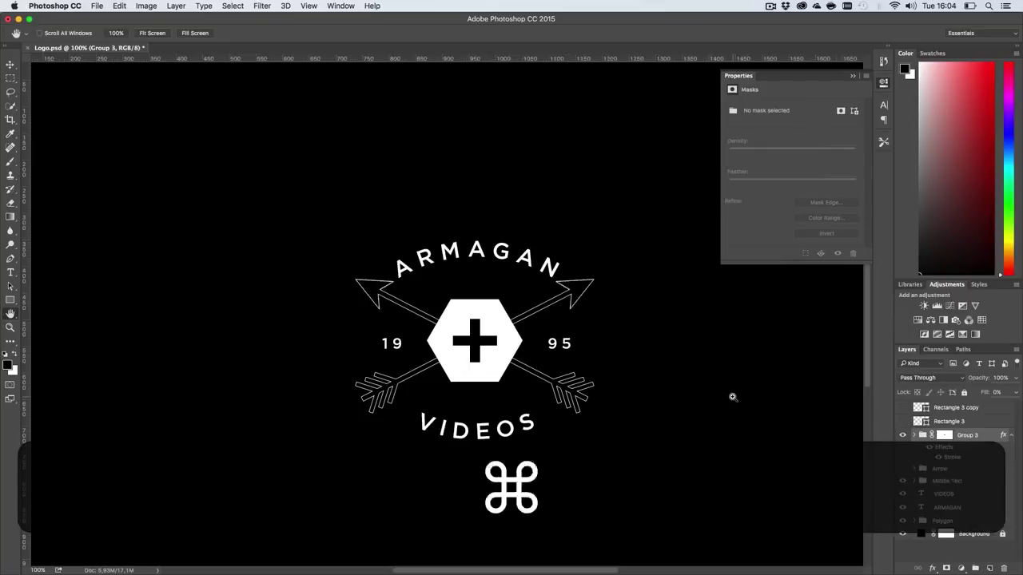
key("super+s")
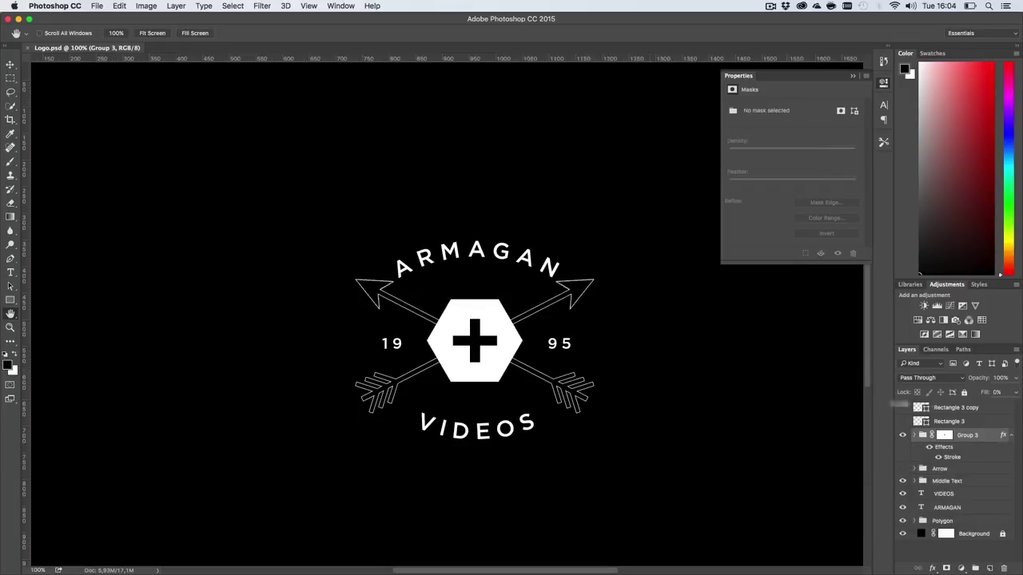
Step: Set the font size of the whole curved "ARMAGAN" text to 18 pt
left_click(966, 495)
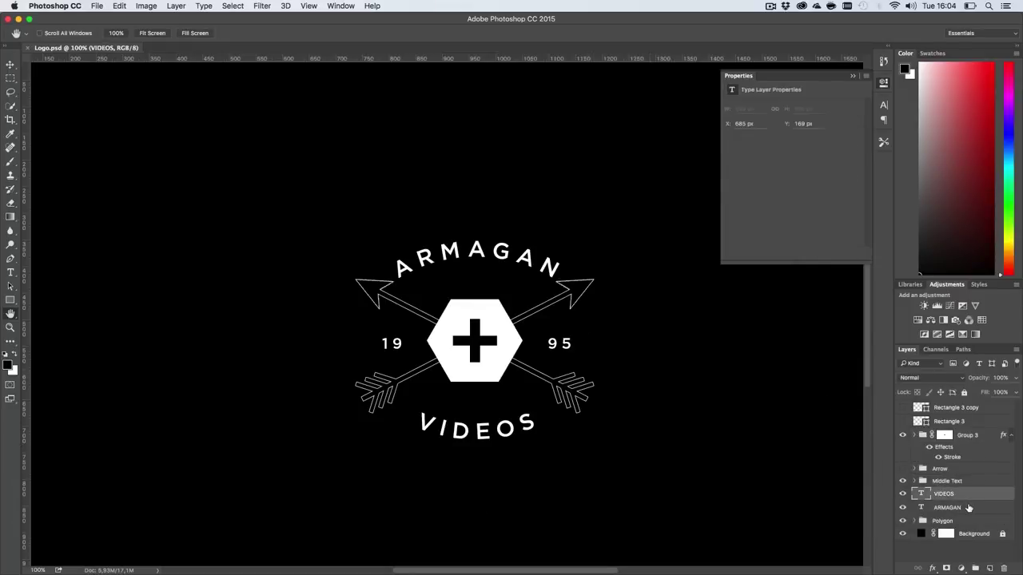
left_click(968, 508)
key("t")
left_click(518, 258)
key("super+a")
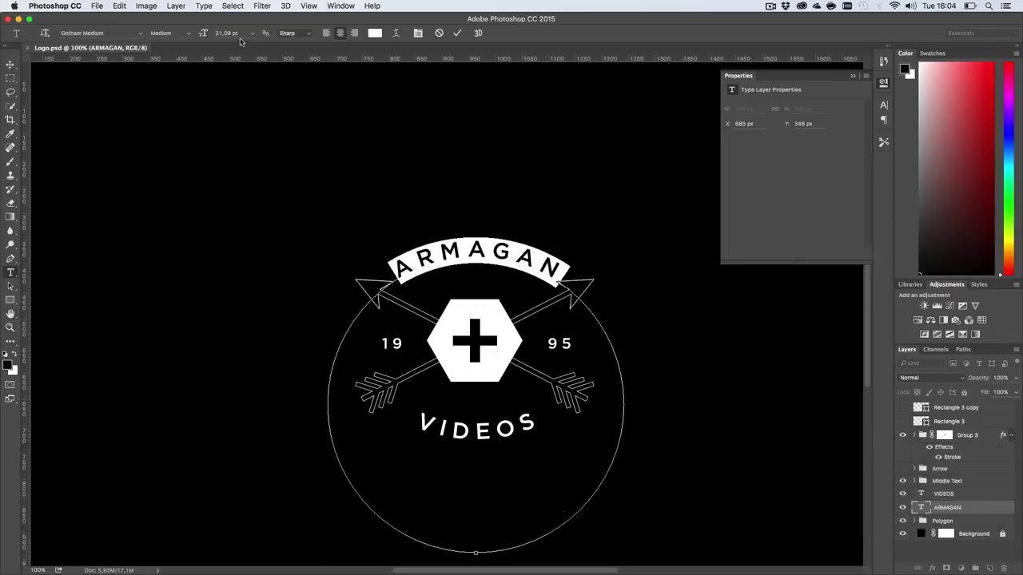
type("18")
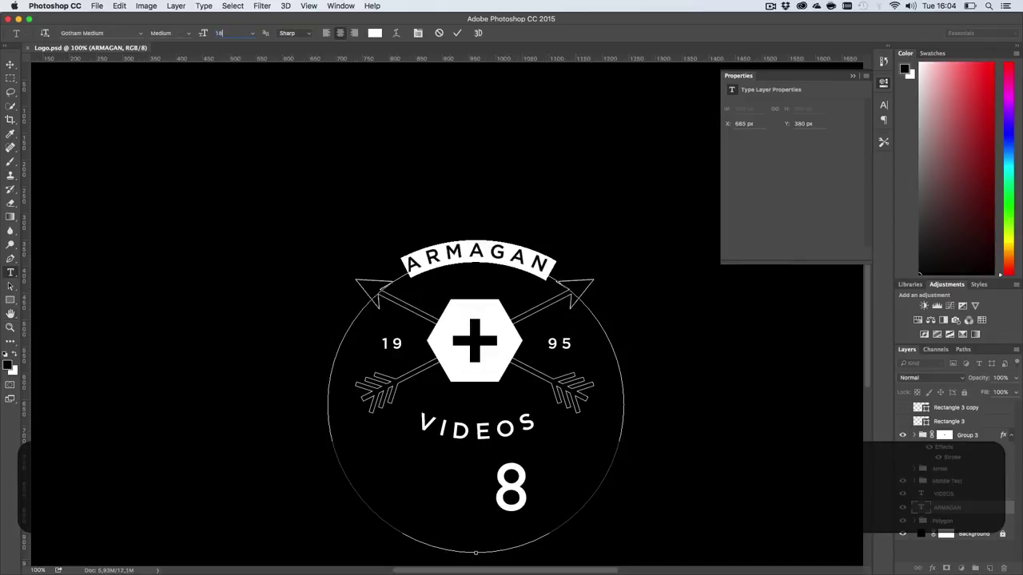
left_click(11, 65)
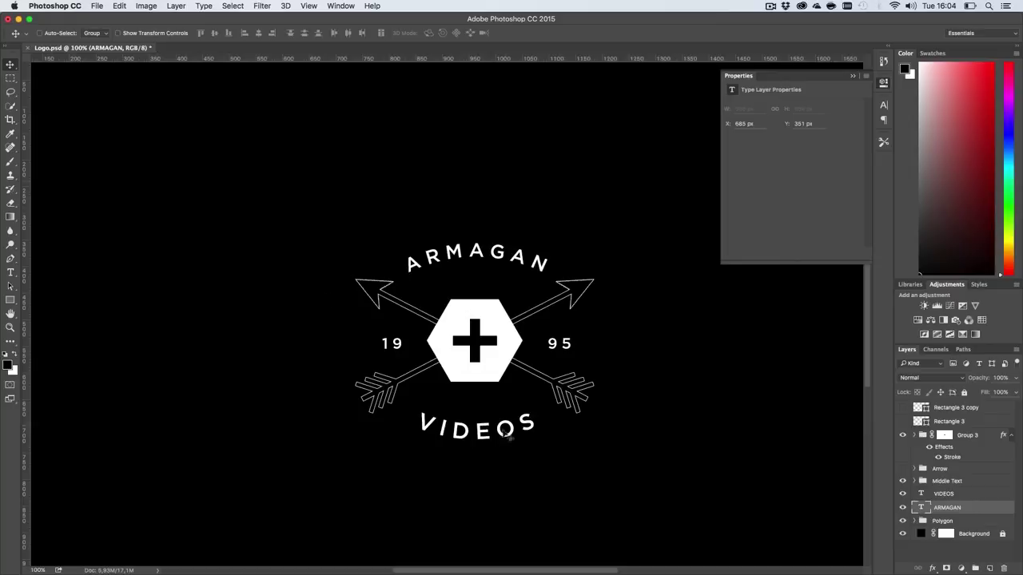
Step: Select the whole curved "VIDEOS" text and open its font size for editing
key("t")
left_click(498, 431)
key("super+a")
left_click(204, 33)
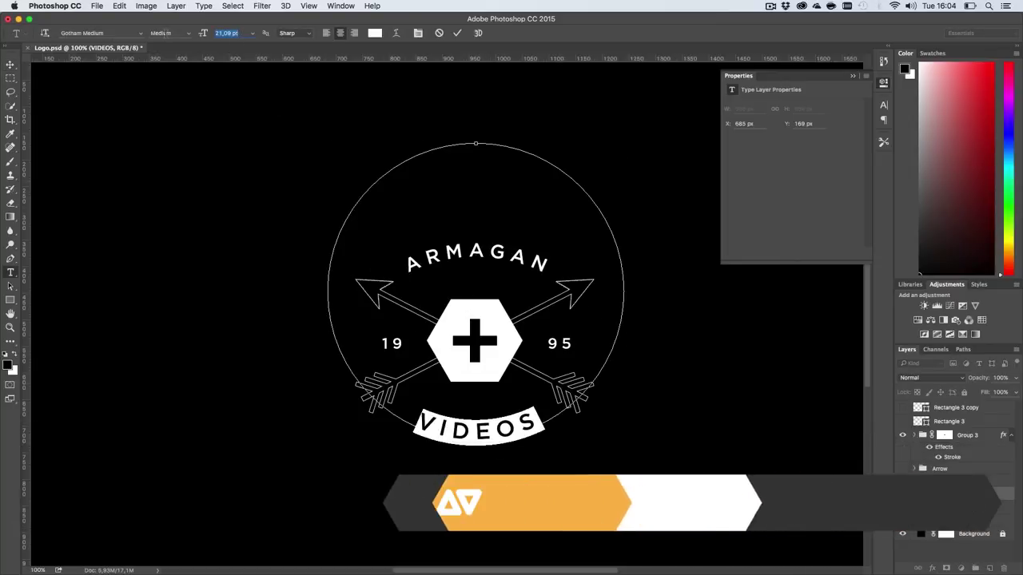
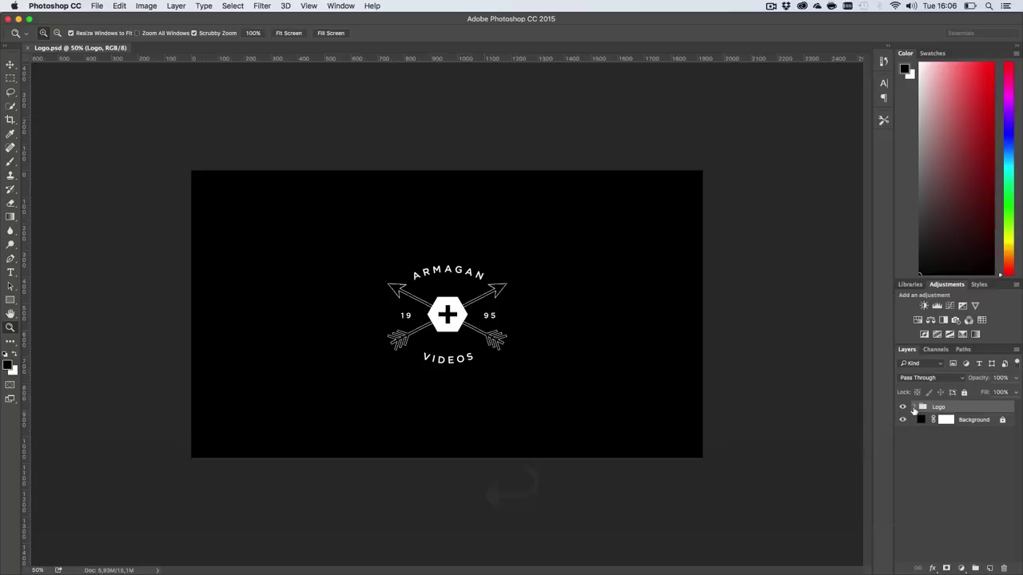
Step: Move the hidden Arrow group out of the Logo group to the top of the layer stack and collapse the Logo group
left_click(914, 407)
left_click_drag(947, 483, 919, 408)
left_click(915, 420)
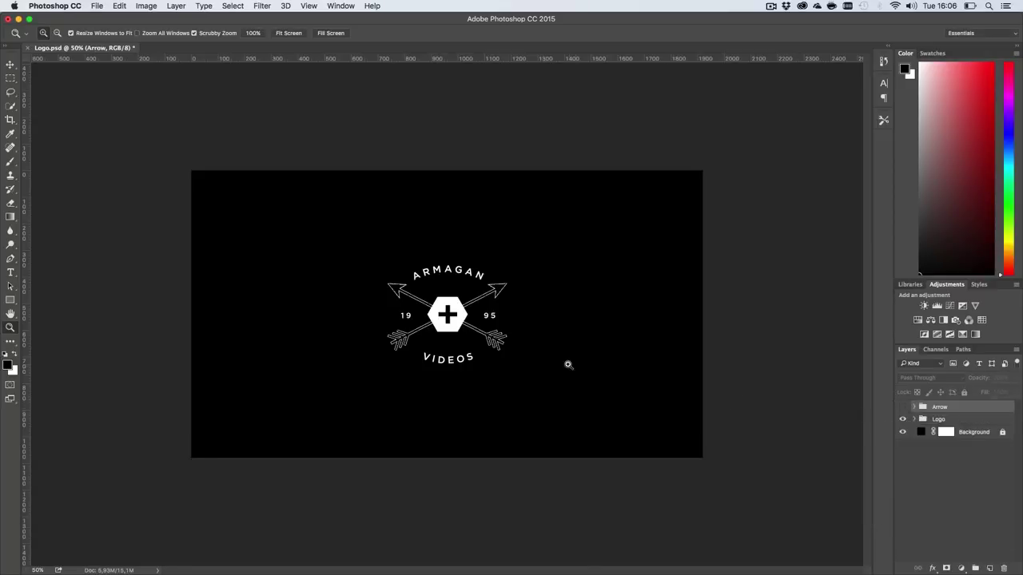
Step: Scale the Logo group up proportionally around its centre until it nearly fills the canvas height
left_click(970, 422)
key("super+t")
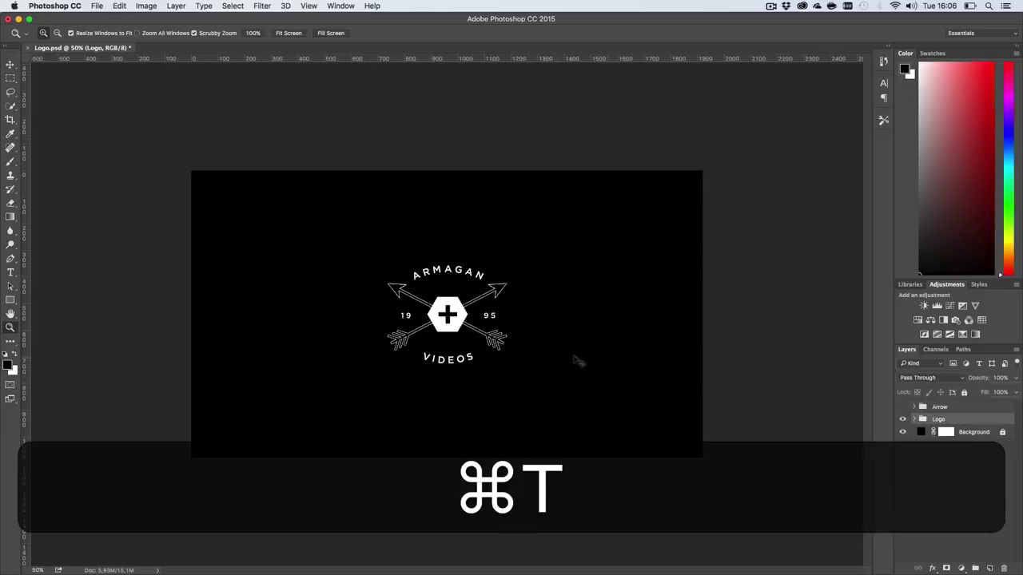
left_click_drag(520, 365, 603, 422)
key("Return")
key("super+1")
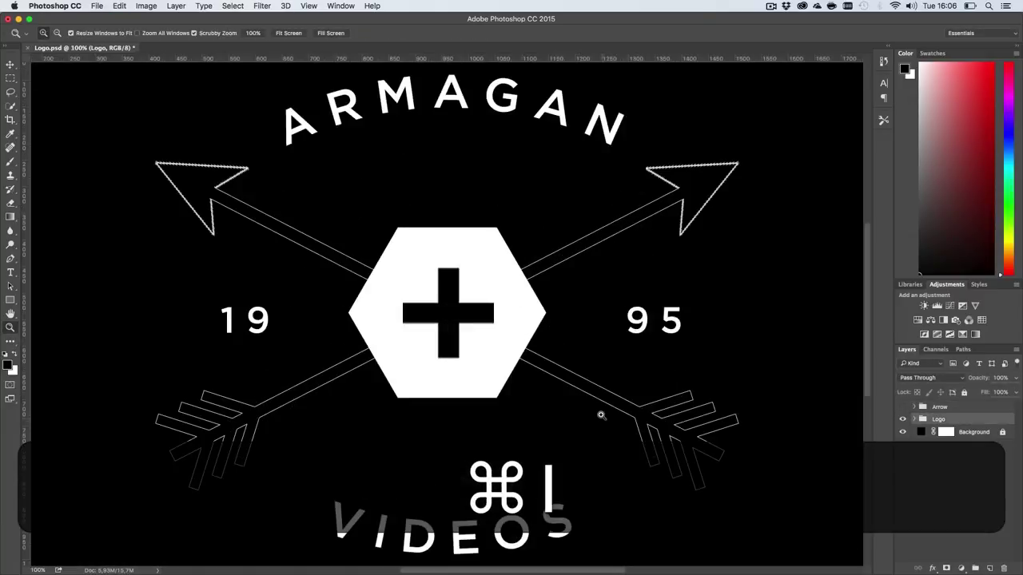
Step: Set the Logo group's transform interpolation to Bicubic Automatic and apply the transform
key("h")
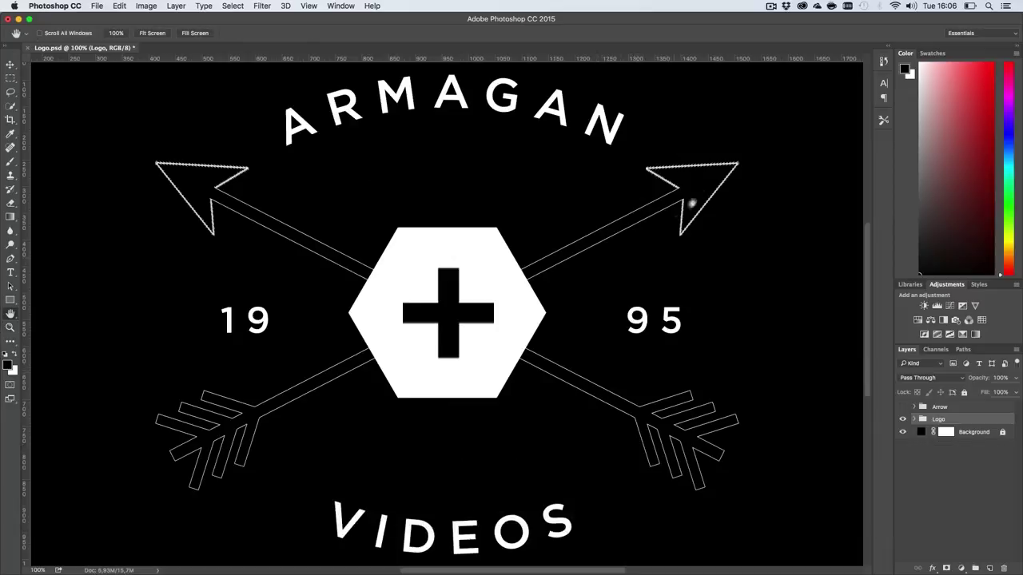
key("z")
left_click_drag(720, 170, 727, 160)
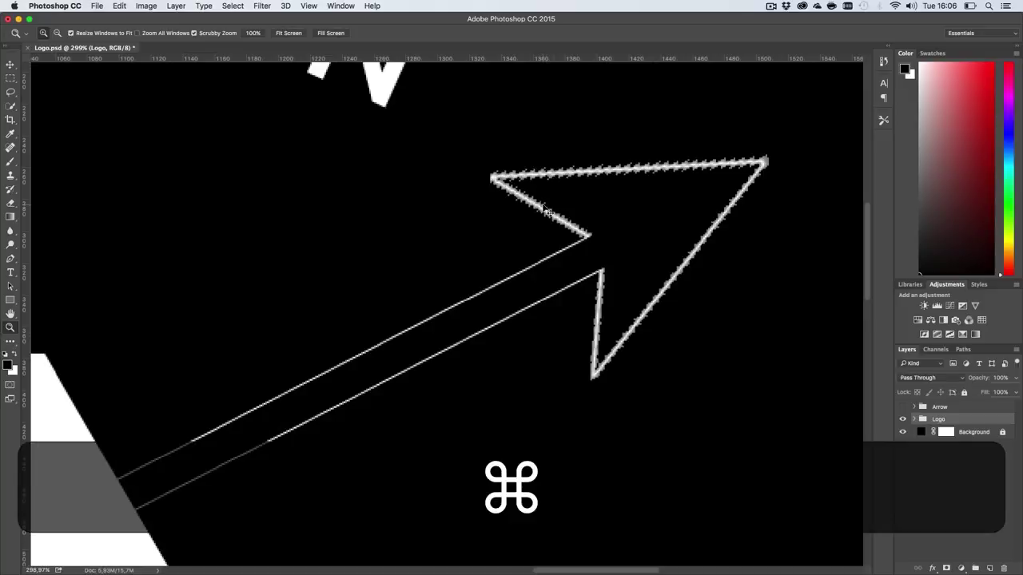
key("super+t")
left_click(435, 33)
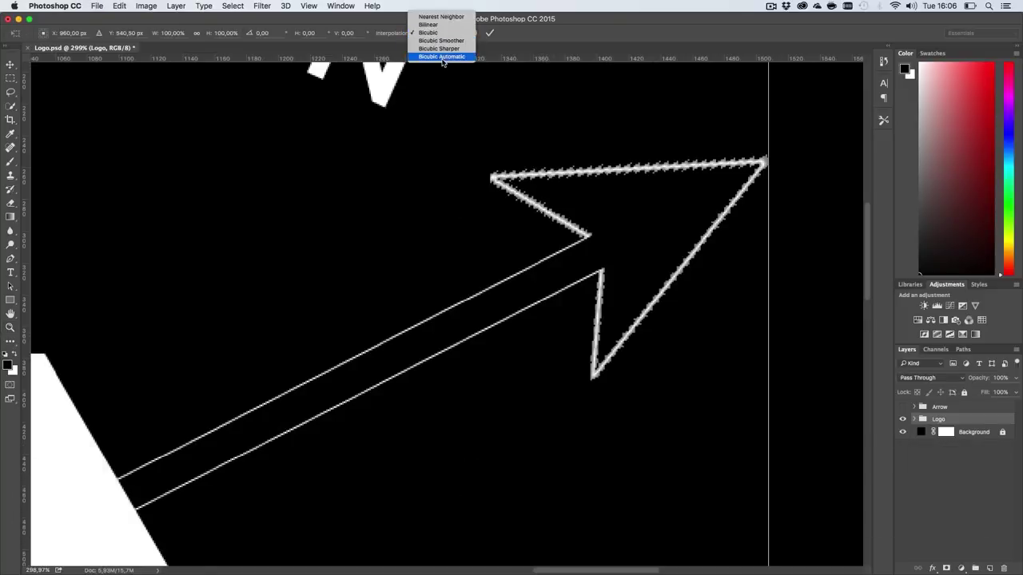
left_click(442, 57)
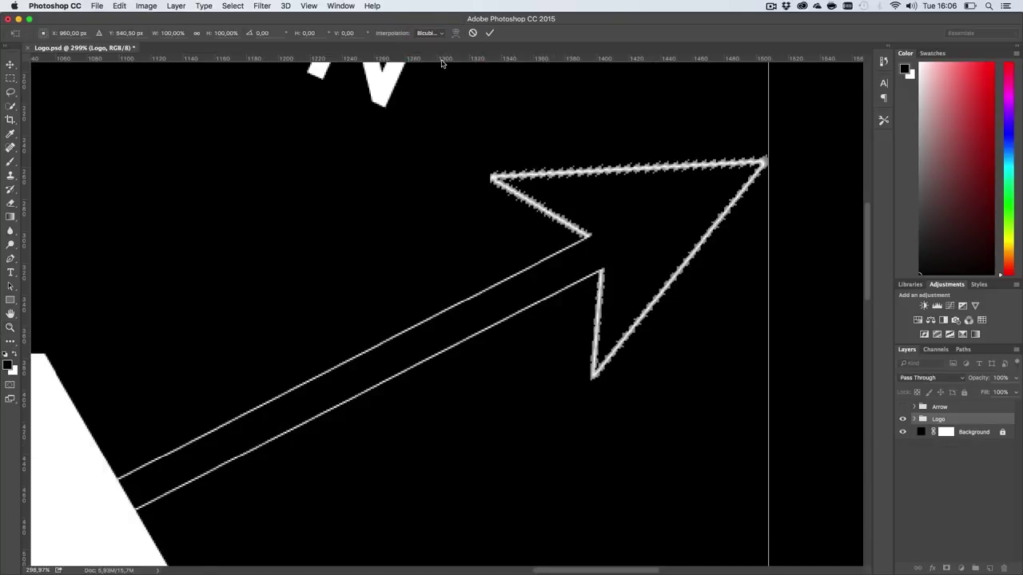
key("Return")
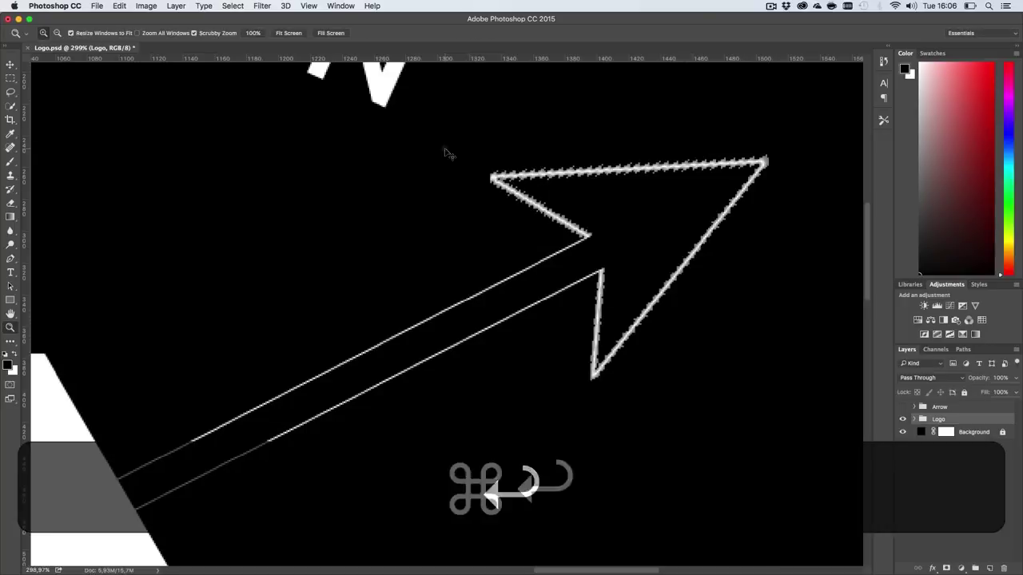
Step: Scale the Logo group down proportionally around its centre to roughly half its enlarged size
key("super+1")
key("h")
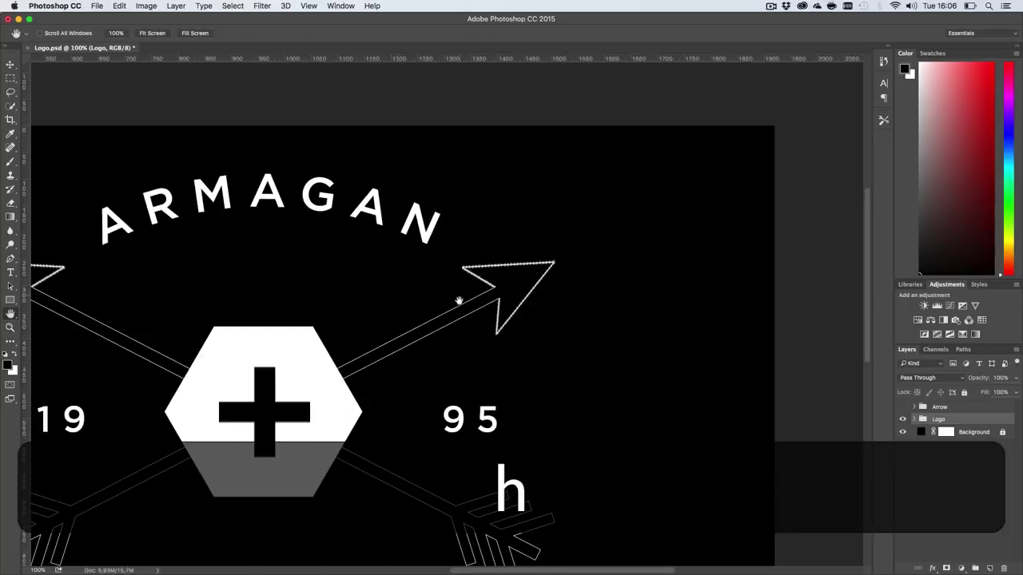
key("z")
left_click(425, 299, "alt")
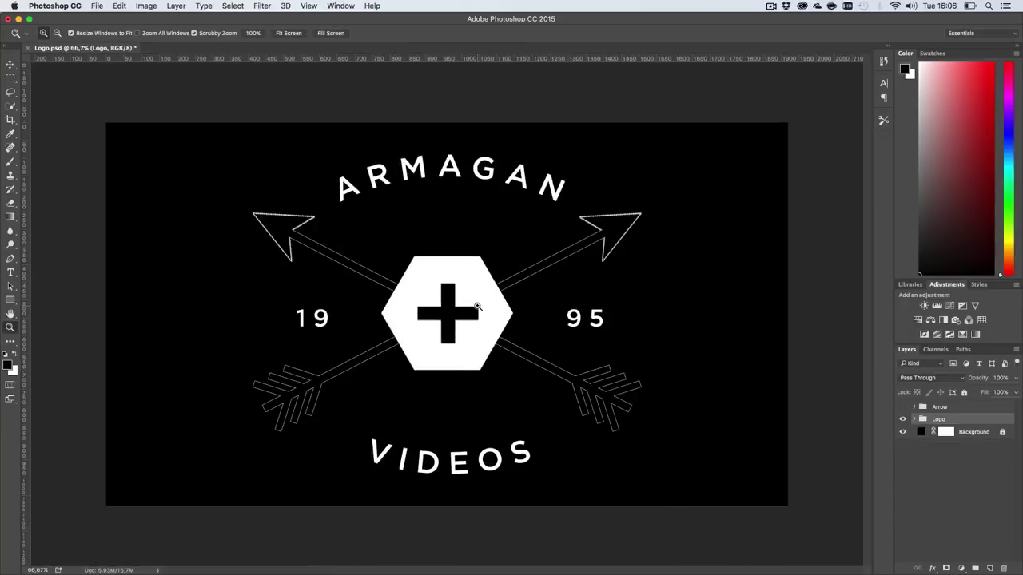
key("super+t")
key("shift+super+t")
key("alt+shift+super+t")
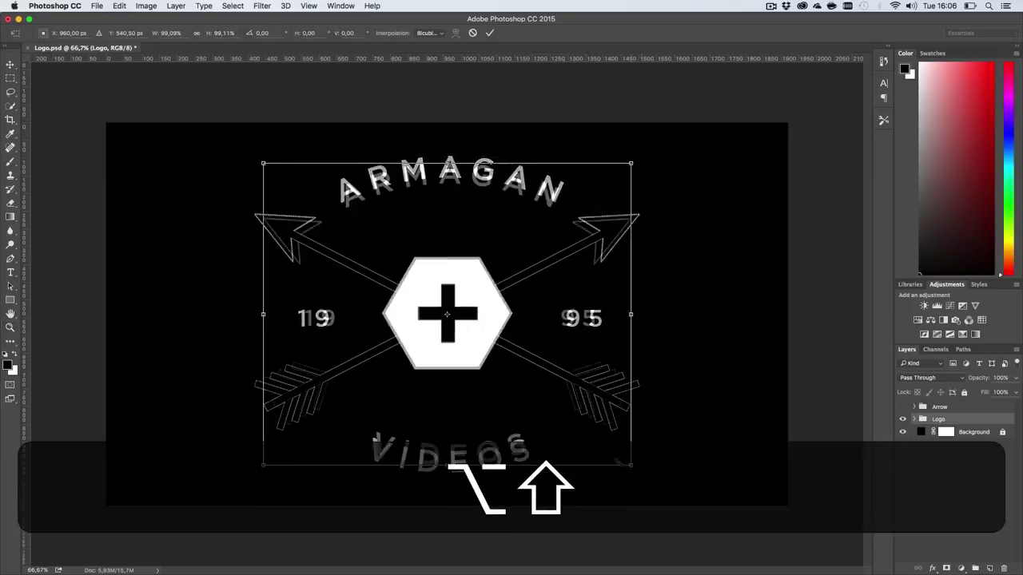
left_click_drag(619, 461, 521, 425)
key("alt+shift+Return")
key("super+1")
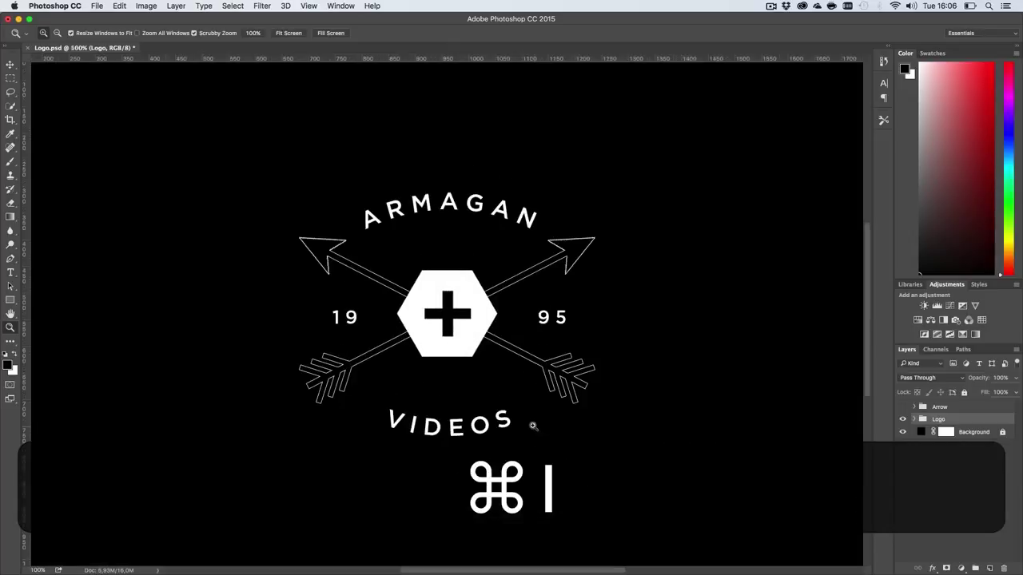
Step: Examine the outlines of the arrow's fletching and arrowhead close up at 300%
key("super+h")
key("h")
left_click_drag(548, 390, 520, 389)
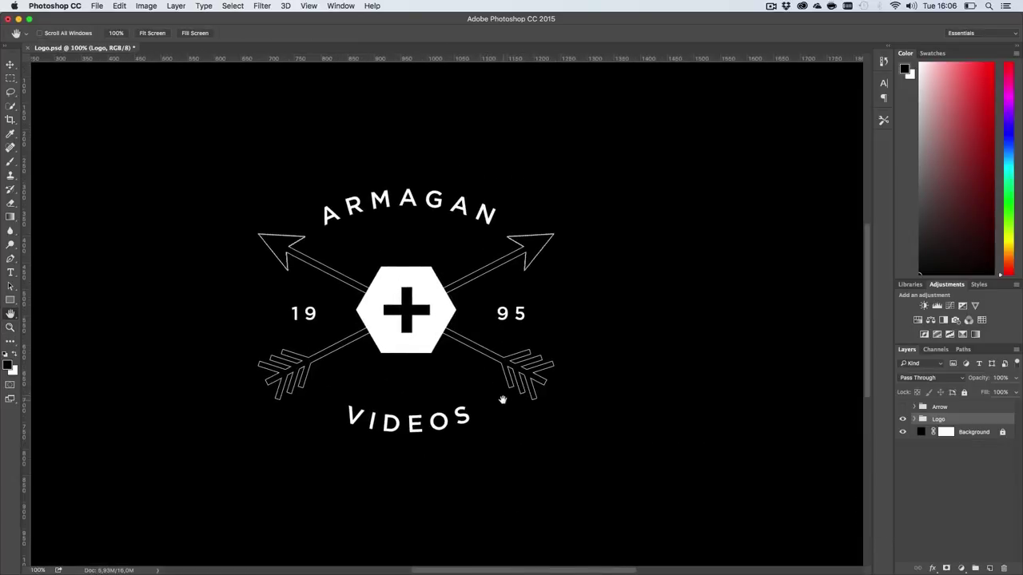
key("z")
left_click(516, 382)
left_click(515, 382)
key("h")
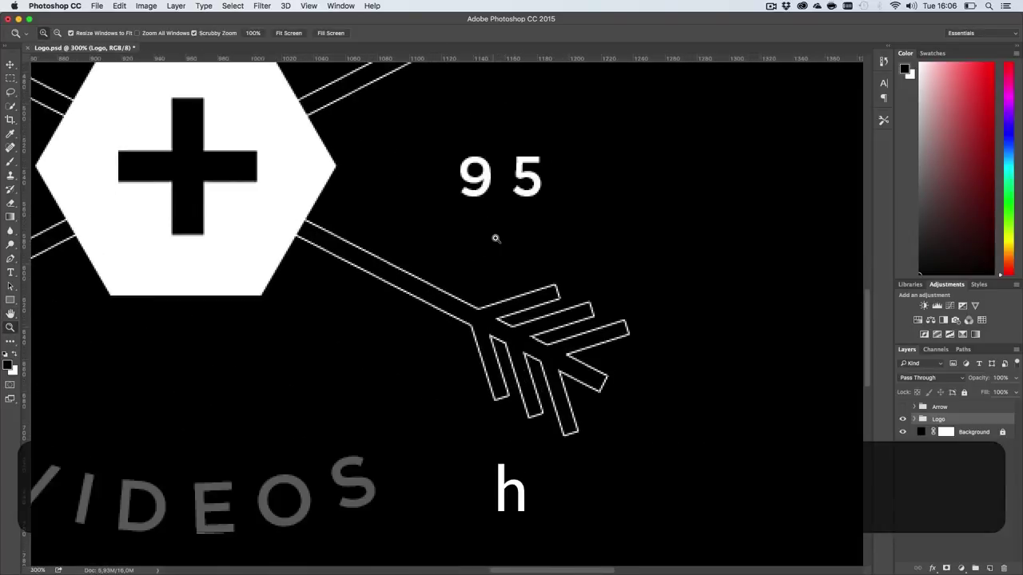
left_click_drag(481, 135, 512, 359)
left_click_drag(596, 176, 569, 192)
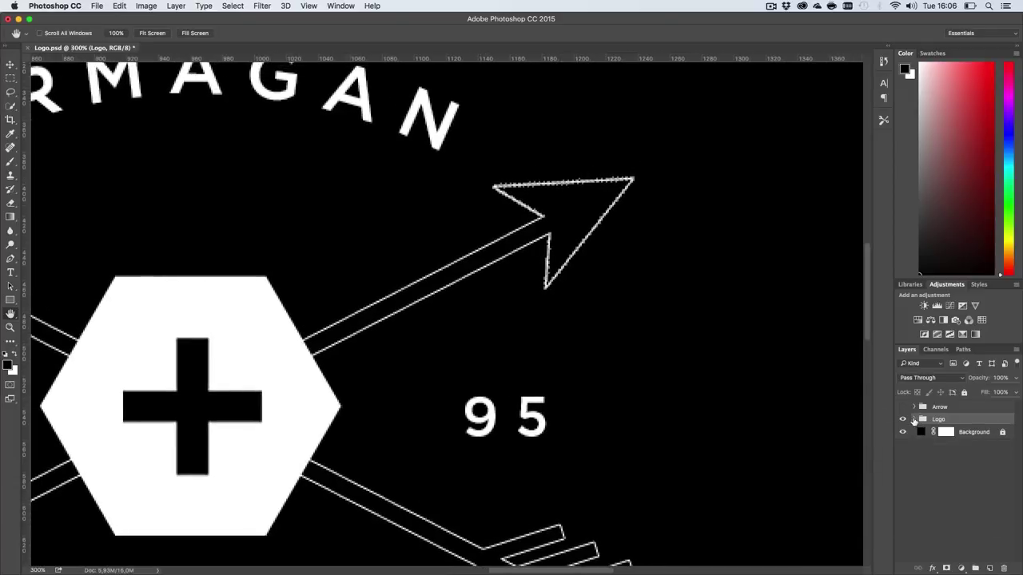
Step: Inspect the Logo group's contents by toggling Middle Text, Group 3 and Arrow copy, and expand Arrow copy to show its shapes
left_click(914, 420)
left_click(902, 493)
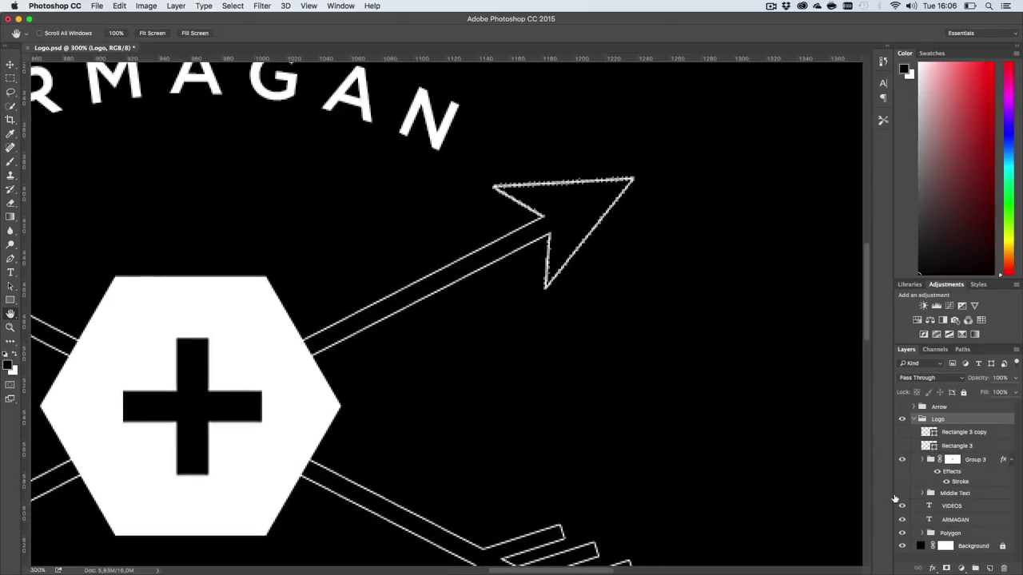
left_click(902, 493)
left_click(902, 459)
left_click(902, 459)
left_click(923, 459)
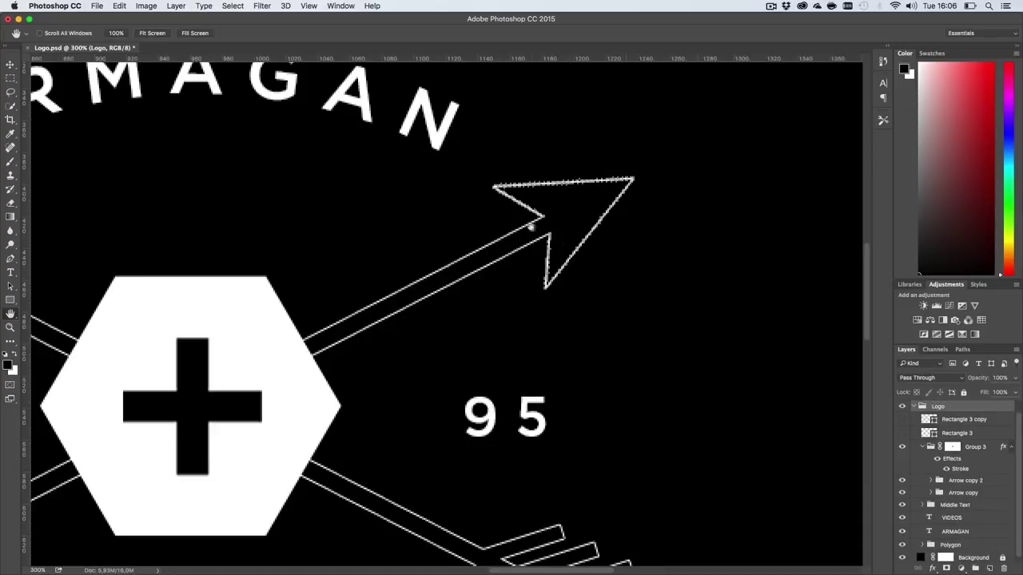
left_click(902, 493)
left_click(902, 493)
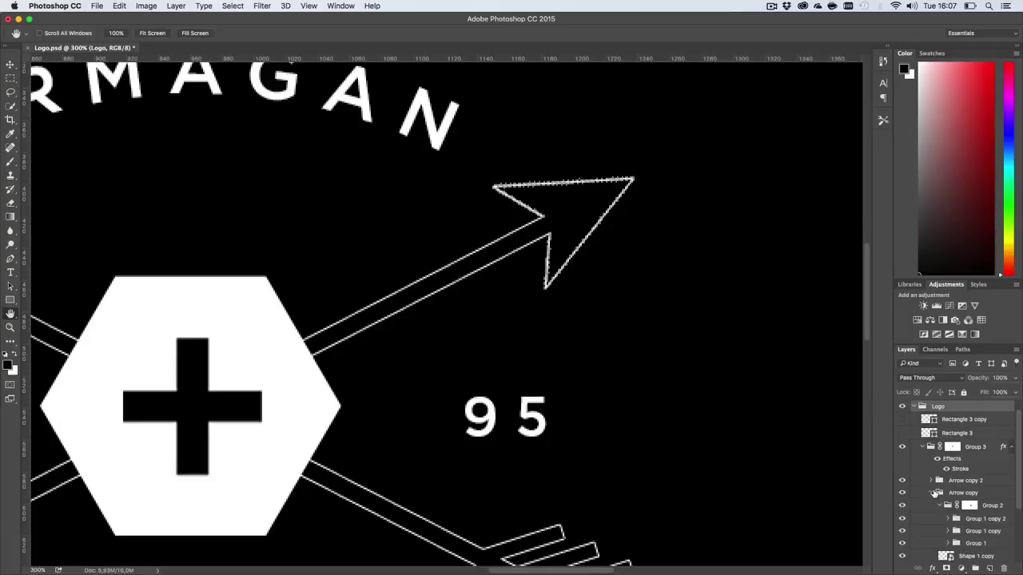
left_click(932, 493)
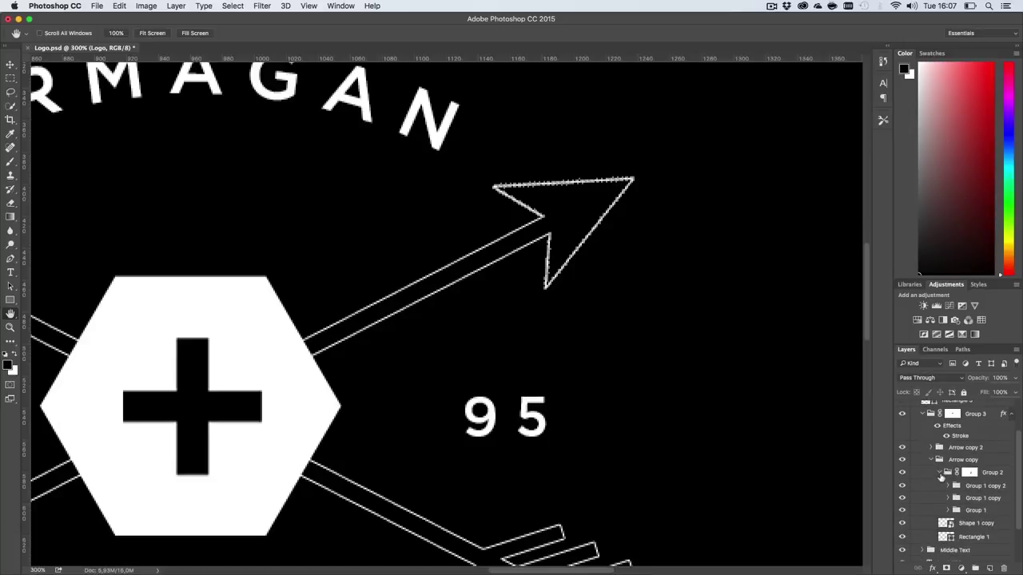
left_click(940, 473)
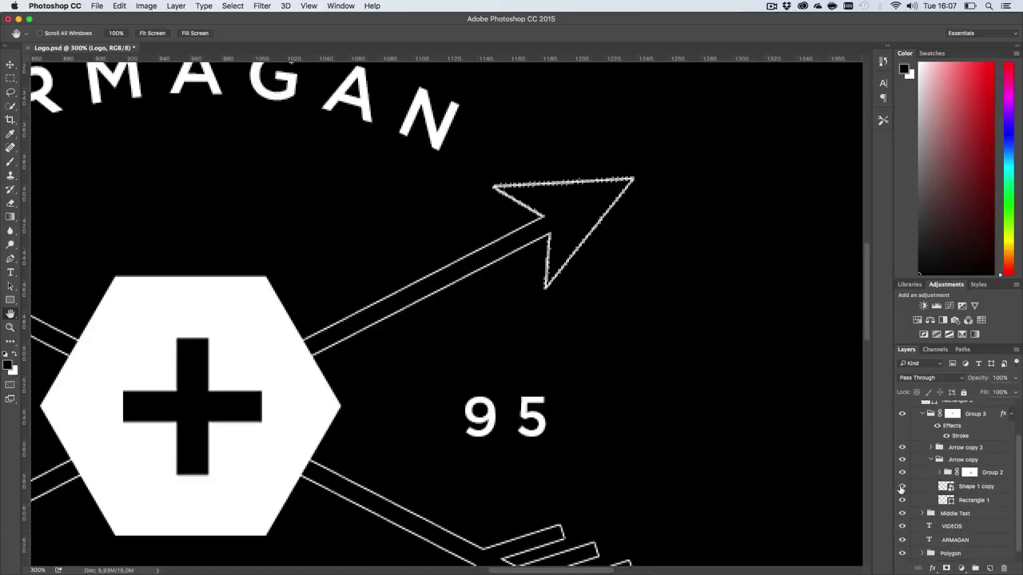
Step: Toggle the visibility of Rectangle 1 and Shape 1 copy to identify which arrow parts they draw
left_click(902, 500)
left_click(902, 500)
key("z")
left_click(685, 423, "alt")
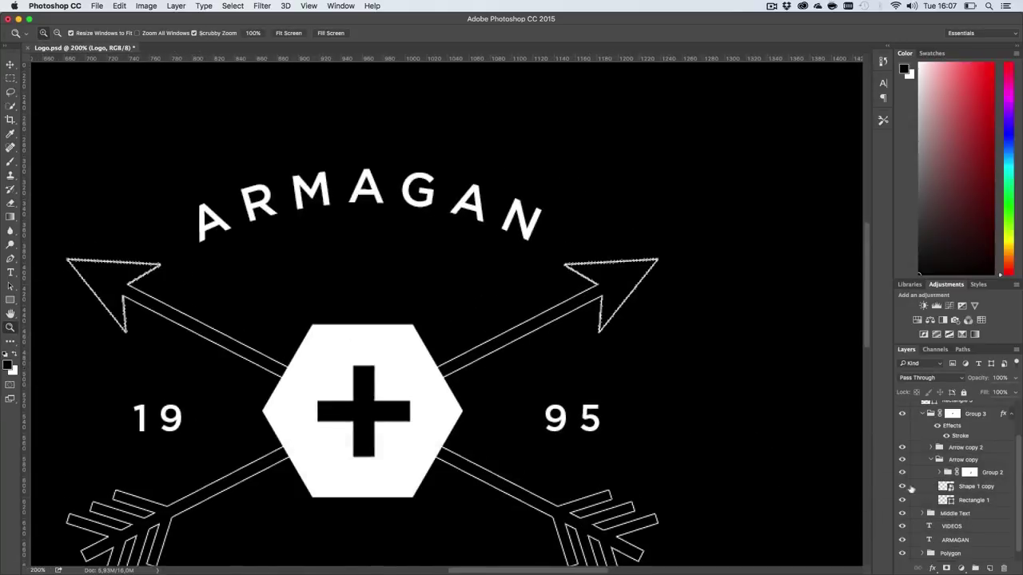
left_click(901, 486)
left_click(902, 486)
left_click(902, 486)
left_click(902, 485)
double_click(1008, 489)
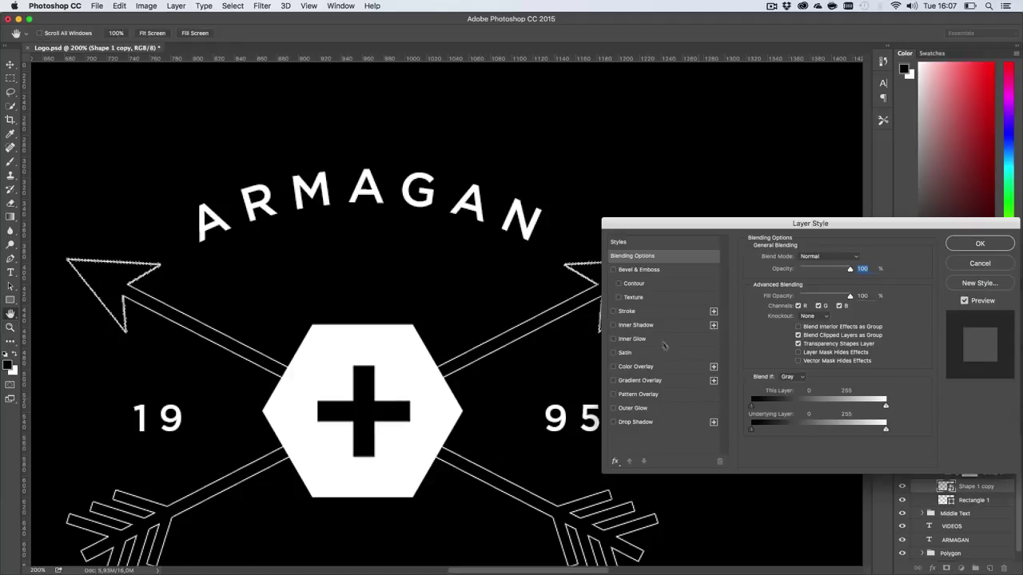
left_click(614, 312)
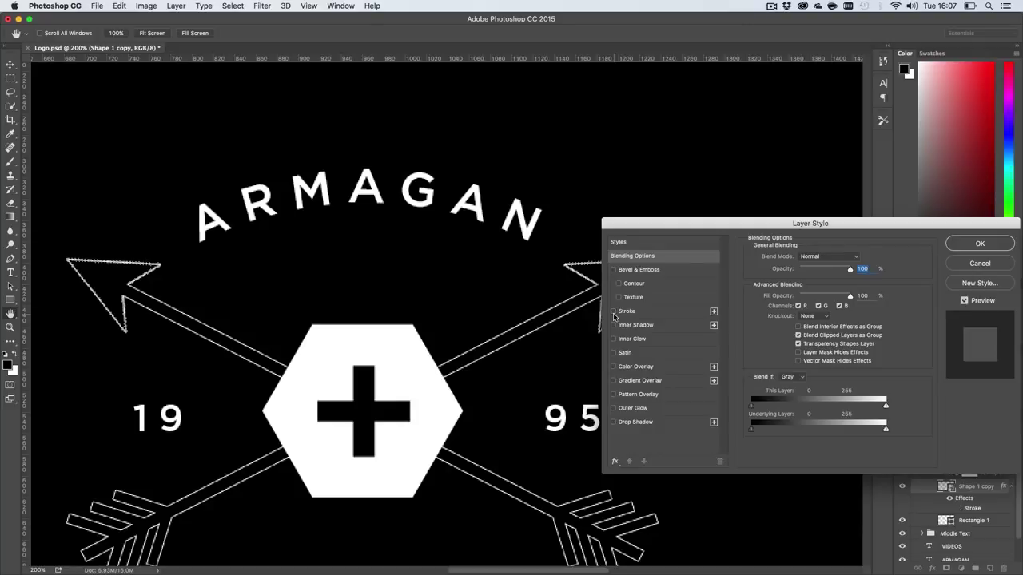
left_click(990, 265)
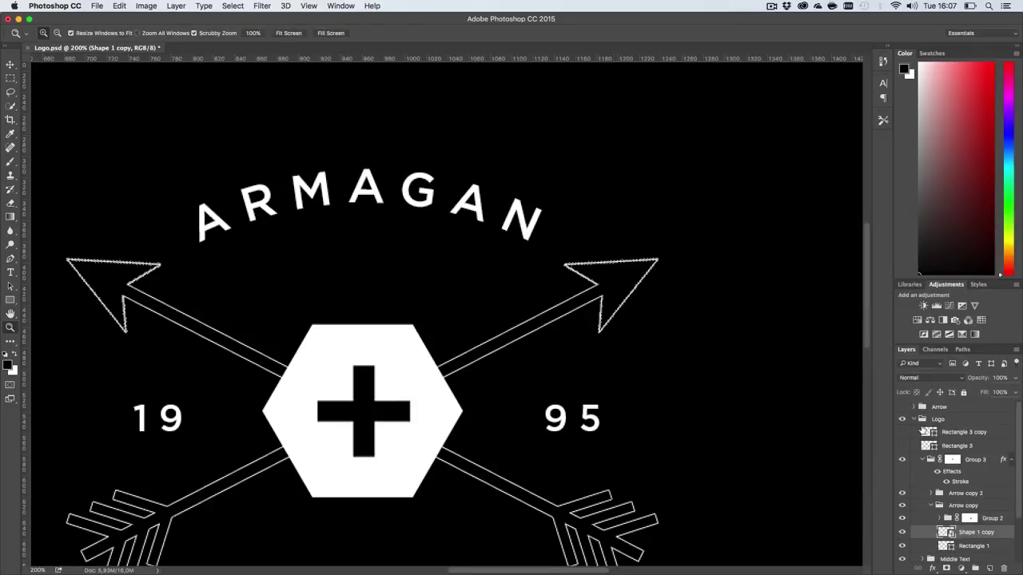
Step: Collapse the Logo group, review the logo with extras hidden, and save the document
left_click(913, 419)
key("super+1")
key("super+h")
key("h")
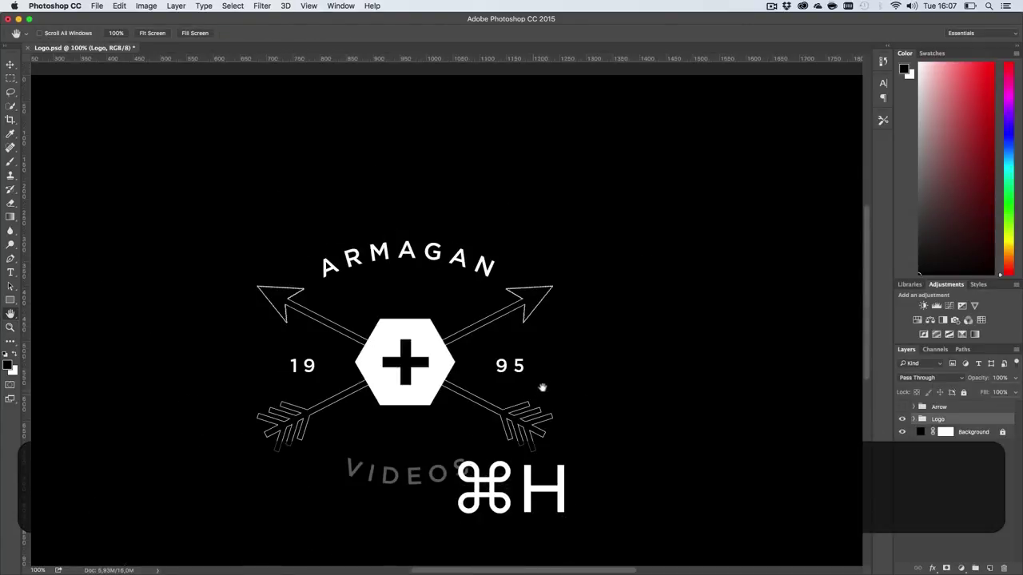
left_click_drag(535, 391, 572, 365)
key("z")
left_click(458, 325, "alt")
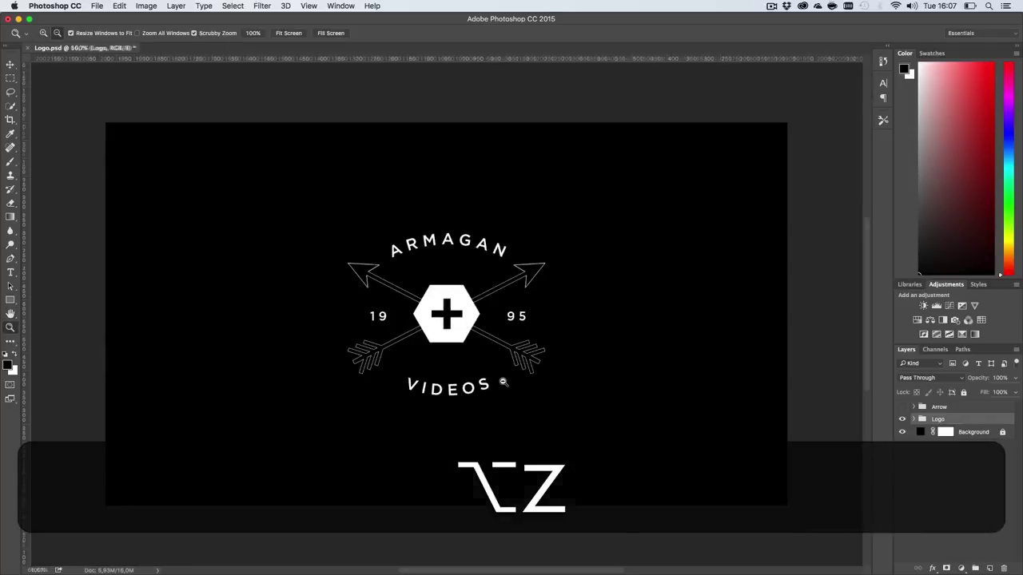
left_click(458, 325)
key("h")
left_click_drag(447, 307, 477, 349)
key("super+s")
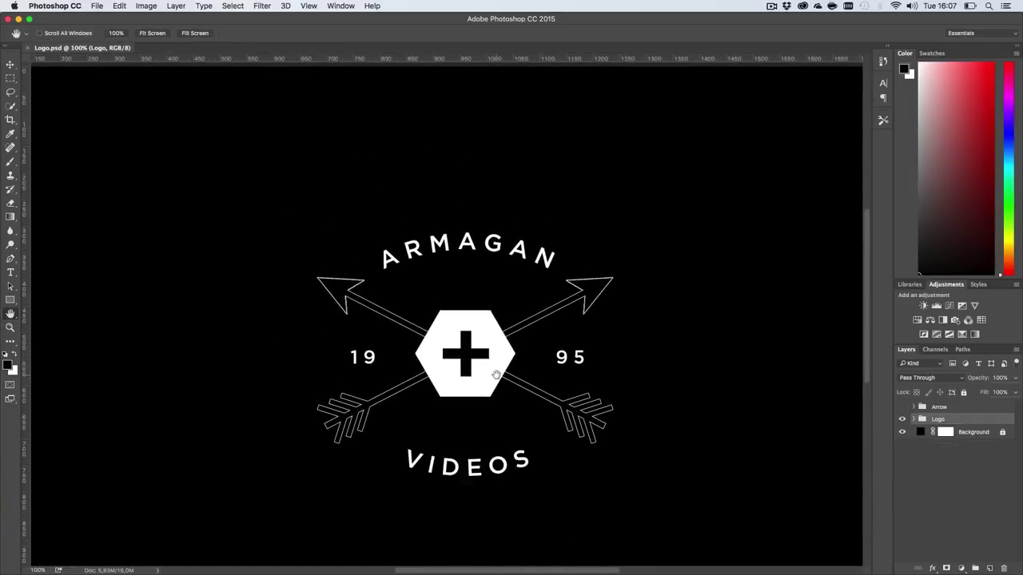
left_click_drag(496, 375, 483, 362)
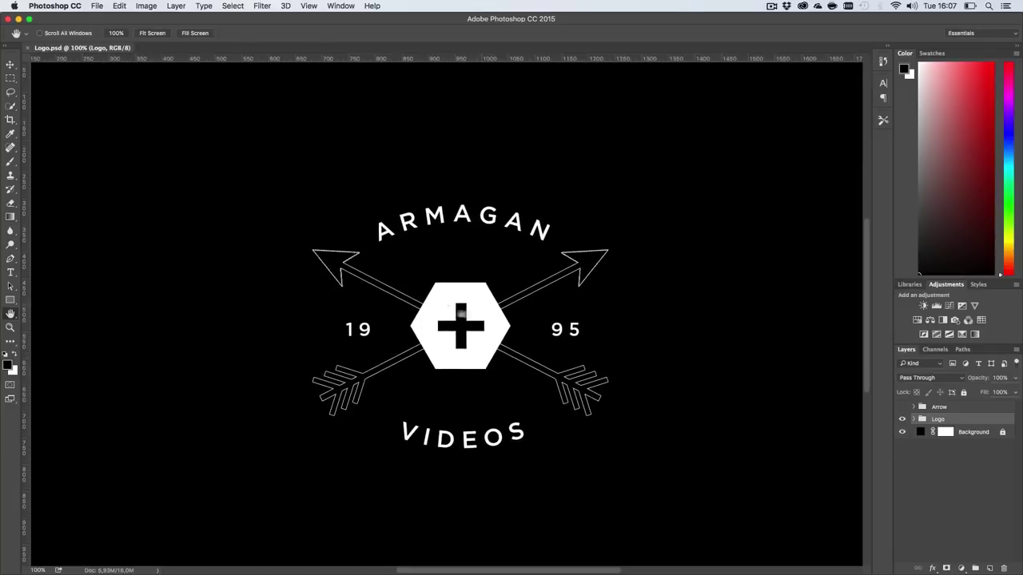
key("z")
left_click(516, 356, "alt")
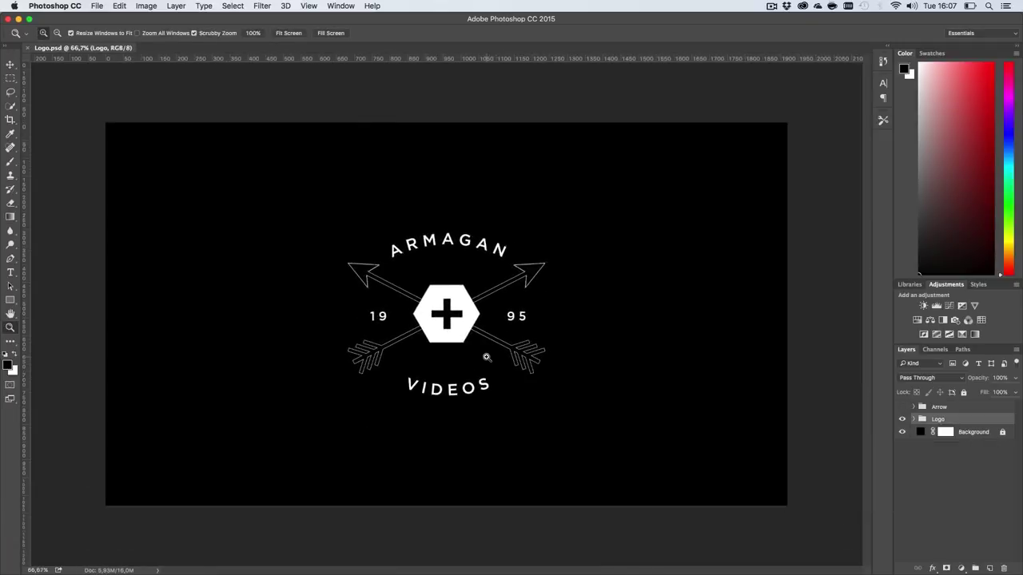
key("h")
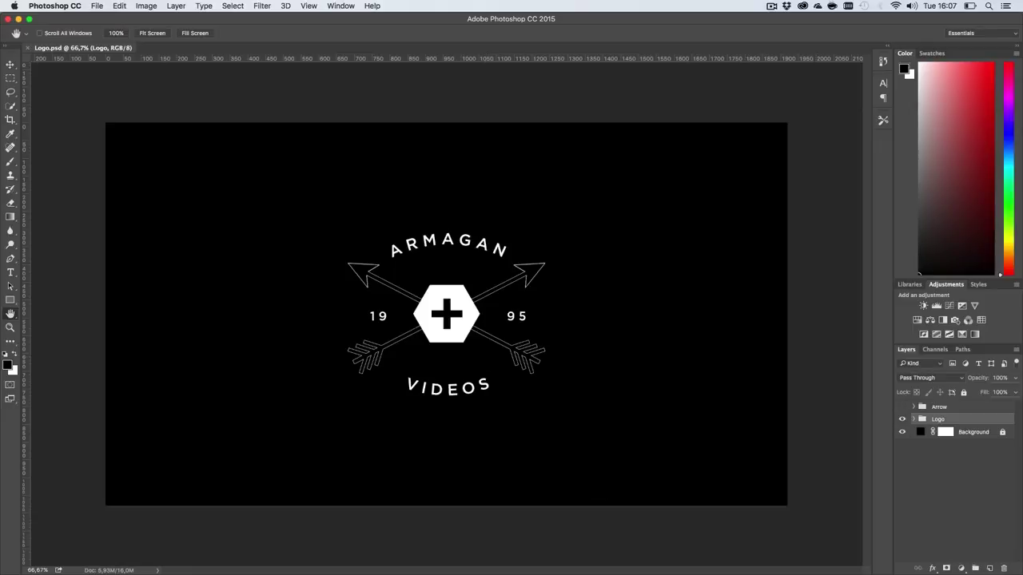
left_click_drag(331, 232, 540, 342)
Step: Create a new 1920 × 1080 px document at 144 pixels/inch with a white background
key("super+n")
key("Tab")
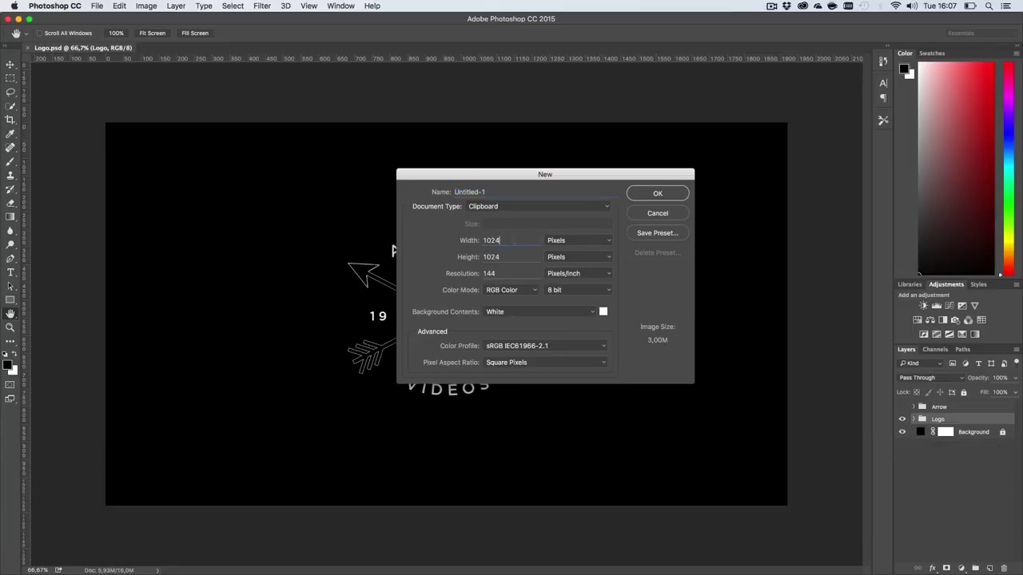
key("Tab")
type("1920")
key("Tab")
type("1080")
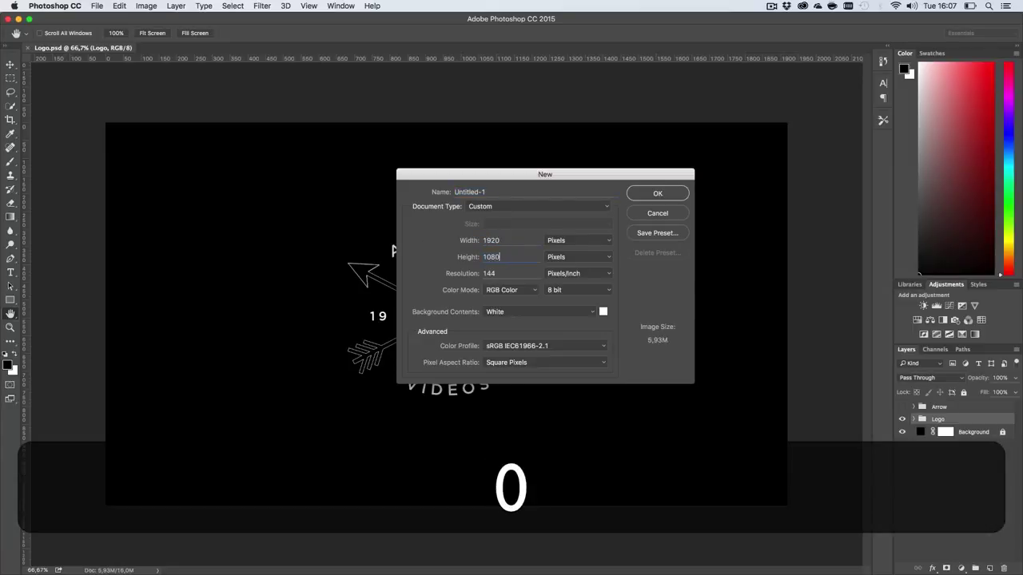
key("Return")
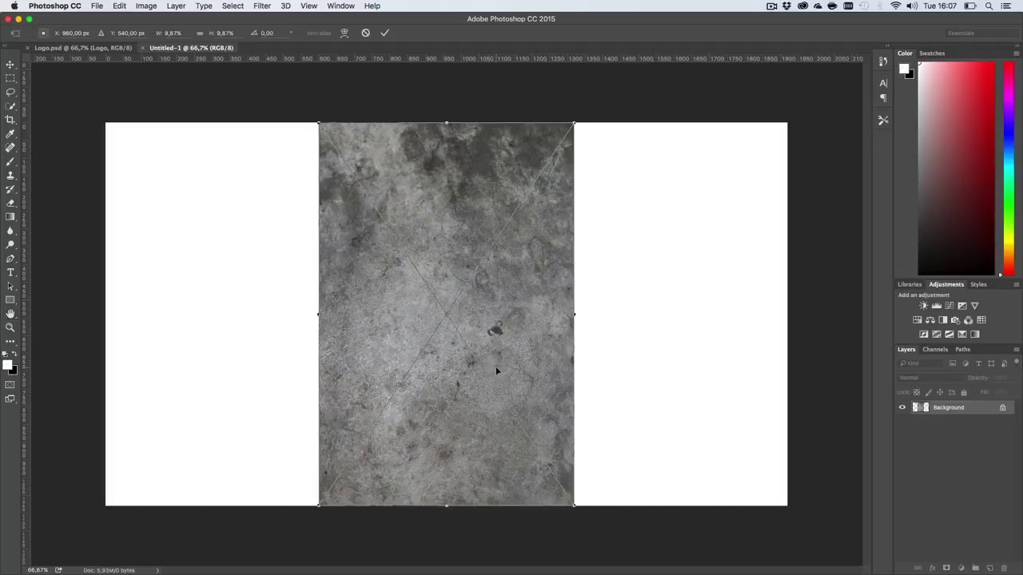
Step: Rotate the placed concrete texture 90° and scale it from its centre to about 20.5% so it covers the whole canvas
key("shift")
left_click_drag(634, 388, 434, 455)
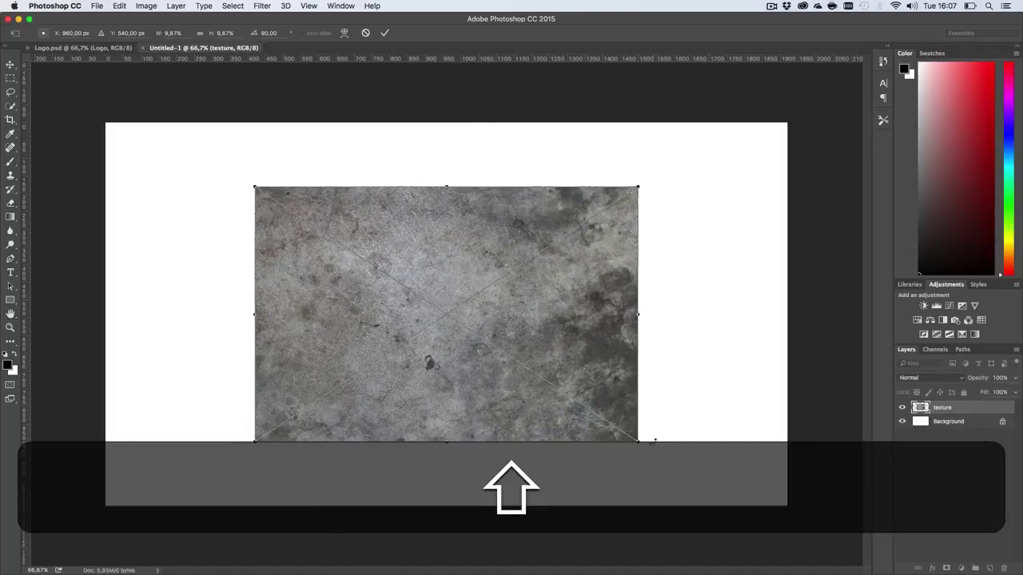
key("alt")
left_click_drag(638, 441, 852, 566)
key("Return")
key("z")
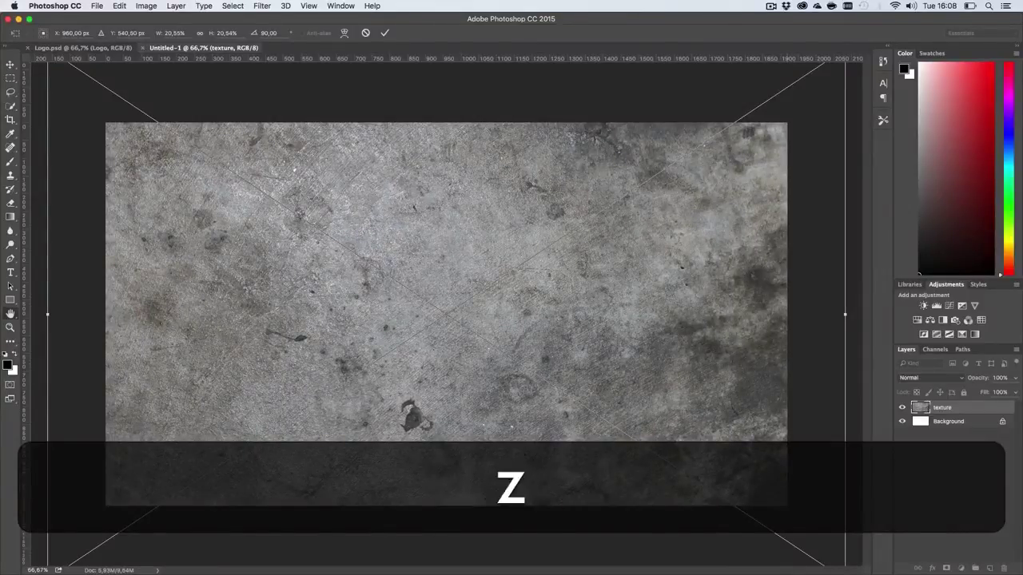
key("alt")
left_click(585, 397, "alt")
key("alt+h")
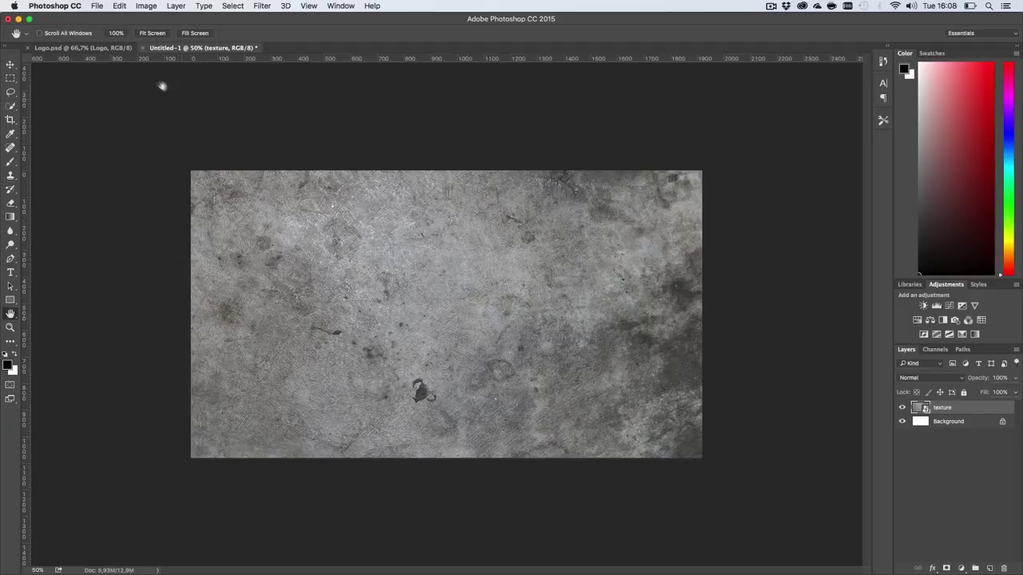
Step: Float the Logo.psd document, copy its Logo group into the texture document, and move the logo onto the canvas
right_click(101, 50)
left_click(124, 82)
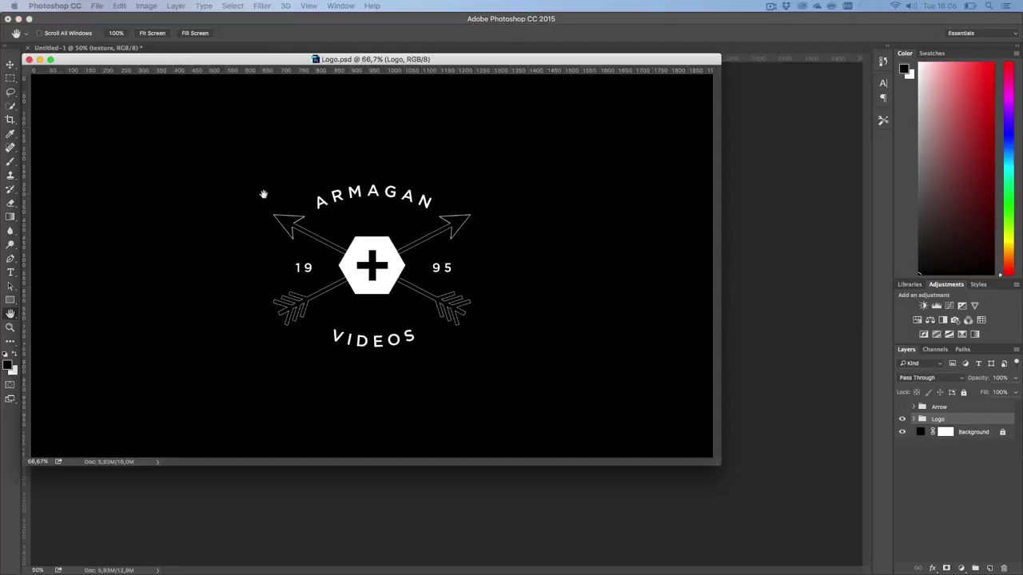
left_click_drag(946, 419, 730, 248)
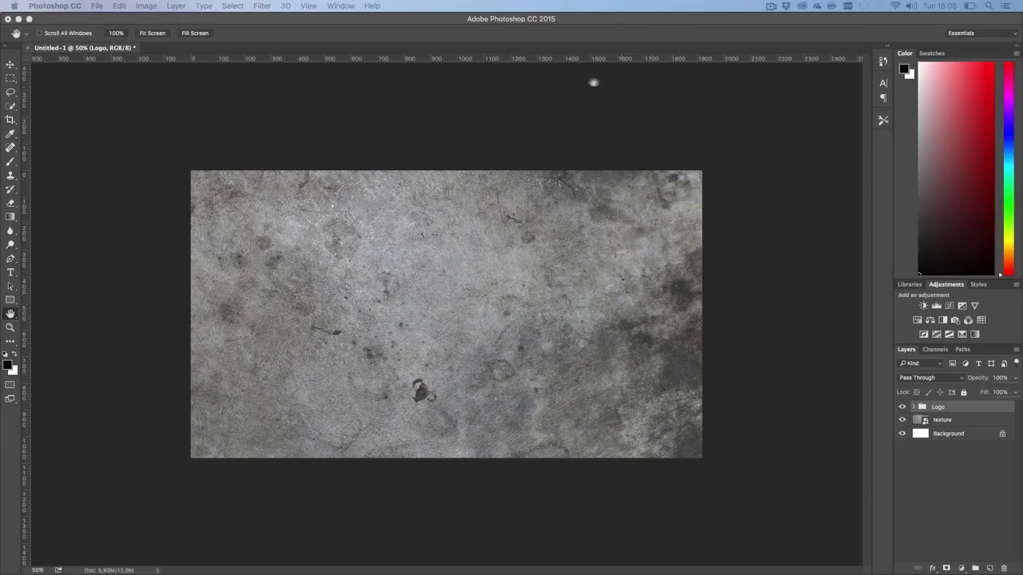
key("v")
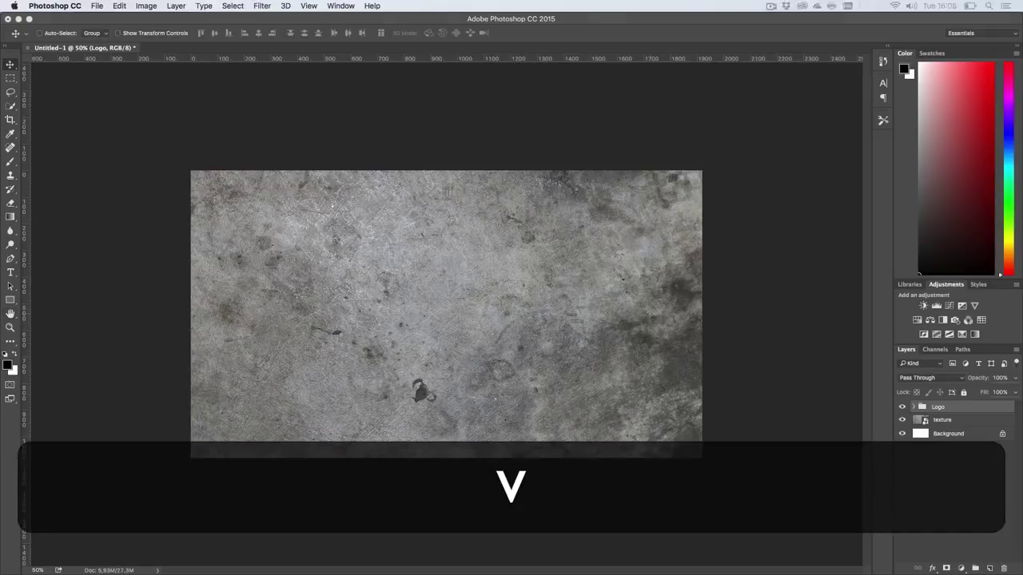
left_click_drag(629, 321, 371, 348)
Step: Centre the Logo group vertically and horizontally on the canvas using a full-canvas selection, and clear the selection
key("v")
key("a")
key("super+a")
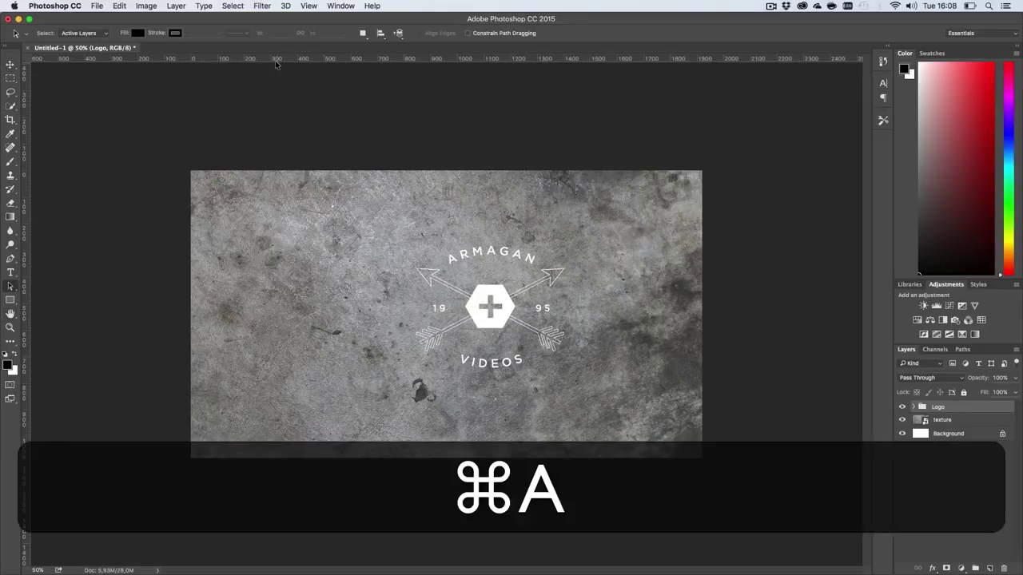
key("v")
key("super+a")
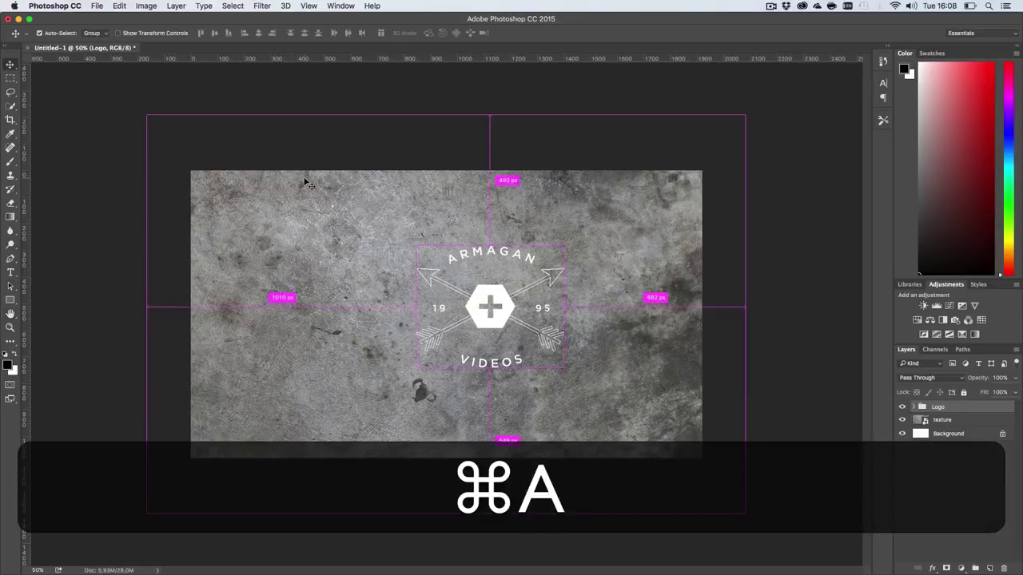
left_click(214, 34)
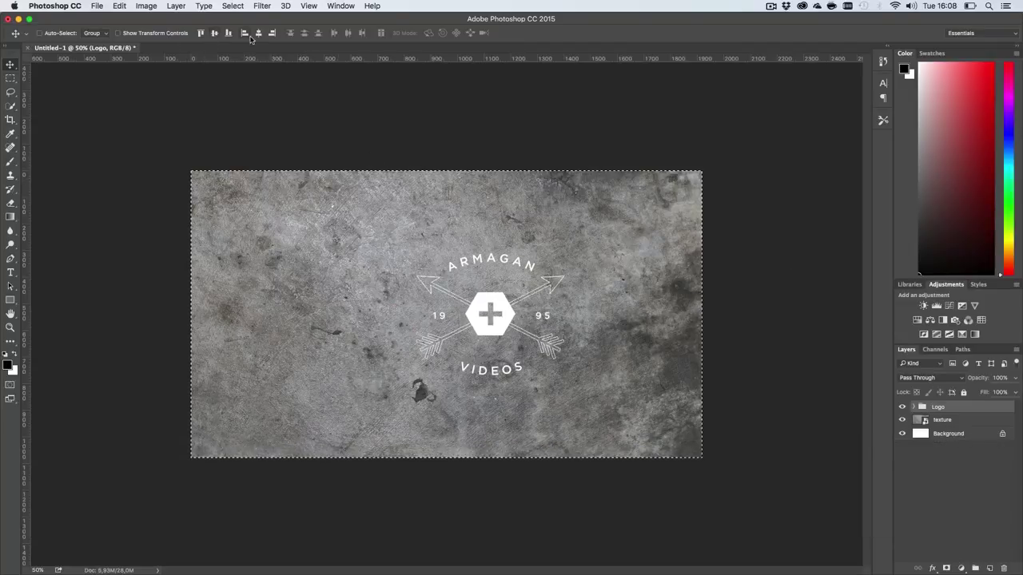
left_click(258, 34)
key("m")
left_click(365, 84)
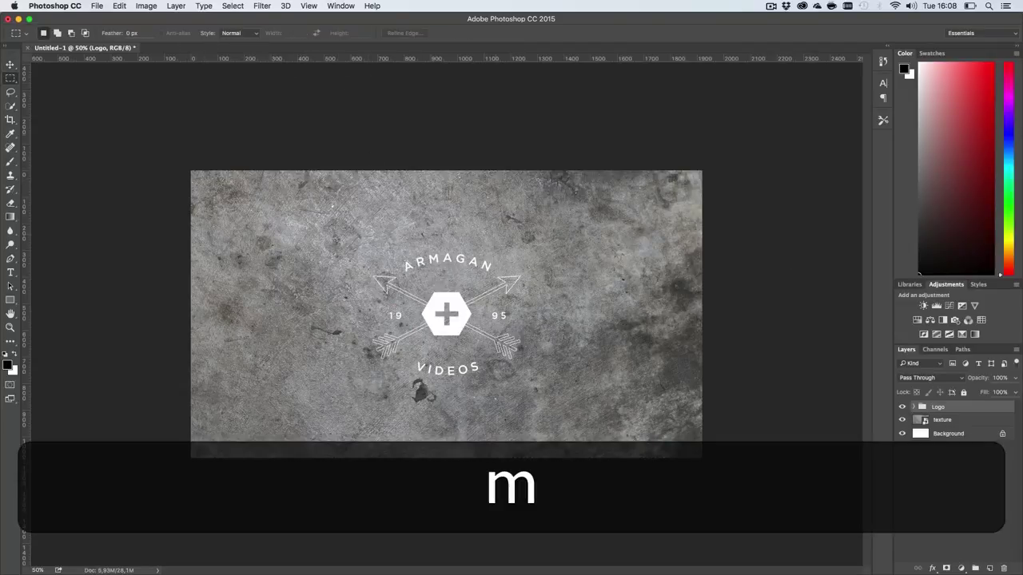
Step: Apply a black Color Overlay at 100% opacity to the Logo group, leaving Stroke off
double_click(975, 407)
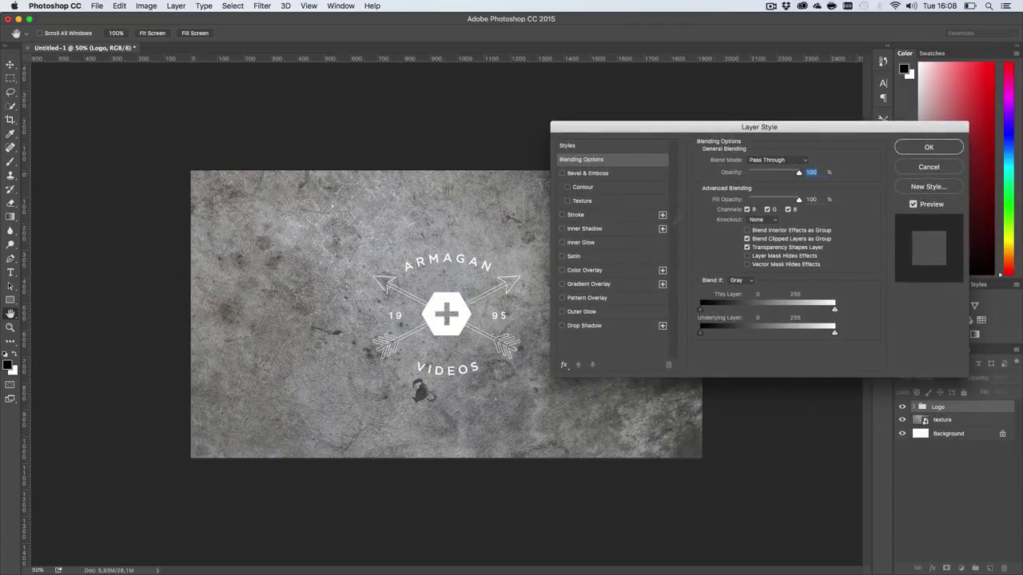
left_click(561, 215)
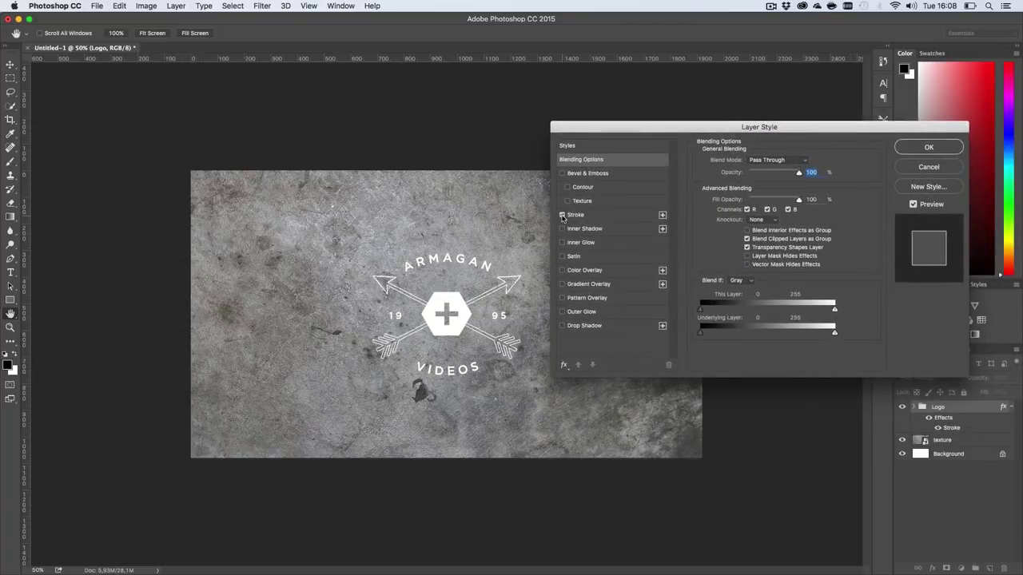
left_click(562, 270)
left_click(584, 270)
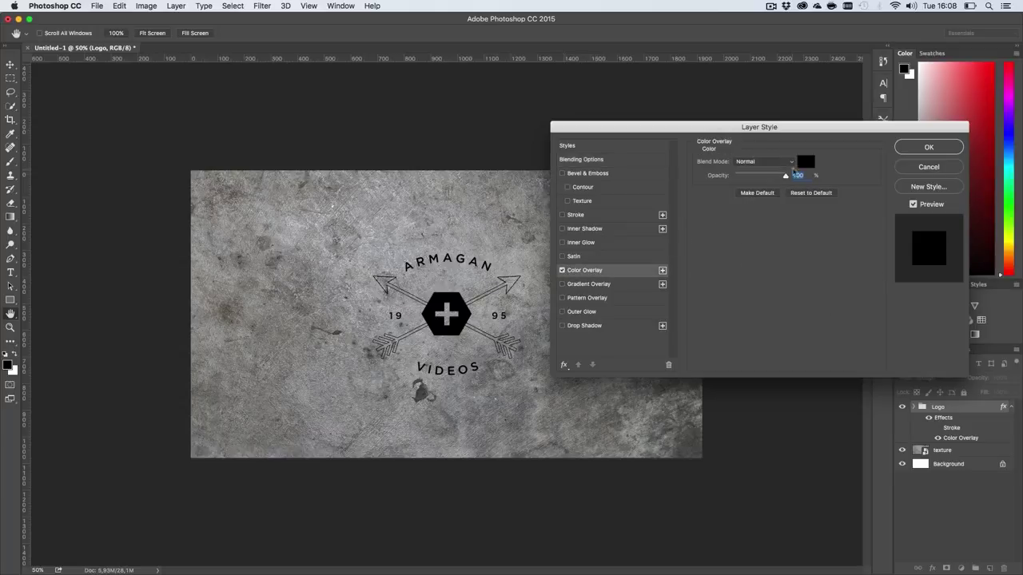
left_click(805, 161)
left_click_drag(592, 366, 664, 498)
left_click(759, 322)
left_click(927, 149)
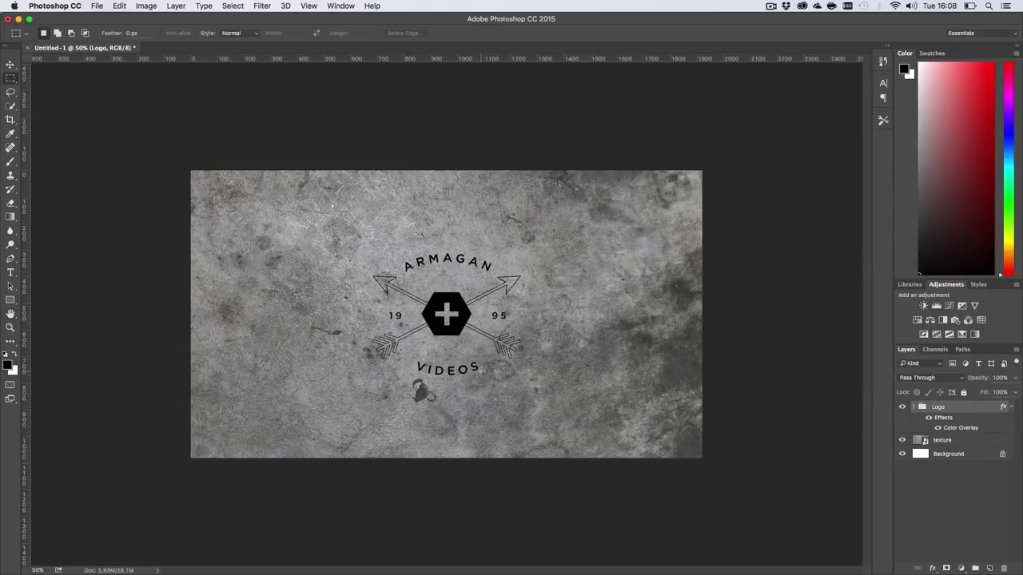
key("z")
left_click(452, 327)
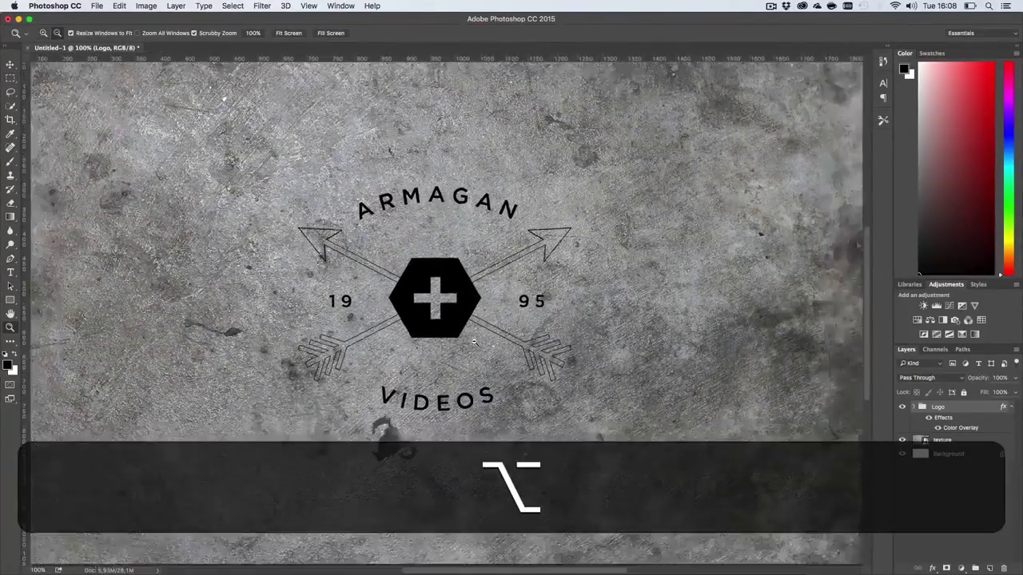
left_click(474, 342, "alt")
key("h")
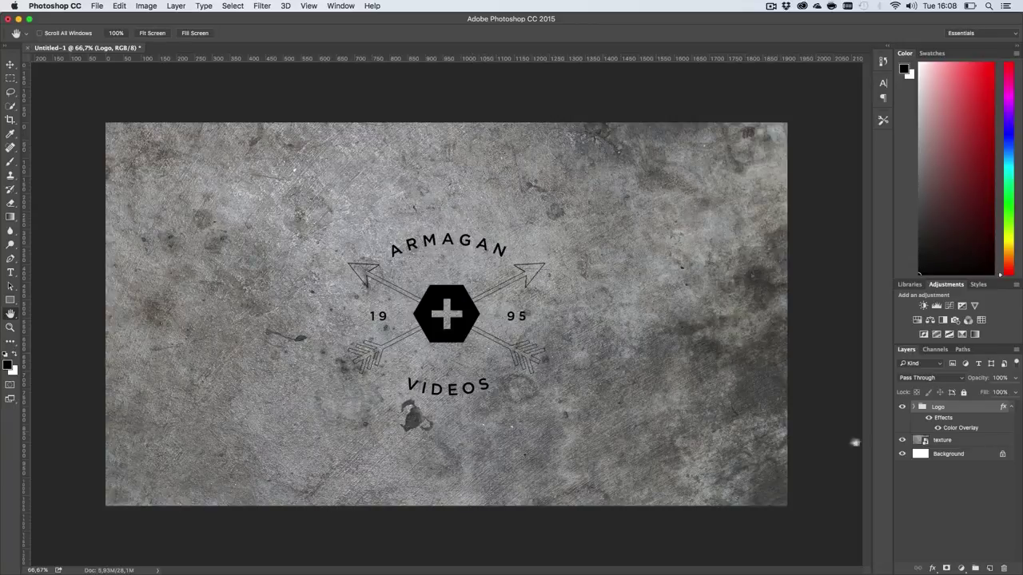
Step: Distort the texture layer by pulling its upper-right corner inward and the other three corners outward beyond the canvas
left_click(951, 442)
key("z")
left_click(532, 370, "alt")
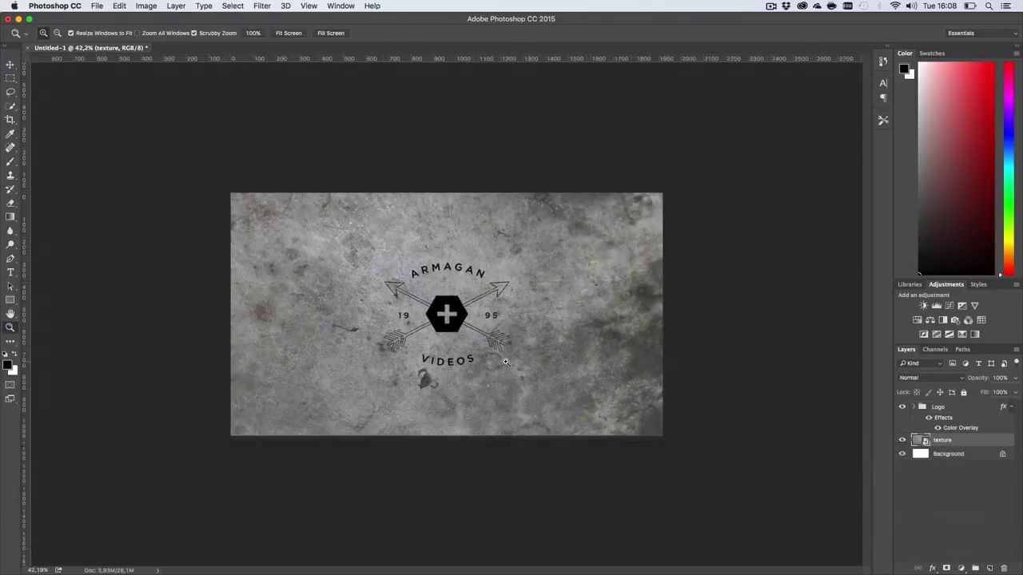
key("super+t")
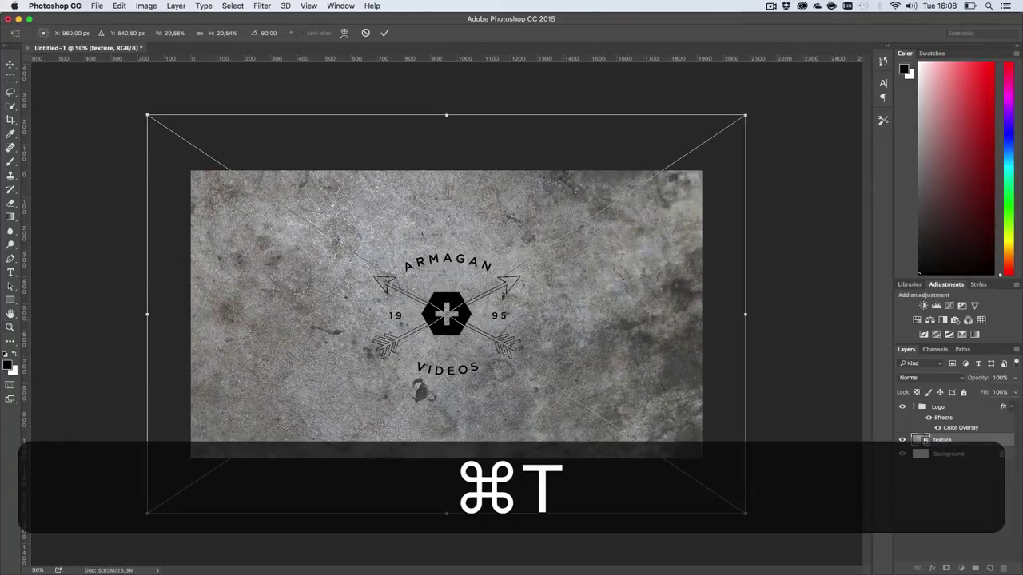
right_click(530, 305)
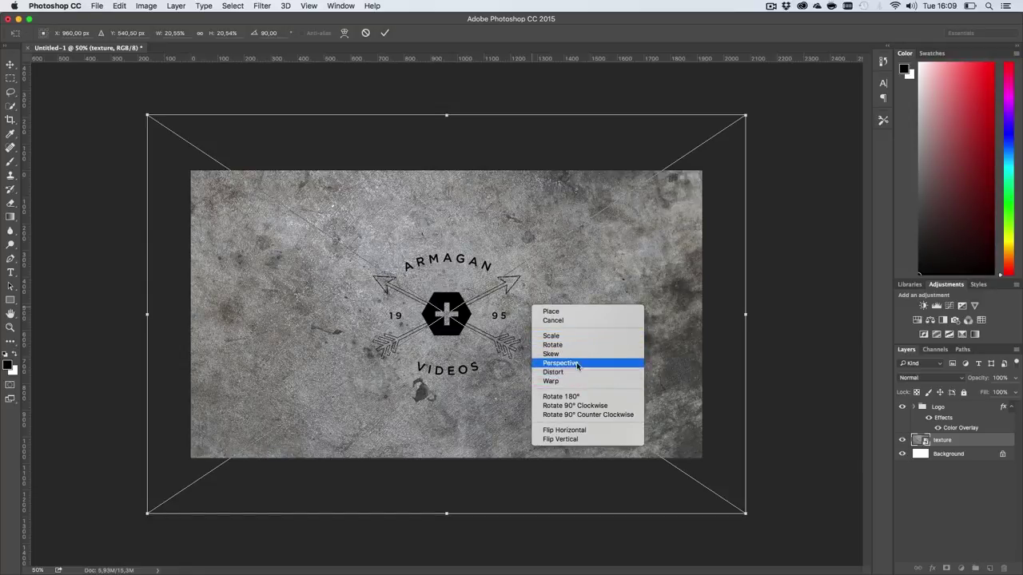
left_click(576, 373)
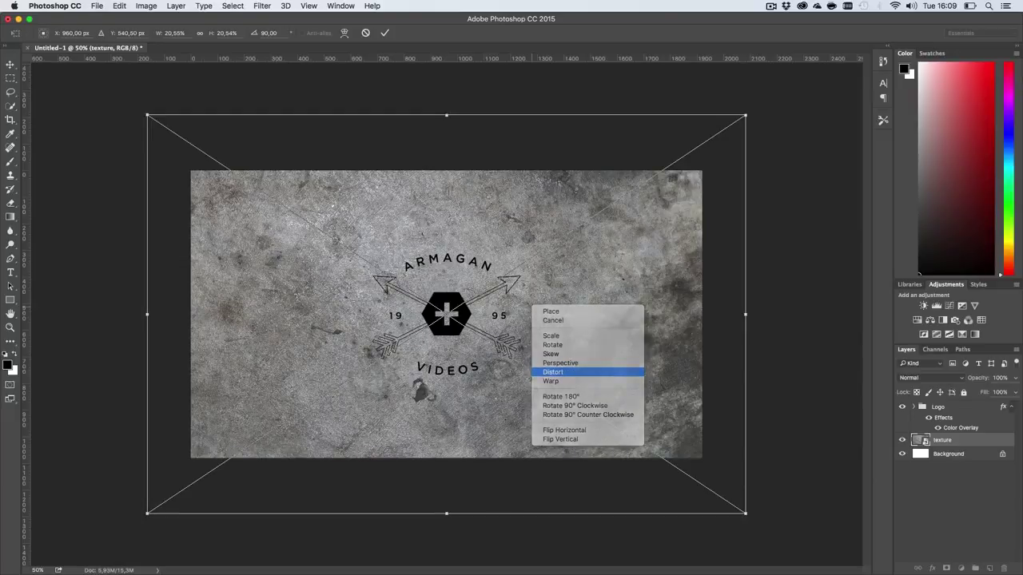
left_click_drag(745, 115, 708, 160)
left_click_drag(746, 514, 789, 487)
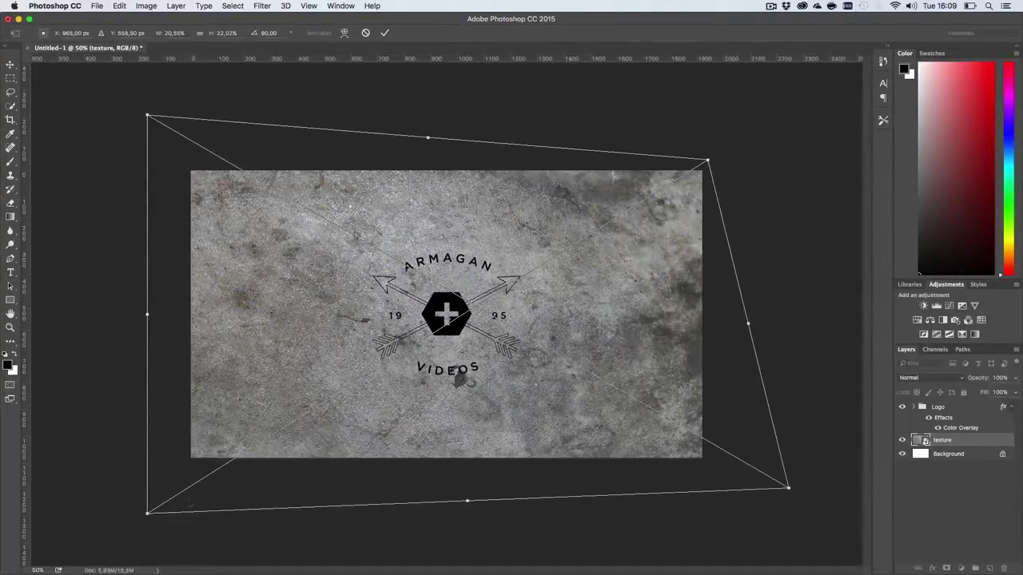
left_click_drag(148, 520, 111, 554)
left_click_drag(148, 118, 120, 23)
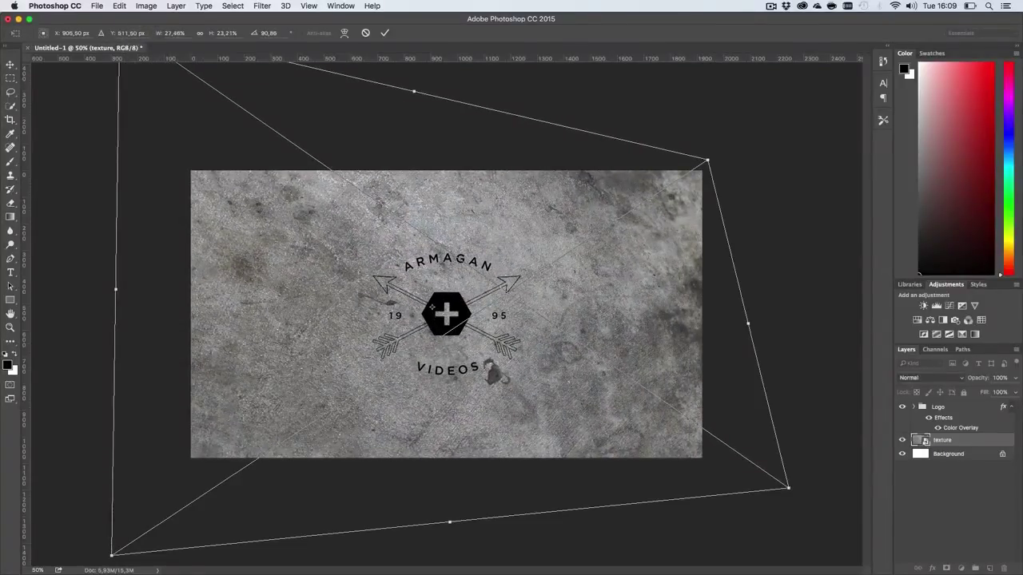
key("Return")
key("z")
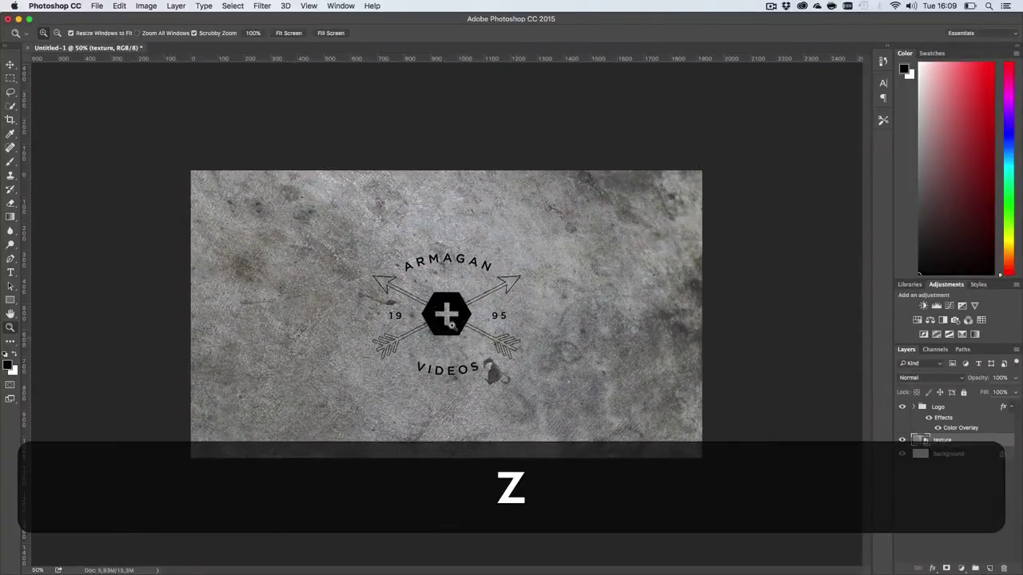
left_click(451, 324)
left_click(451, 324)
left_click(452, 324, "alt")
left_click(451, 324, "alt")
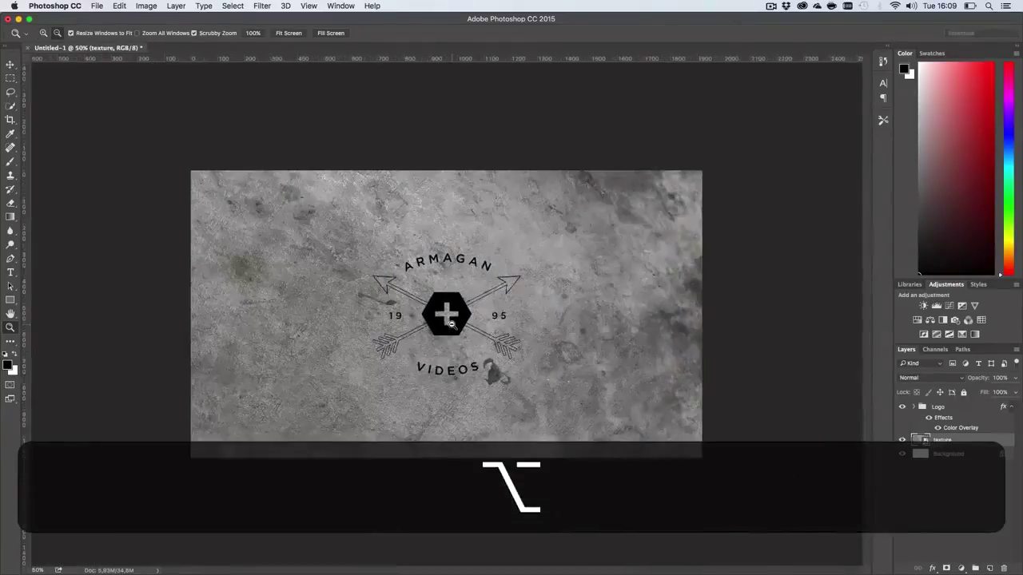
left_click(451, 324)
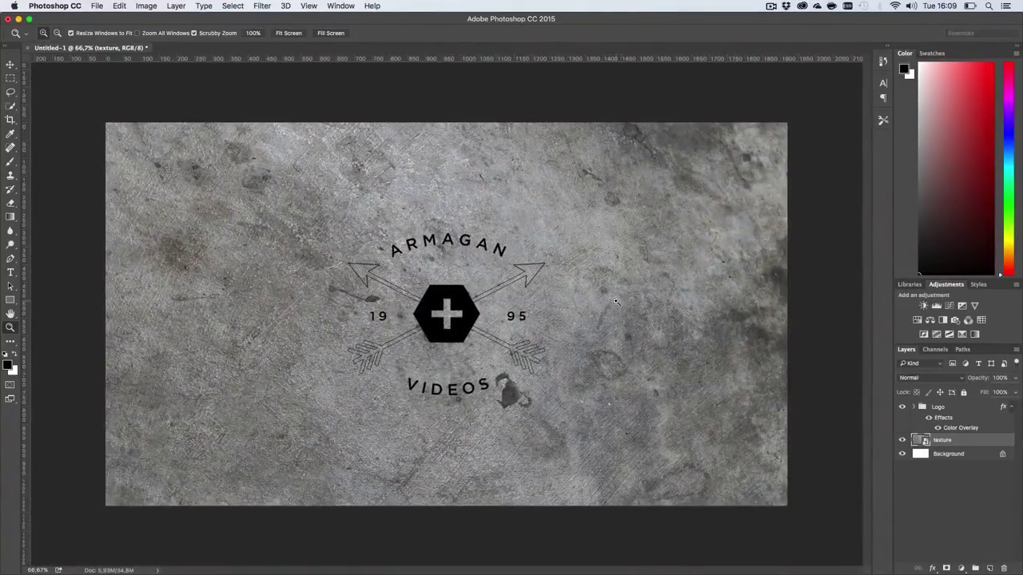
Step: Try the Overlay blend mode on the Logo group, and set its blend mode to Normal
left_click(958, 409)
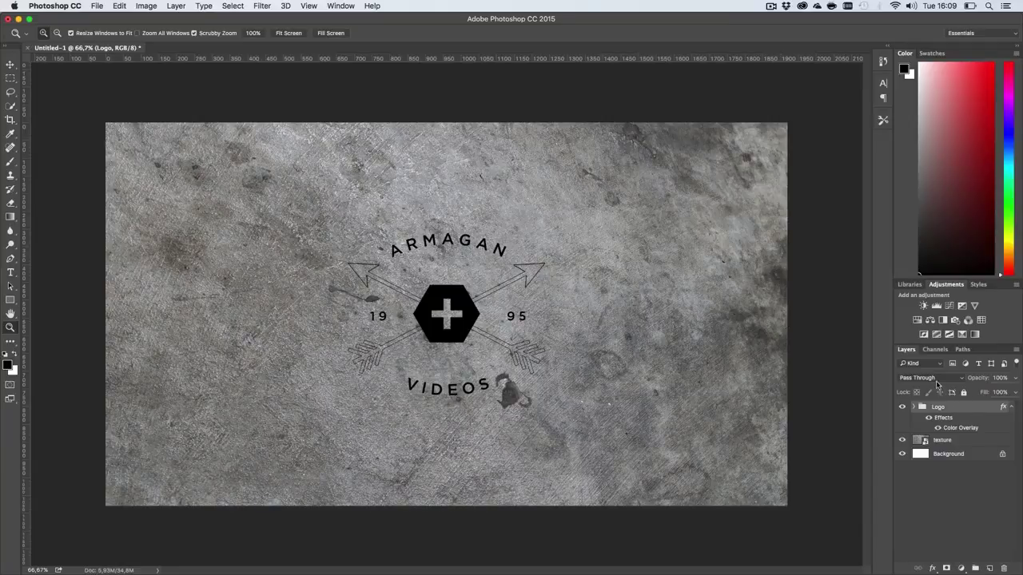
left_click(936, 379)
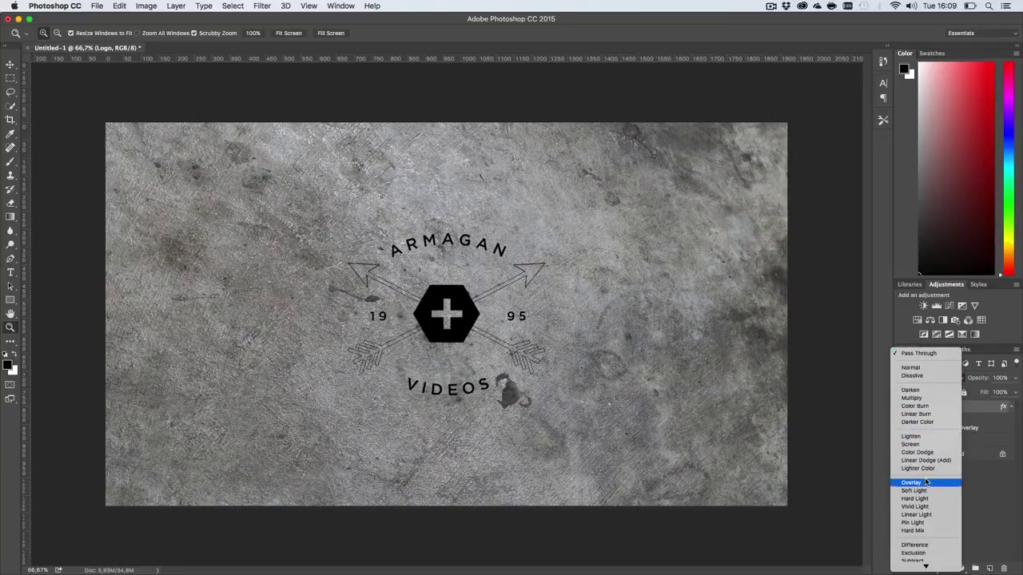
left_click(985, 495)
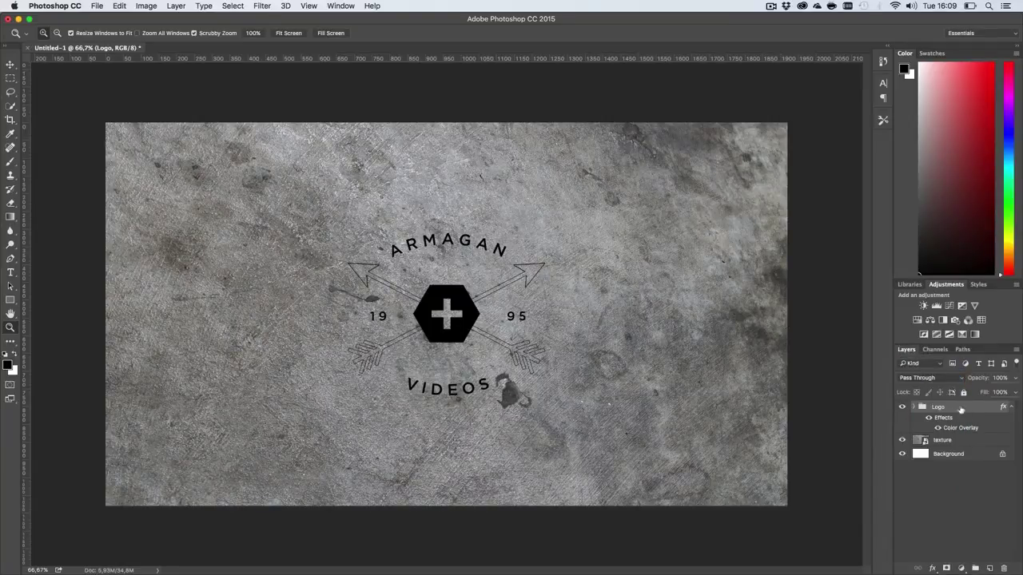
left_click(935, 378)
left_click(925, 505)
left_click(928, 377)
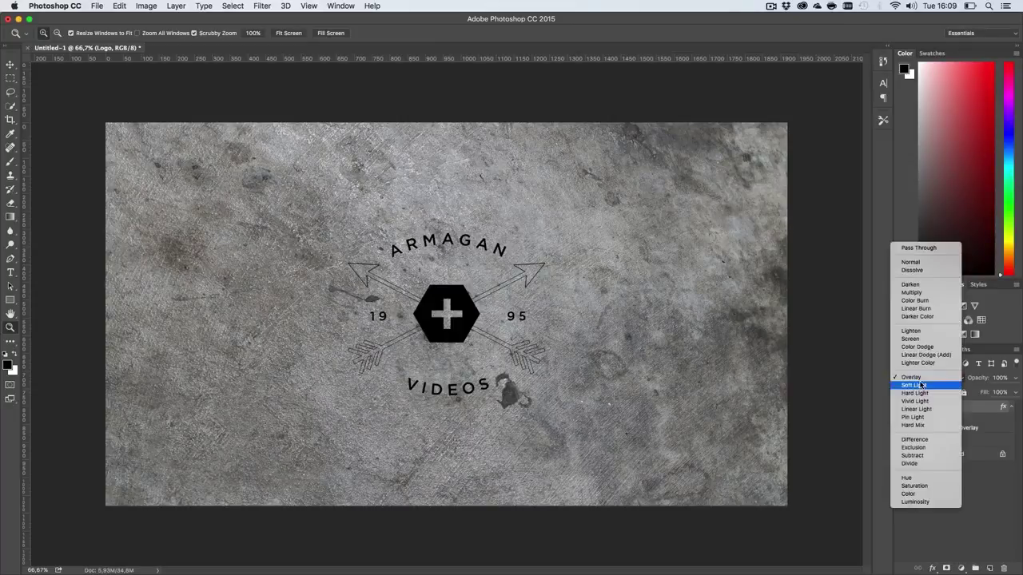
left_click(911, 247)
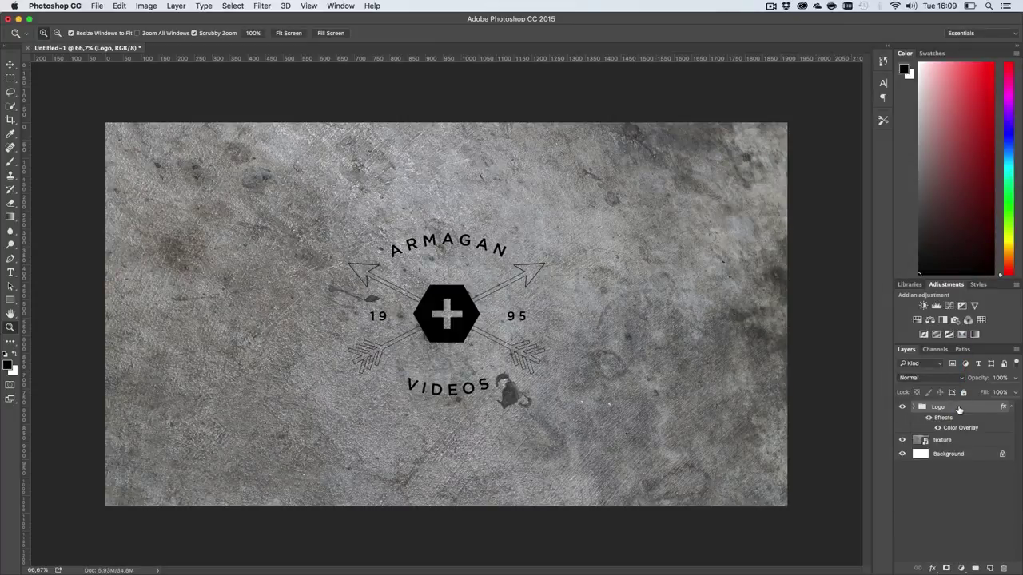
Step: Duplicate the Logo group with the original hidden, and convert the copy to a smart object
key("super+j")
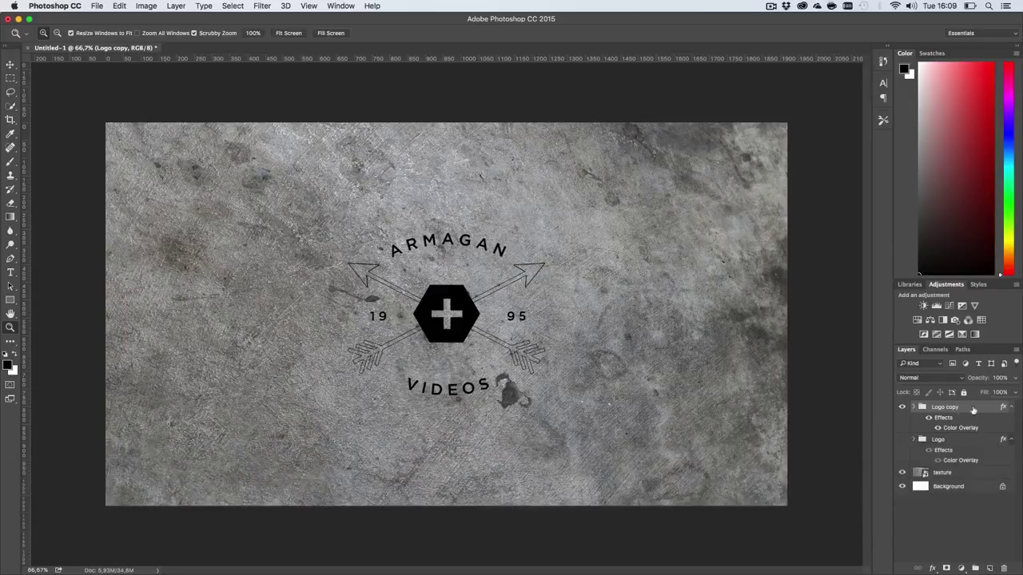
right_click(971, 408)
left_click(954, 364)
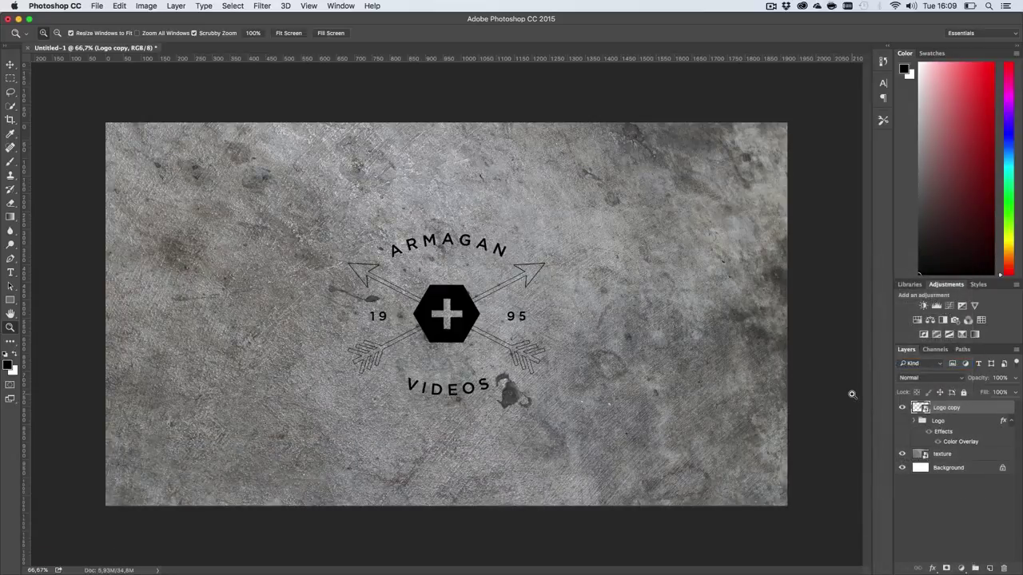
Step: Set the Logo copy smart object's blend mode to Overlay and check the hexagon up close against the concrete
left_click(927, 377)
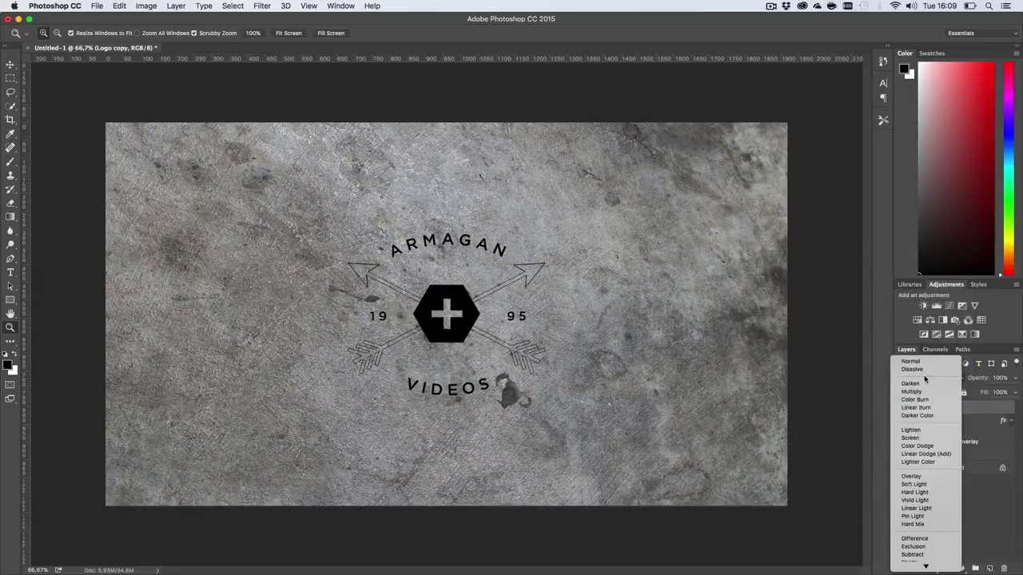
left_click(924, 480)
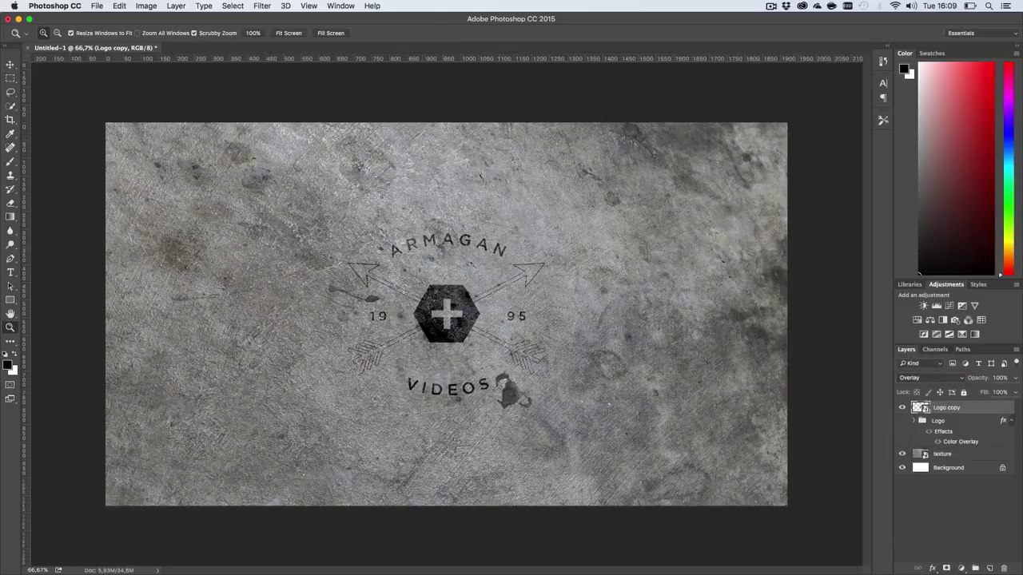
left_click(466, 286)
left_click(450, 304)
left_click(441, 330, "alt")
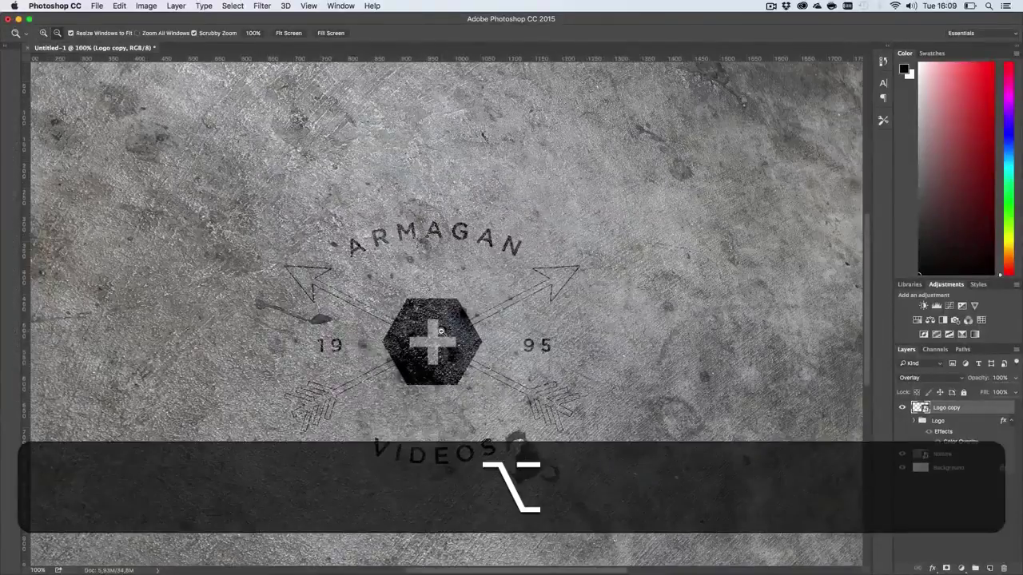
Step: Duplicate the Logo copy layer, try Dissolve on the duplicate, and settle on Normal blending at 19% opacity
left_click(440, 331, "alt")
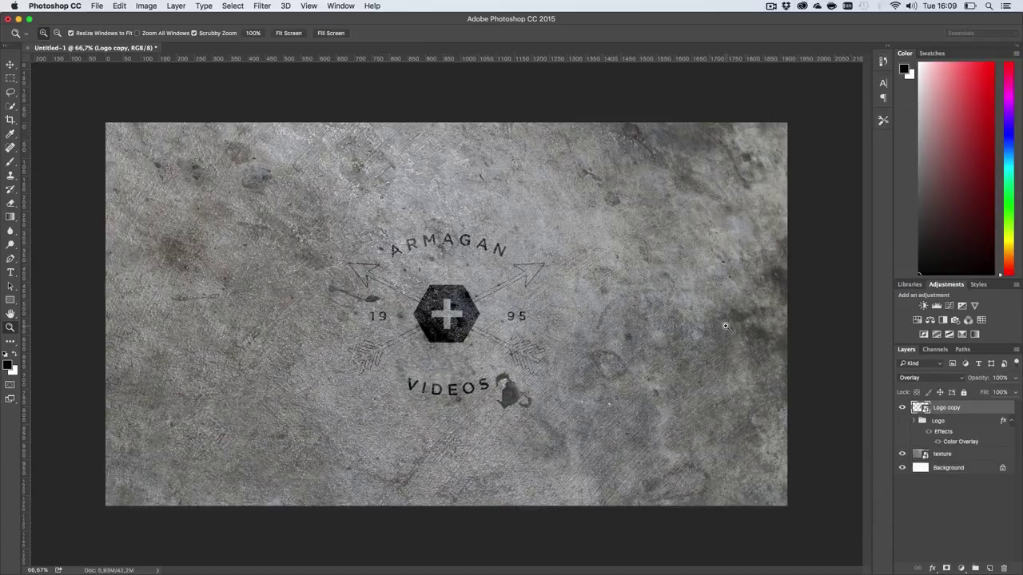
key("super+j")
left_click(911, 377)
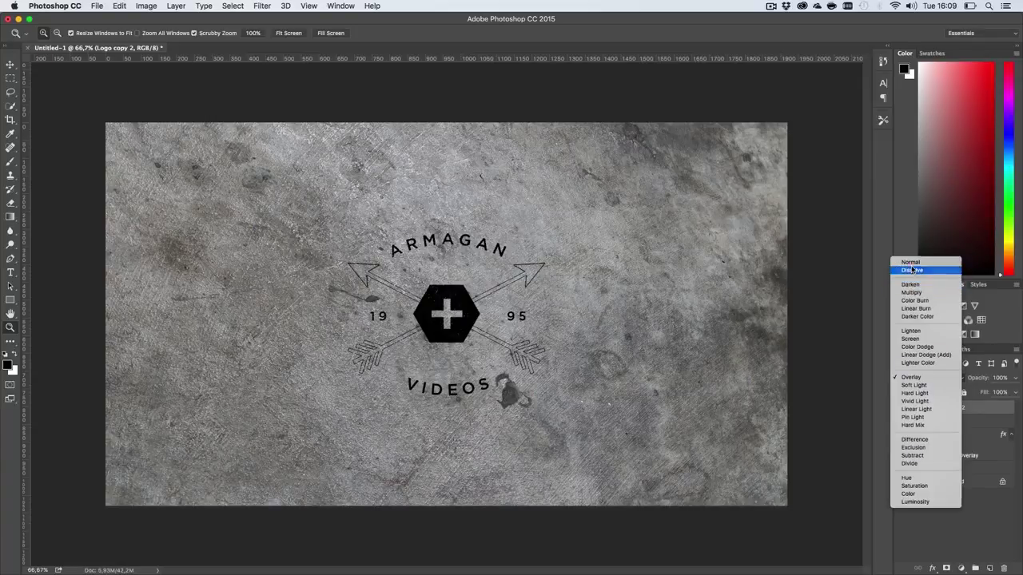
left_click(912, 271)
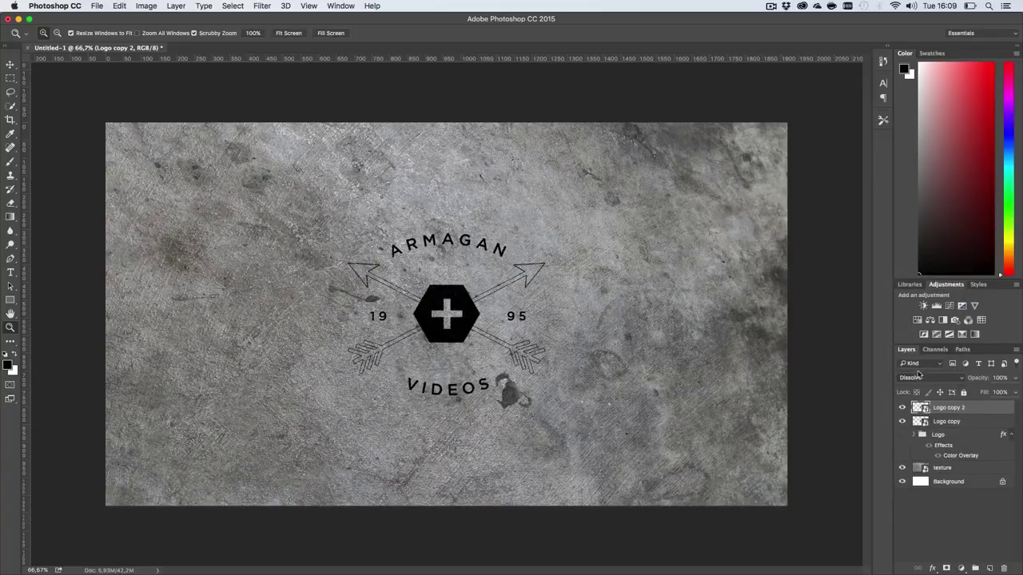
left_click(918, 376)
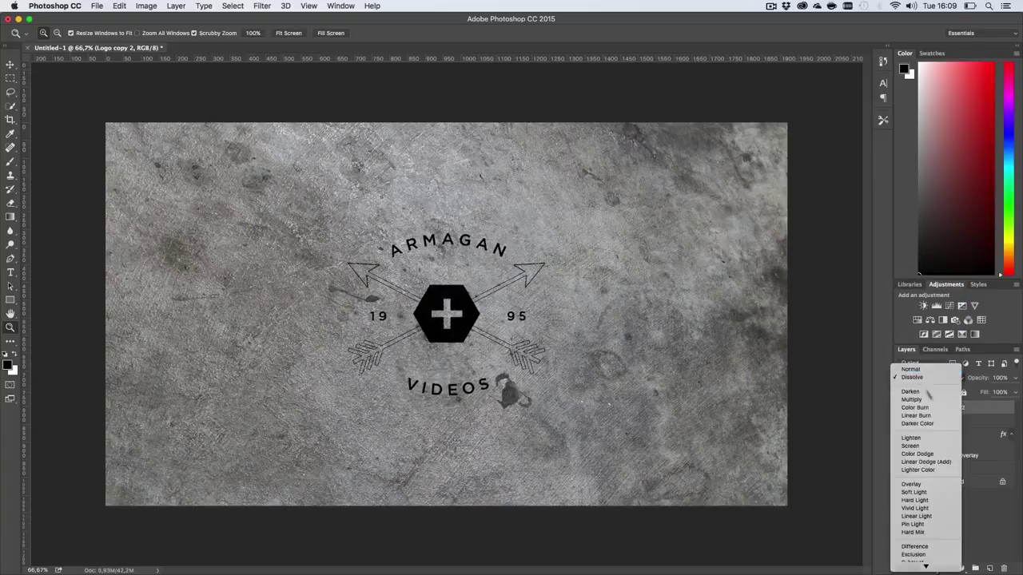
left_click(918, 368)
left_click_drag(985, 377, 942, 384)
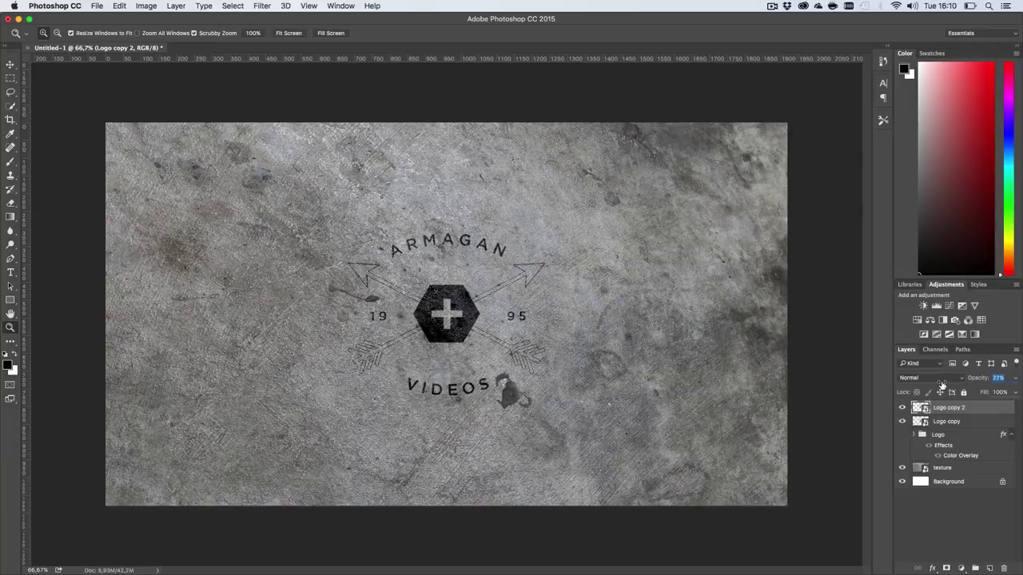
key("h")
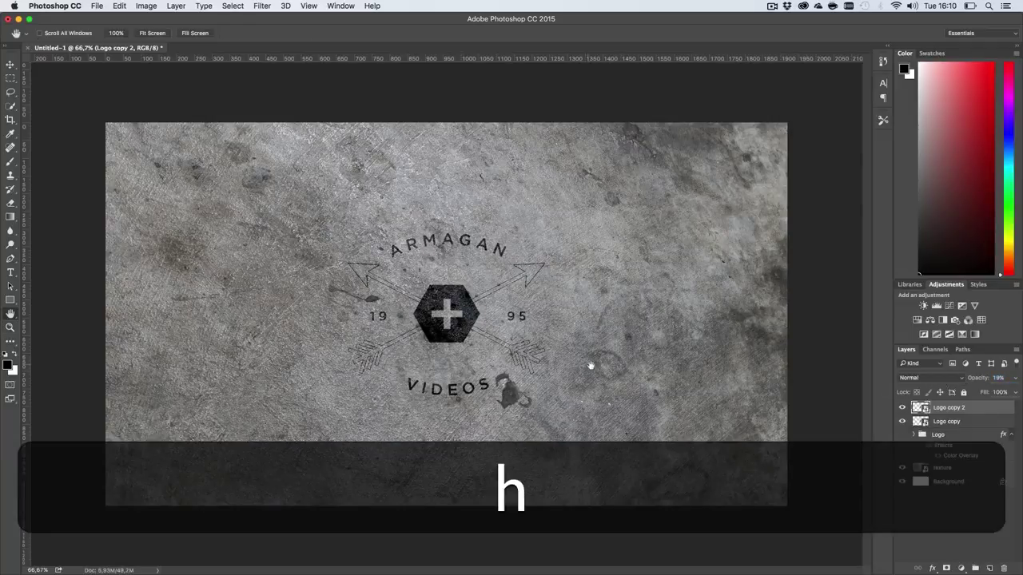
Step: Group the Logo copy and Logo copy 2 layers
left_click(961, 422, "shift")
left_click_drag(961, 422, 975, 568)
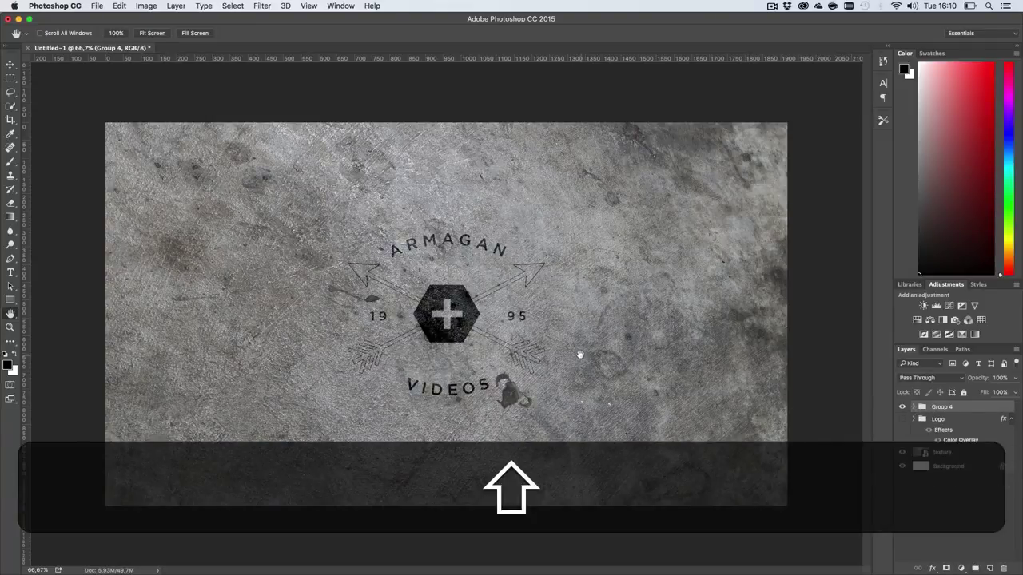
Step: Try transforming the group of logo copies directly and as a smart object, and undo the smart object conversion
key("super+t")
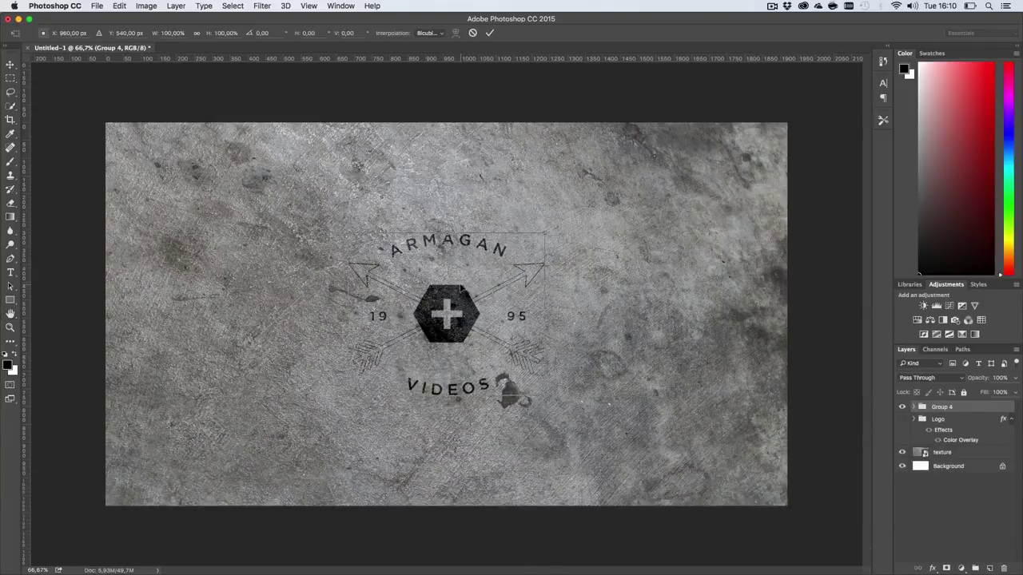
right_click(460, 285)
left_click(617, 347)
key("Return")
right_click(947, 409)
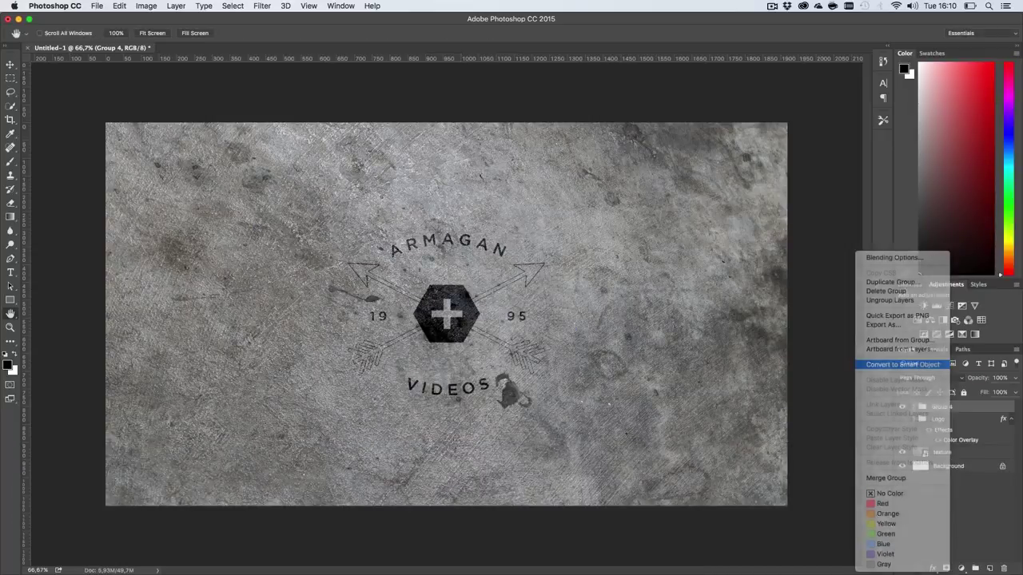
left_click(902, 365)
key("super+t")
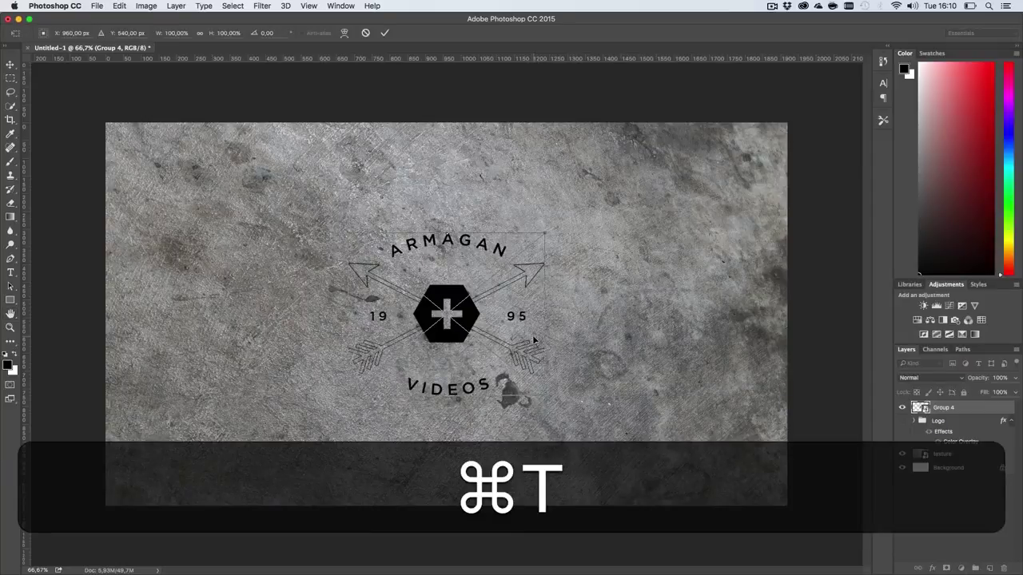
key("Return")
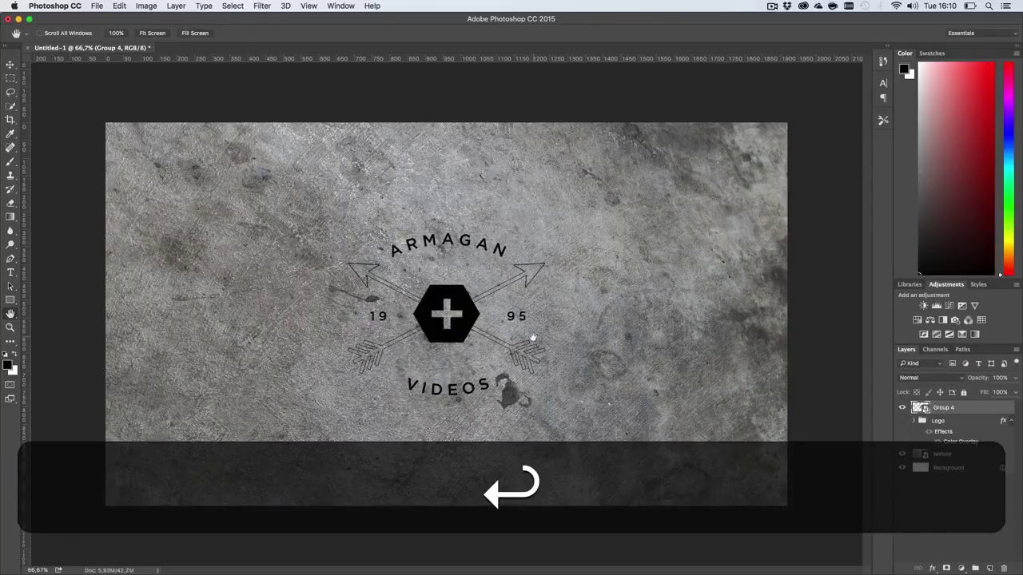
key("super")
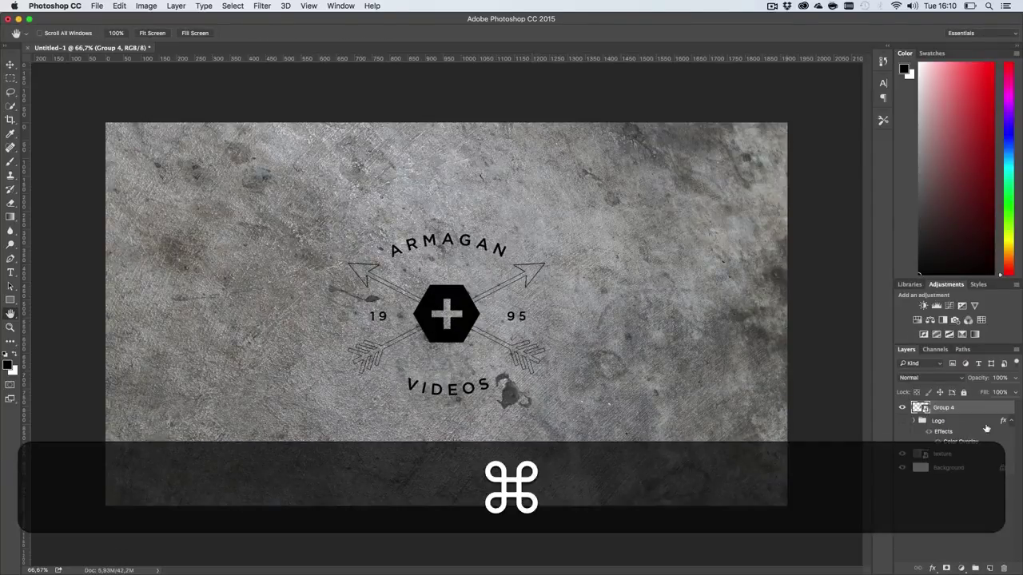
key("super+z")
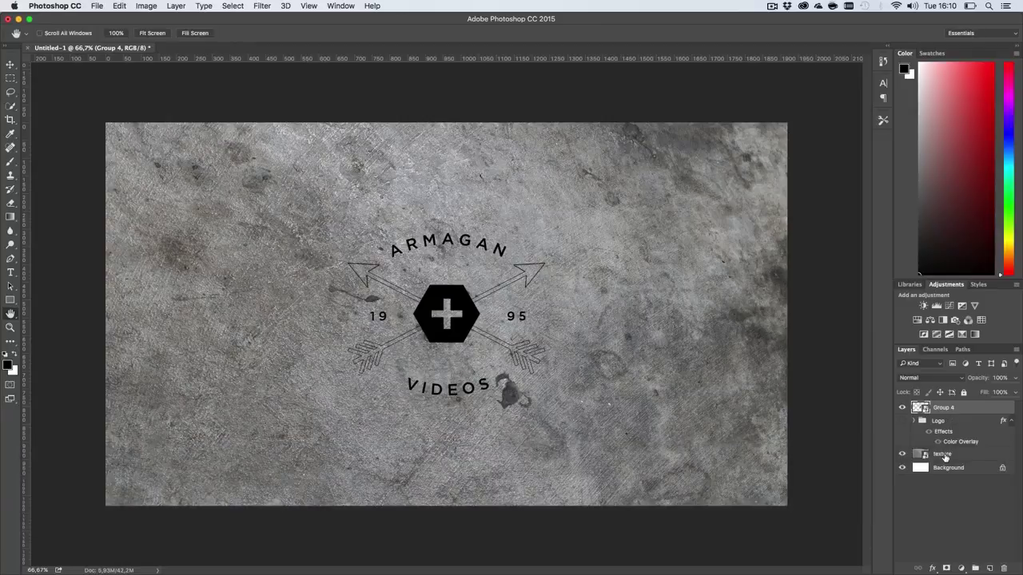
key("alt+super+z")
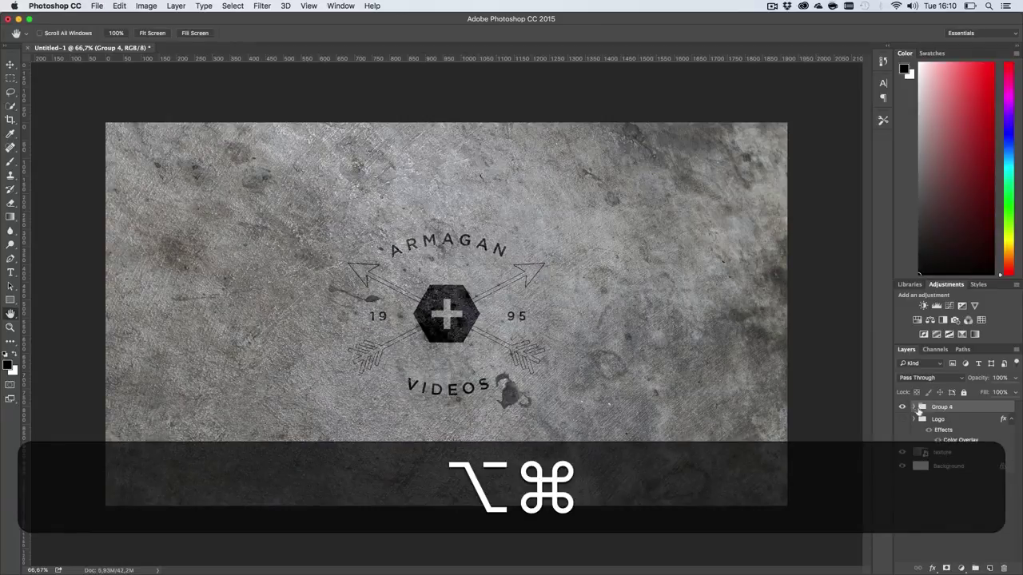
Step: Expand Group 4 and delete the Logo copy 2 layer inside it
left_click(915, 408)
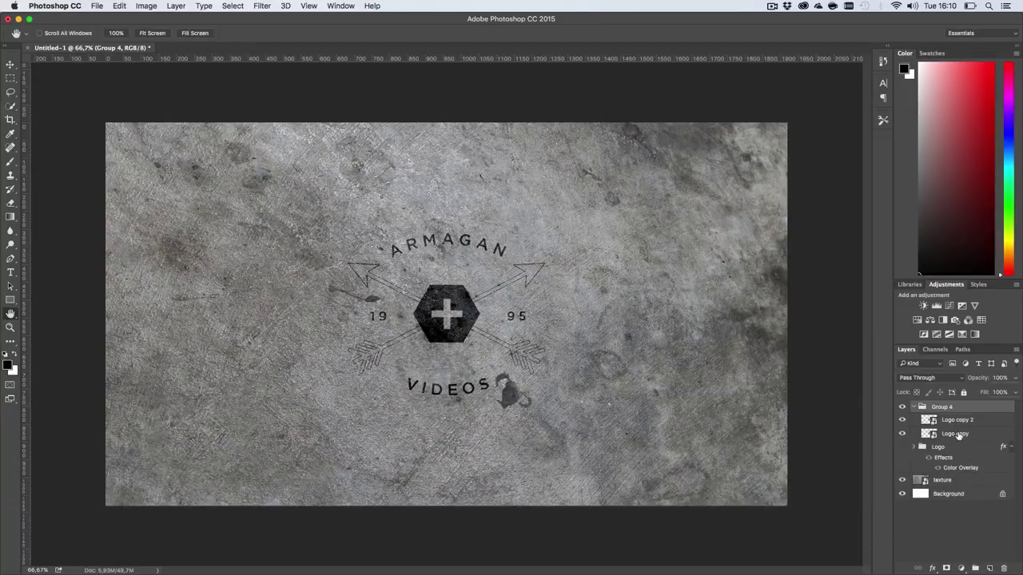
left_click(958, 434)
left_click(961, 422)
key("BackSpace")
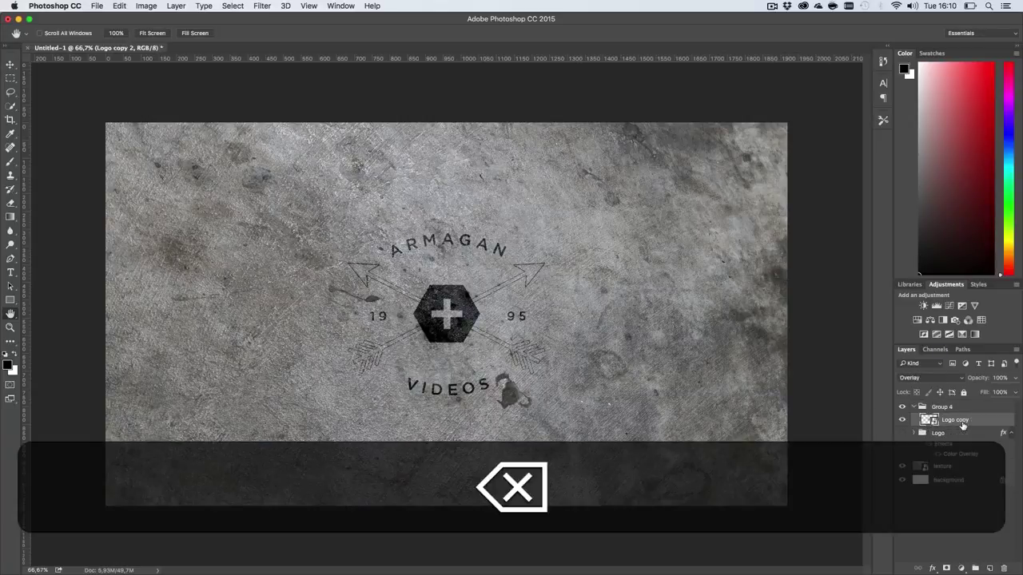
Step: Distort the Logo copy by pulling its upper-right corner inward and down, and move the logo slightly right and up on the concrete
key("super+t")
right_click(504, 309)
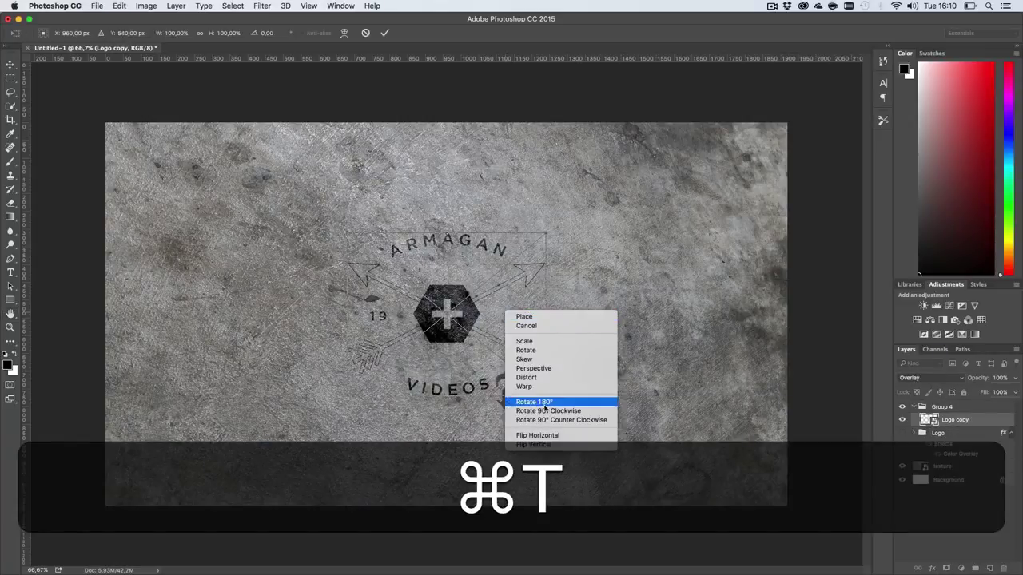
left_click(542, 368)
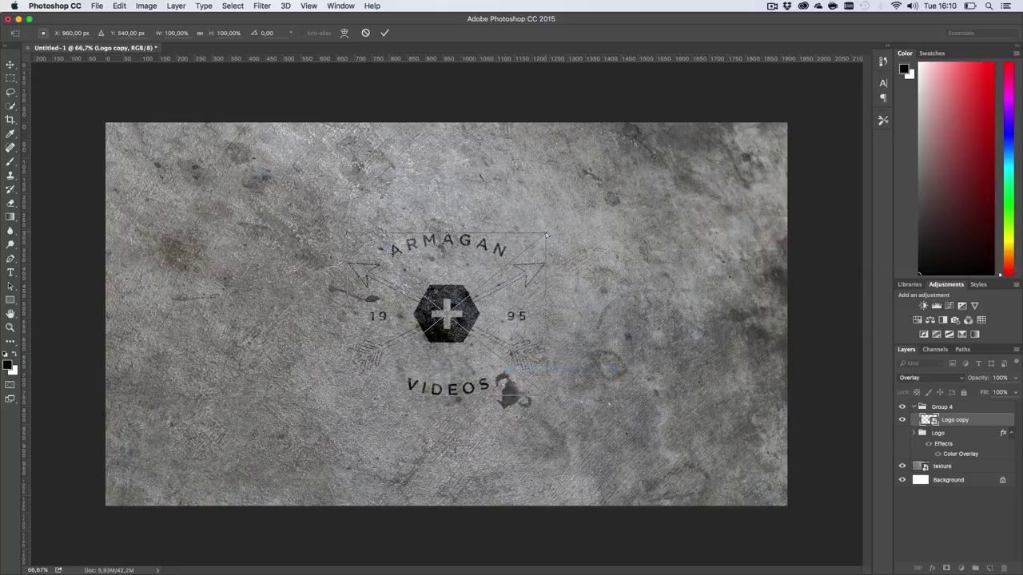
mouse_move(546, 233)
left_mouse_down()
mouse_move(557, 230)
mouse_move(534, 241)
left_mouse_up()
right_click(583, 299)
left_click(593, 306)
right_click(530, 297)
left_click(575, 362)
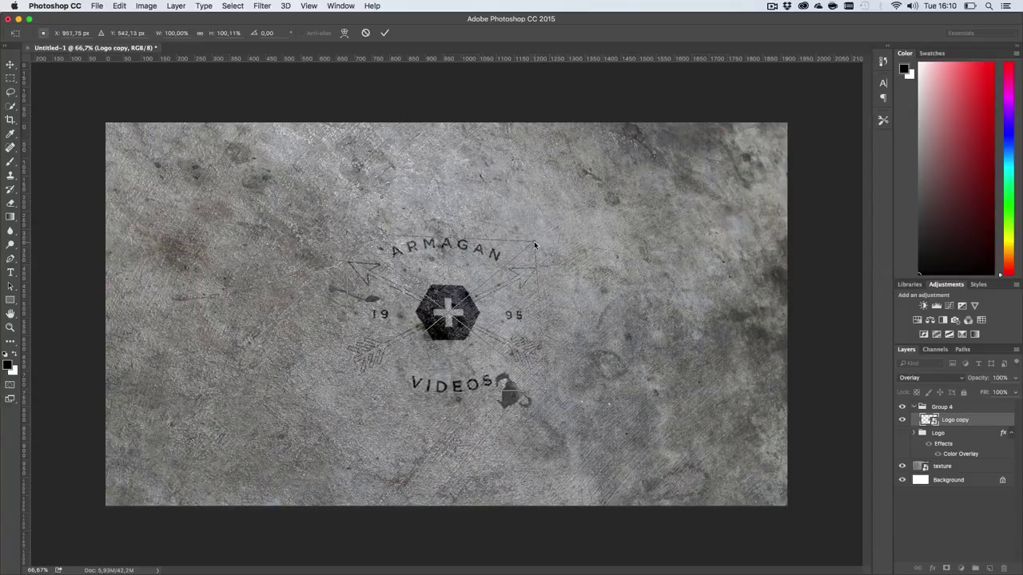
key("Return")
key("v")
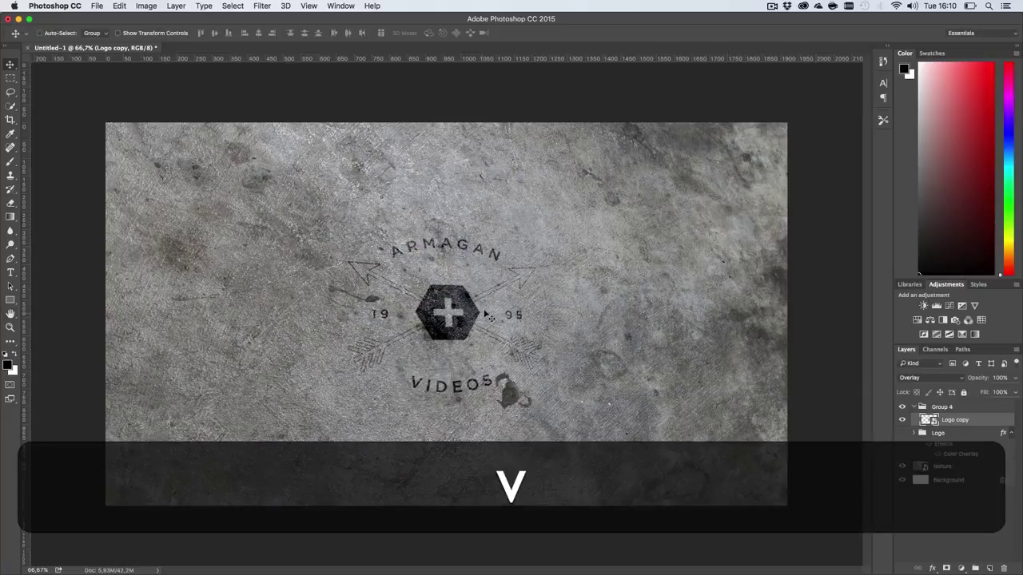
left_click_drag(485, 316, 498, 305)
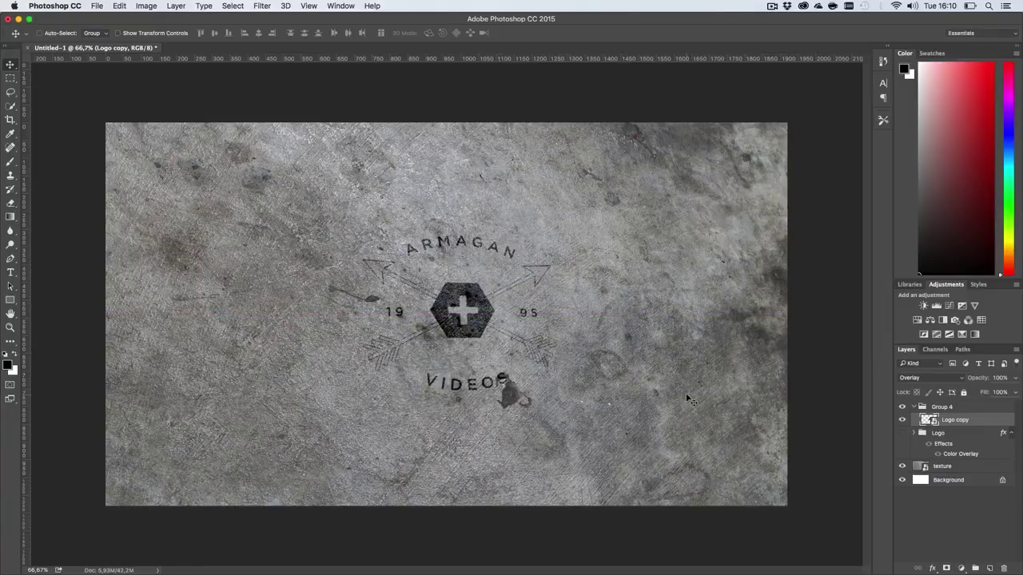
Step: Duplicate the distorted Logo copy and set the duplicate to Normal blending at 20% opacity
key("super")
key("super+j")
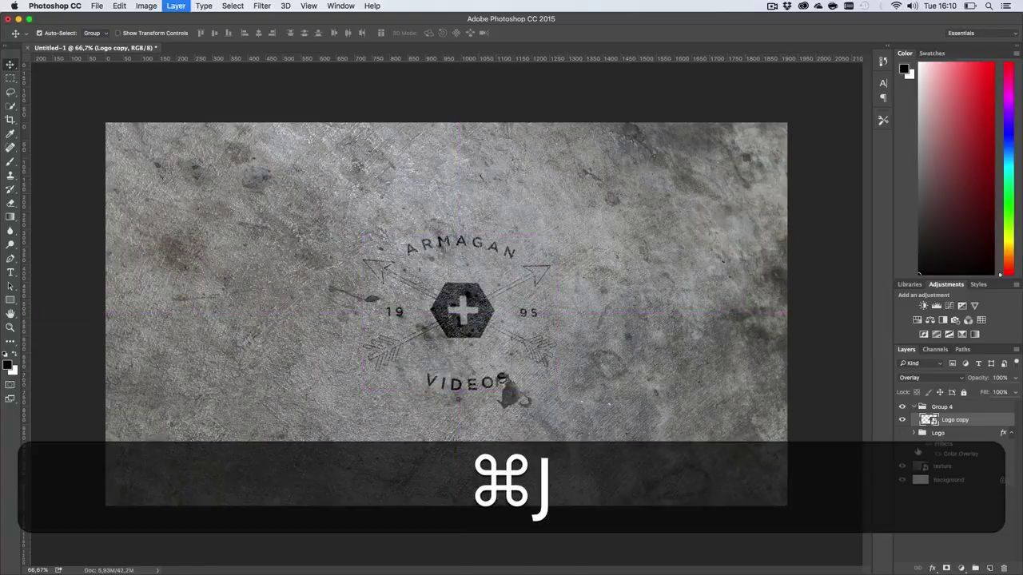
left_click(924, 377)
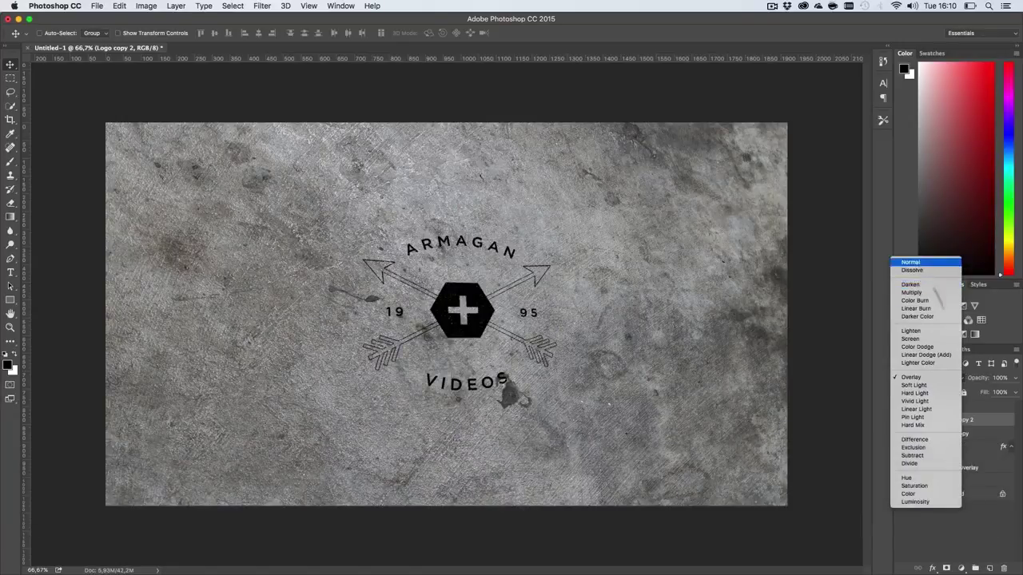
left_click(909, 262)
left_click_drag(978, 378, 939, 382)
key("h")
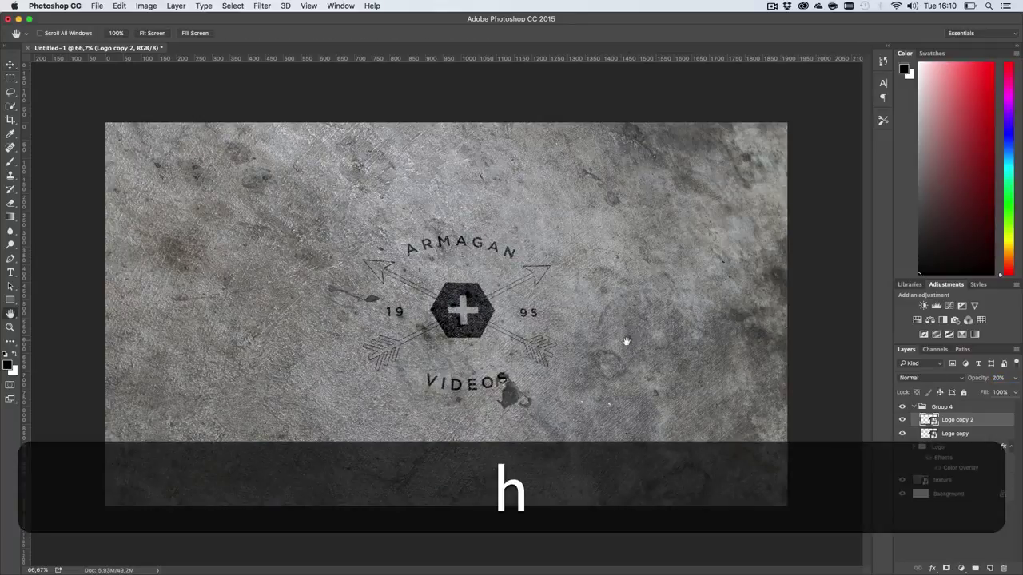
key("super+s")
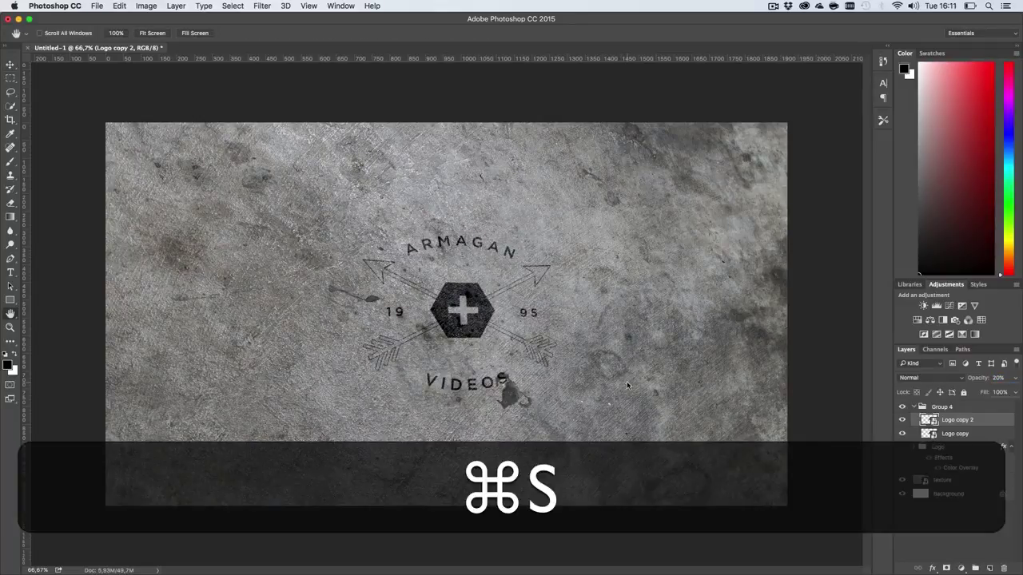
key("Escape")
key("z")
key("h")
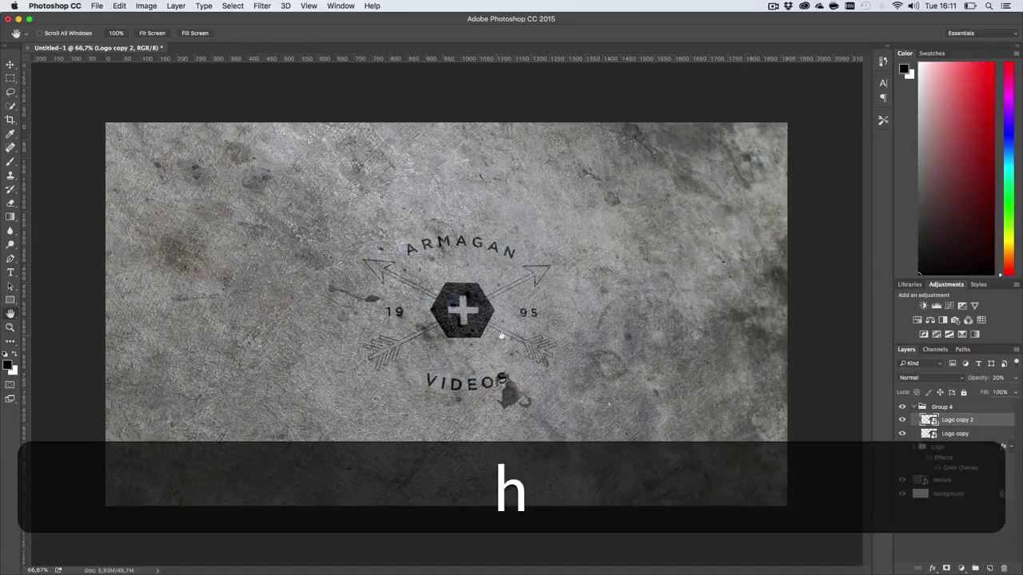
Step: Add a new layer above Group 4 and fill it with the merged image using Apply Image, RGB channel, Multiply, 100% opacity
left_click(989, 568)
left_click_drag(969, 422, 975, 403)
left_click(147, 6)
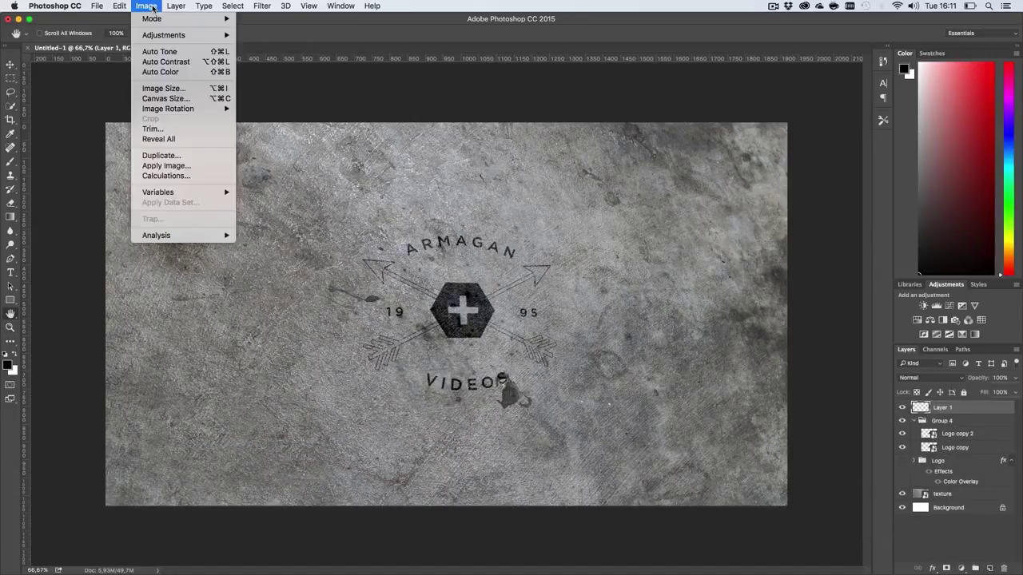
left_click(166, 166)
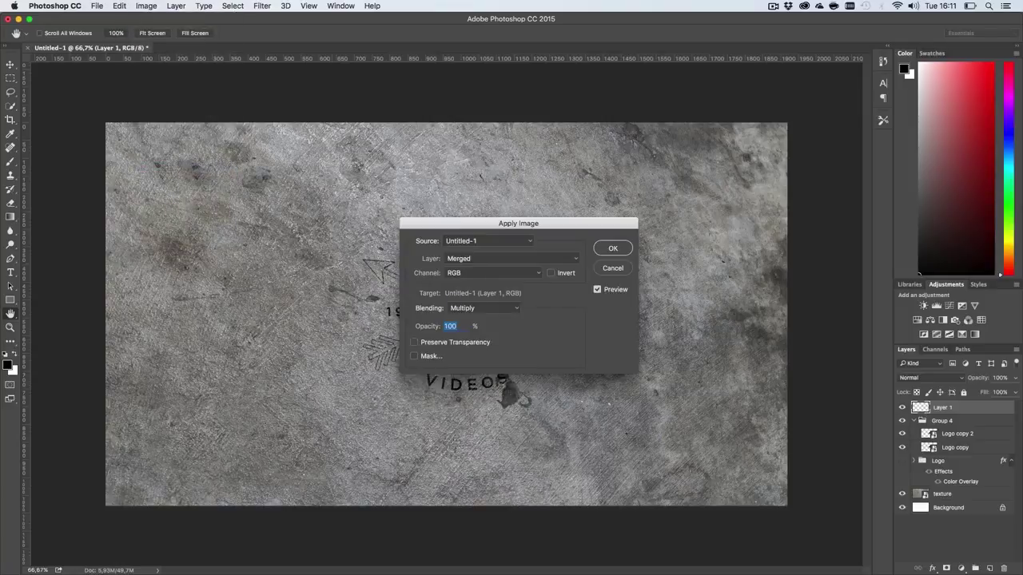
left_click(620, 249)
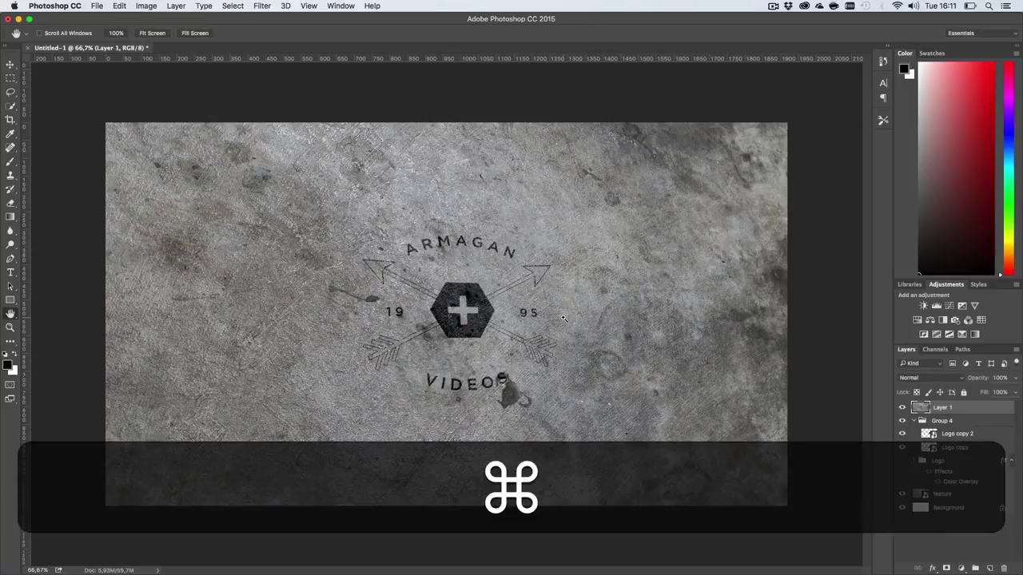
Step: Duplicate the merged layer and set up a Tilt-Shift blur on the copy, tilted about 3.4° with both outer blur limits moved outward
key("super+j")
left_click(263, 7)
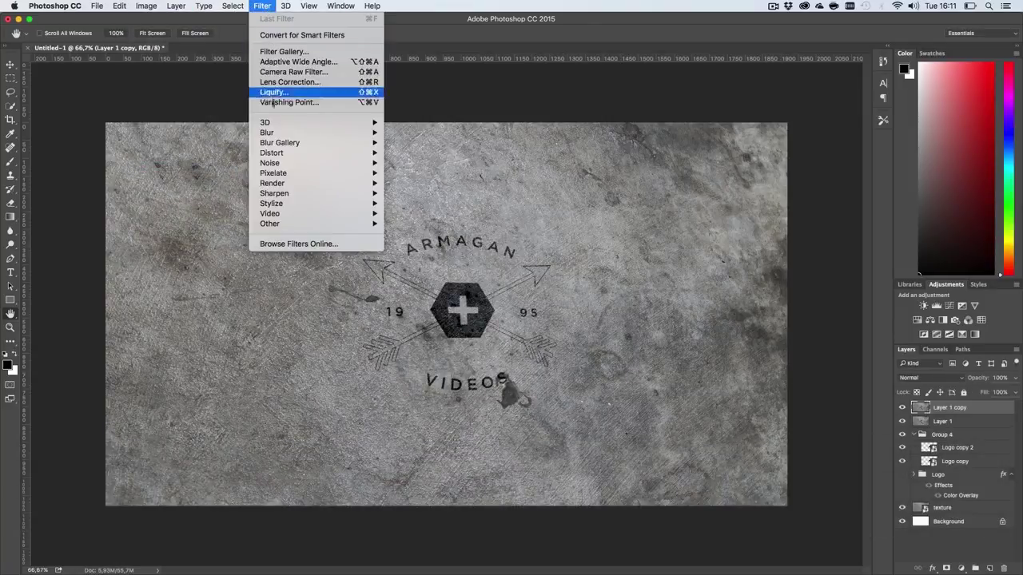
mouse_move(277, 144)
left_click(413, 163)
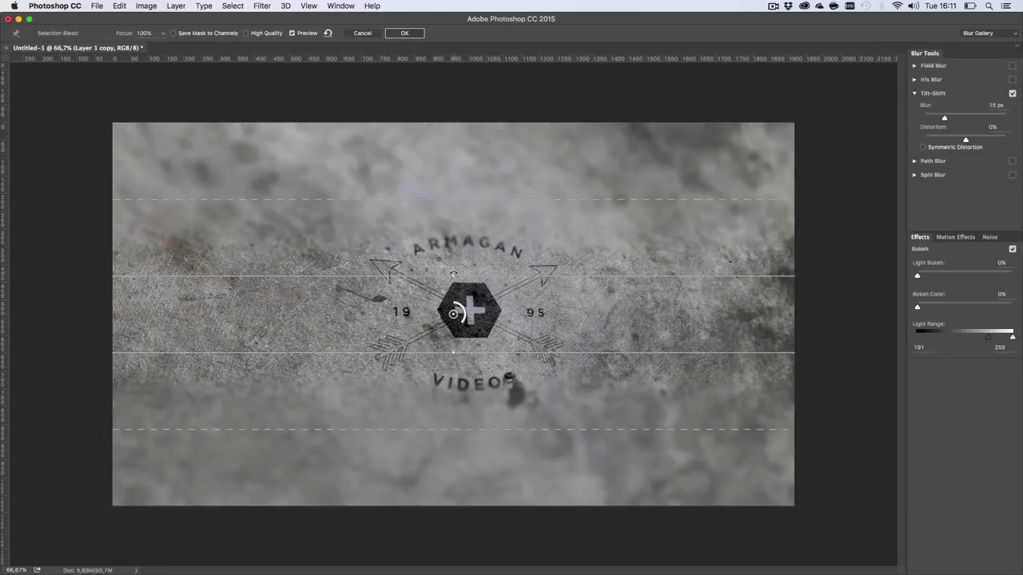
left_click_drag(452, 273, 455, 273)
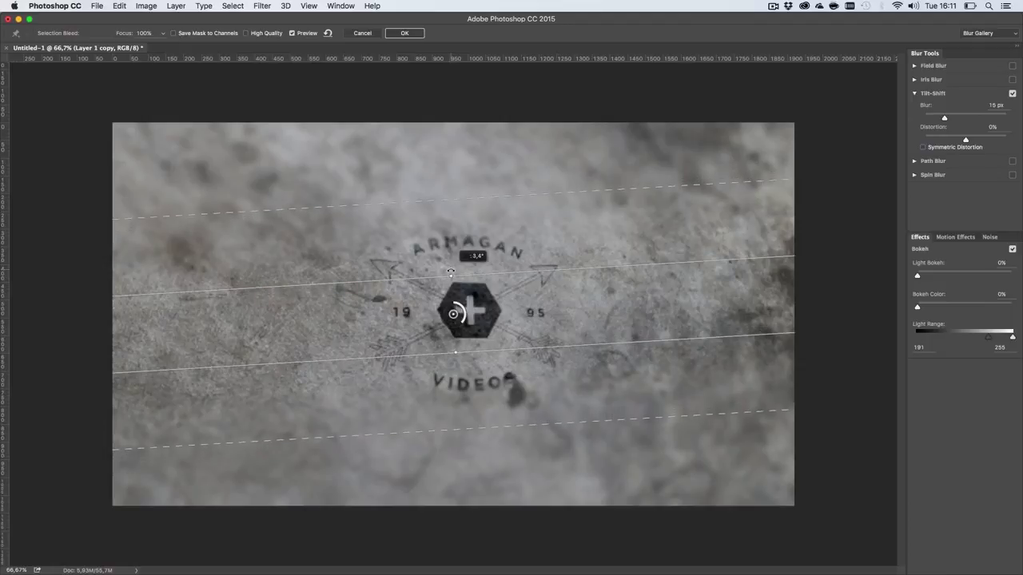
left_click_drag(453, 197, 448, 134)
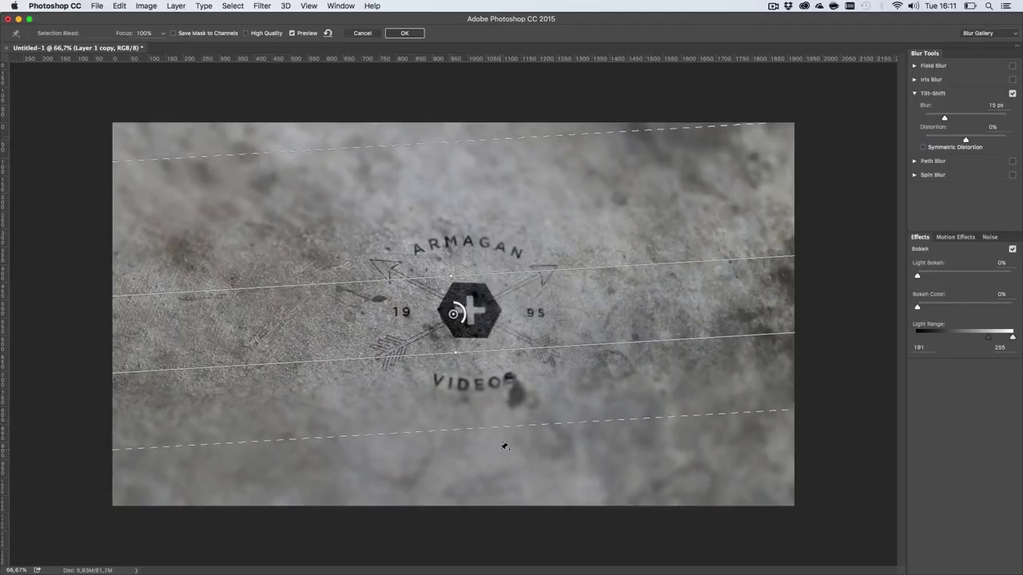
left_click_drag(499, 429, 519, 477)
Step: Set the Tilt-Shift blur to 10 px, apply it, and check the logo up close
left_click(1001, 107)
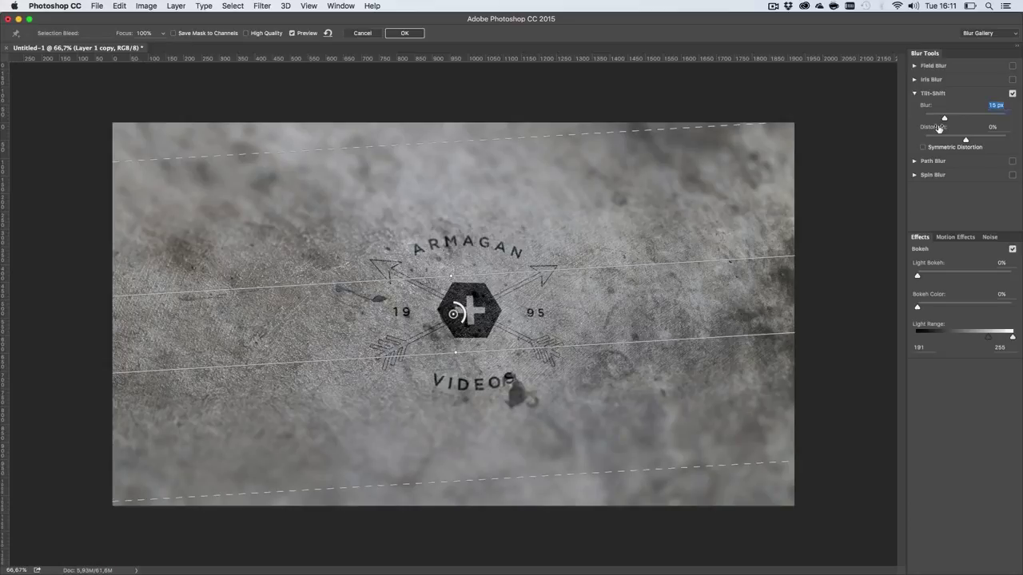
type("10")
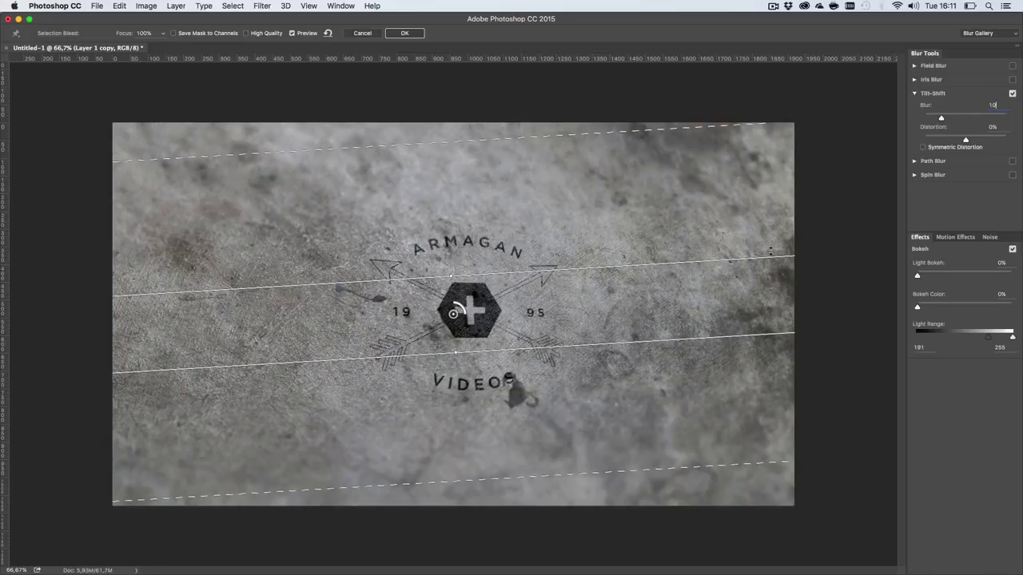
left_click(414, 36)
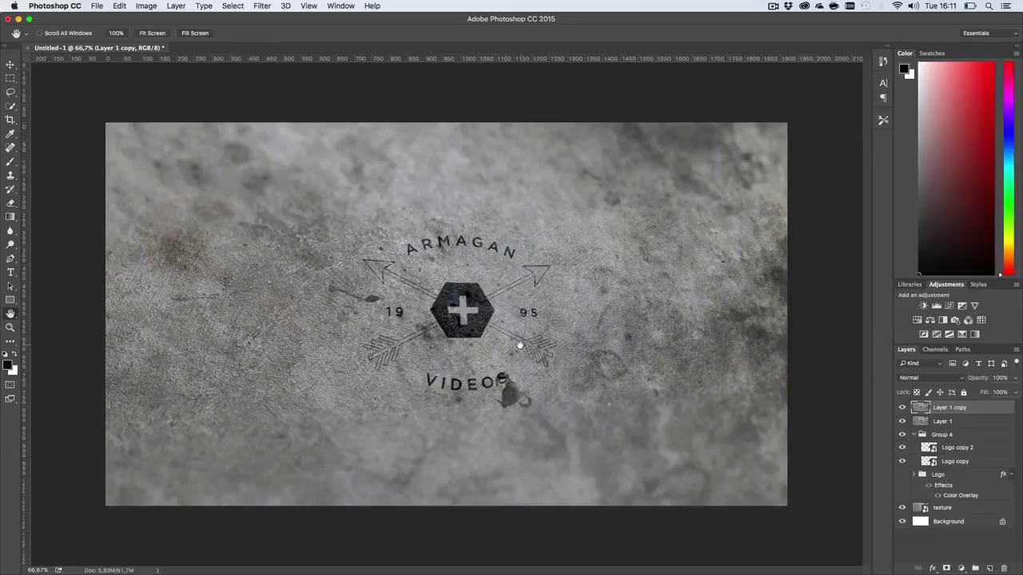
key("z")
left_click(473, 322)
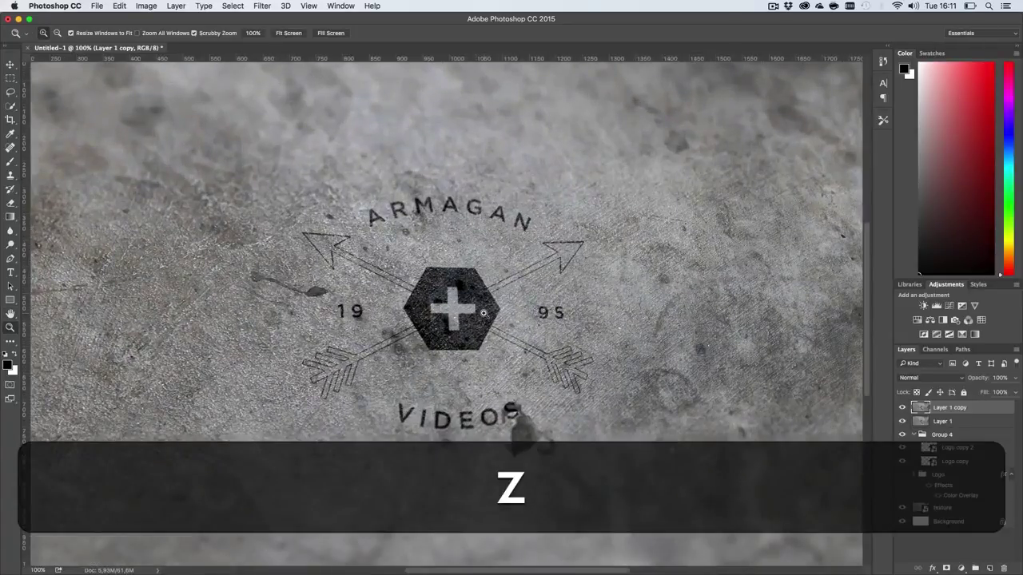
left_click(468, 323, "alt")
key("h")
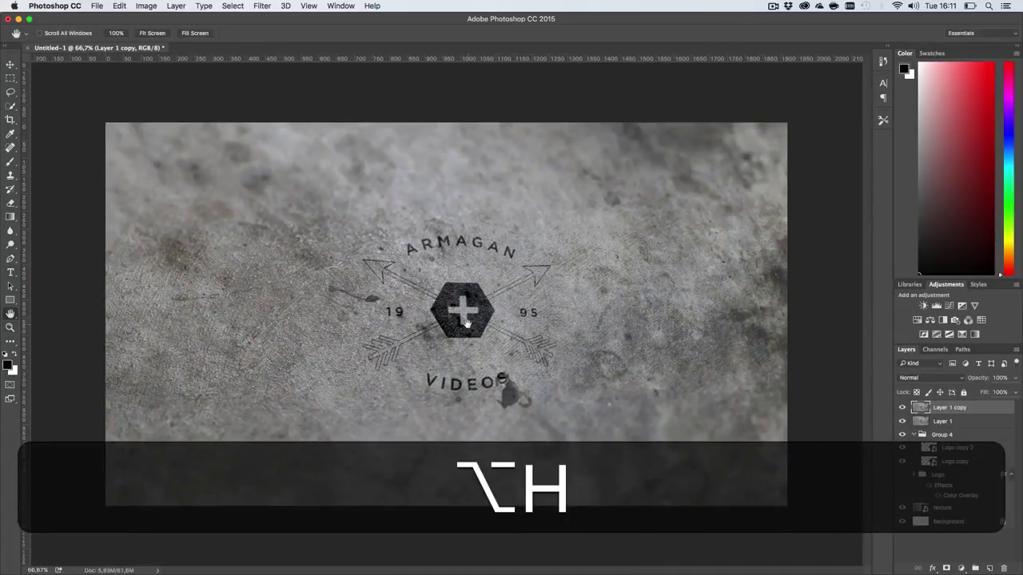